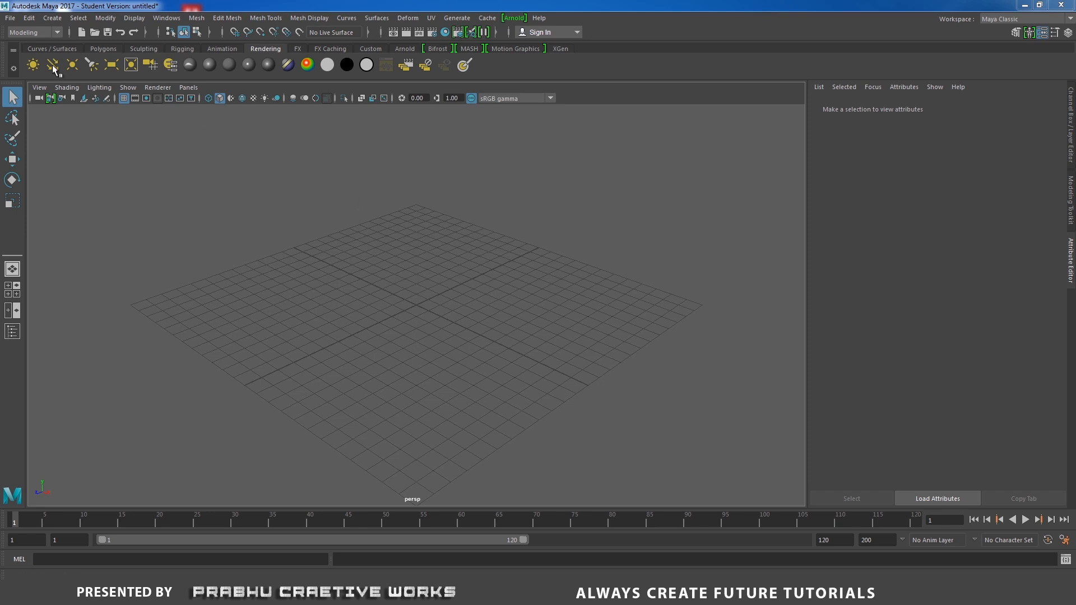
Create a polygon cylinder at the centre of the grid.
left_click(53, 17)
mouse_move(68, 60)
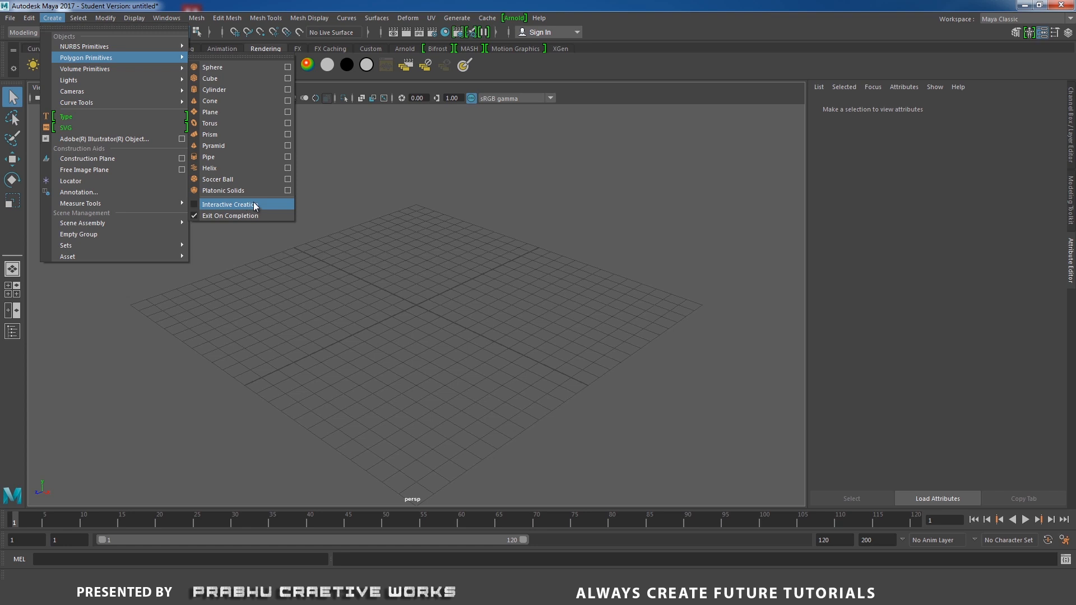
left_click(218, 88)
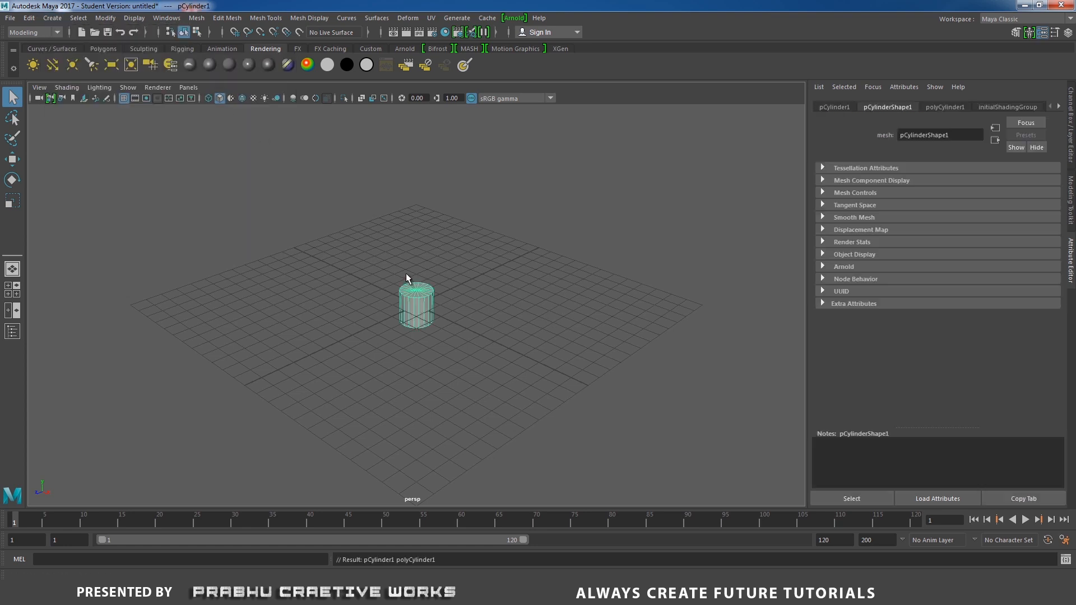
right_click_drag(509, 305, 378, 278, "alt")
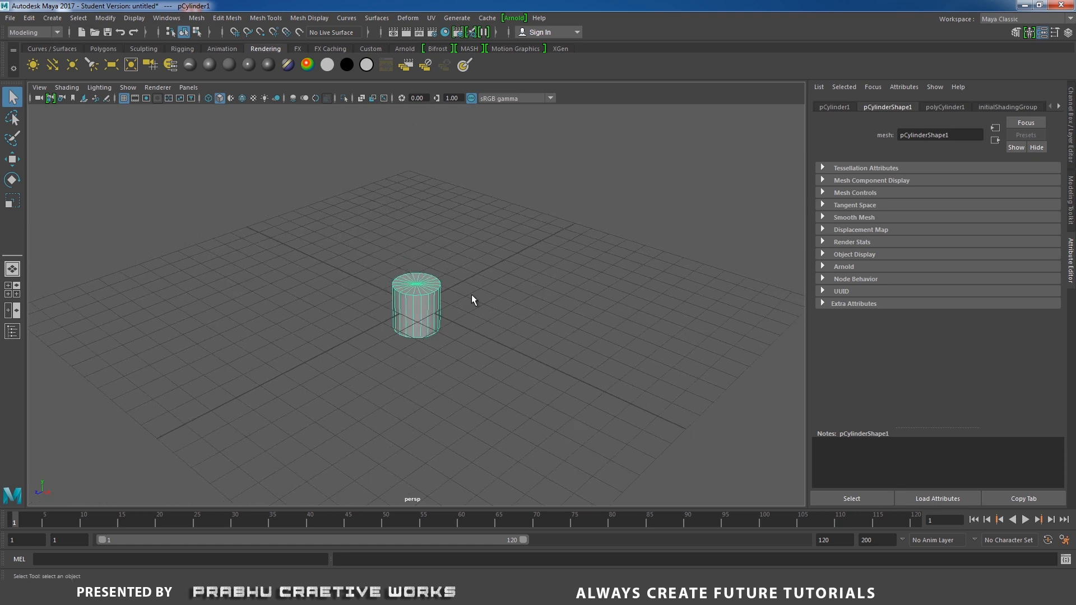
Lay the cylinder on its side by setting its Rotate X to 90.
key("e")
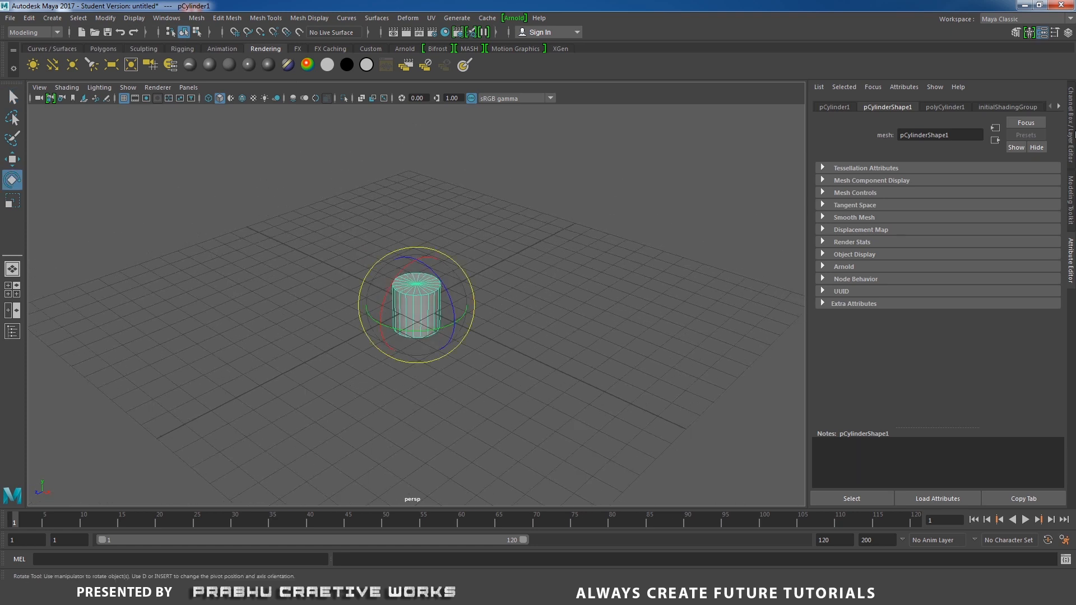
left_click(1072, 136)
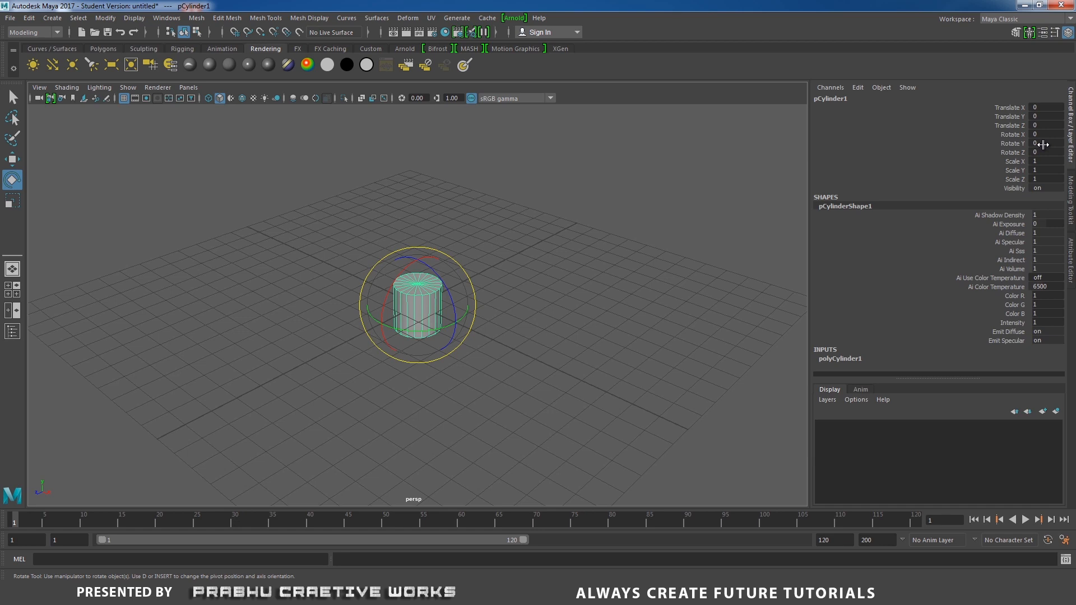
left_click(1049, 135)
key("Return")
left_click(426, 305)
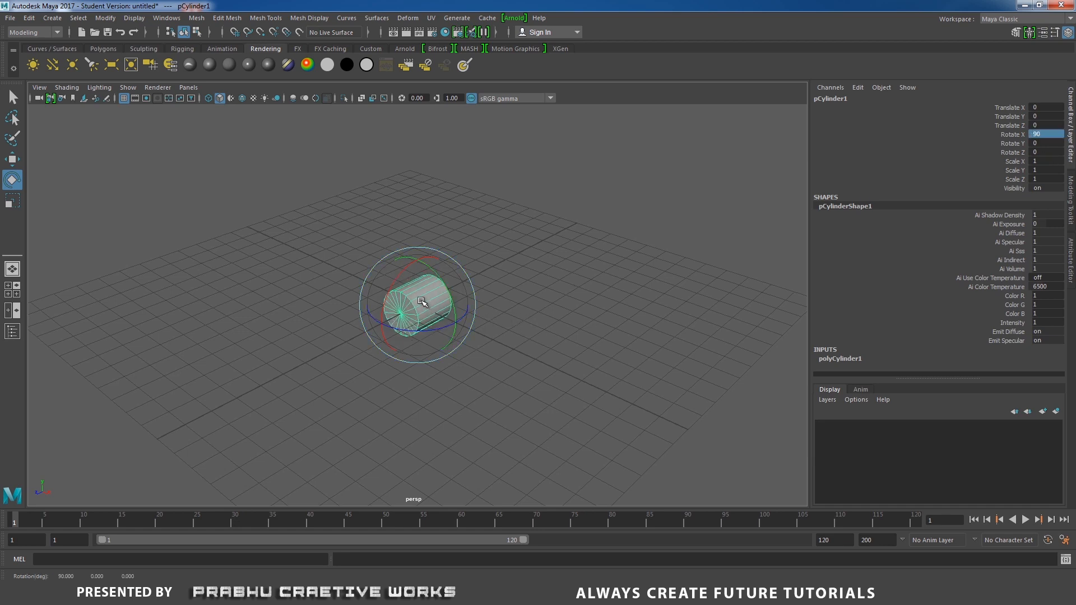
Scale the cylinder uniformly to about 2.567, and stretch it along its length to a Scale Y of about 11.143.
key("r")
left_click_drag(417, 305, 482, 250)
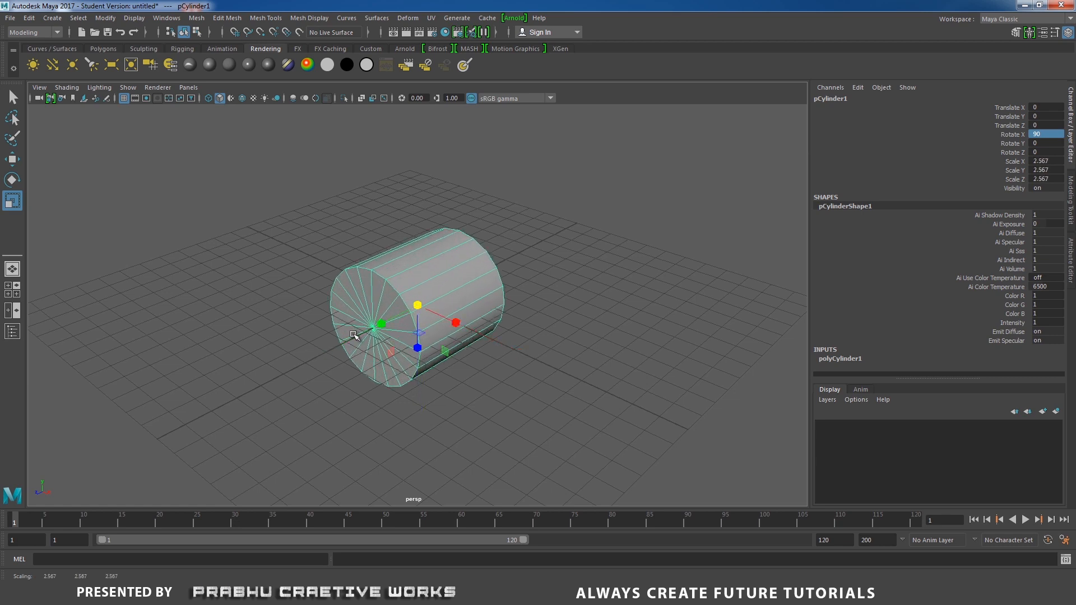
left_click_drag(382, 326, 232, 399)
right_click_drag(619, 351, 492, 315, "alt")
middle_click_drag(491, 315, 599, 259, "alt")
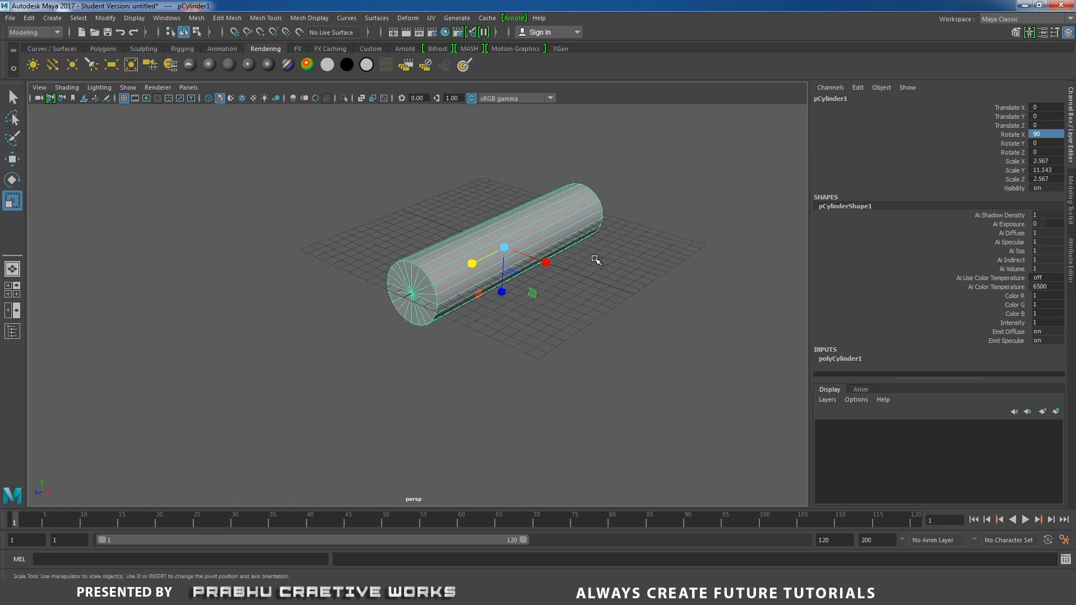
Select all faces of the cylinder's front cap and extrude them forward along the axis to about Z 15.4.
right_click_drag(598, 260, 608, 321, "alt")
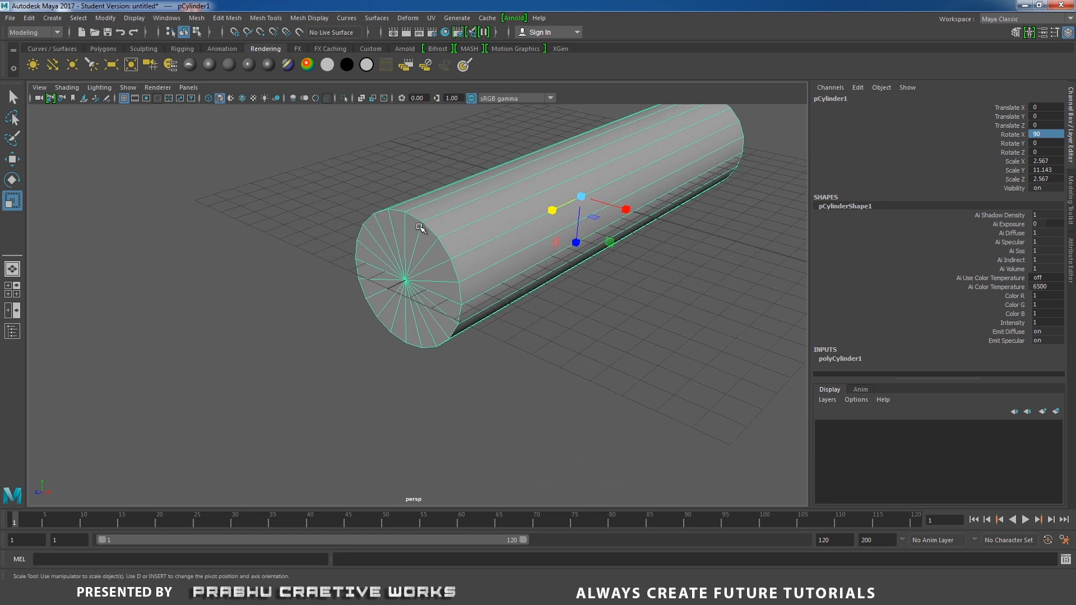
scroll(531, 308, "up", 3)
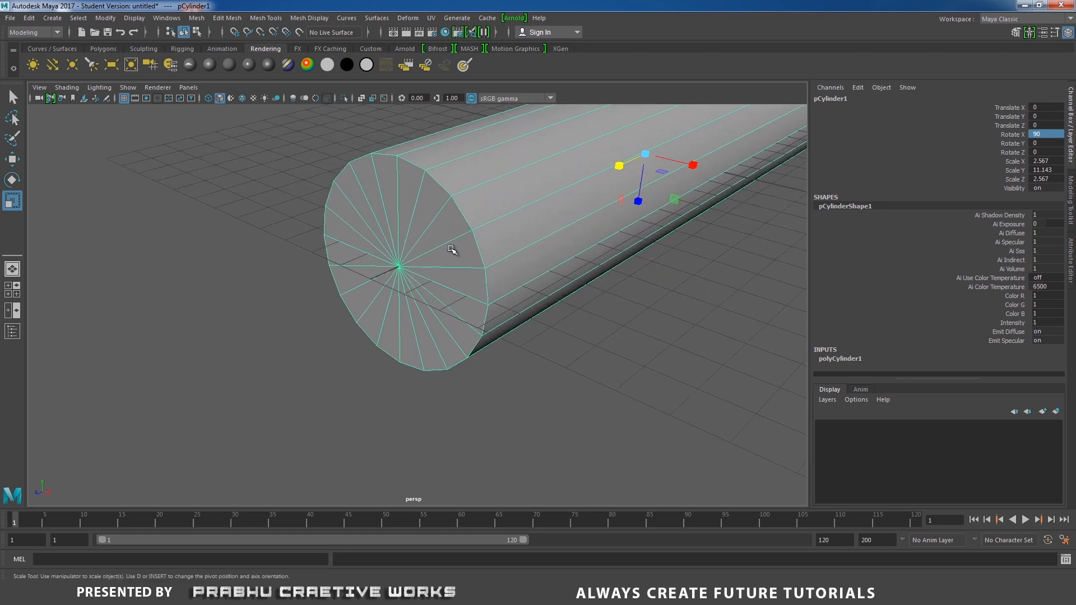
right_click_drag(450, 248, 400, 248)
left_click(398, 270)
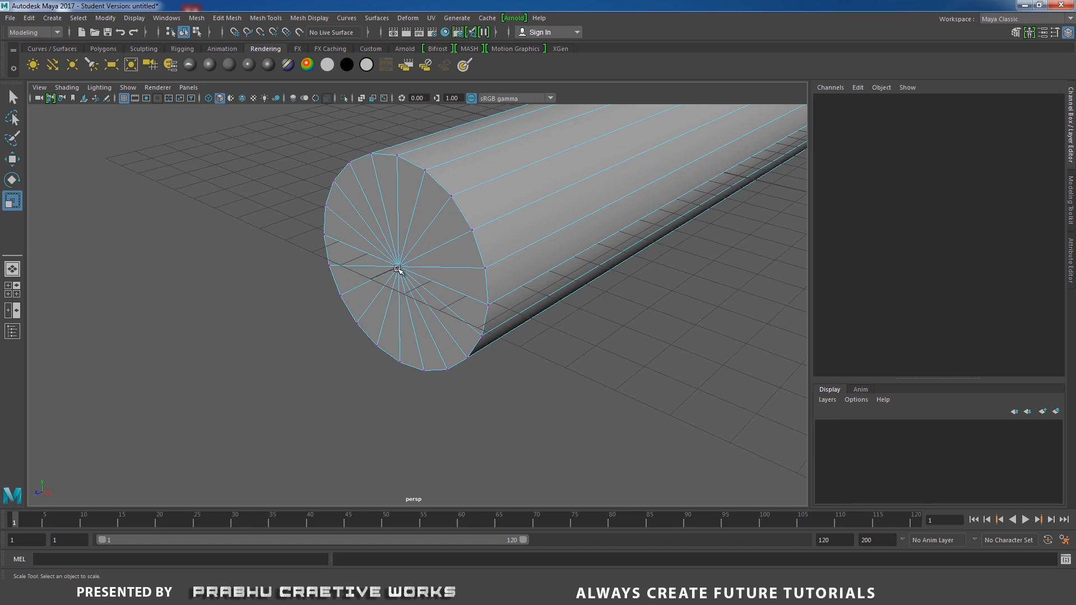
left_click(399, 268)
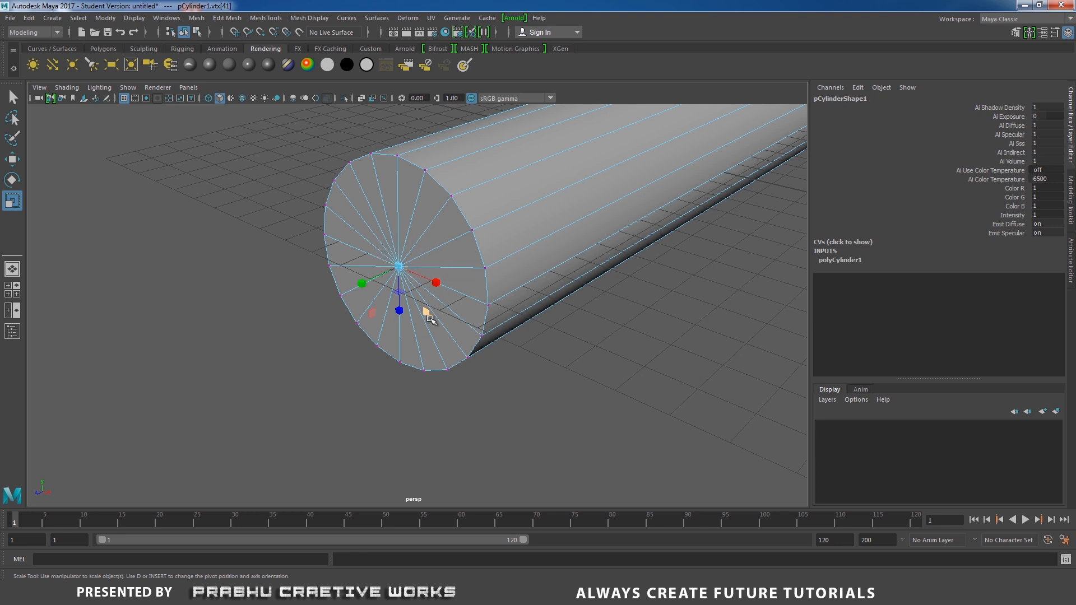
key("ctrl+F11")
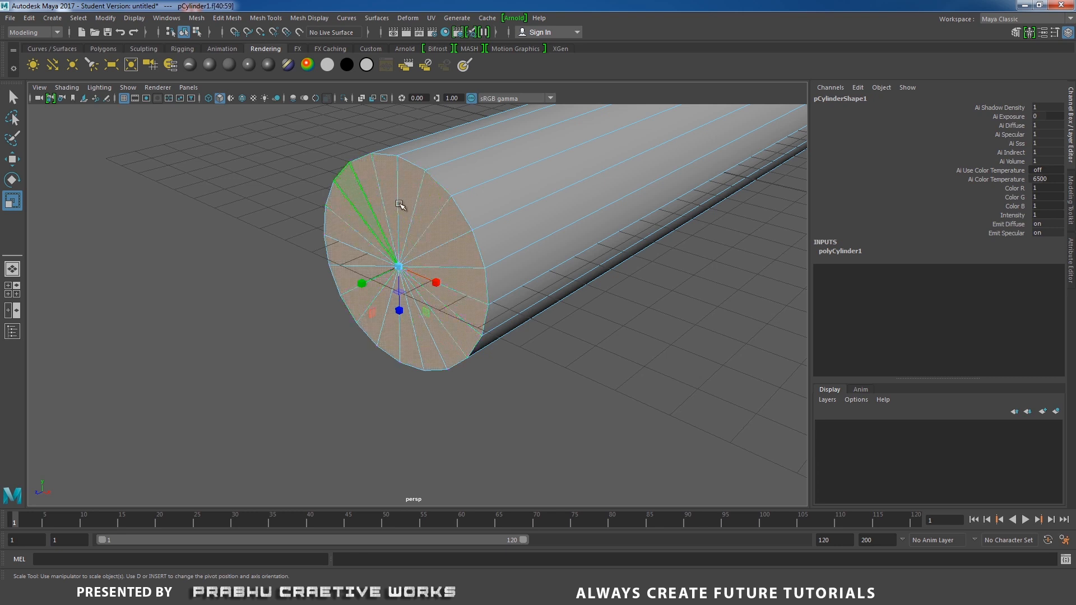
right_click_drag(449, 256, 457, 284, "shift")
key("w")
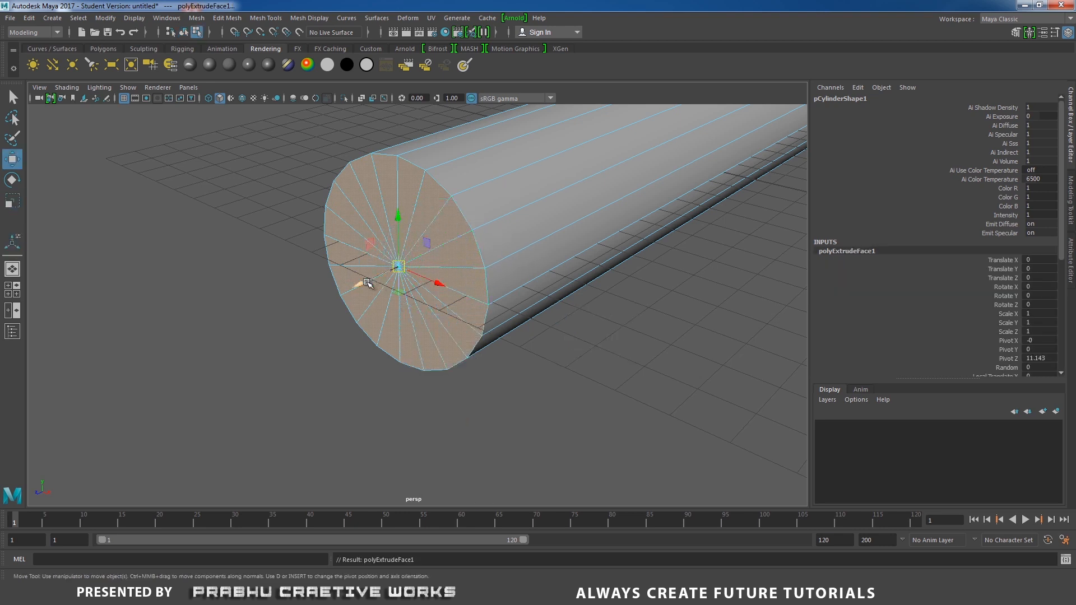
left_click_drag(369, 285, 175, 336)
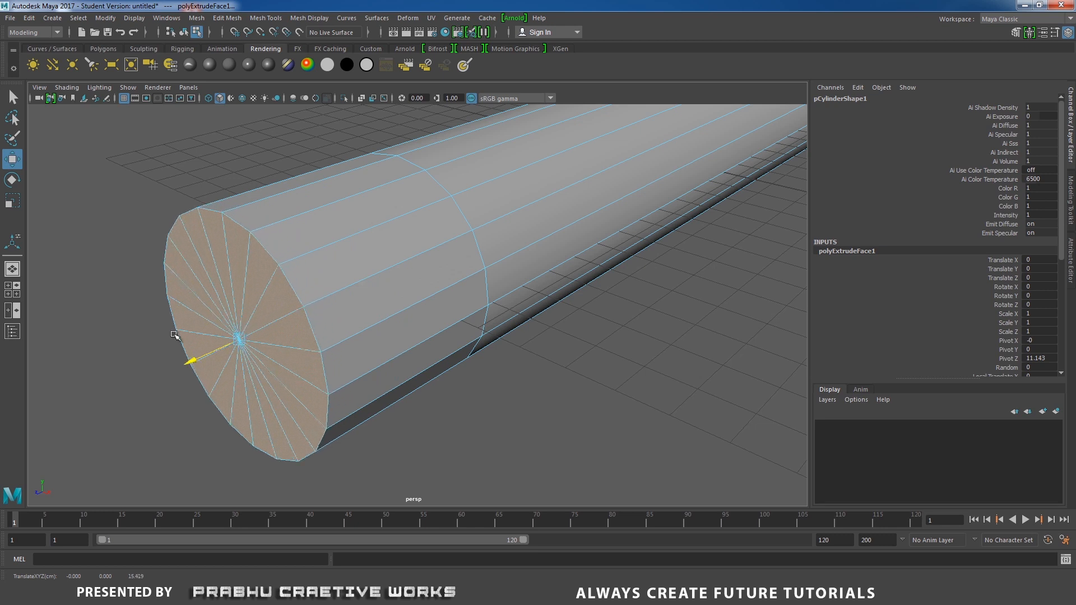
Scale up the extruded front cap into a flared head and move it forward to about Z 17.4.
right_click_drag(680, 334, 504, 348, "alt")
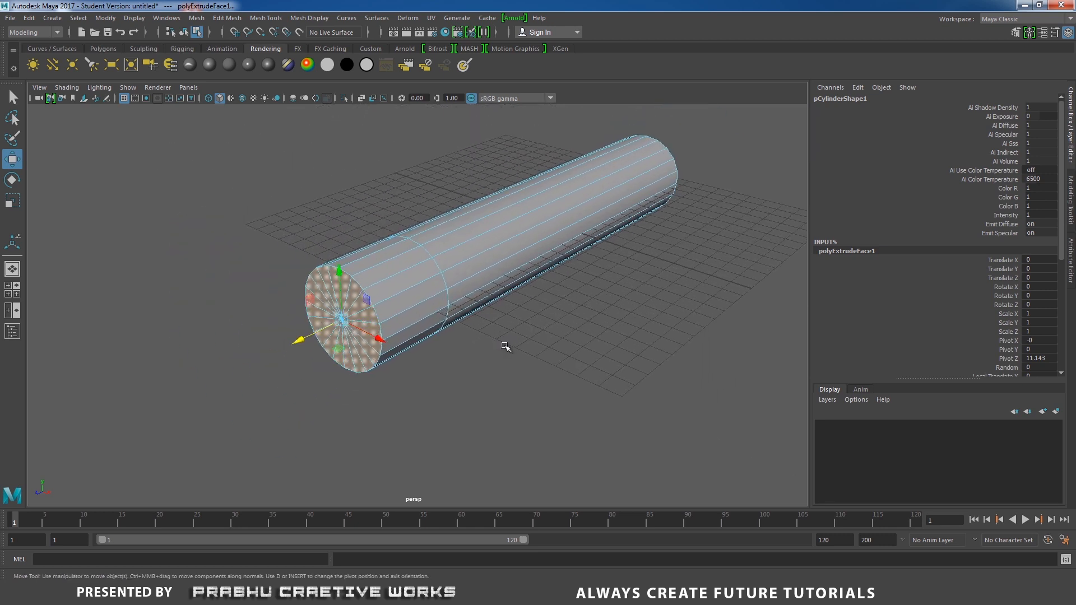
key("r")
left_click_drag(342, 320, 381, 300)
key("w")
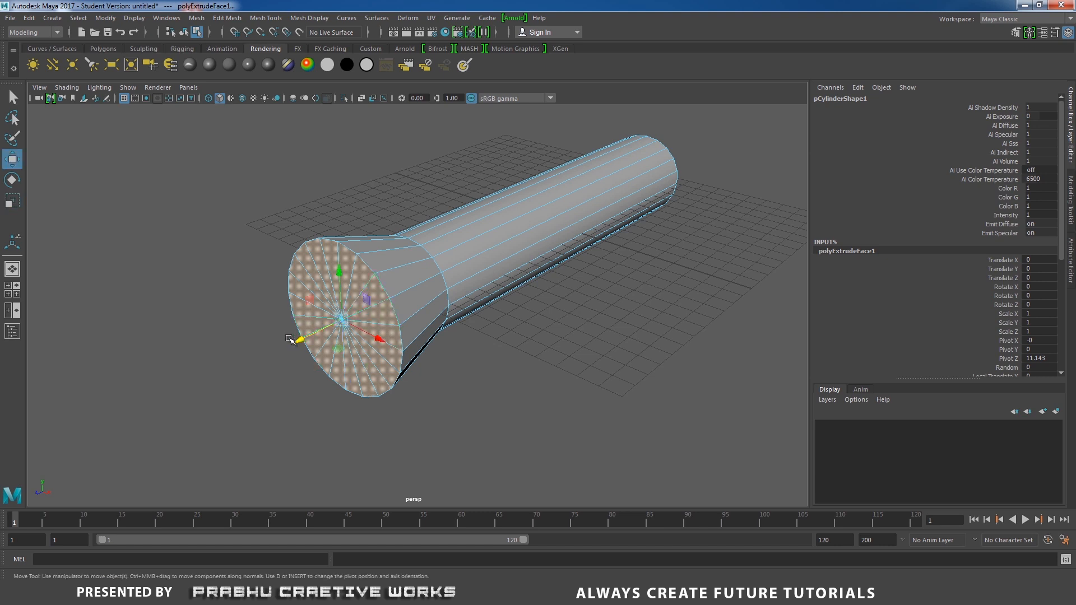
left_click_drag(299, 339, 253, 356)
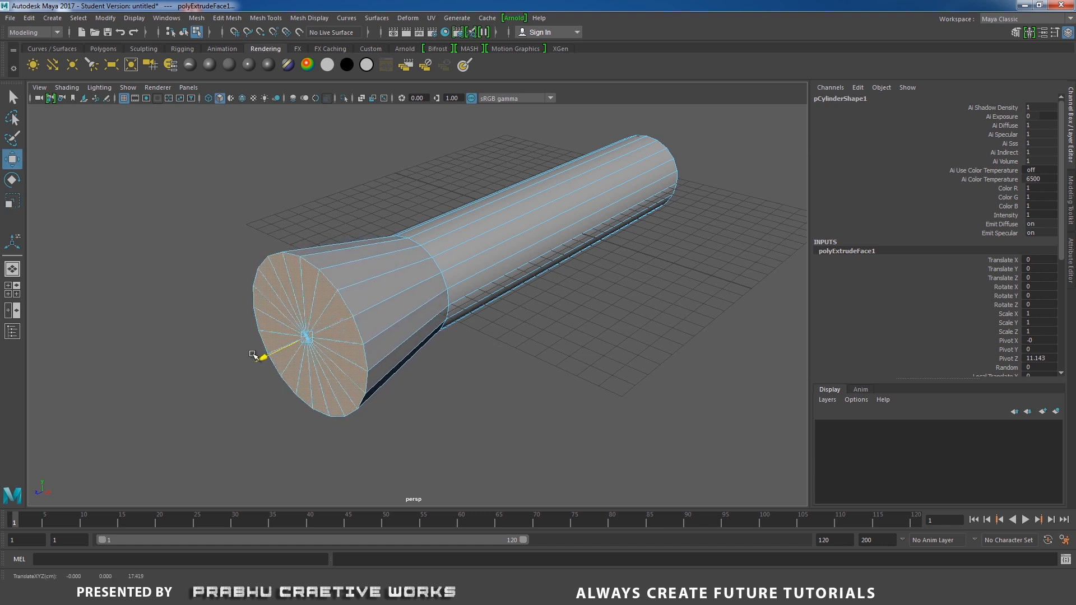
Extrude the enlarged front cap again and pull it forward to about Z 18.6, forming a short straight rim.
right_click(478, 353, "shift")
left_click(479, 373)
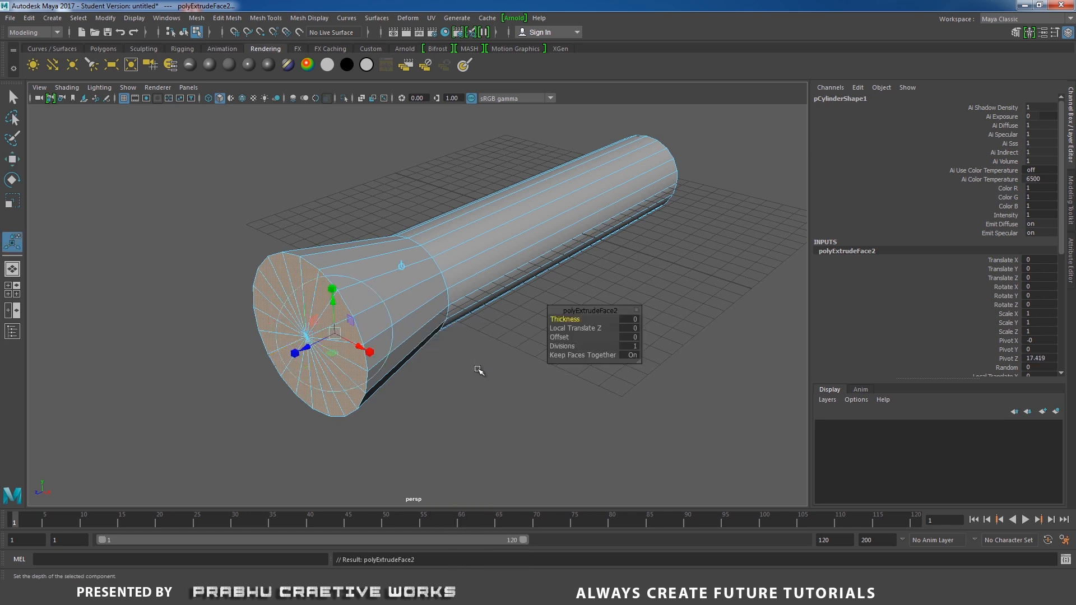
key("w")
left_click_drag(260, 356, 240, 368)
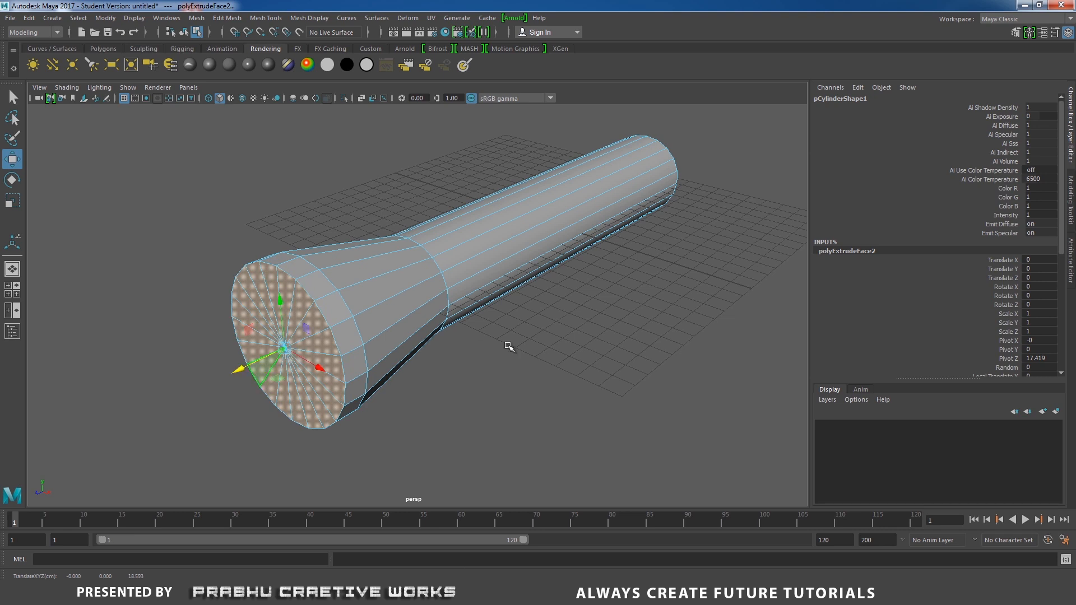
Shorten the shaft by moving all vertices of its back end toward the head along the axis.
left_click_drag(509, 348, 594, 266, "alt")
right_click_drag(596, 266, 544, 262)
left_click_drag(533, 196, 701, 358)
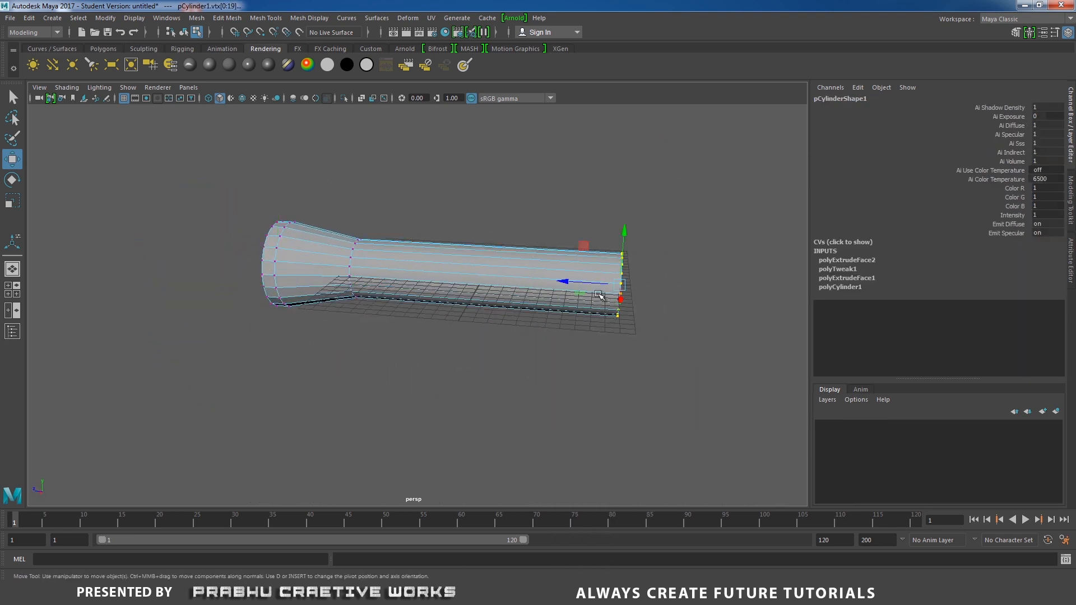
left_click_drag(559, 281, 435, 315)
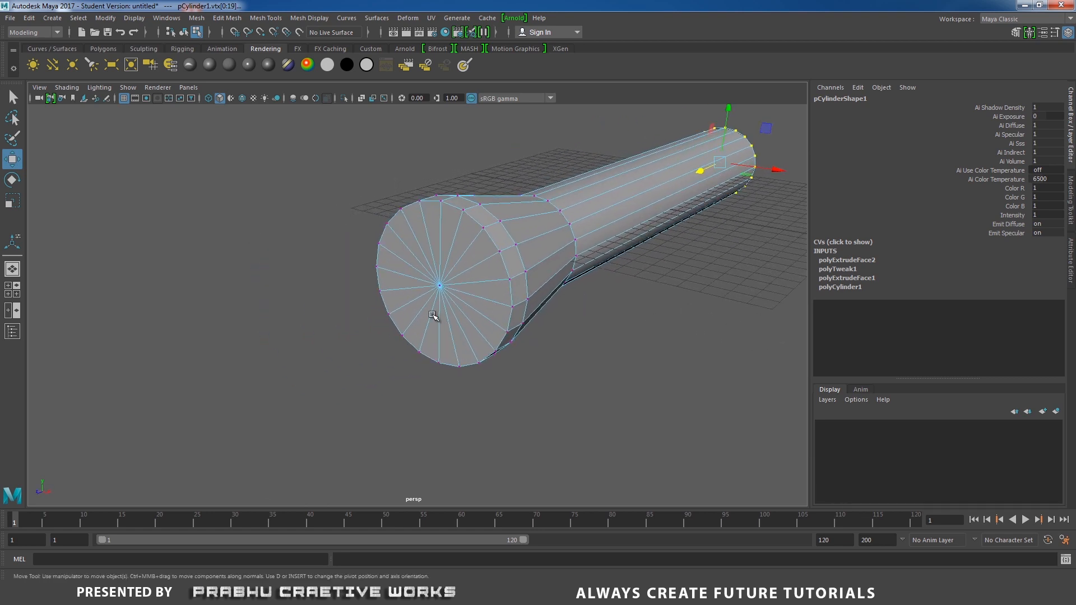
Extrude the front cap faces, scale them down to a smaller inner disc, and push that disc slightly forward.
left_click(440, 284)
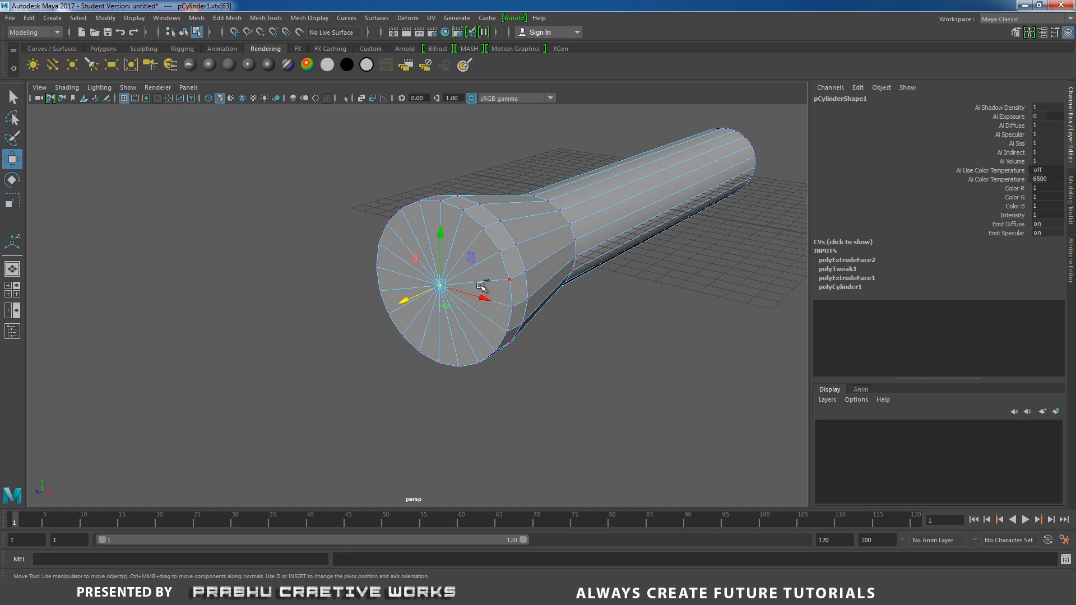
key("ctrl+F11")
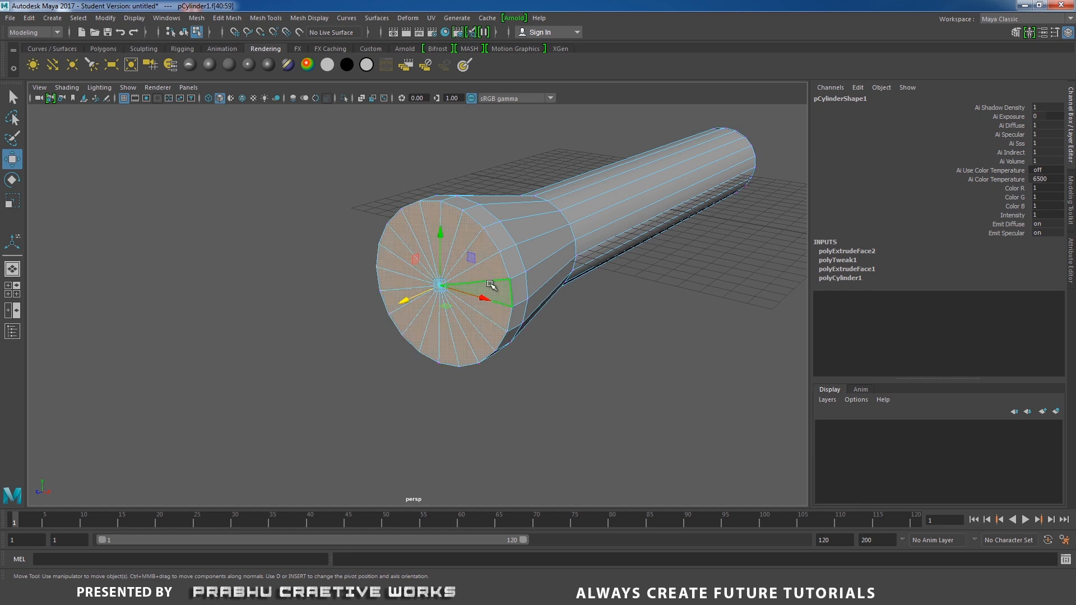
right_click(493, 281, "shift")
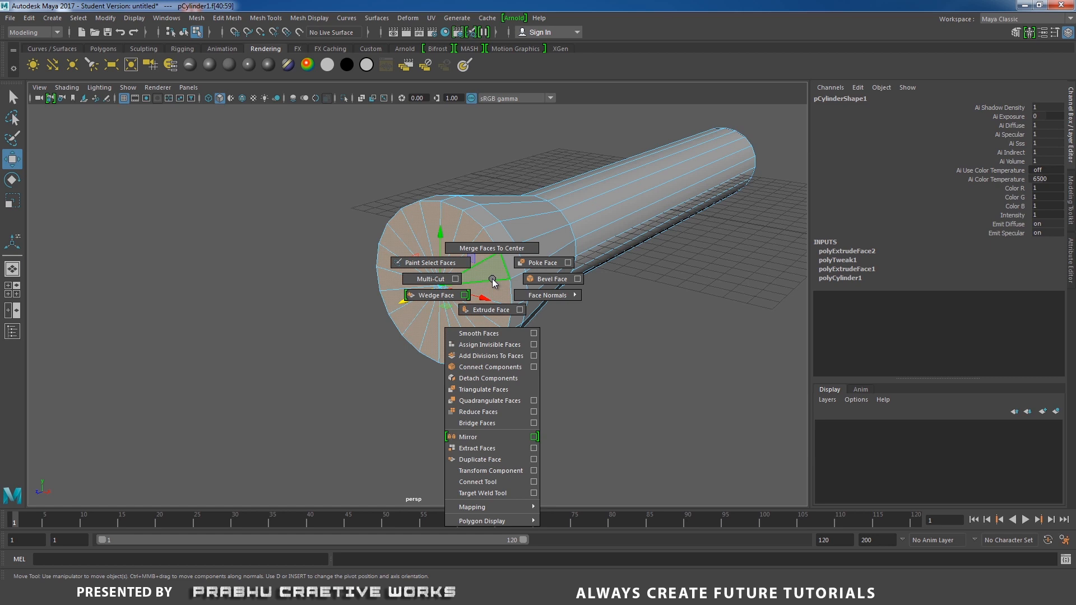
left_click(493, 309)
scroll(515, 358, "up", 4)
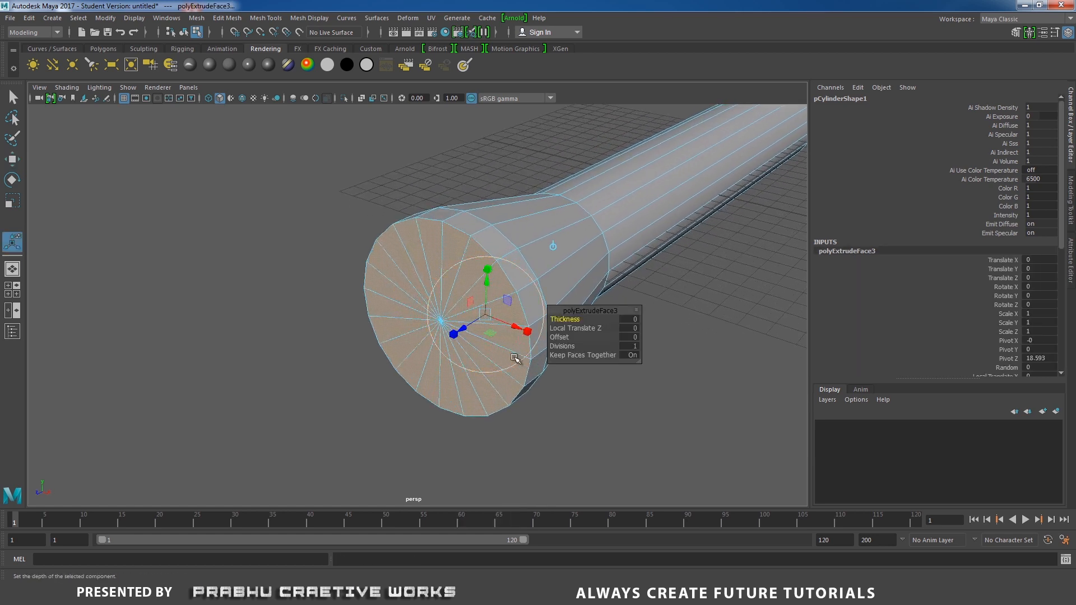
key("r")
left_click_drag(441, 321, 481, 336)
key("w")
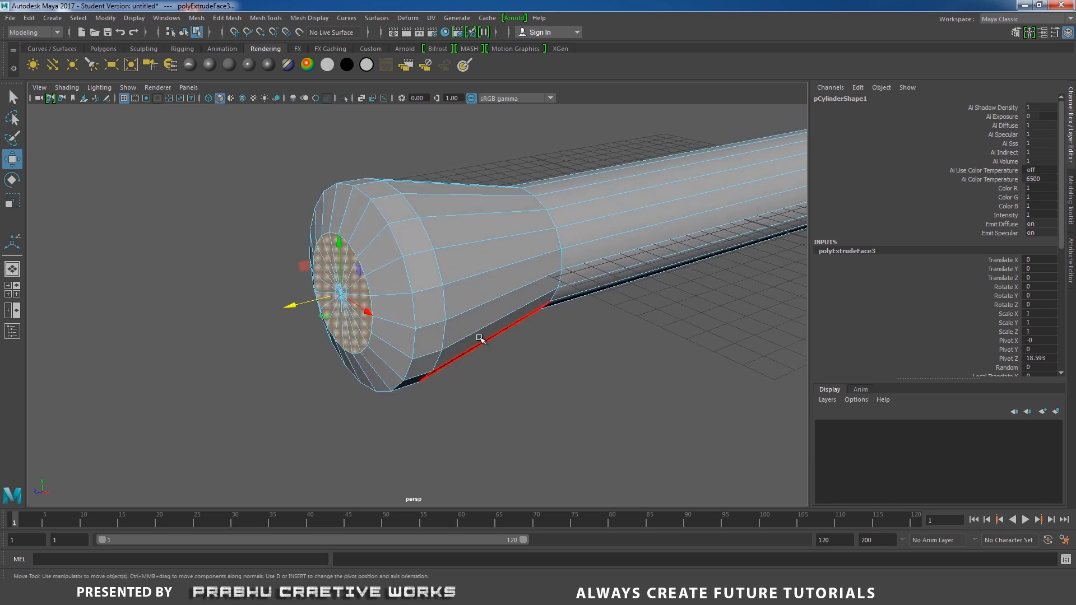
Bevel the edge loop around the front cap's inner disc with 2 segments, and return to object mode.
right_click_drag(370, 247, 370, 223)
double_click(351, 247)
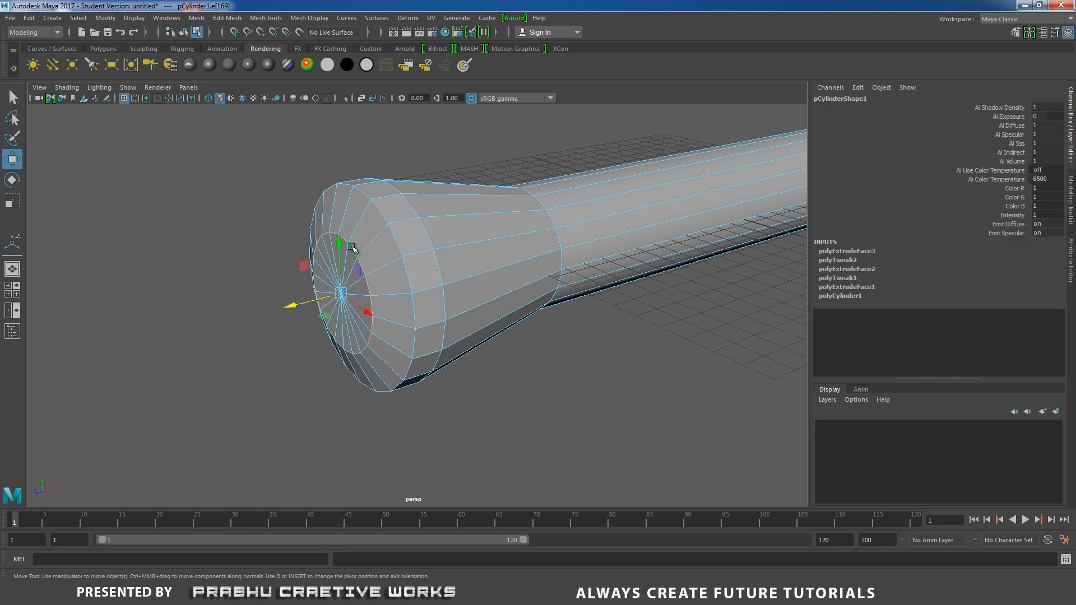
left_click_drag(438, 294, 441, 295, "alt")
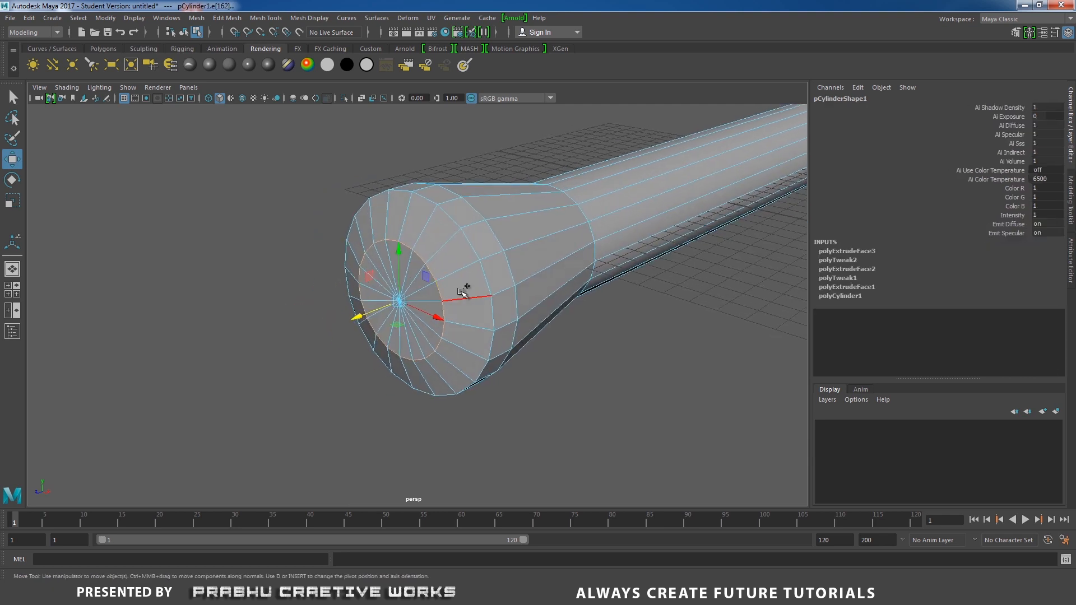
right_click_drag(465, 294, 497, 288, "shift")
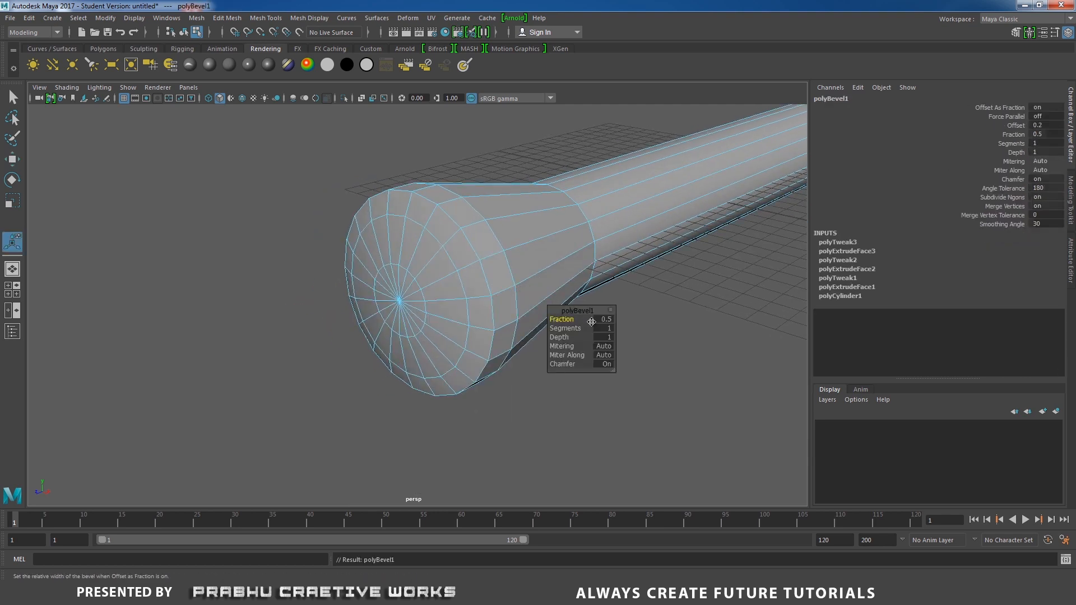
left_click(565, 328)
left_click_drag(565, 328, 583, 328)
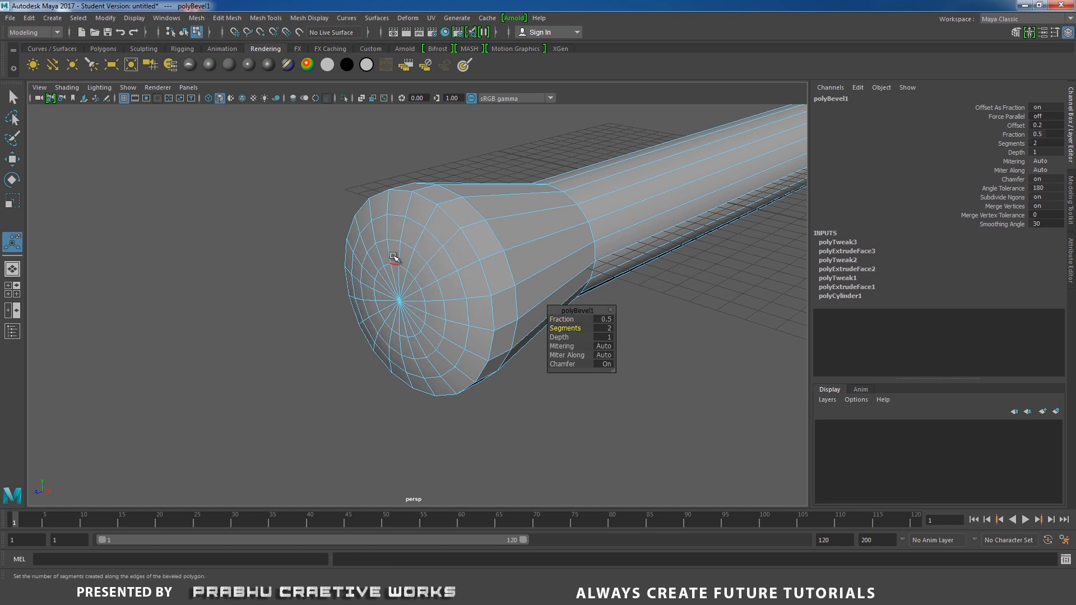
right_click_drag(420, 251, 457, 240)
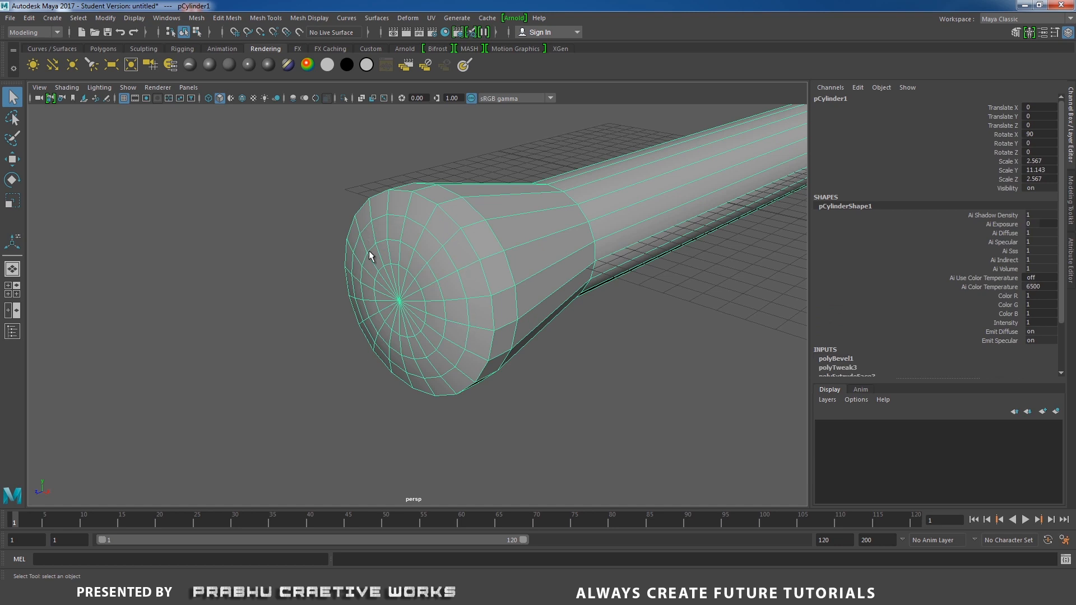
Select all the front cap faces of the head by growing the selection outward from the centre vertex to the rim.
right_click_drag(430, 275, 385, 275)
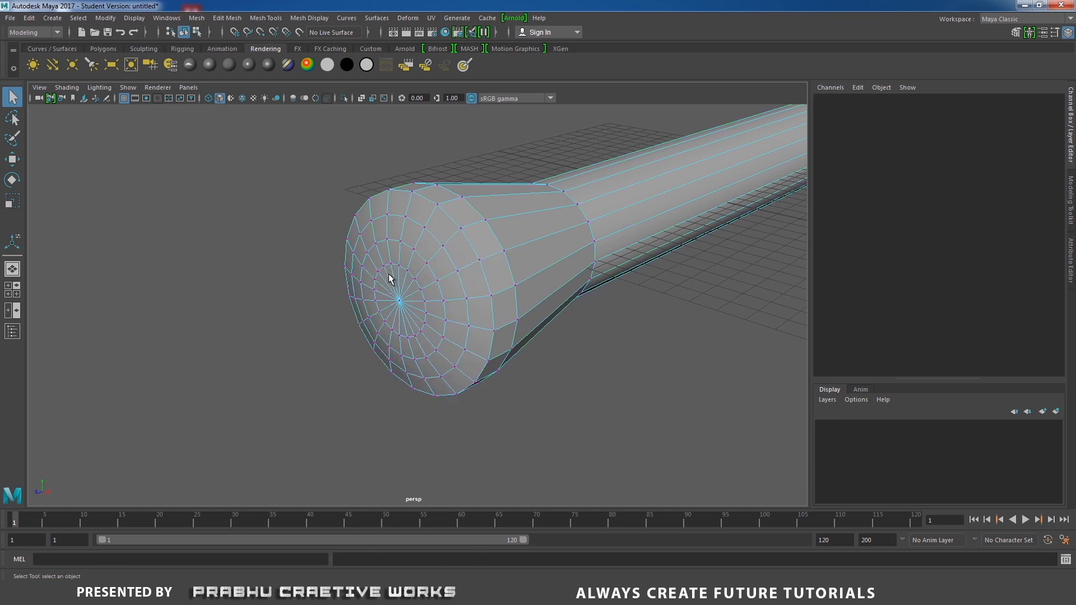
left_click(400, 304)
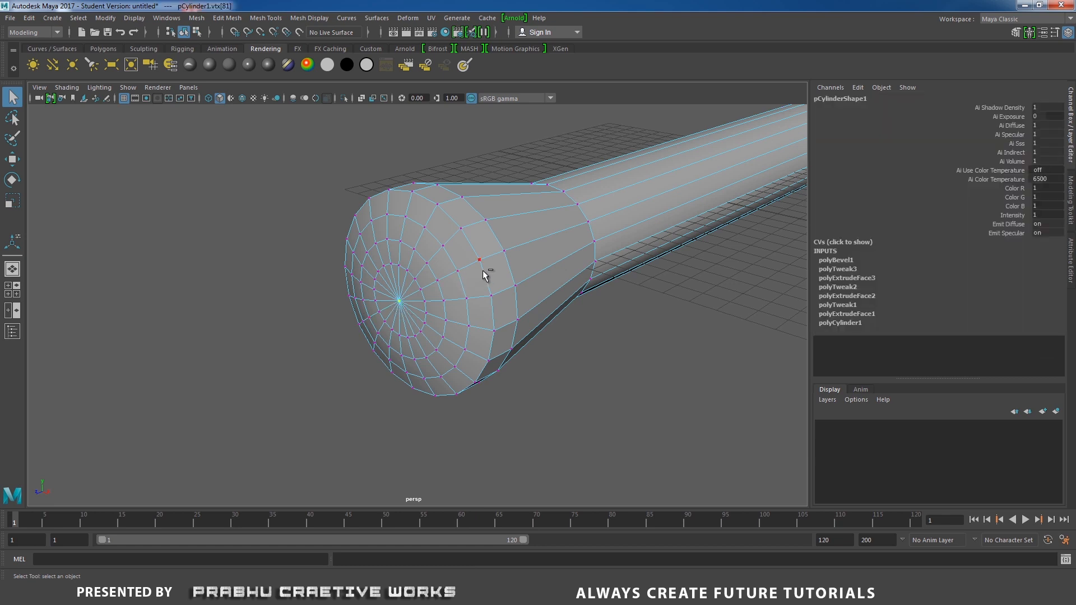
key("ctrl+F11")
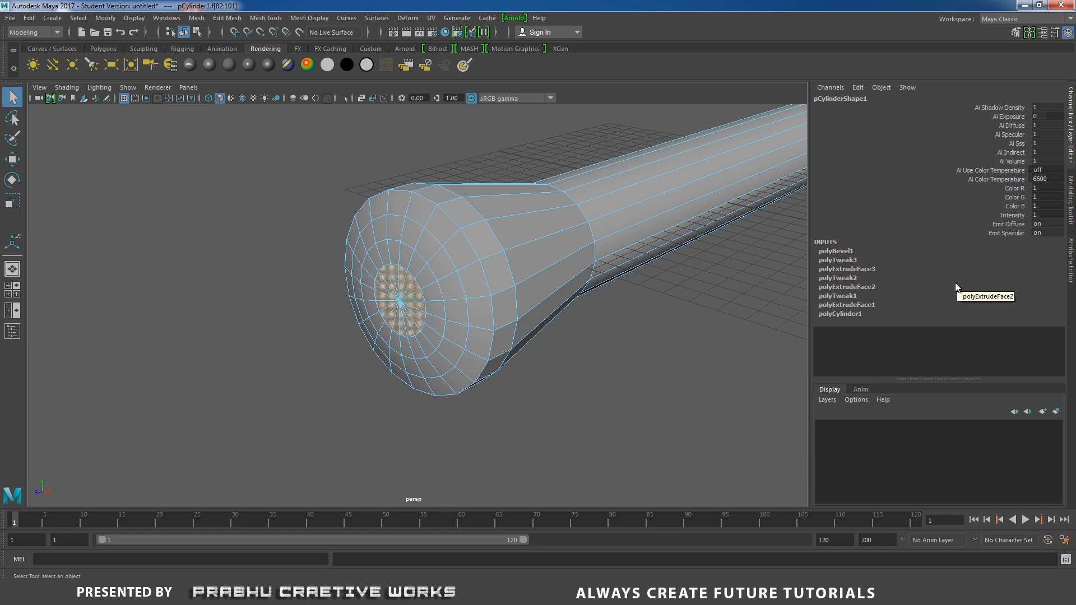
key("shift+period")
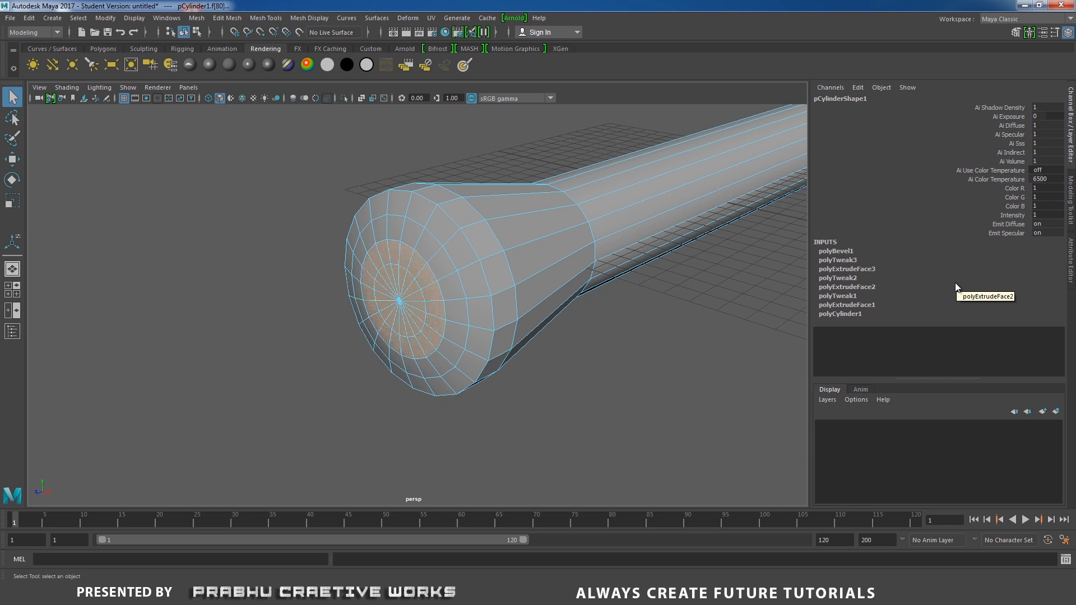
key("shift+period")
key("shift+period")
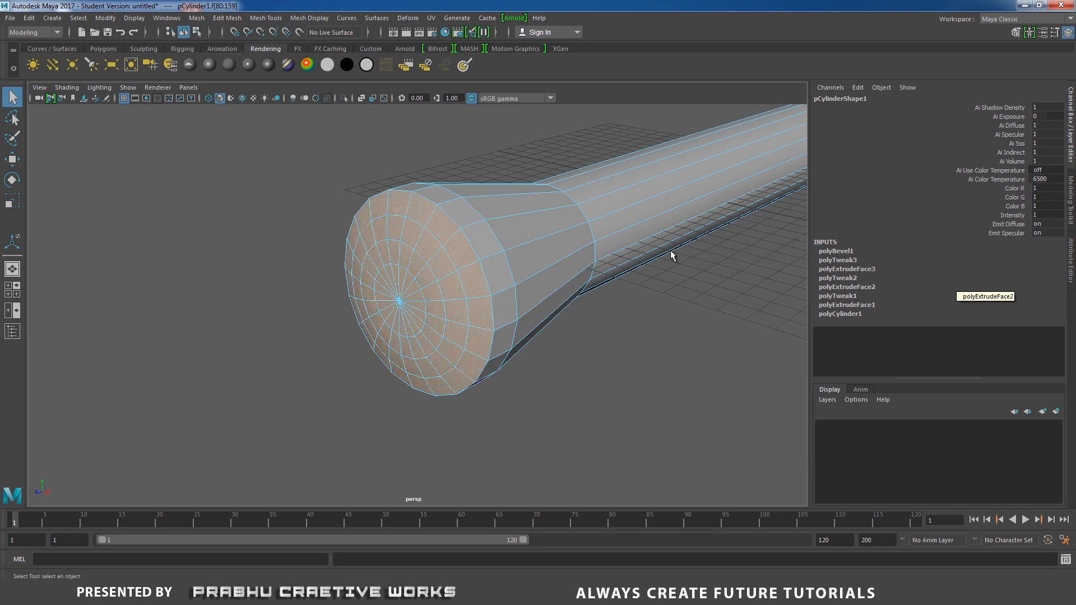
left_click_drag(672, 250, 583, 305, "alt")
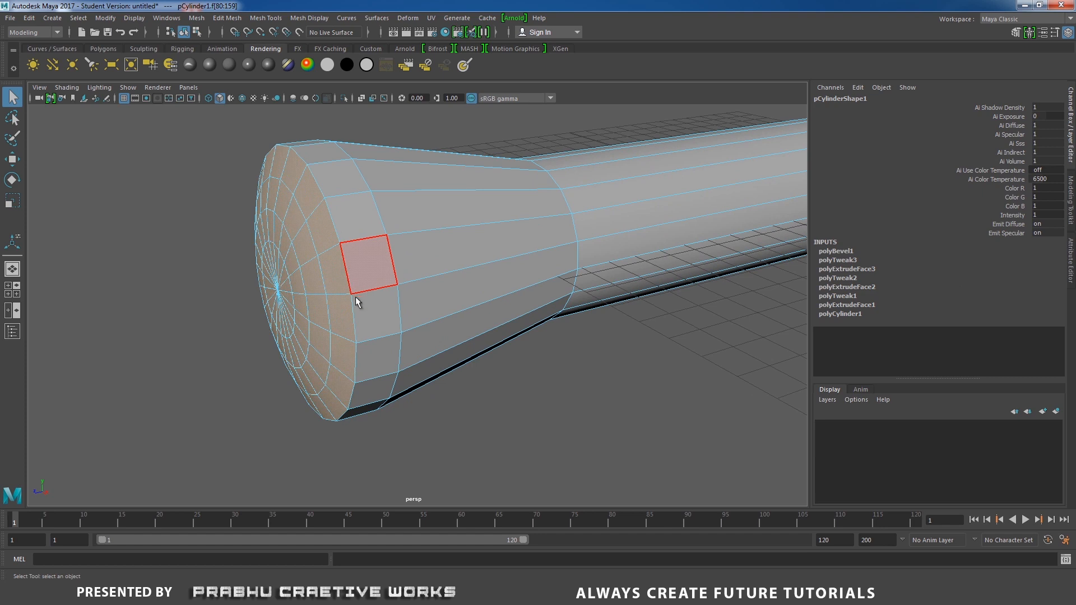
left_click_drag(361, 352, 443, 247, "alt")
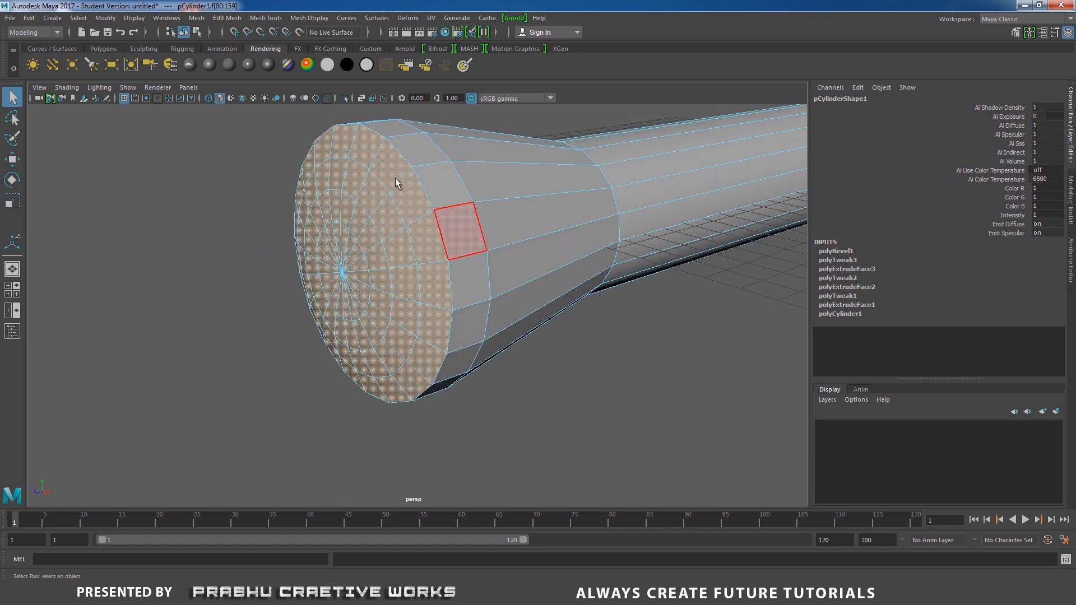
Open the Outliner, narrow its window and place it clear of the flashlight head.
left_click(167, 17)
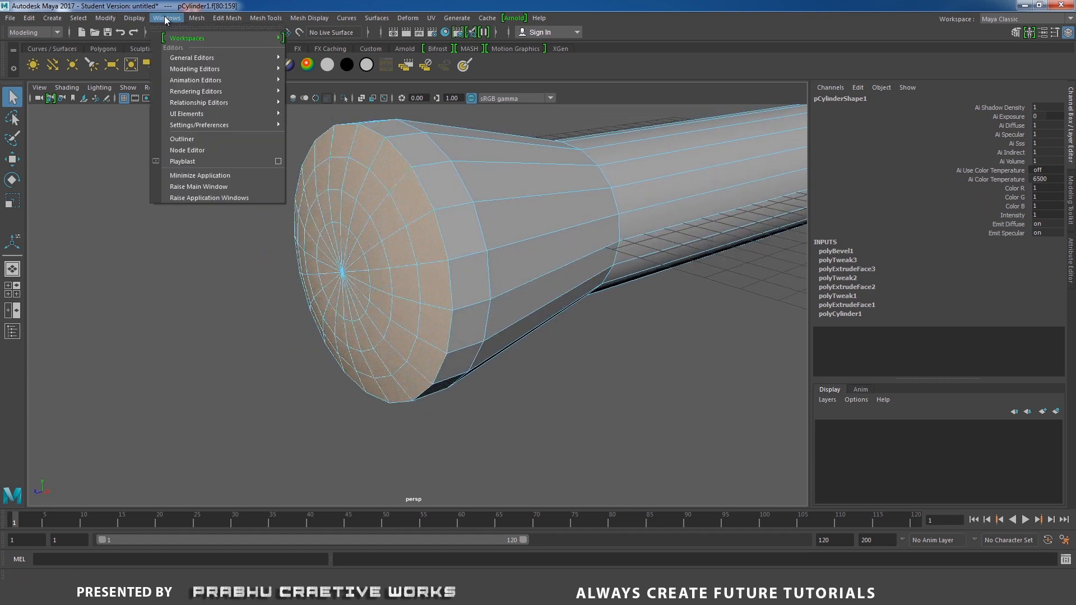
left_click(190, 137)
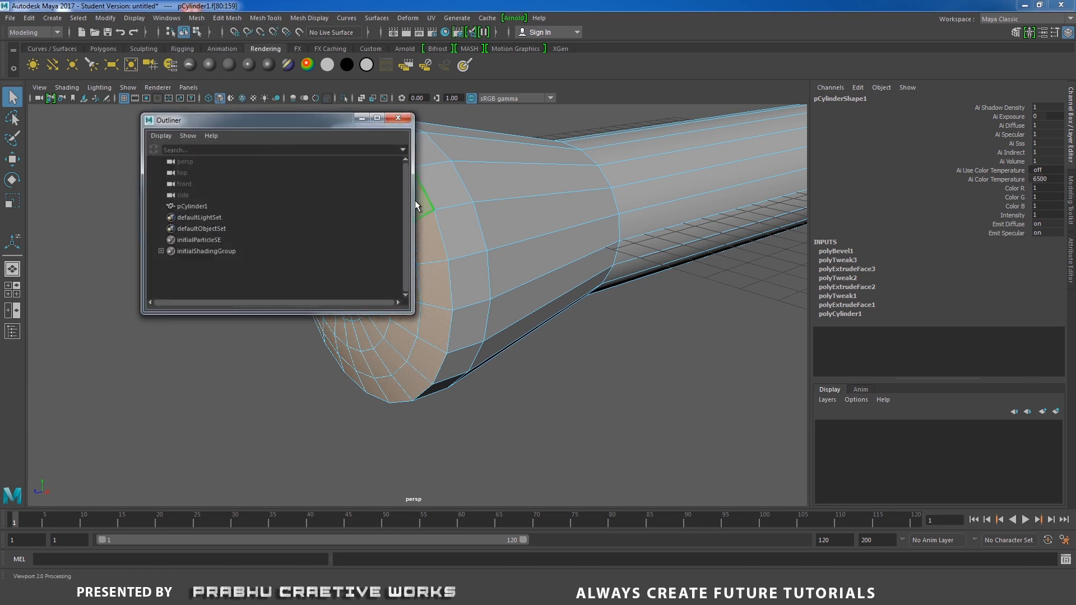
left_click_drag(414, 200, 285, 200)
left_click_drag(222, 127, 157, 142)
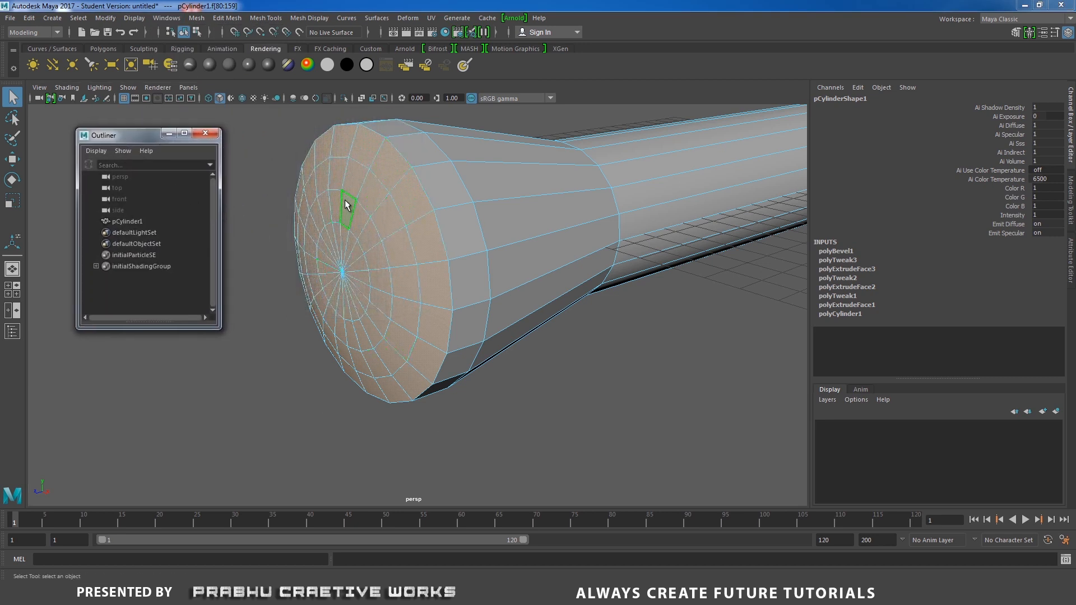
Extract the selected front cap faces from the cylinder as a separate piece.
left_click(198, 19)
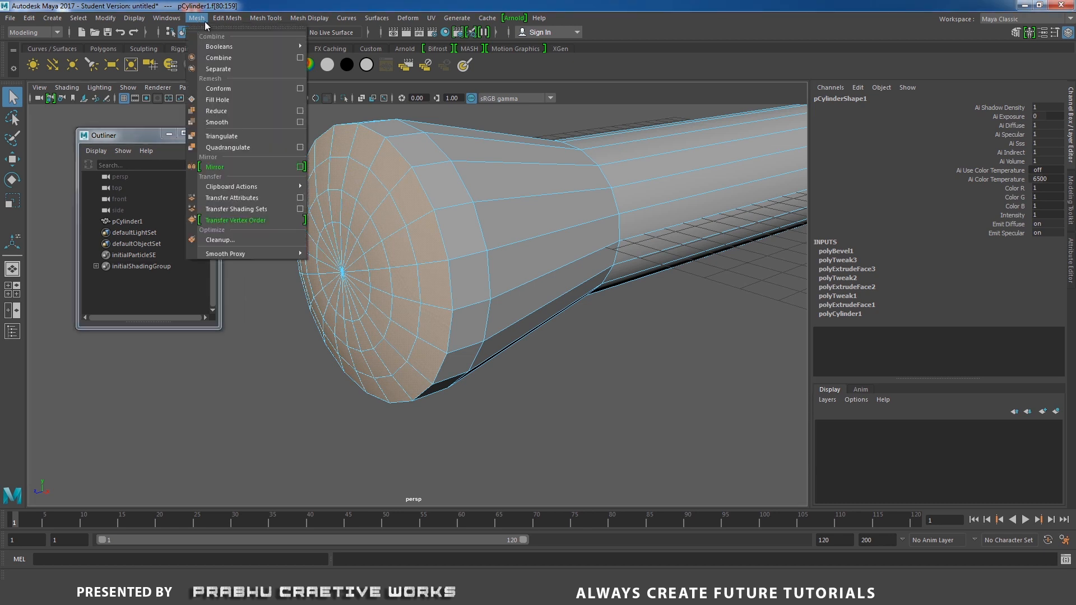
mouse_move(225, 20)
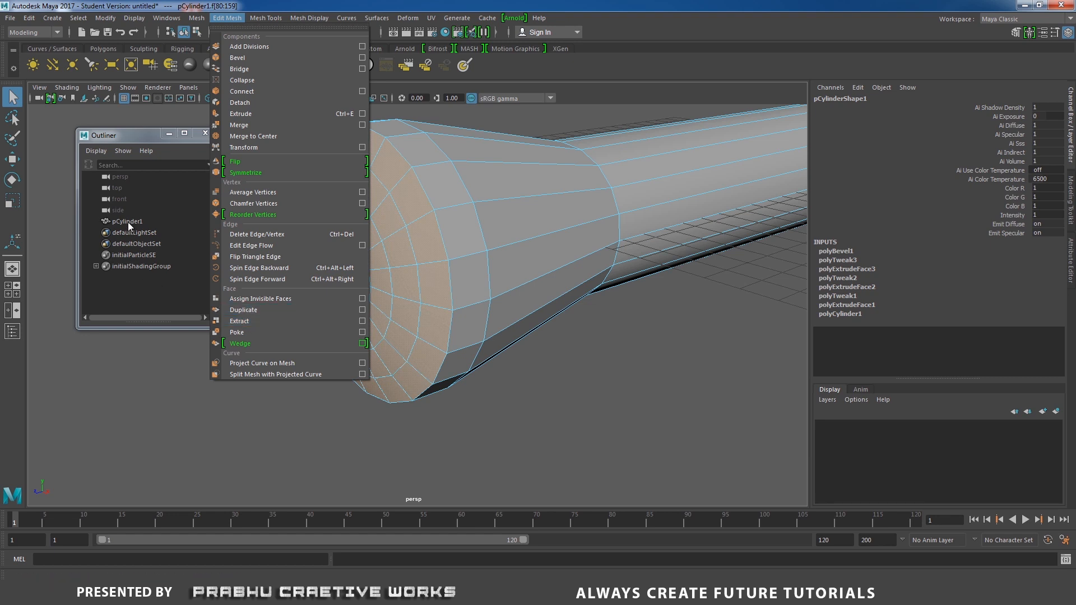
left_click(240, 322)
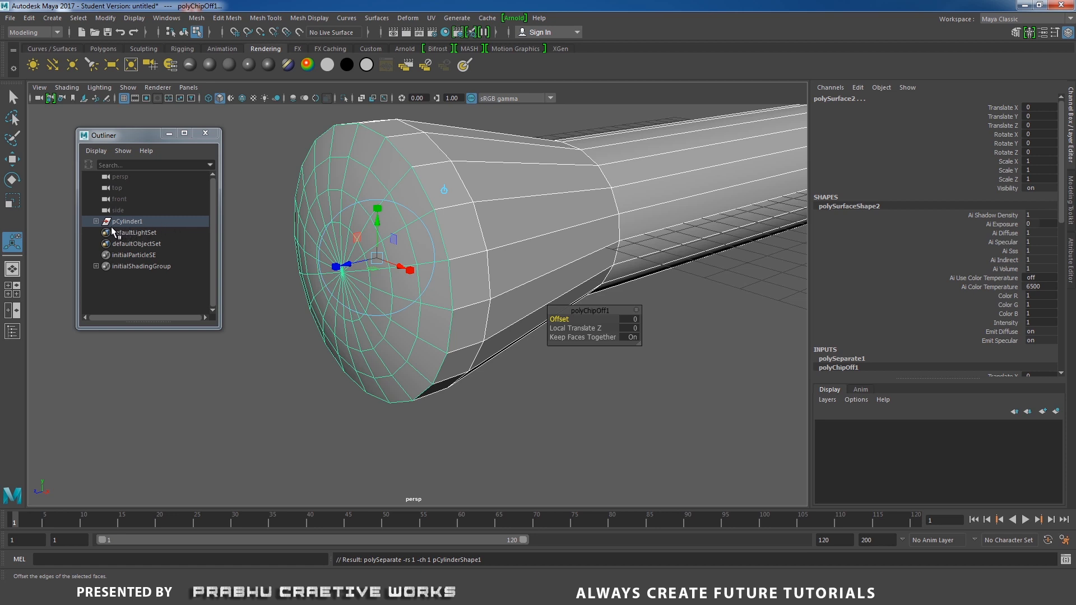
Unparent polySurface1 and polySurface2 from the pCylinder1 group.
left_click(95, 221)
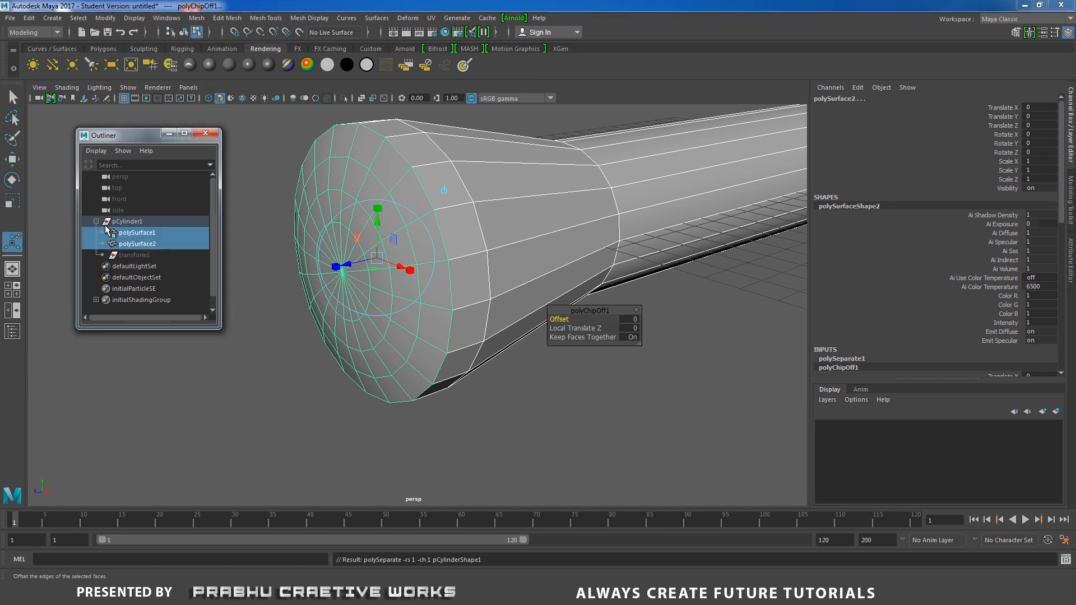
left_click(147, 244)
left_click(152, 234)
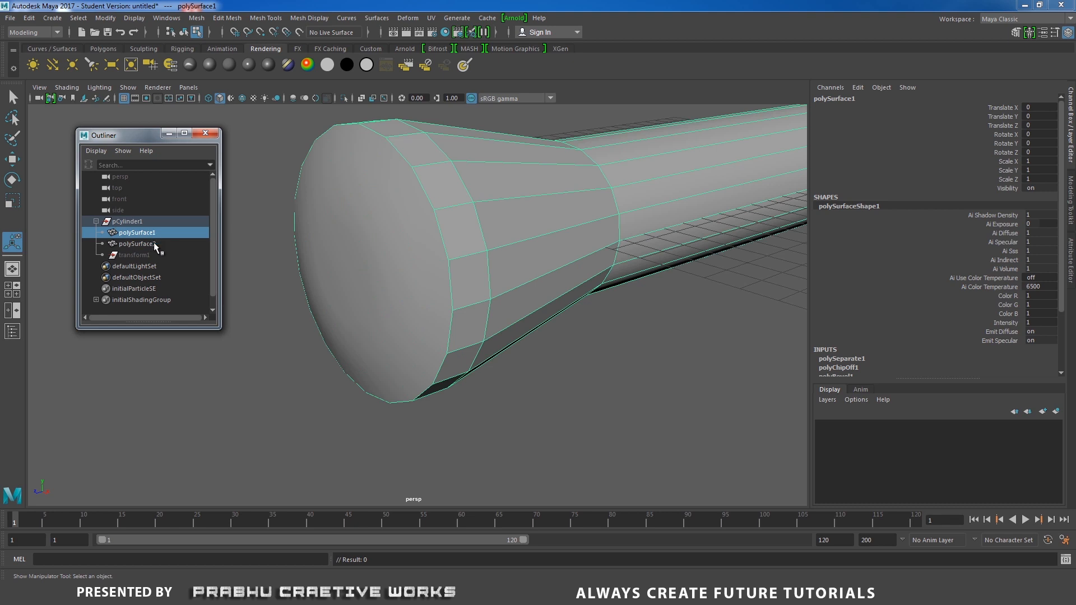
left_click(154, 245, "ctrl")
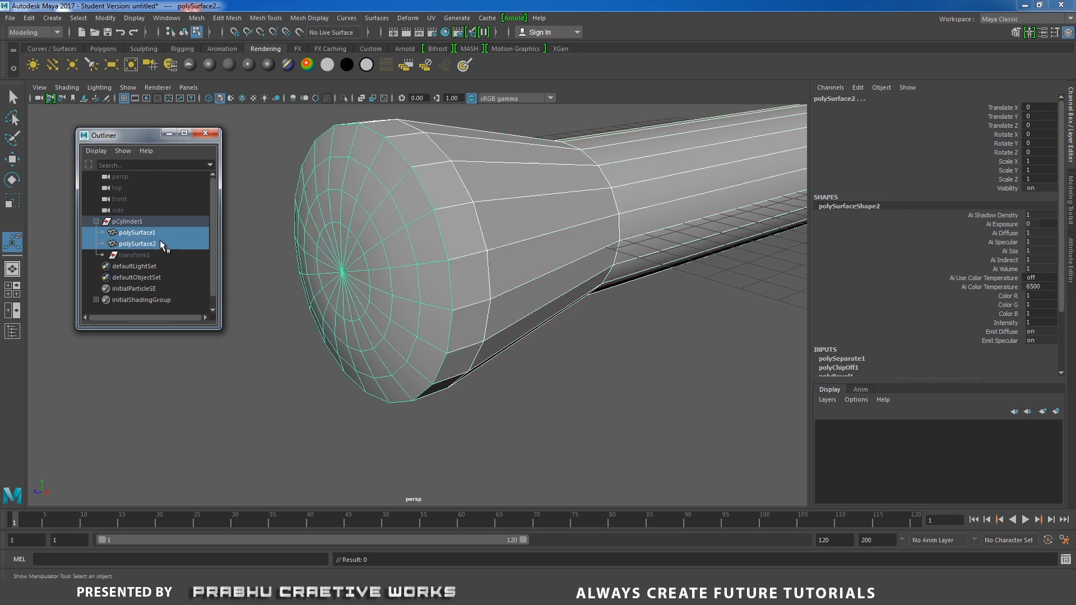
key("shift+p")
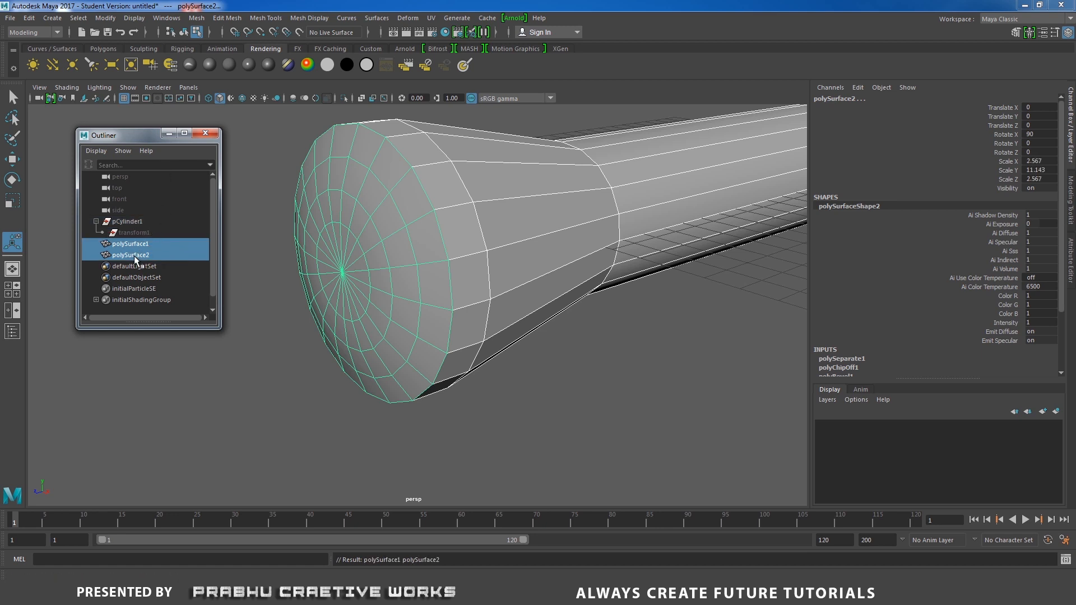
Delete the construction history of both separated pieces.
left_click(29, 18)
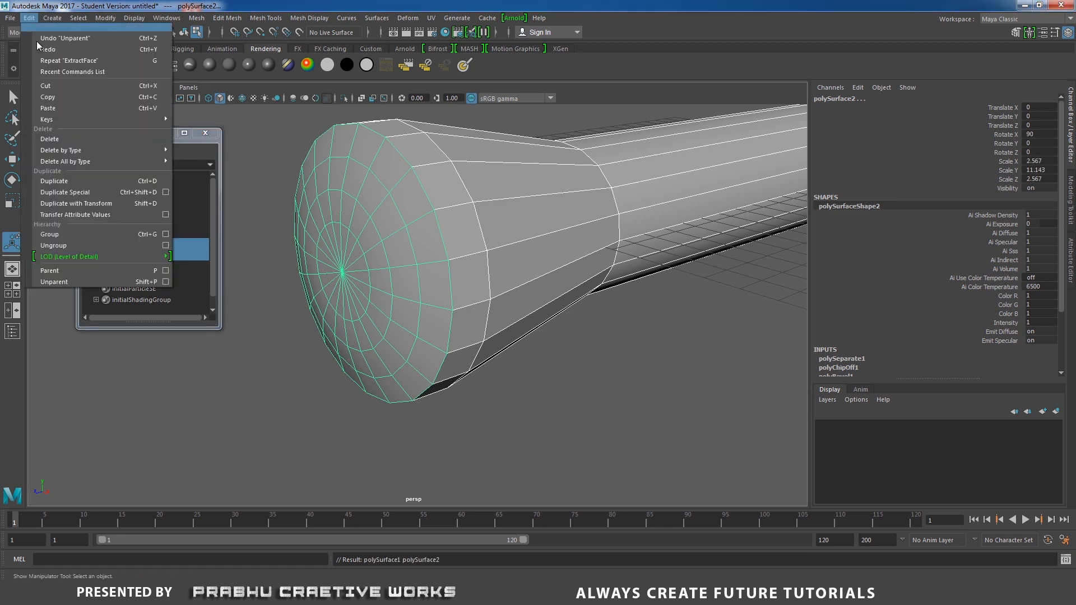
mouse_move(64, 152)
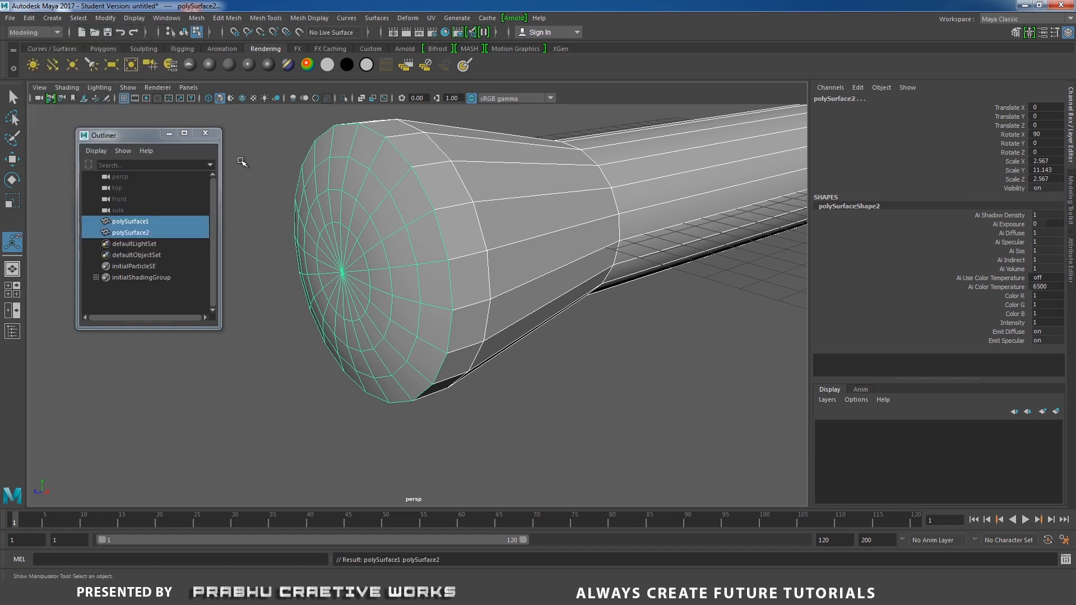
left_click(242, 158)
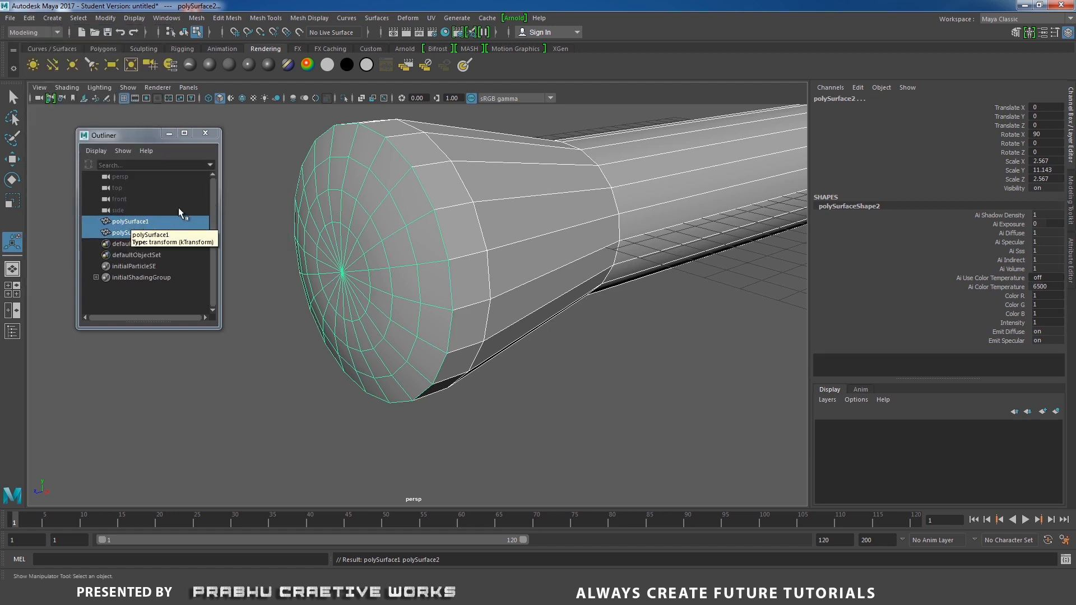
left_click_drag(645, 305, 433, 310, "alt")
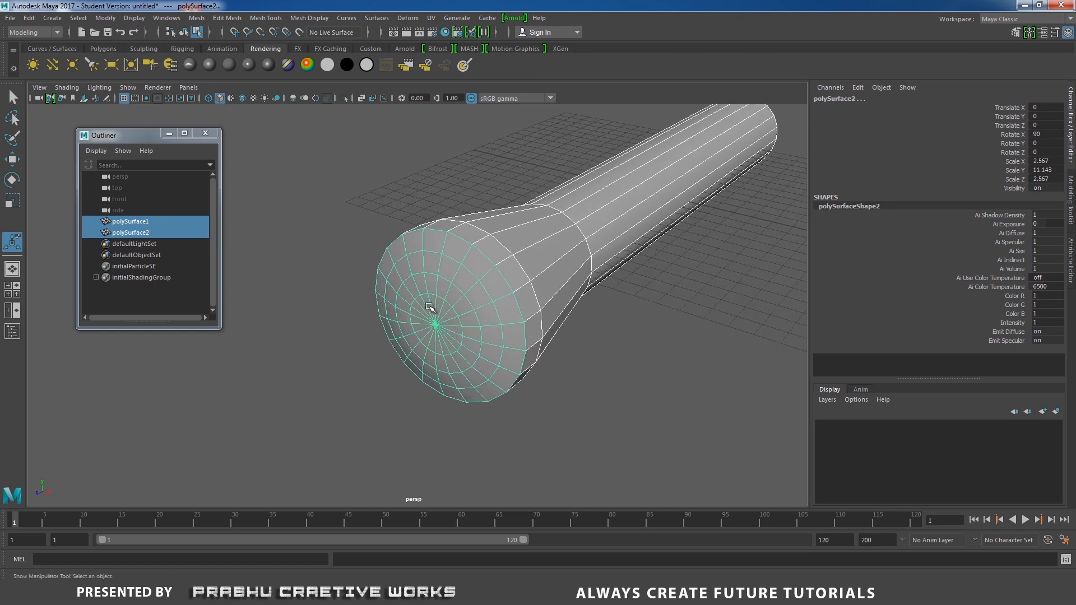
Rename the flashlight body piece, polySurface1, as torch_light_body01.
left_click(124, 224)
double_click(126, 223)
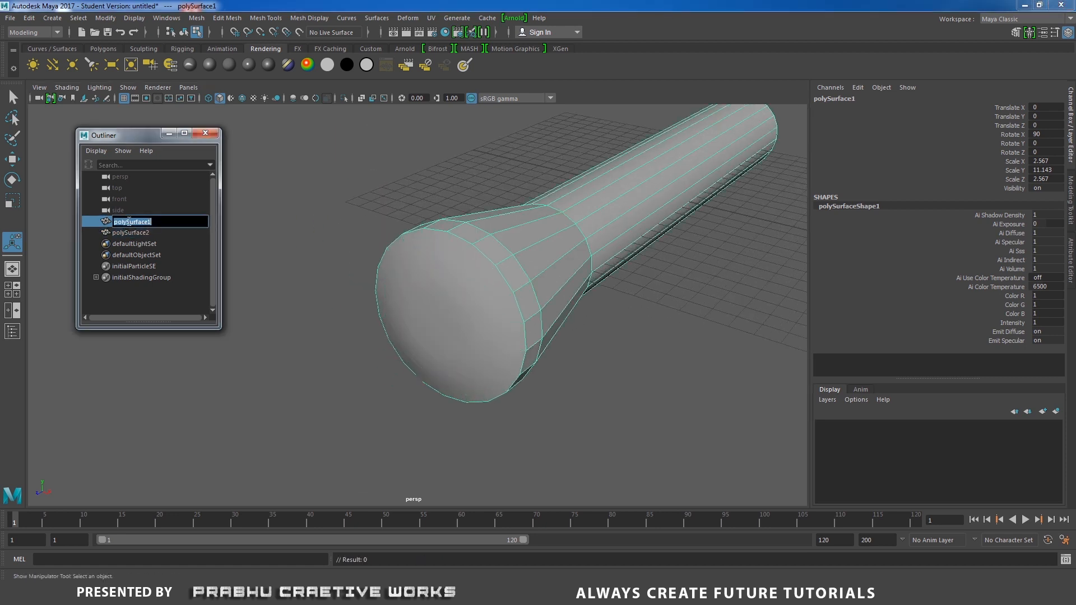
type("t")
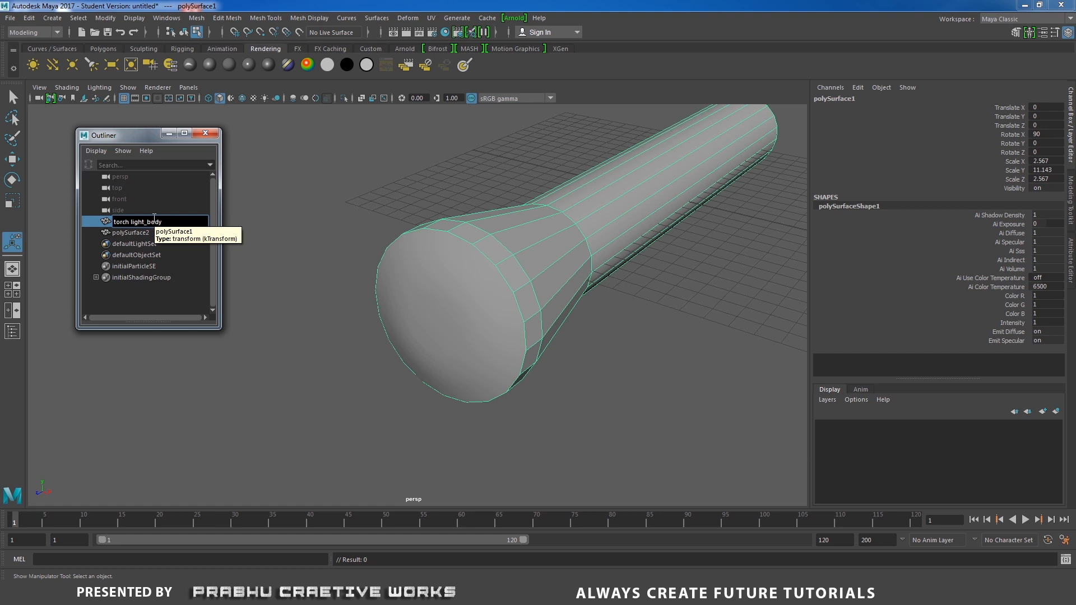
type("orch light_body")
left_click(143, 233)
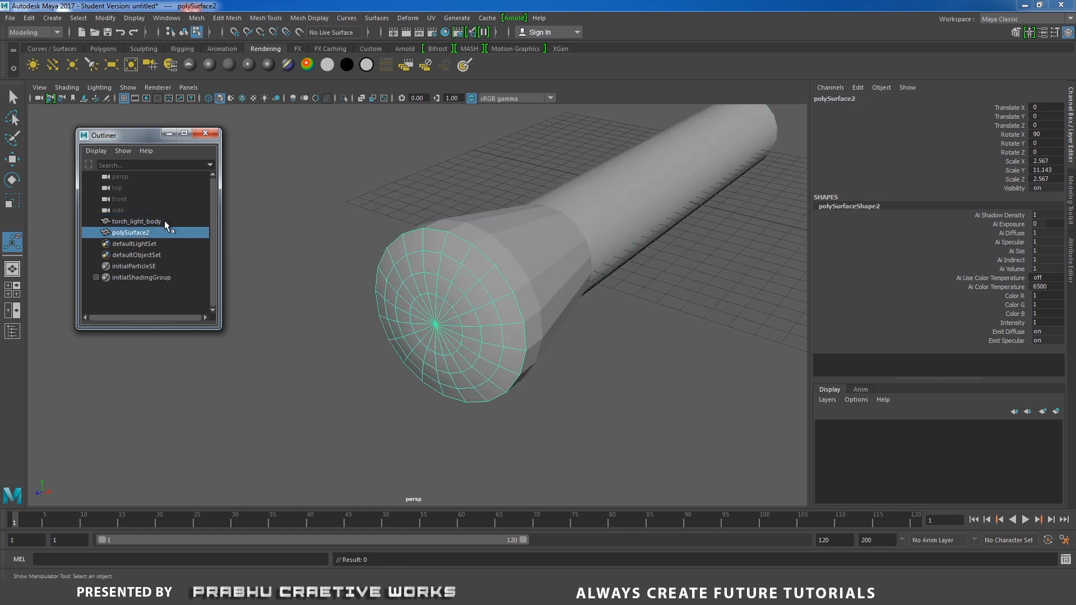
left_click(165, 222)
double_click(164, 221)
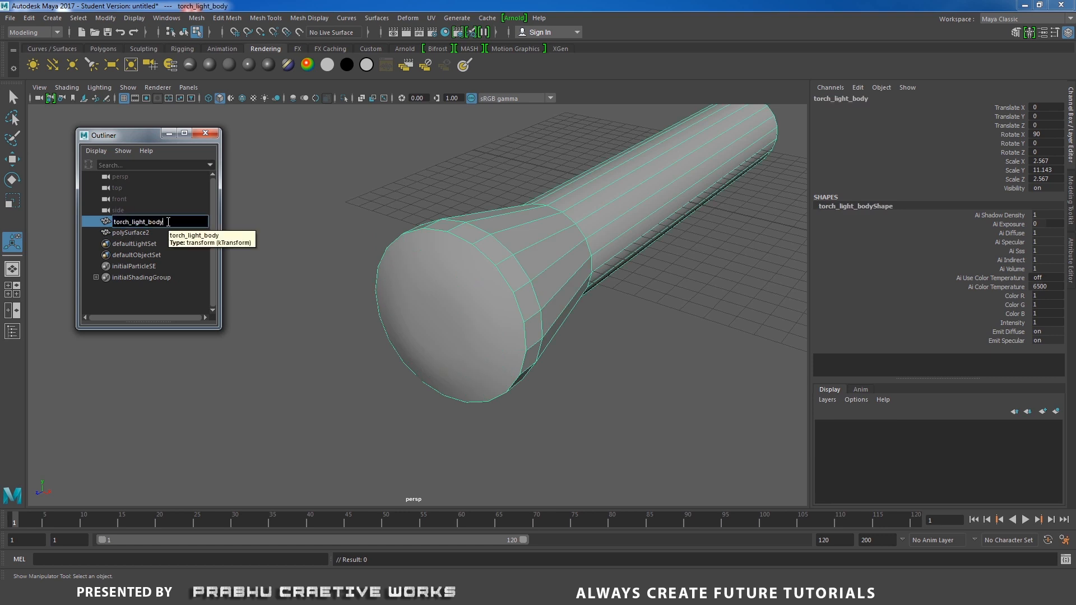
type("01")
key("Return")
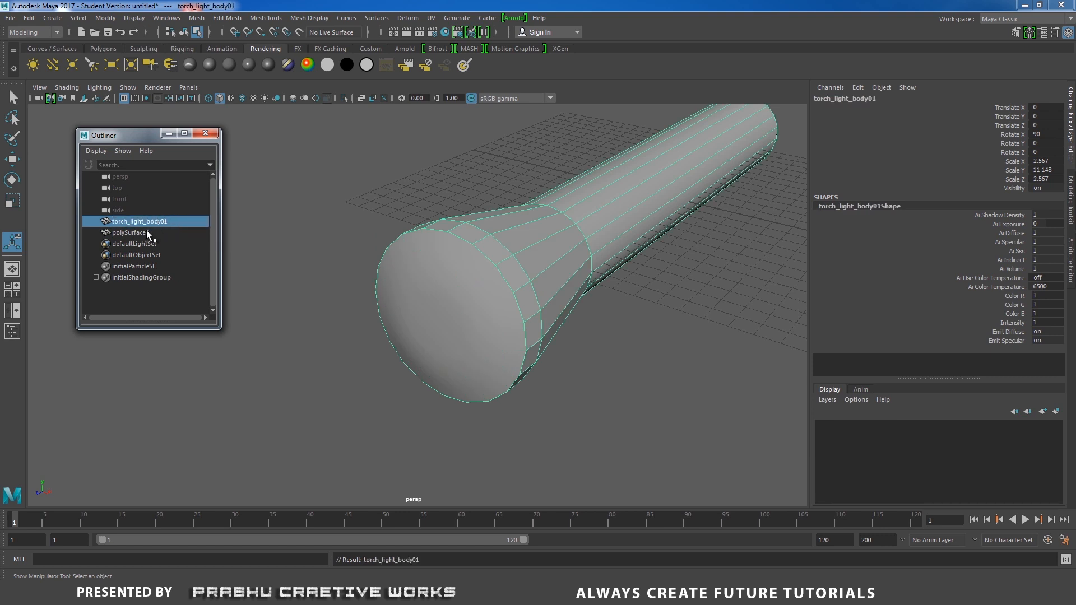
Rename the extracted front cap piece, polySurface2, as lense01.
left_click(145, 235)
double_click(144, 234)
type("lense01")
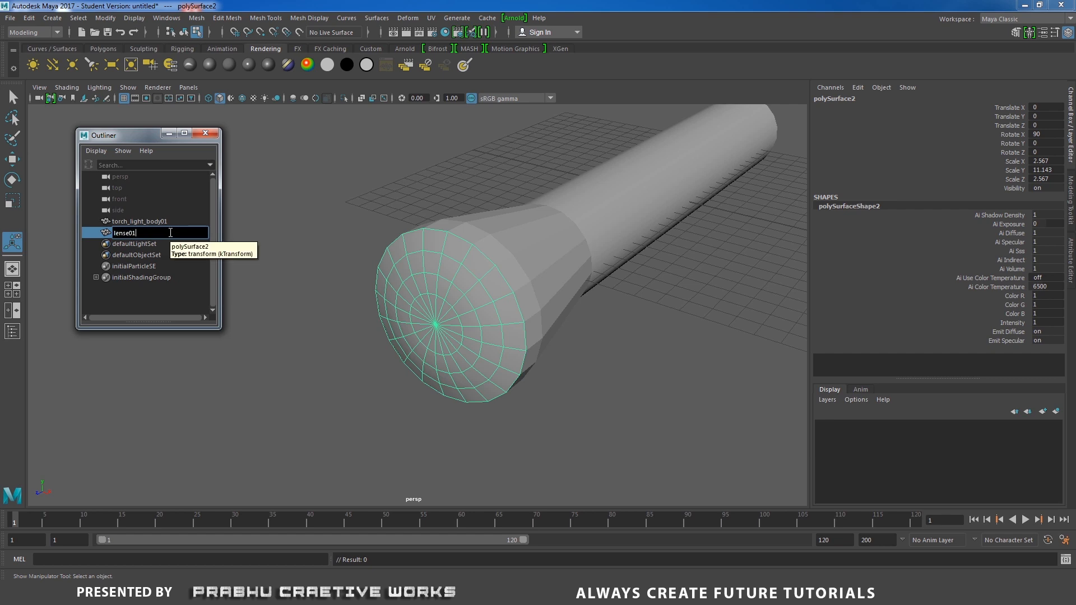
key("Return")
Centre the pivot of lense01 on its own geometry, with the Move tool active.
left_click_drag(348, 277, 588, 255, "alt")
key("w")
right_click_drag(615, 276, 443, 253, "alt")
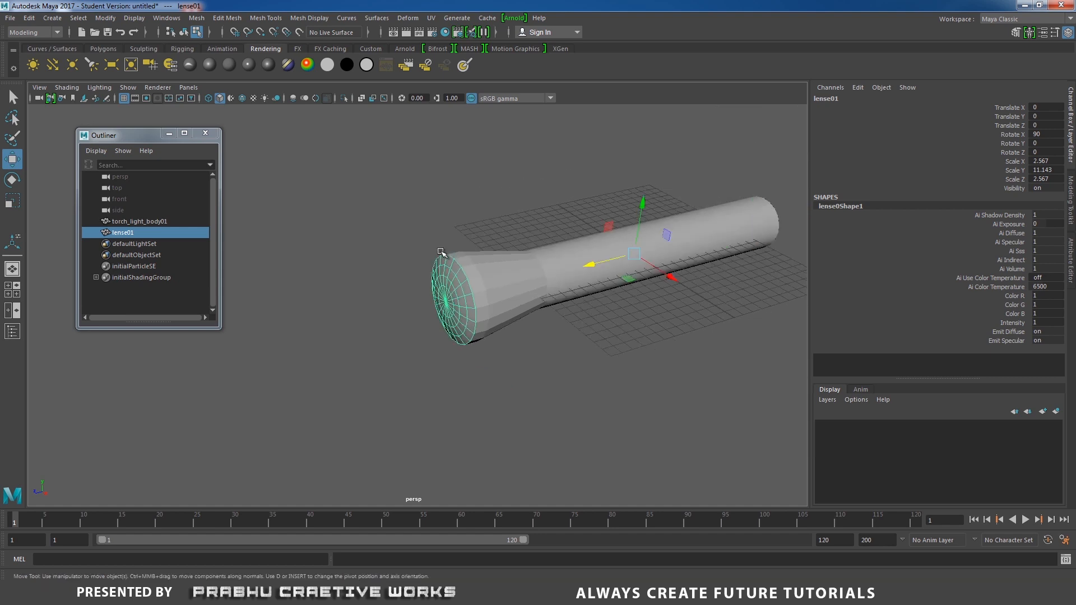
left_click_drag(443, 252, 605, 230, "alt")
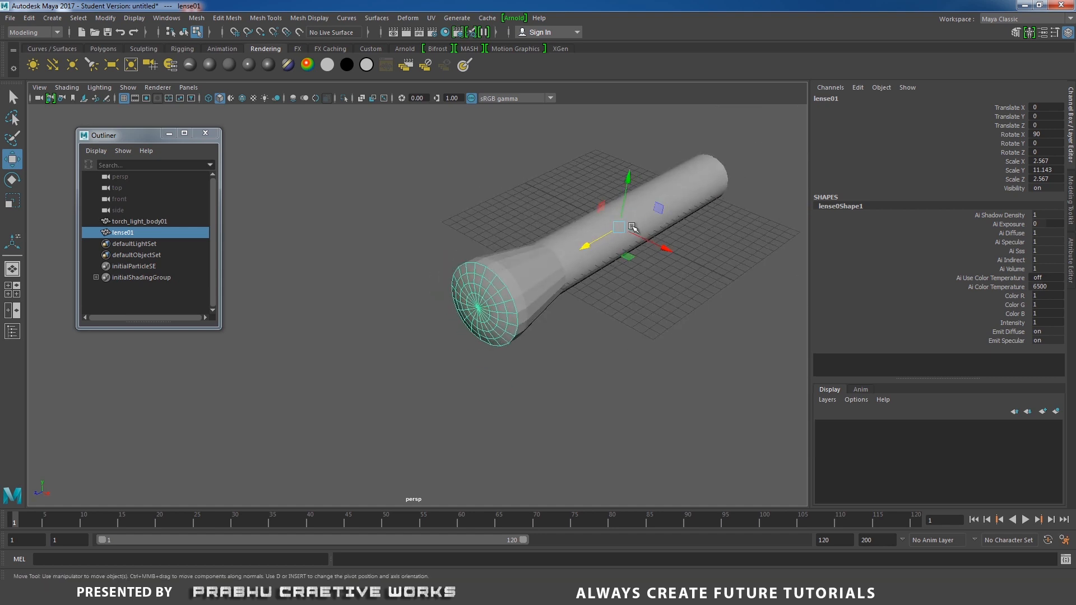
left_click(29, 18)
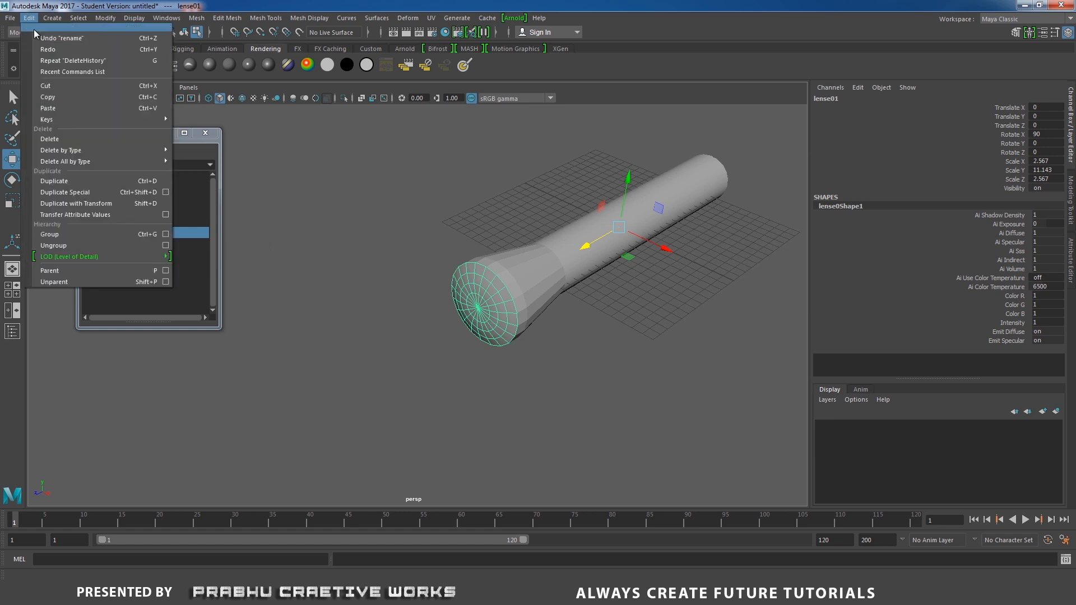
mouse_move(95, 18)
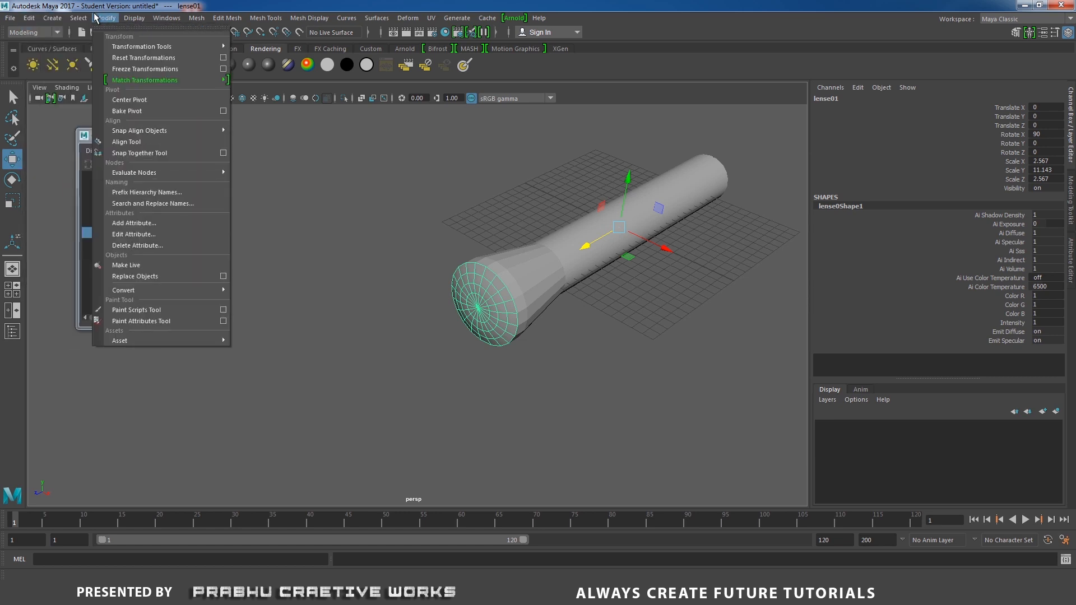
left_click(135, 101)
Move lense01 forward along the axis, away from the head opening, to about Translate Z 4.314.
left_click_drag(416, 233, 384, 228, "alt")
right_click_drag(384, 228, 485, 341, "alt")
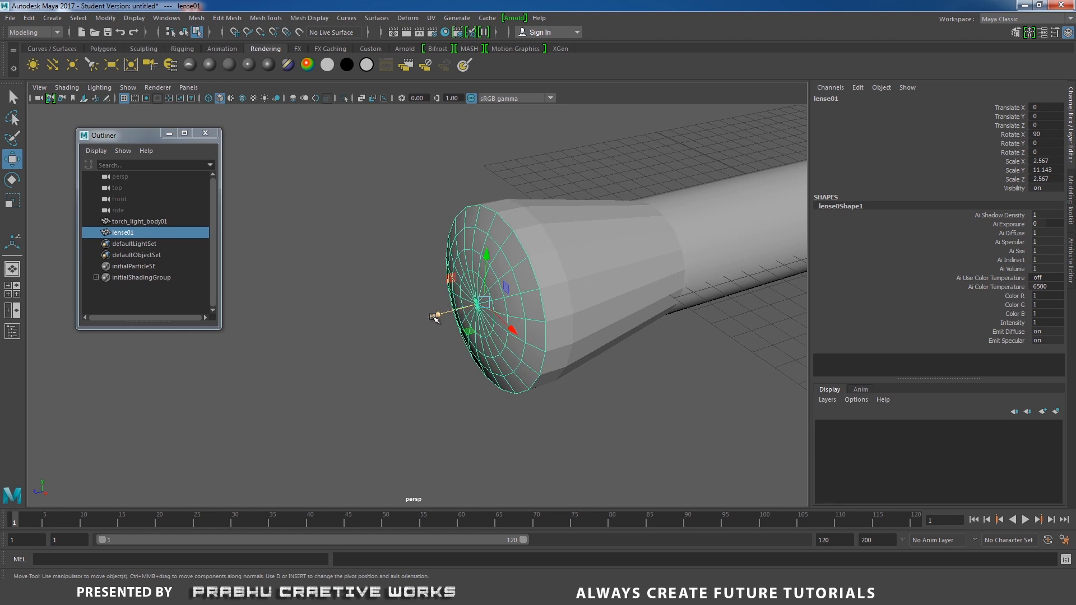
left_click_drag(435, 316, 331, 335)
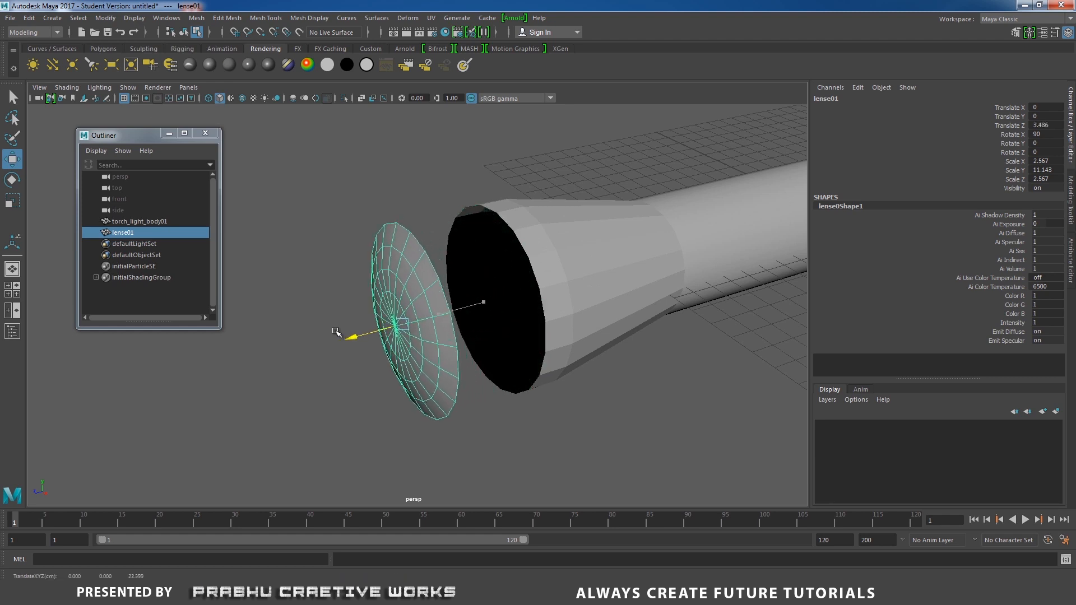
middle_click_drag(332, 334, 482, 322, "alt")
mouse_move(482, 322)
left_mouse_down("alt")
mouse_move(456, 303)
mouse_move(428, 303)
mouse_move(509, 301)
mouse_move(485, 288)
mouse_move(402, 301)
mouse_move(473, 305)
mouse_move(485, 336)
mouse_move(482, 306)
left_mouse_up("alt")
right_click_drag(483, 306, 475, 311, "alt")
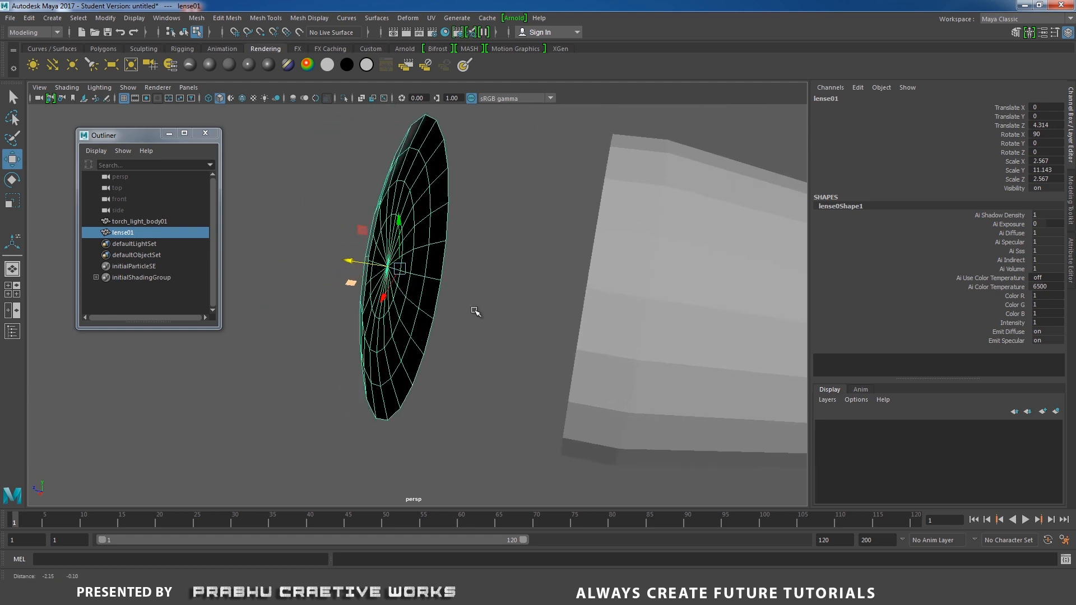
left_click_drag(475, 312, 489, 276, "alt")
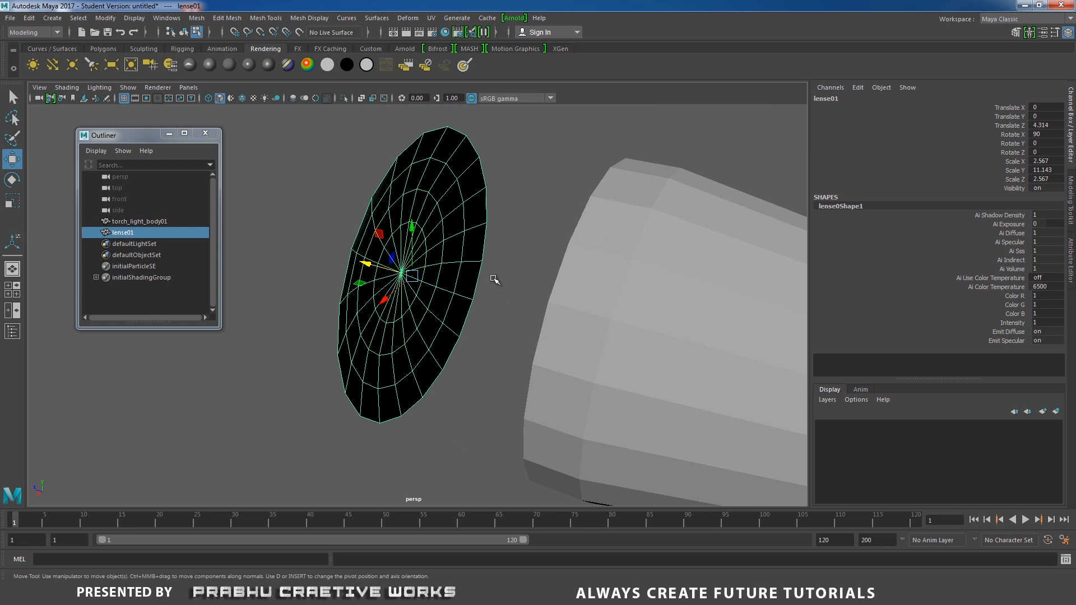
Extrude all faces of lense01 by a small distance along their normals to give the lens thickness.
left_click_drag(402, 323, 500, 255, "alt")
right_click(499, 254, "shift")
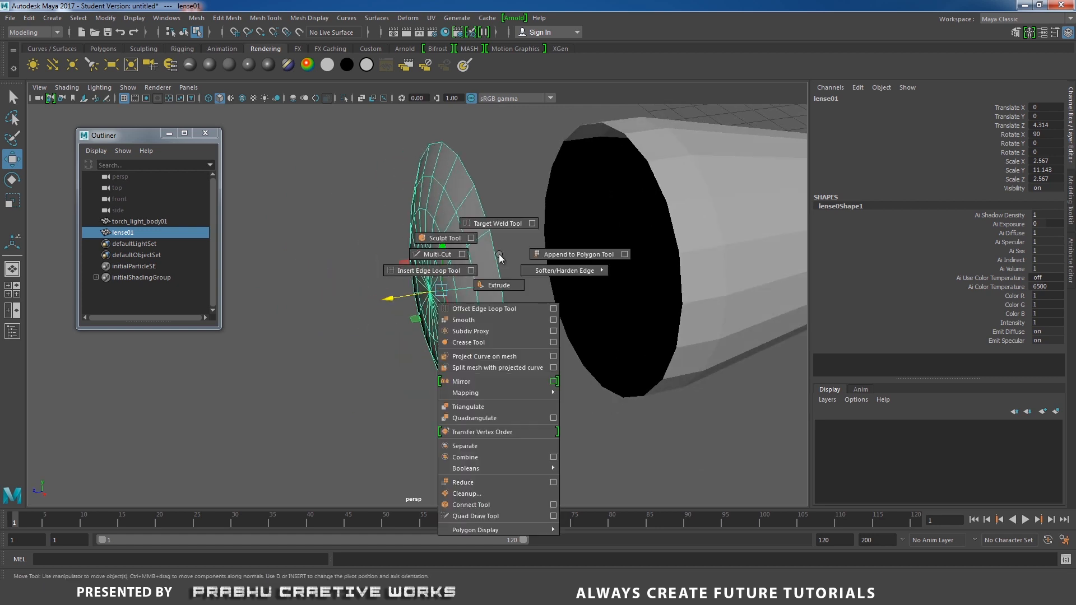
right_click_drag(499, 254, 498, 285, "shift")
left_click_drag(499, 285, 426, 292, "alt")
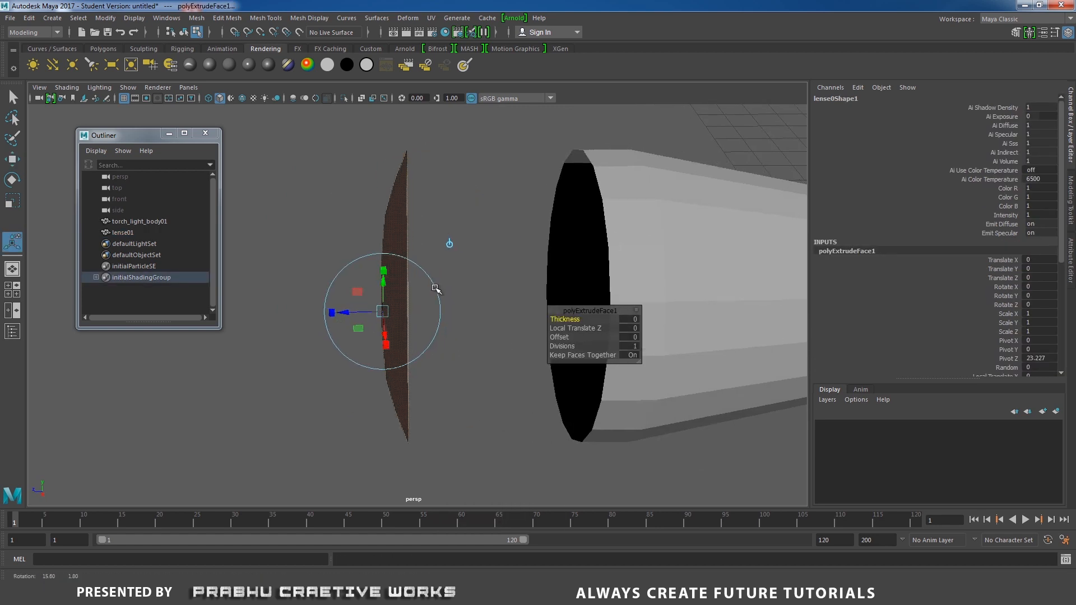
left_click_drag(347, 312, 345, 313)
left_click_drag(462, 278, 520, 303, "alt")
left_click(488, 219)
mouse_move(487, 218)
left_mouse_down("alt")
mouse_move(362, 254)
mouse_move(432, 254)
mouse_move(489, 224)
left_mouse_up("alt")
left_click(490, 225)
key("f")
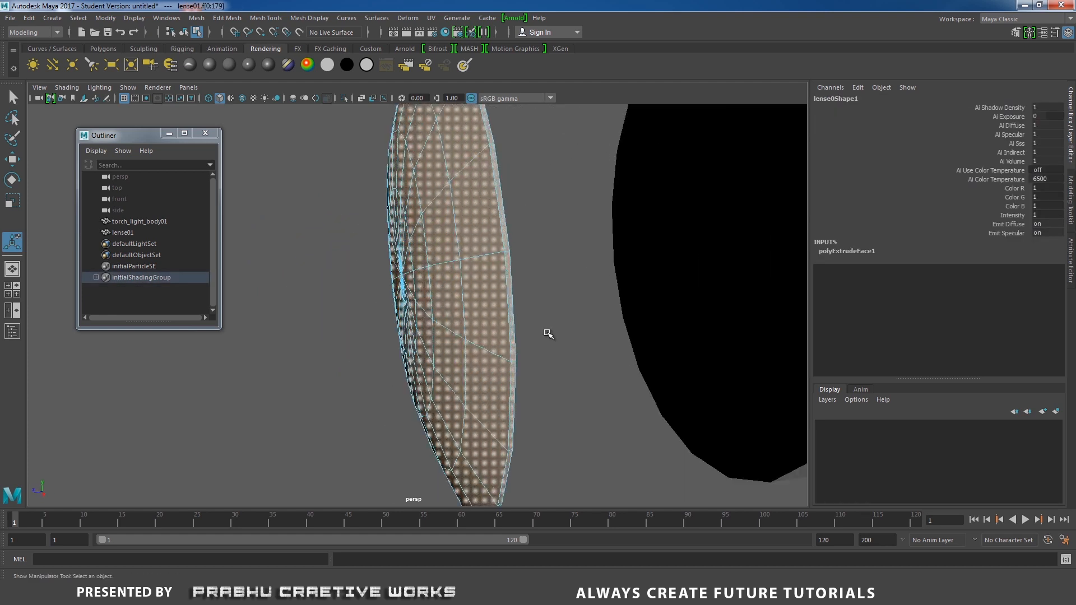
Bevel the edge loops around the outer rim of the thickened lens.
right_click_drag(509, 246, 507, 221)
left_click(506, 230)
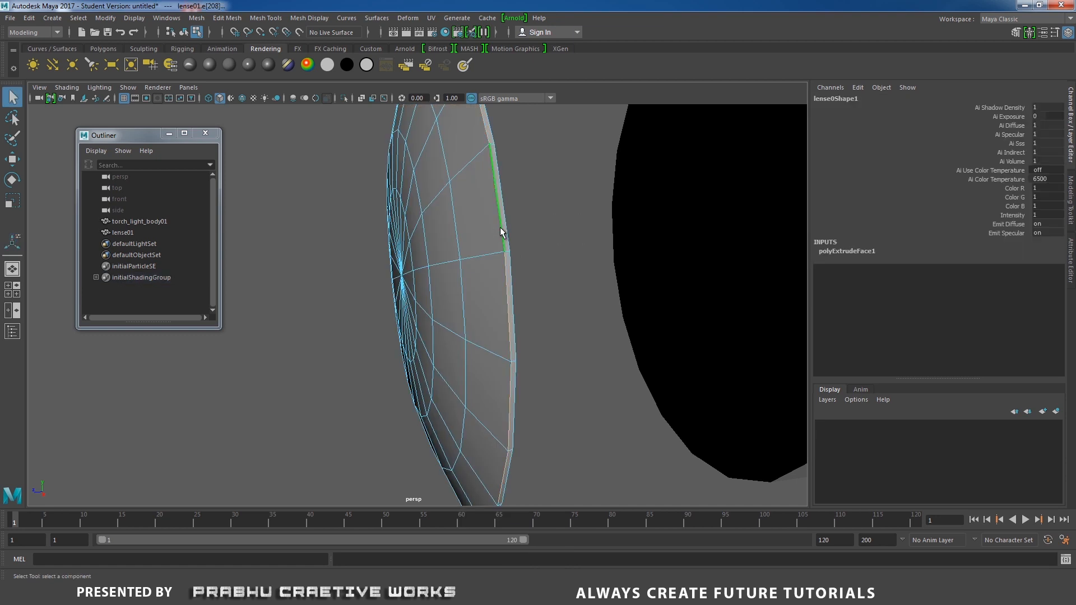
left_click(508, 231)
right_click(543, 256, "shift")
left_click(510, 231, "shift")
right_click(536, 241, "shift")
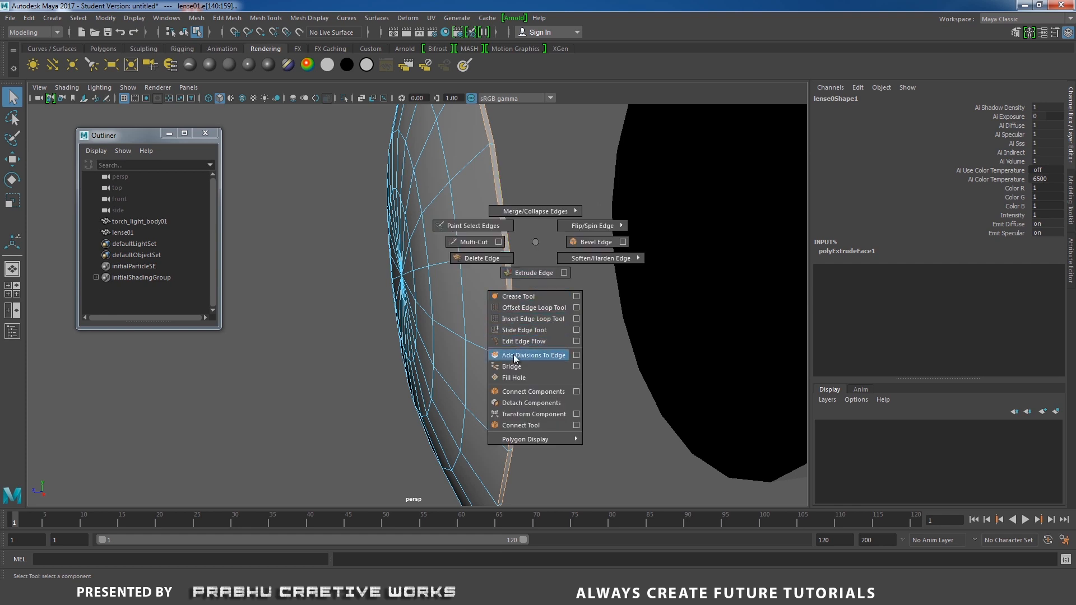
left_click(596, 241)
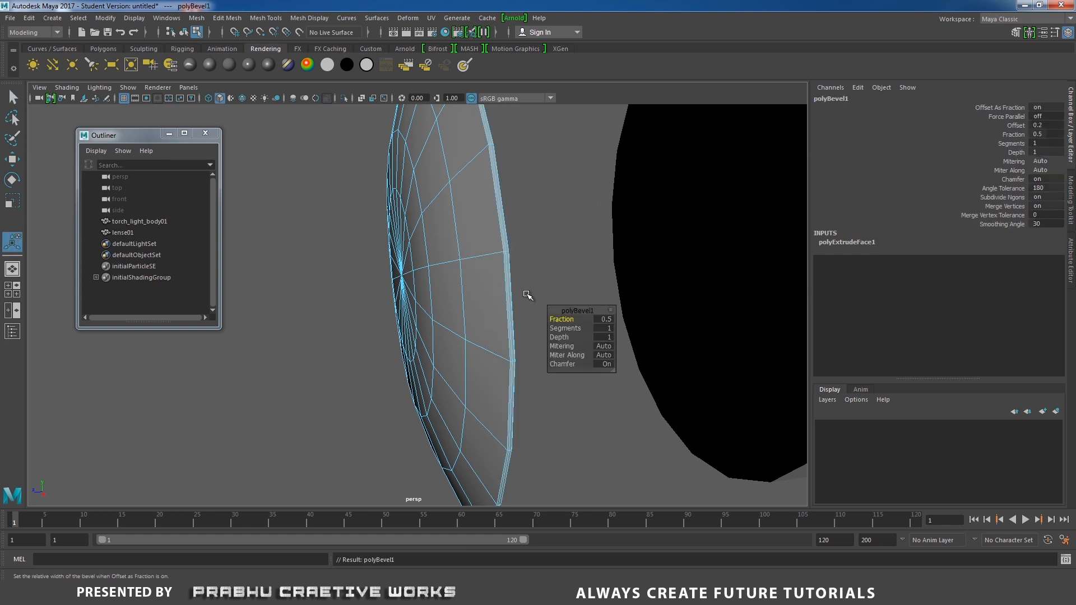
right_click_drag(565, 300, 570, 286, "alt")
middle_click_drag(570, 286, 500, 298, "alt")
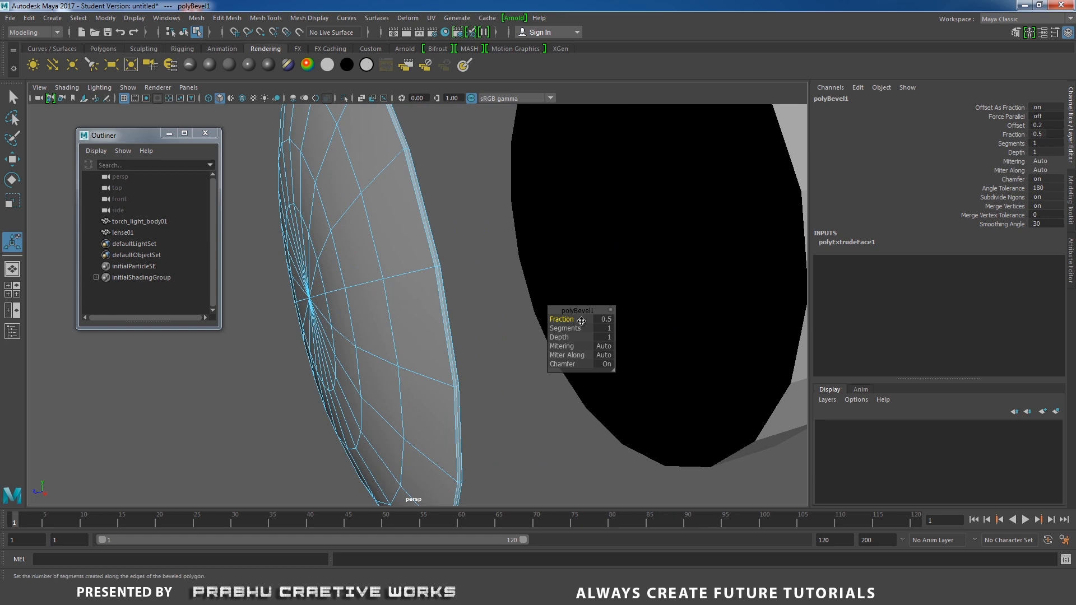
Set the lens rim bevel's fraction to 0.2, return to object mode and deselect the lens.
left_click(605, 321)
type("0.")
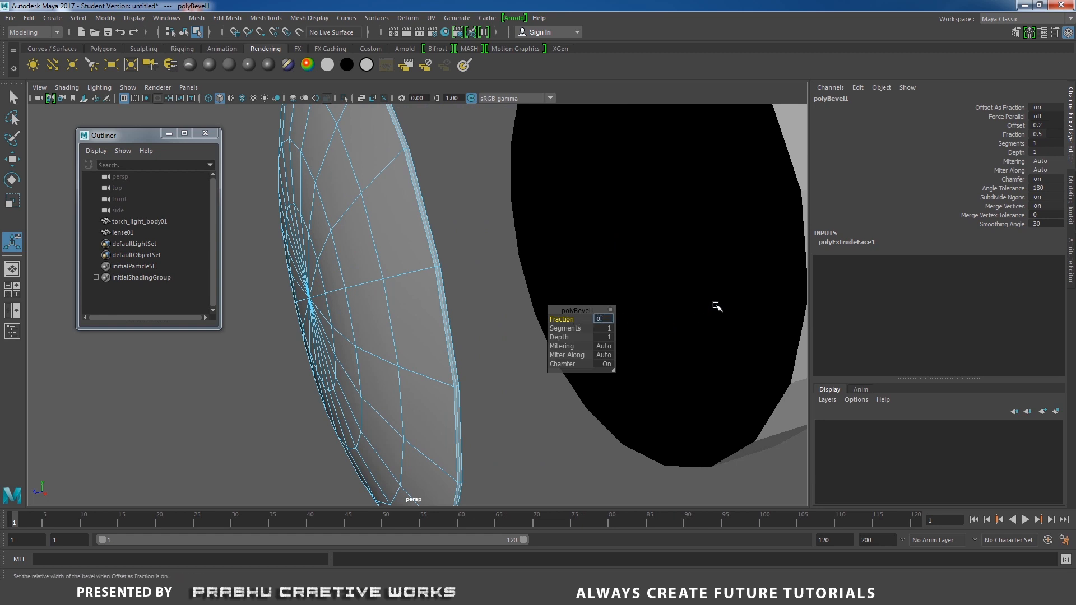
type("2")
key("Return")
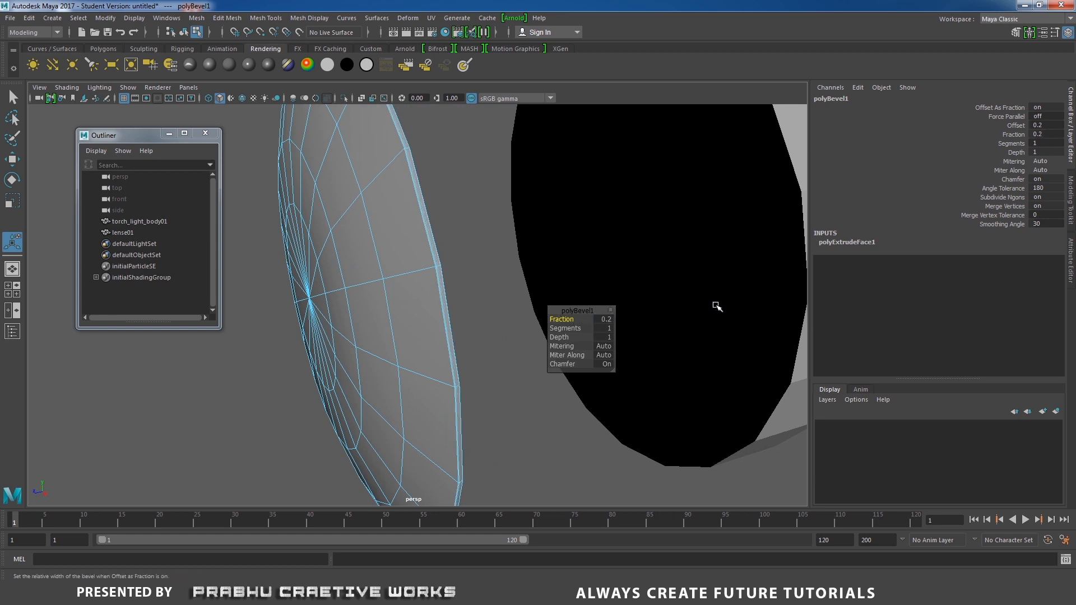
left_click(609, 328)
right_click_drag(378, 227, 440, 207)
left_click_drag(443, 242, 391, 263, "alt")
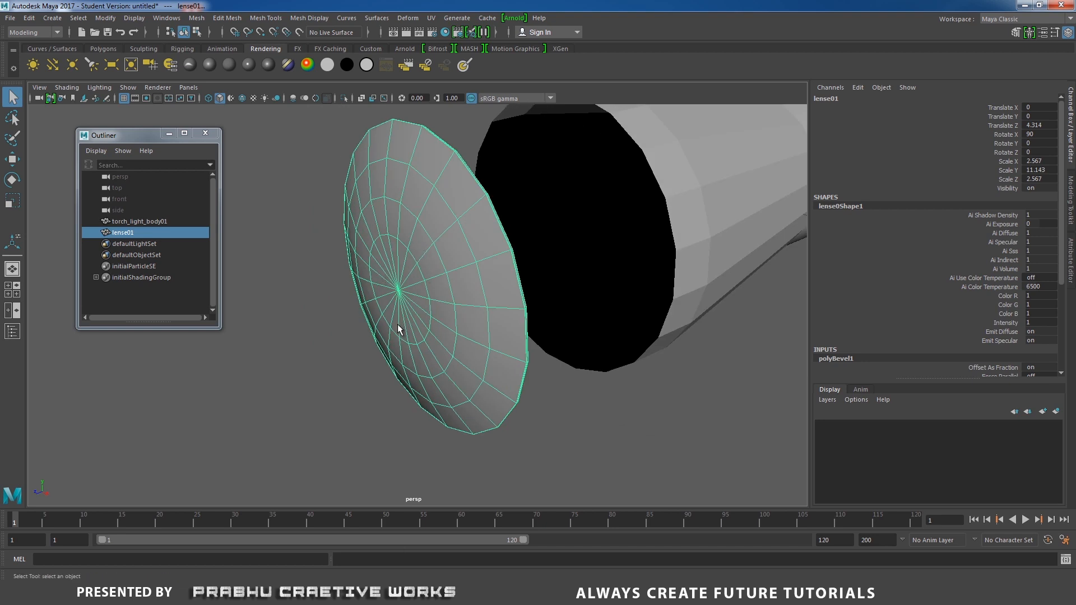
left_click(377, 351)
left_click_drag(454, 361, 432, 300, "alt")
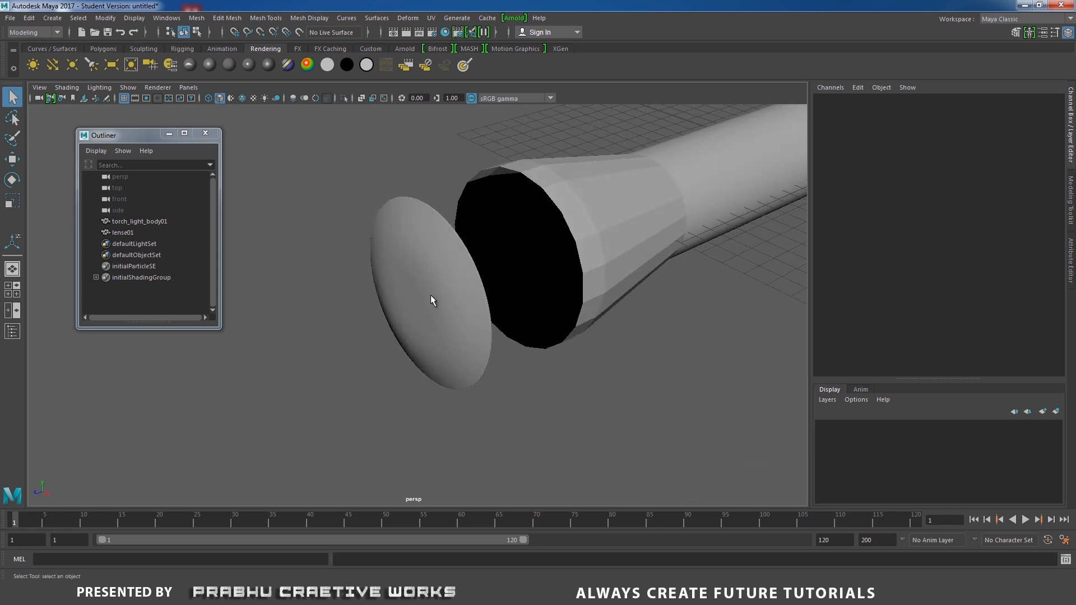
Set lense01's Translate Z to 0 so the lens sits against the head opening.
left_click(432, 300)
left_click_drag(581, 313, 522, 314, "alt")
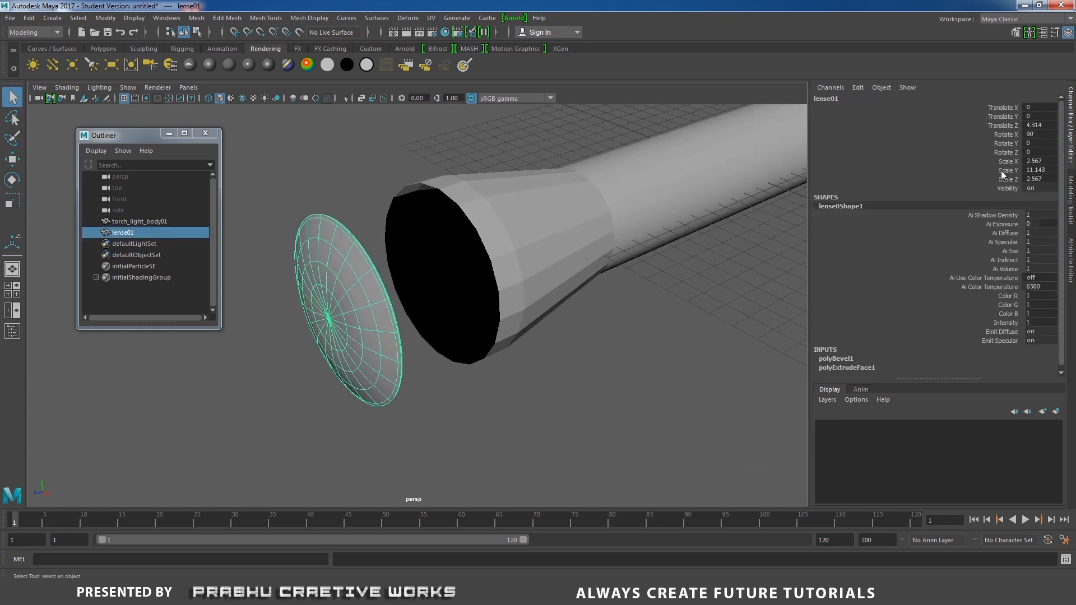
double_click(1054, 128)
key("Return")
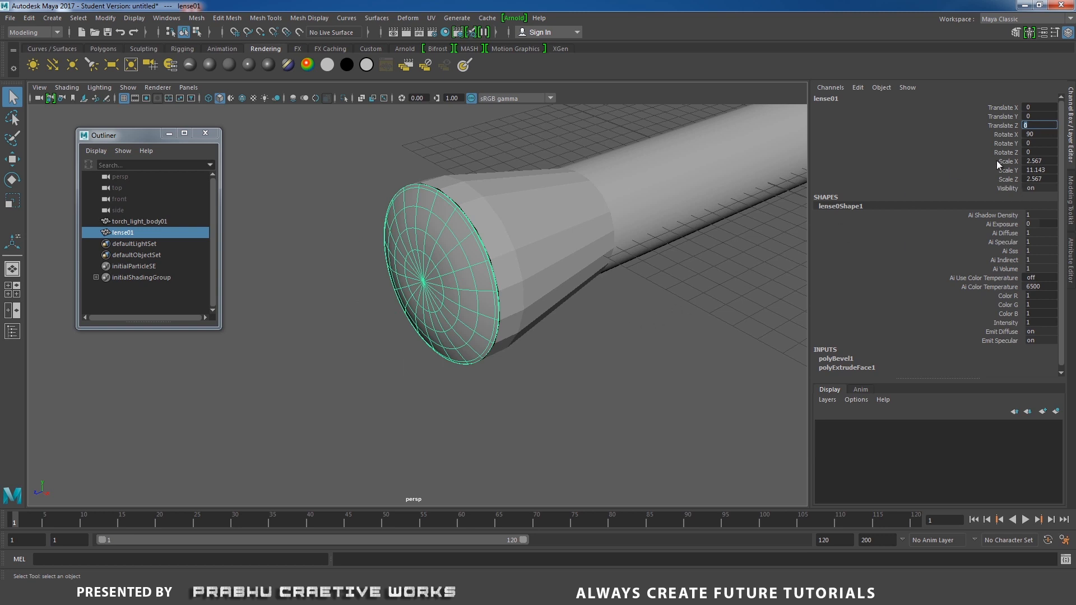
key("Return")
Move lense01 forward along the torch's axis, clear of the head opening.
key("w")
left_click_drag(389, 293, 301, 325)
left_click(588, 242)
Bevel the edge loop around the closed rear end of the torch body.
left_click_drag(563, 266, 616, 257, "alt")
left_click_drag(649, 209, 434, 265, "alt")
right_click_drag(435, 265, 447, 372, "alt")
right_click(423, 271)
left_click(417, 263)
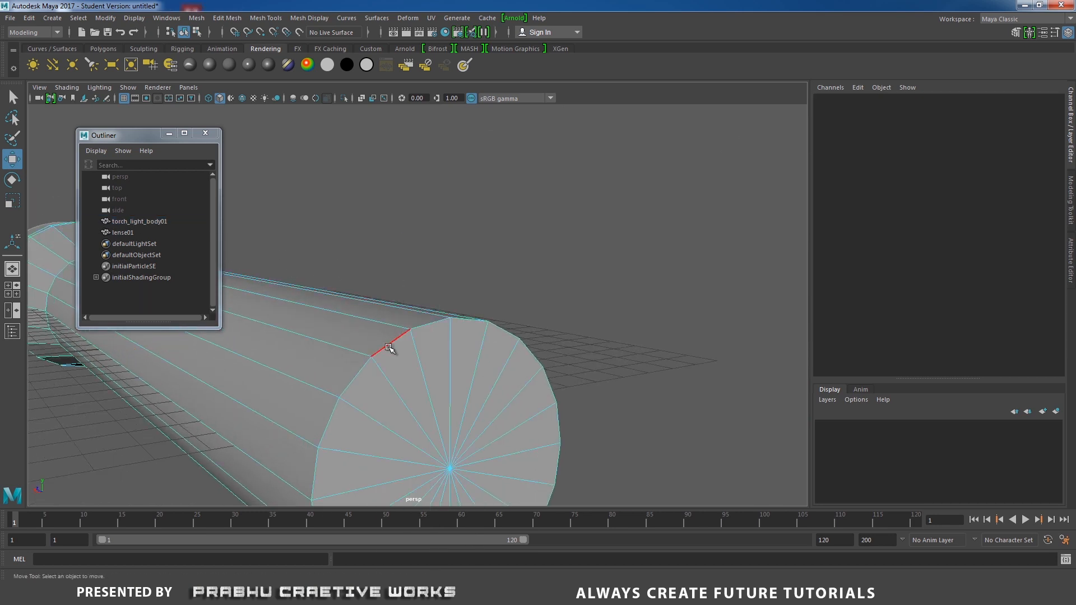
double_click(391, 344)
left_click_drag(480, 372, 561, 318, "alt")
right_click(495, 263, "shift")
left_click(554, 264)
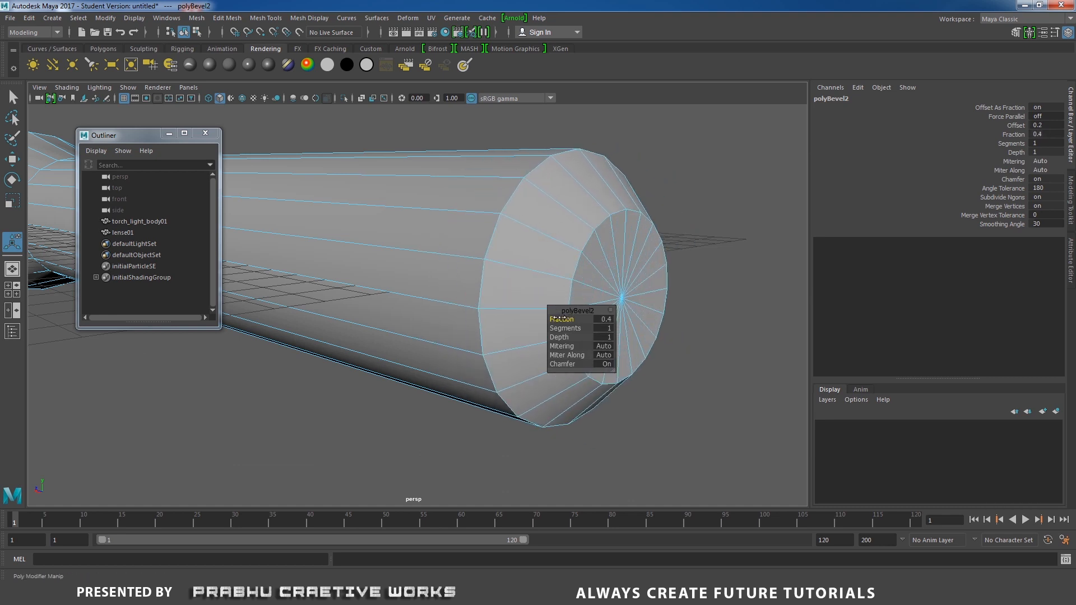
Set the rear-end bevel to fraction 0.1 with 4 segments and return to object mode.
left_click(603, 319)
type("0")
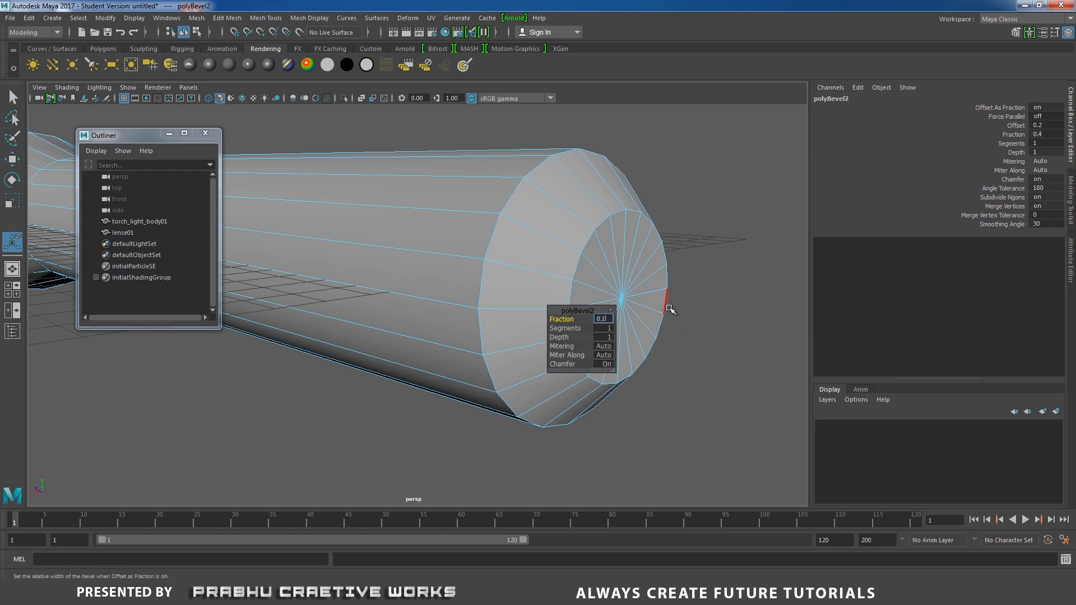
type(".1")
key("Tab")
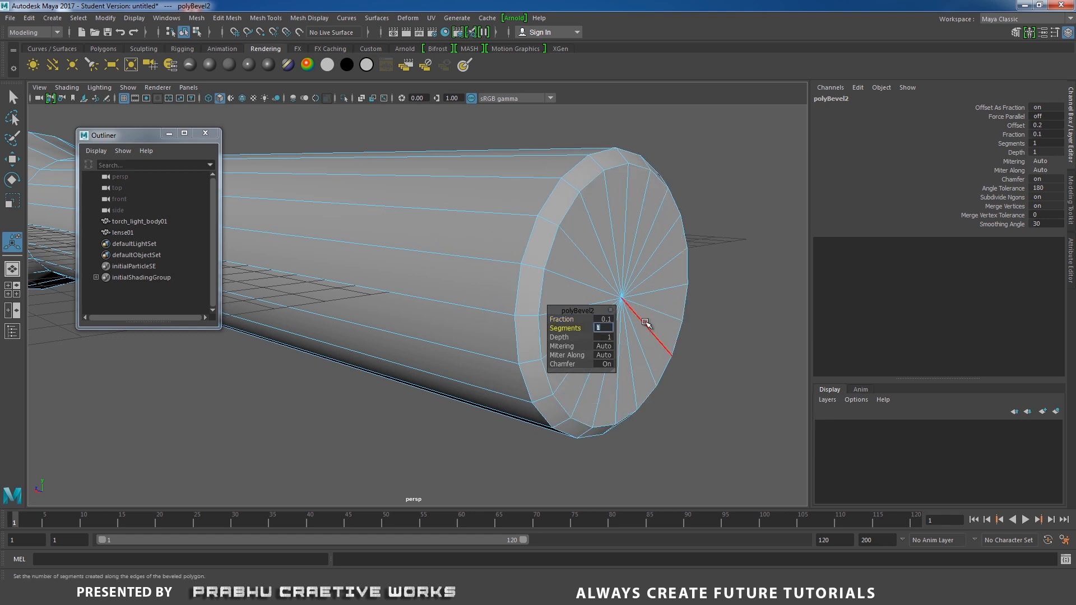
type("4")
key("Return")
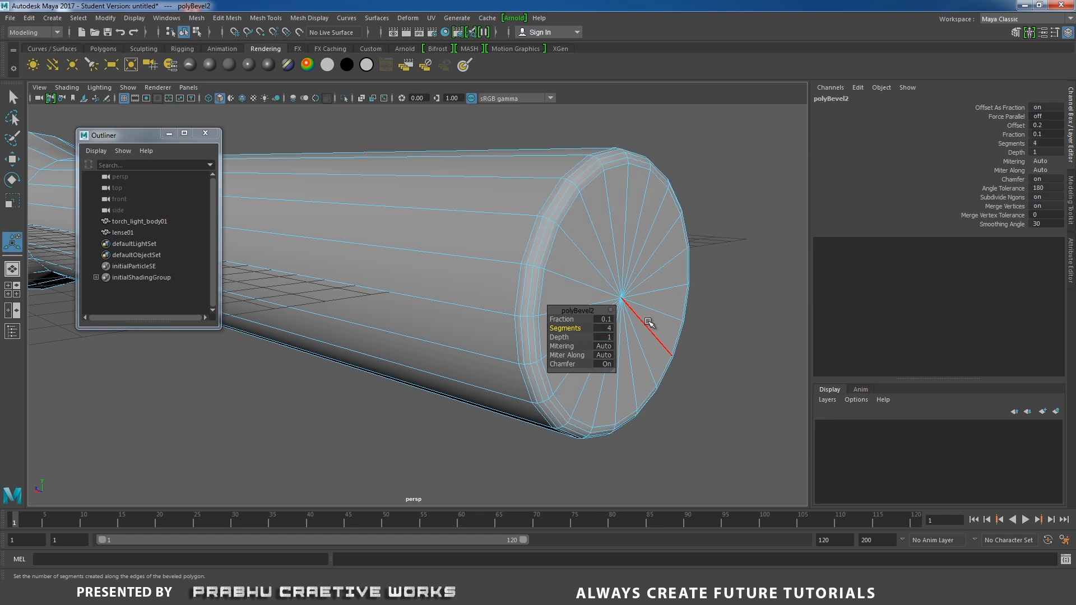
right_click_drag(398, 166, 457, 151)
left_click(509, 135)
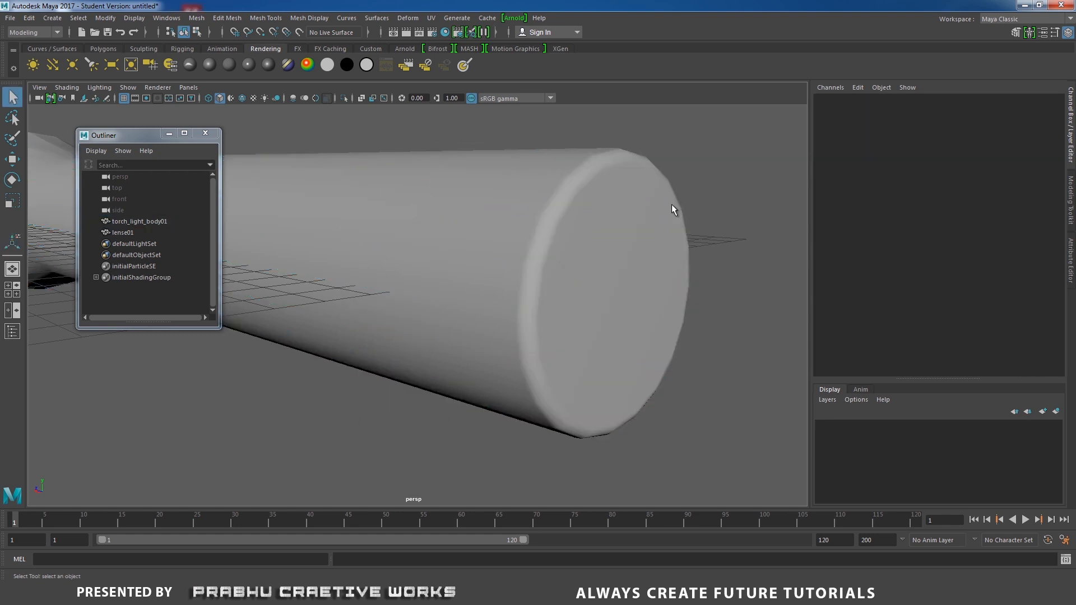
Bevel torch_light_body01's two head edge loops: the one behind the front lip and the one where the cone meets the handle.
left_click_drag(672, 204, 507, 293, "alt")
right_click_drag(507, 294, 601, 325, "alt")
left_click(489, 295)
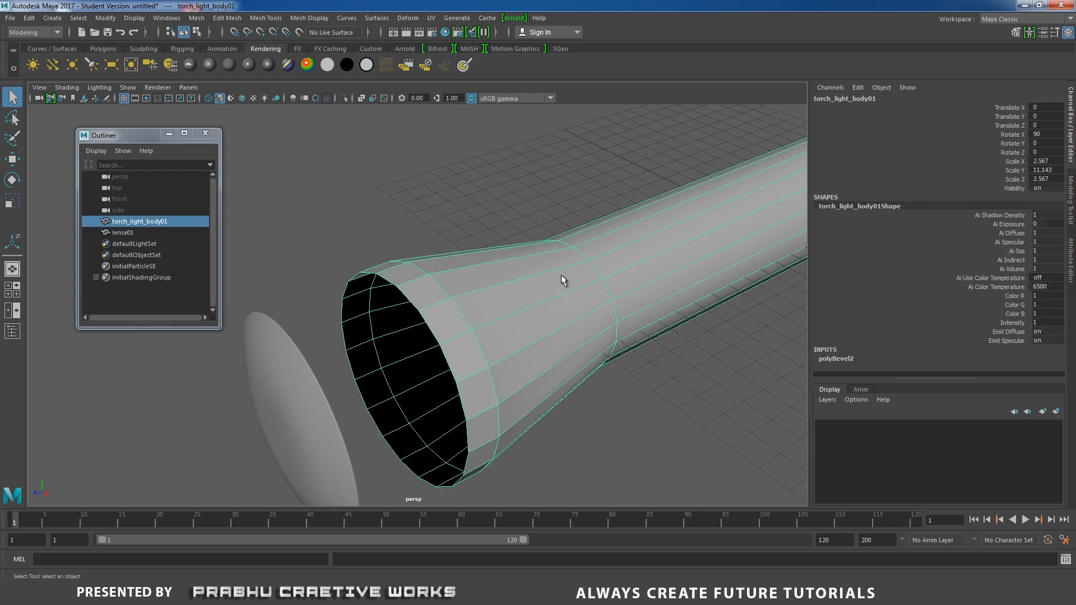
left_click_drag(561, 274, 500, 264, "alt")
right_click_drag(501, 264, 635, 235, "alt")
left_click_drag(635, 234, 439, 257, "alt")
right_click_drag(438, 263, 433, 223)
left_click(400, 302)
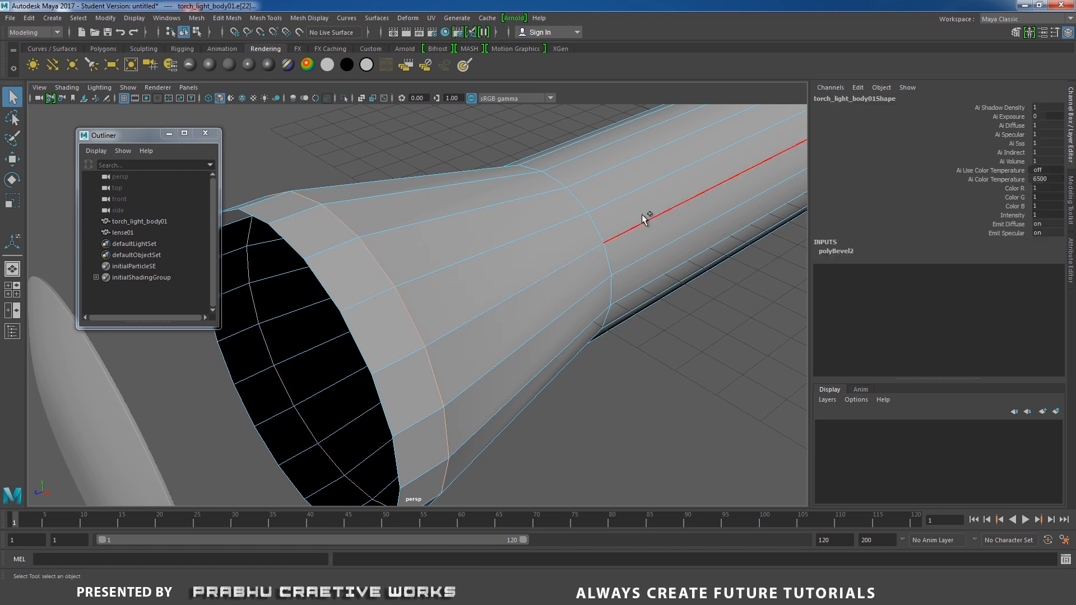
double_click(618, 235)
right_click_drag(645, 228, 689, 232, "shift")
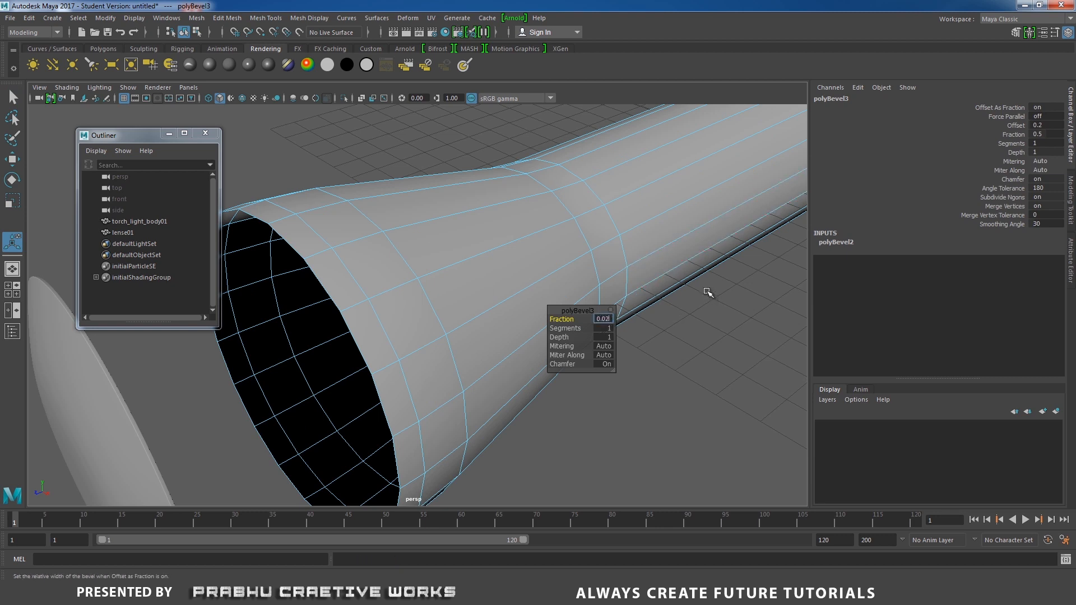
Set the head loops' bevel to fraction 0.02 with 2 segments.
type("0.02")
key("Return")
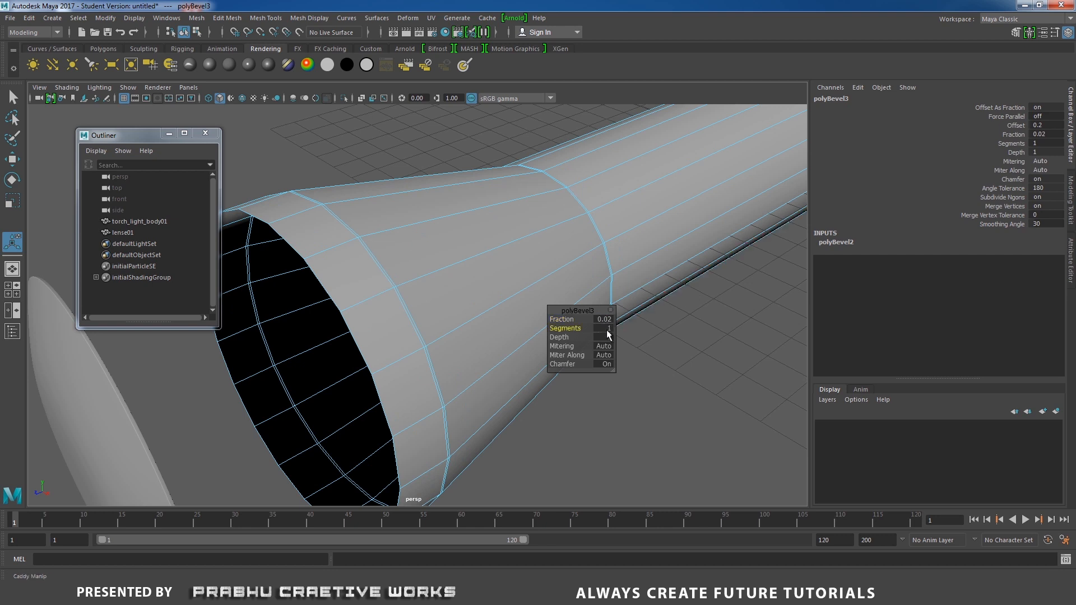
left_click_drag(607, 329, 665, 314)
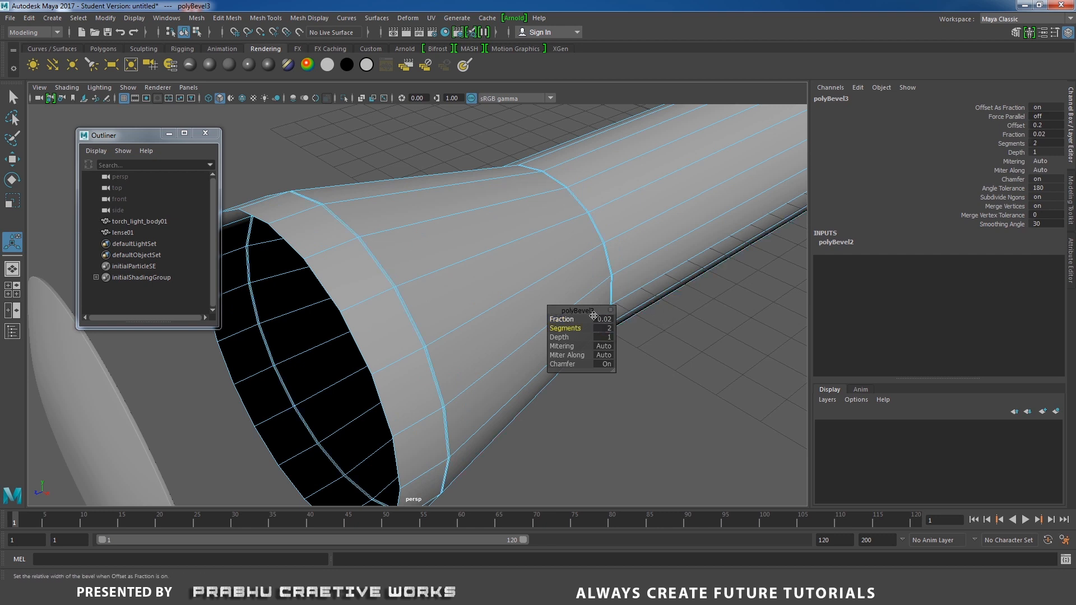
left_click(688, 342)
scroll(600, 286, "down", 5)
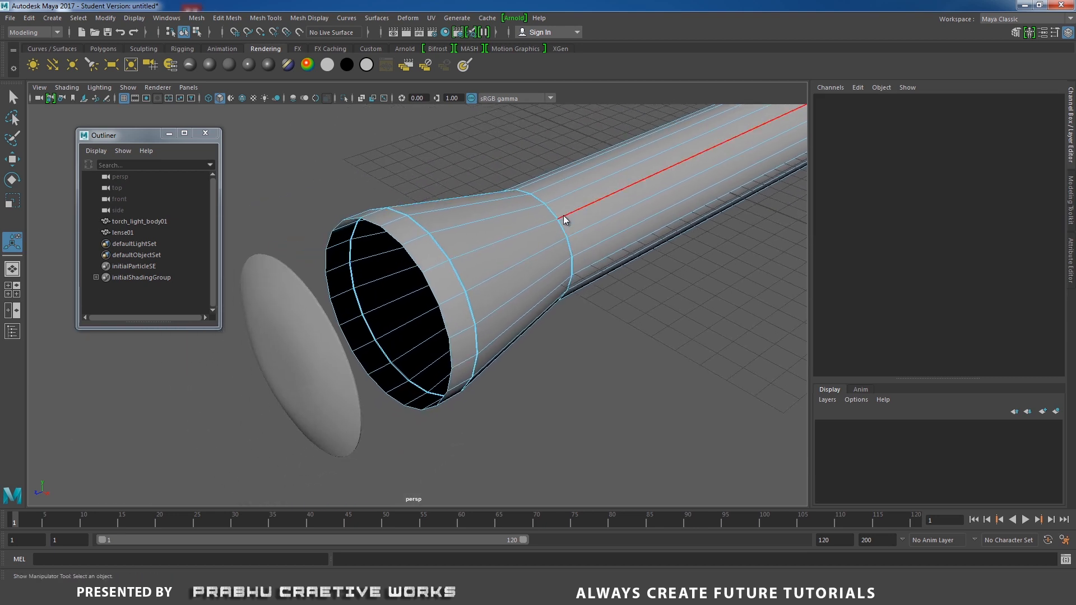
Extrude all faces of torch_light_body01 outward with a Local Translate Z of about 0.087 to give the shell wall thickness.
right_click_drag(564, 215, 618, 197)
left_click_drag(577, 237, 623, 258, "alt")
key("q")
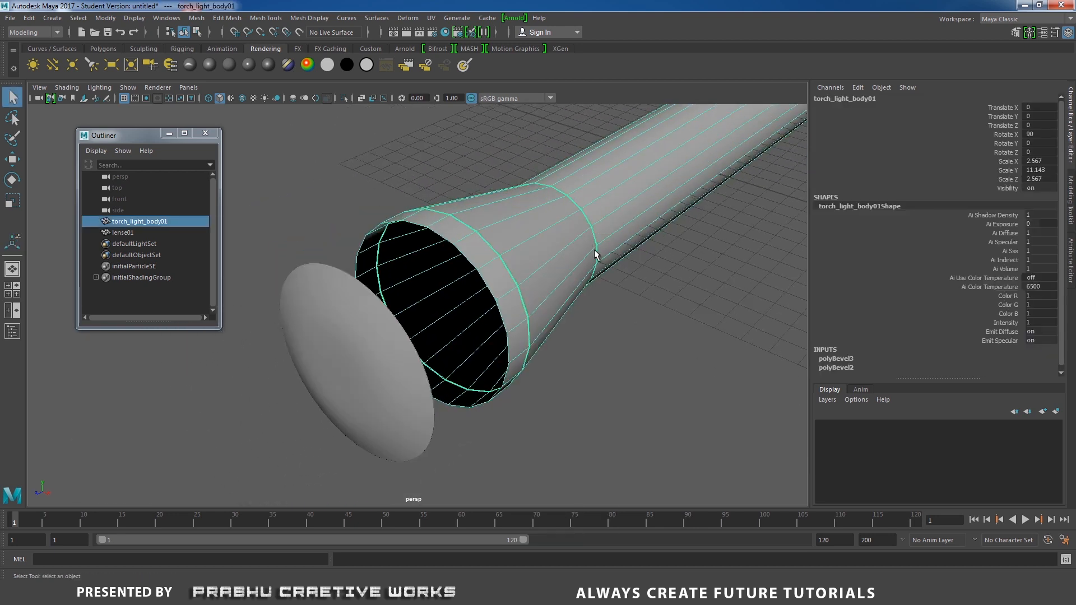
right_click_drag(625, 256, 628, 277, "shift")
left_click_drag(637, 280, 699, 190, "alt")
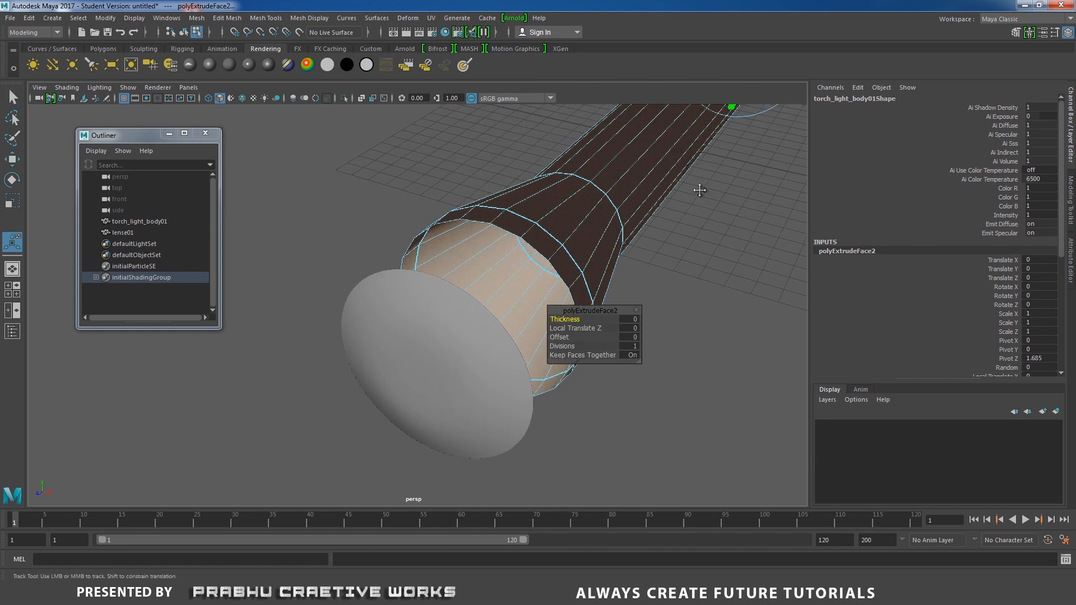
middle_click_drag(700, 190, 634, 255, "alt")
left_click_drag(636, 256, 805, 266, "alt")
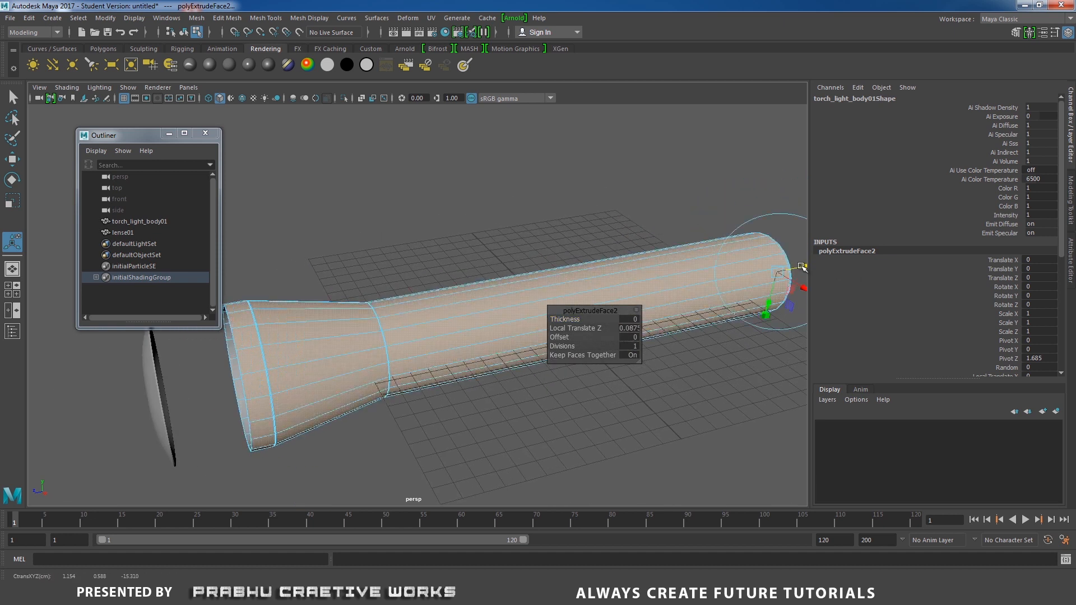
left_click_drag(457, 339, 623, 359, "alt")
Bevel the edge loops around the front rim of the torch head's opening.
left_click_drag(480, 361, 432, 341, "alt")
right_click_drag(433, 341, 565, 380, "alt")
middle_click_drag(565, 380, 499, 303, "alt")
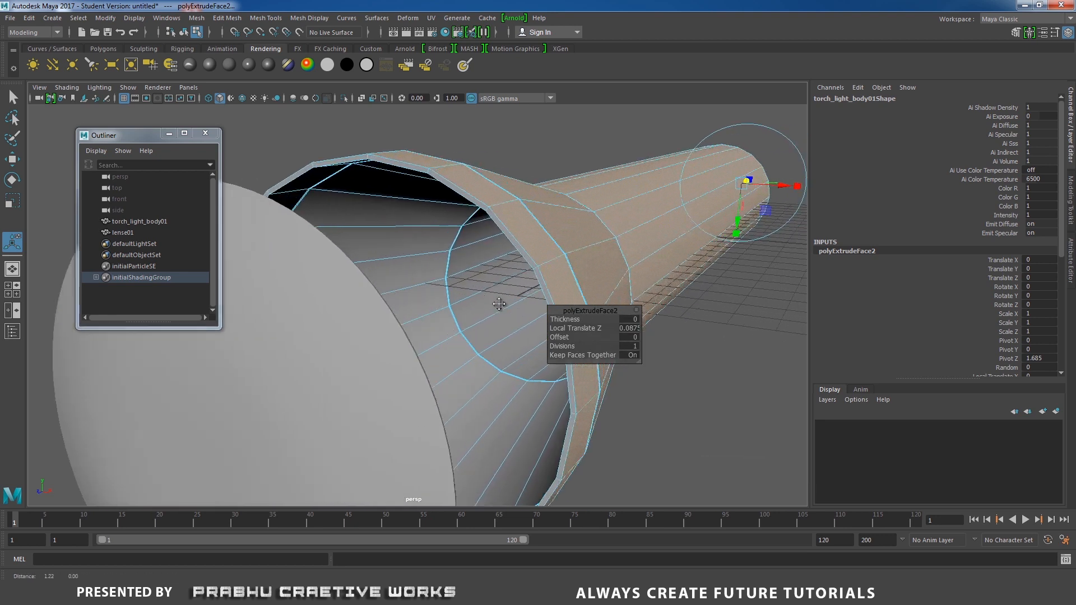
left_click_drag(500, 303, 486, 312, "alt")
right_click_drag(412, 270, 410, 242)
double_click(395, 273)
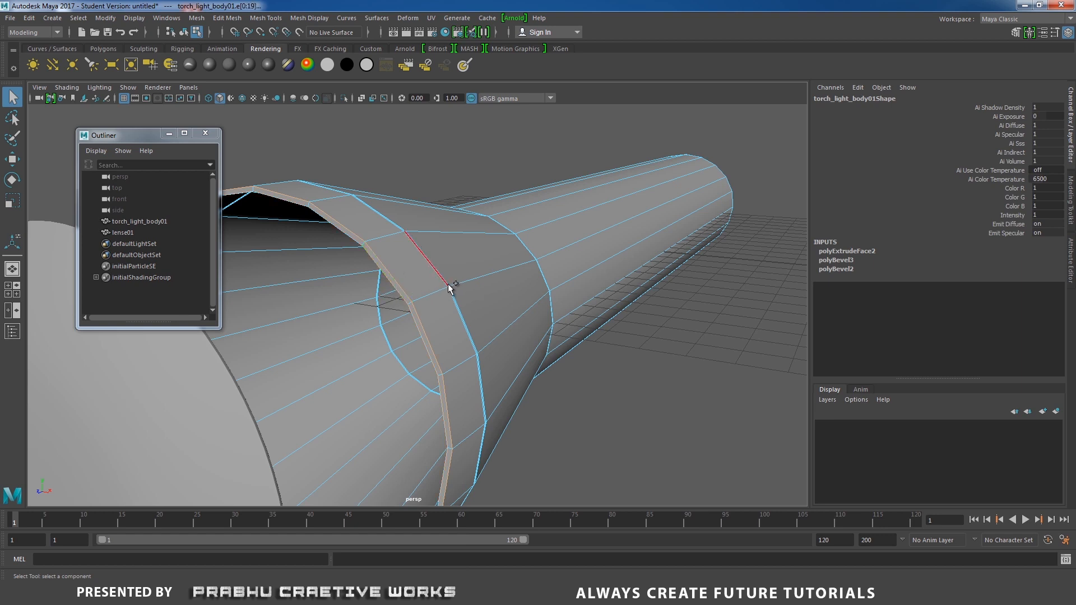
right_click_drag(448, 287, 508, 285, "shift")
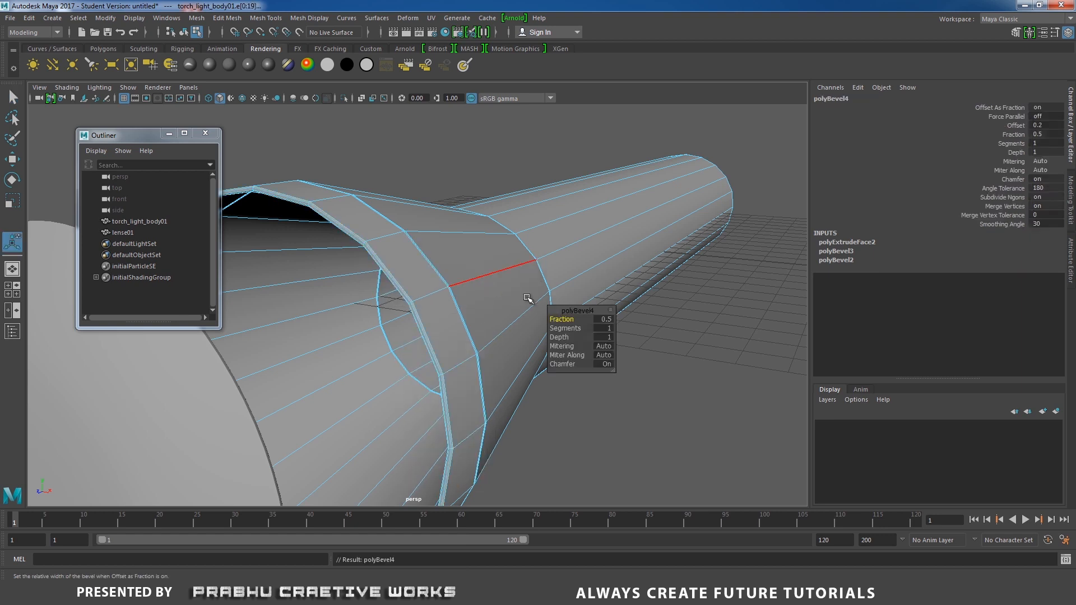
scroll(592, 323, "up", 2)
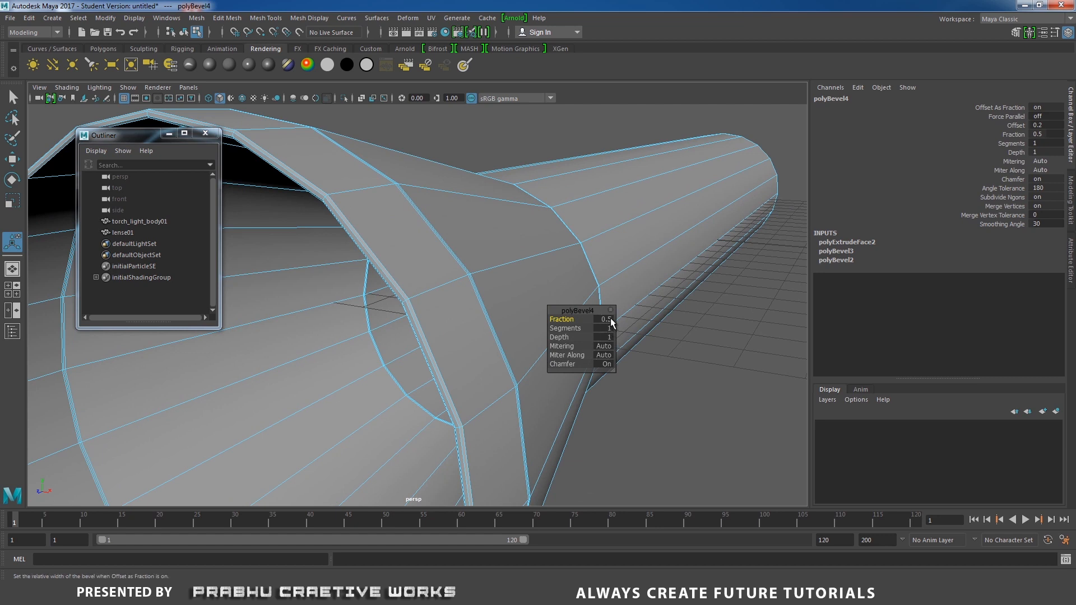
Try a fraction of 0.1 for the head opening's rim bevel.
left_click(608, 319)
type("0.1")
key("Return")
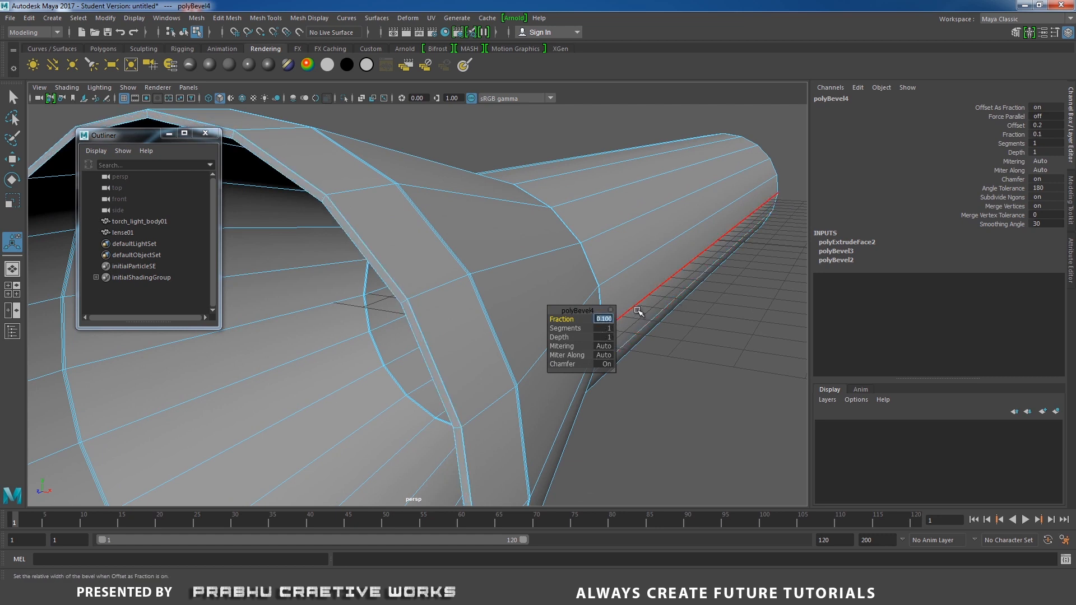
key("Return")
Set the head opening's rim bevel to fraction 0.3 and return torch_light_body01 to object mode.
left_click(609, 319)
type("0.3")
key("Return")
left_click(608, 328)
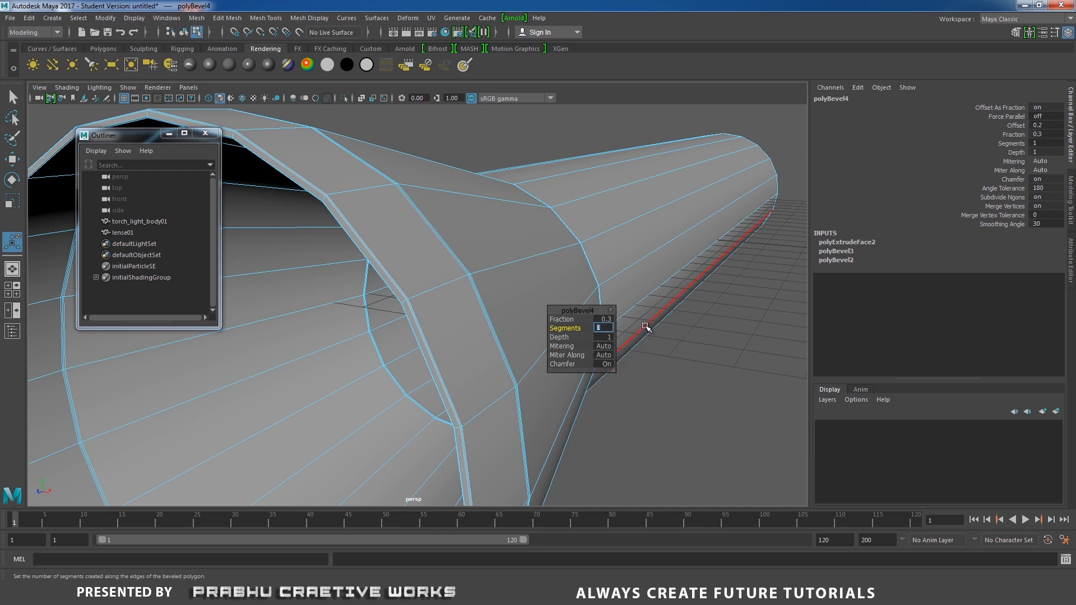
key("Return")
right_click_drag(432, 240, 477, 238)
left_click_drag(477, 239, 370, 304, "alt")
middle_click_drag(370, 304, 533, 272, "alt")
right_click_drag(533, 271, 597, 331, "alt")
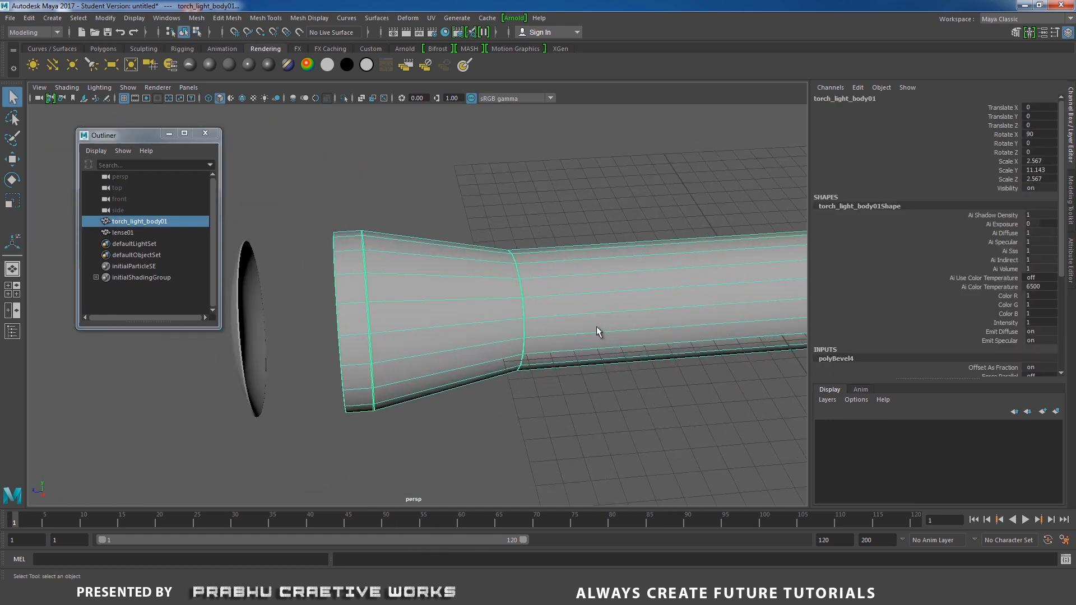
Insert two edge loops around the flared head of torch_light_body01 with the Insert Edge Loop Tool.
right_click_drag(456, 320, 407, 298, "alt")
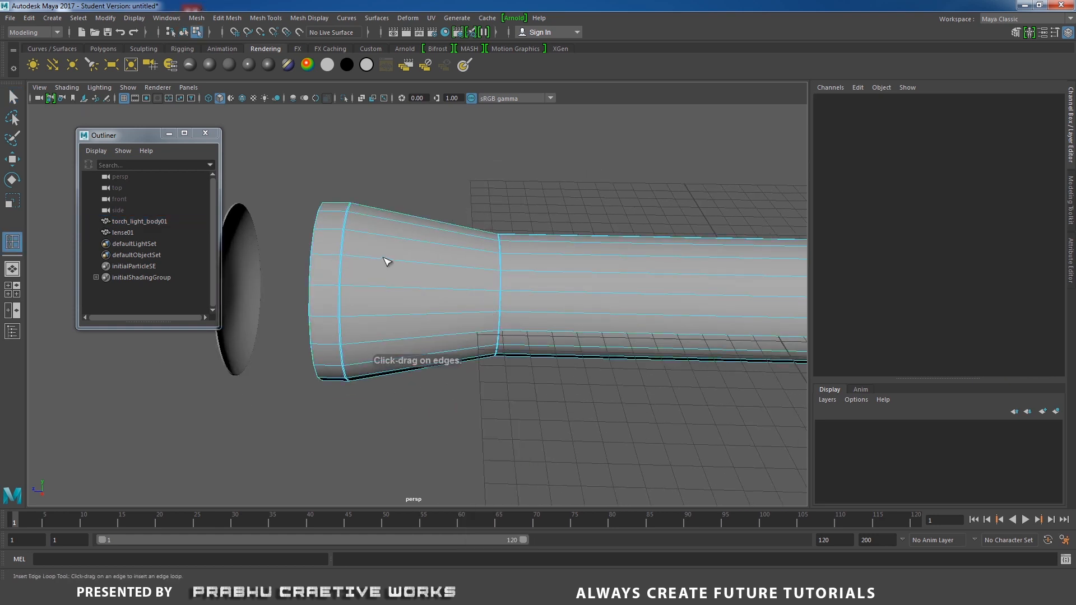
left_click(390, 262)
left_click(447, 267)
right_click_drag(559, 281, 442, 312, "alt")
left_click_drag(442, 311, 627, 306, "alt")
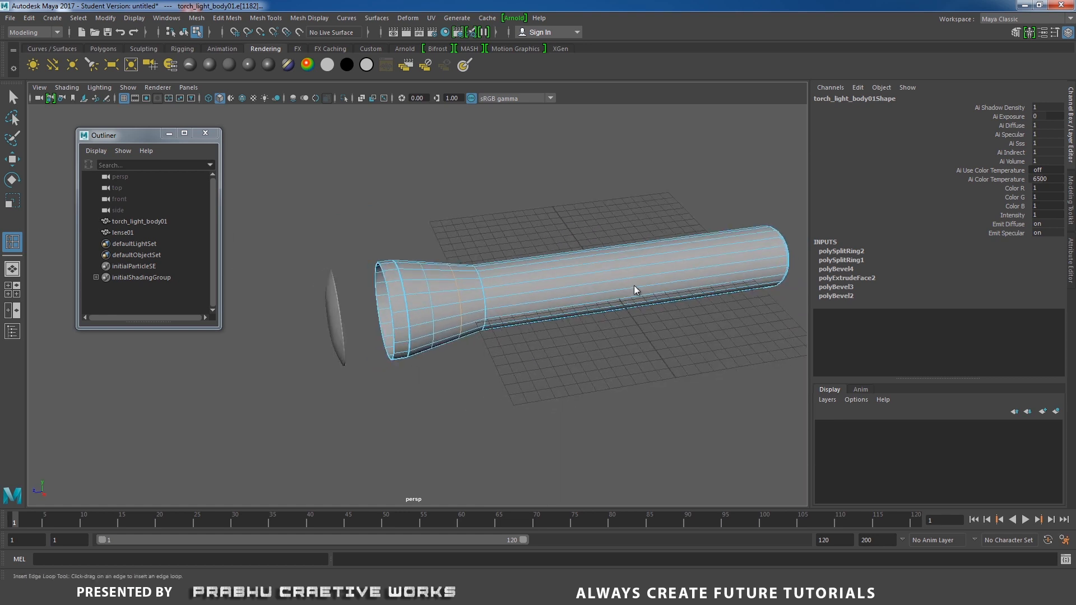
Set the Insert Edge Loop Tool to multiple edge loops with 10 loops and add them along the torch handle.
right_click_drag(634, 285, 635, 284, "shift")
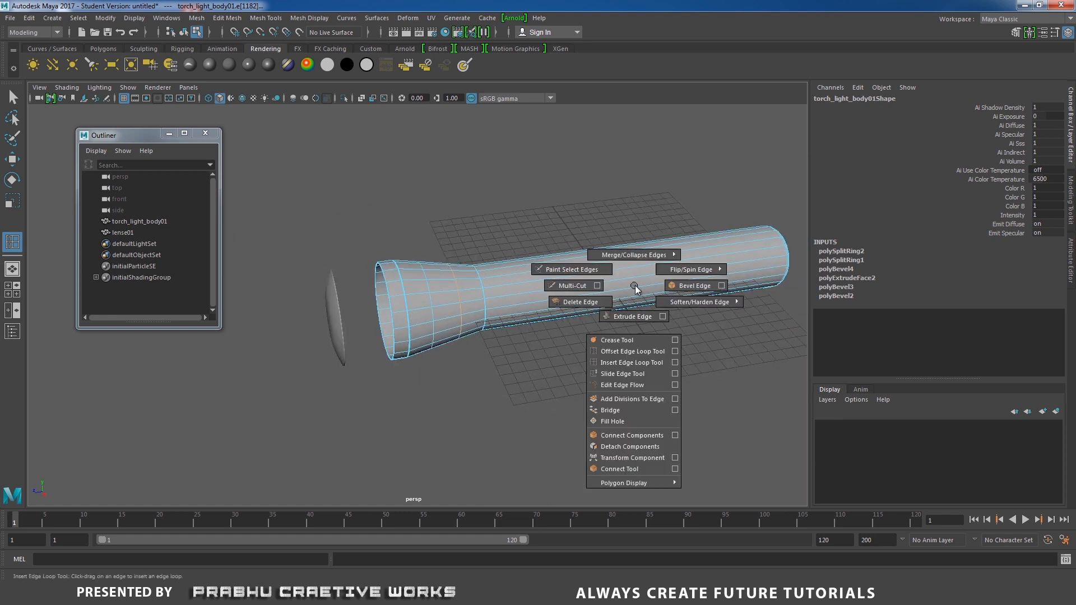
left_click(675, 364)
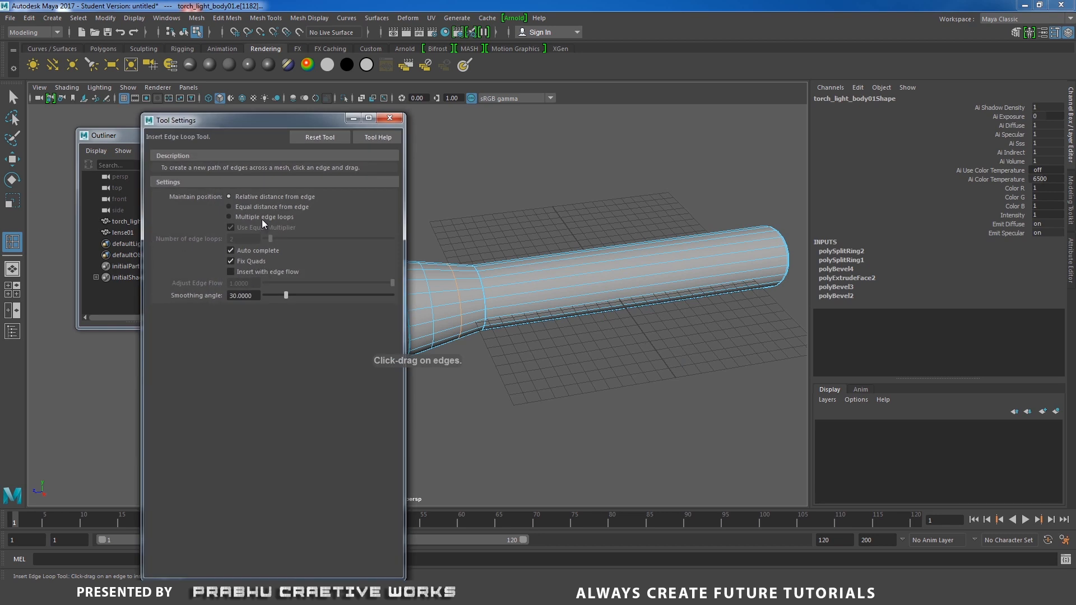
left_click(261, 218)
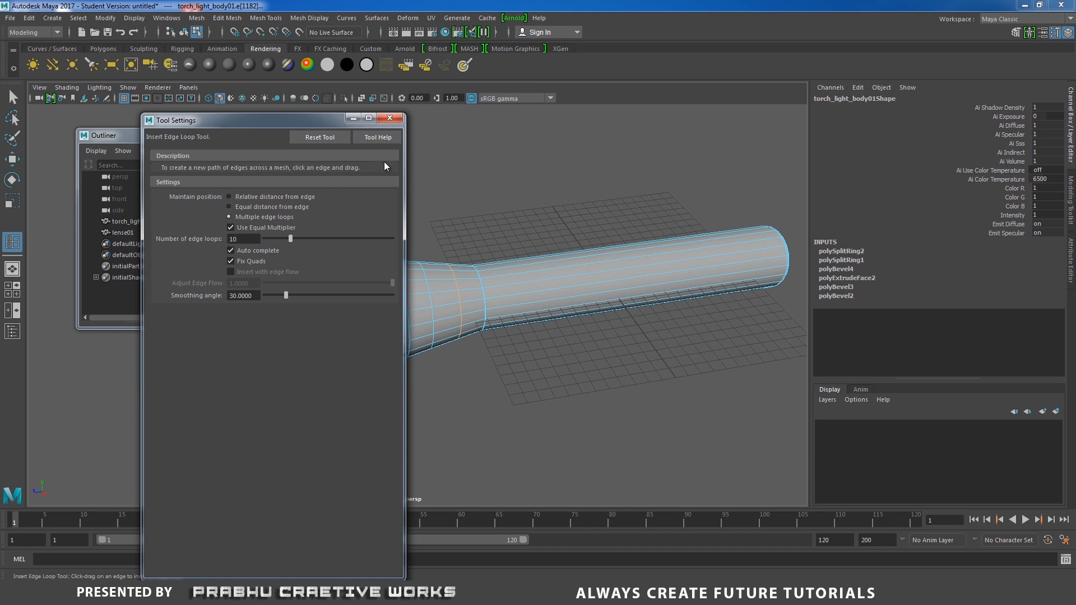
left_click(631, 257)
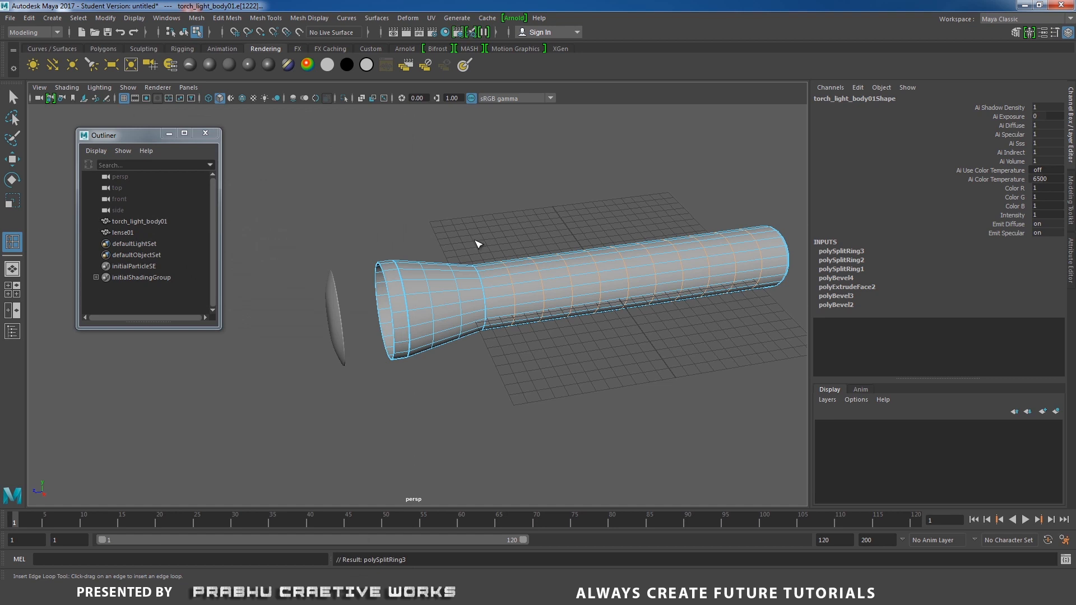
Return torch_light_body01 to object mode and examine its head and handle from several angles.
key("w")
left_click_drag(457, 288, 592, 351, "alt")
scroll(592, 351, "up", 2)
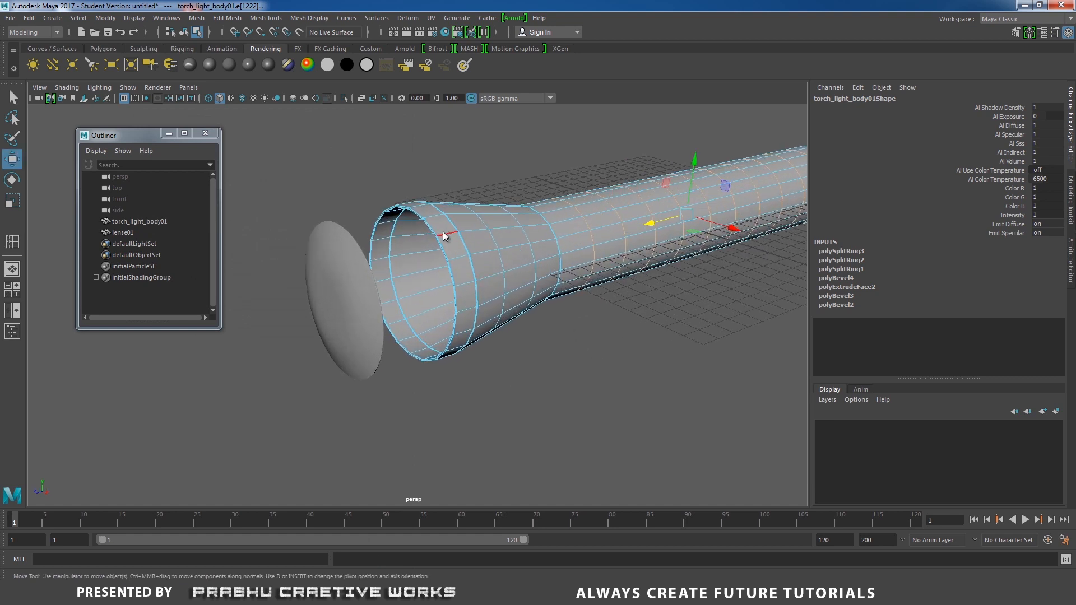
right_click_drag(443, 232, 486, 209)
left_click(502, 176)
left_click(456, 243)
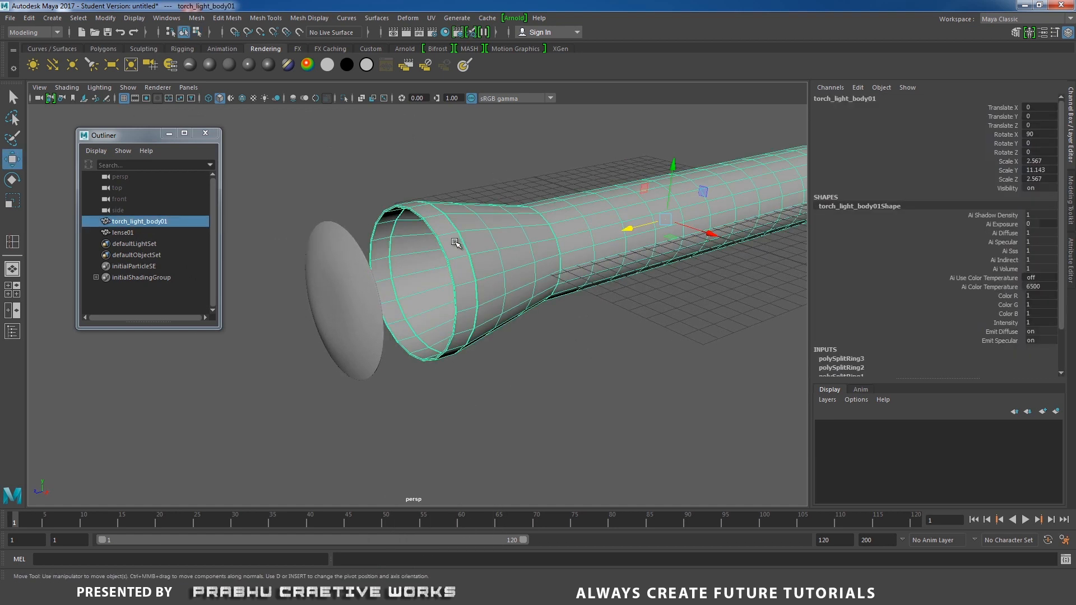
left_click(540, 361)
left_click_drag(541, 360, 489, 299, "alt")
left_click(489, 299)
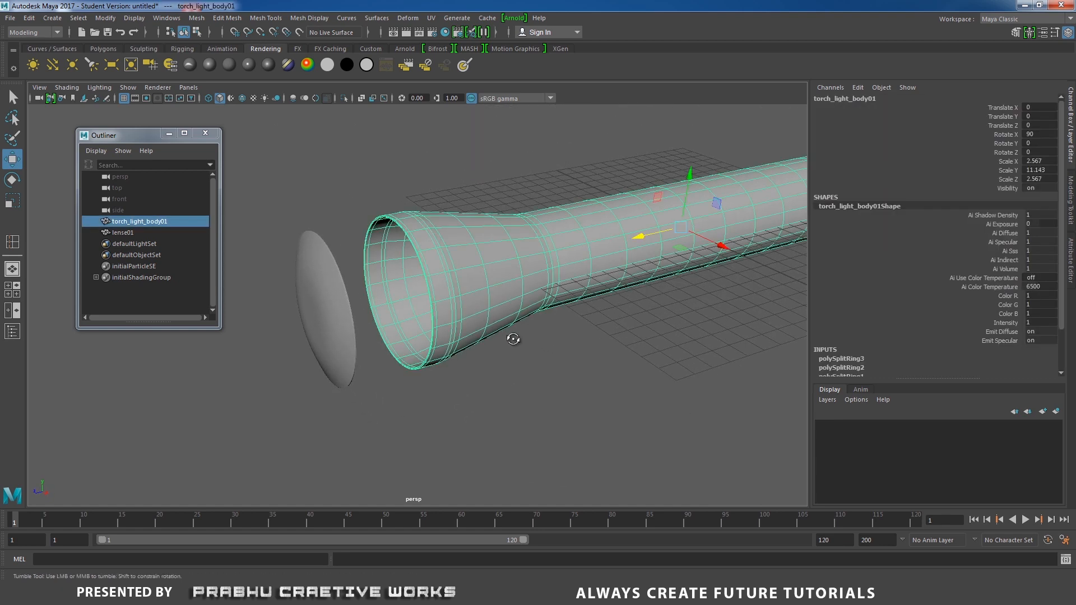
left_click_drag(507, 334, 418, 259, "alt")
left_click(567, 377)
scroll(559, 375, "down", 5)
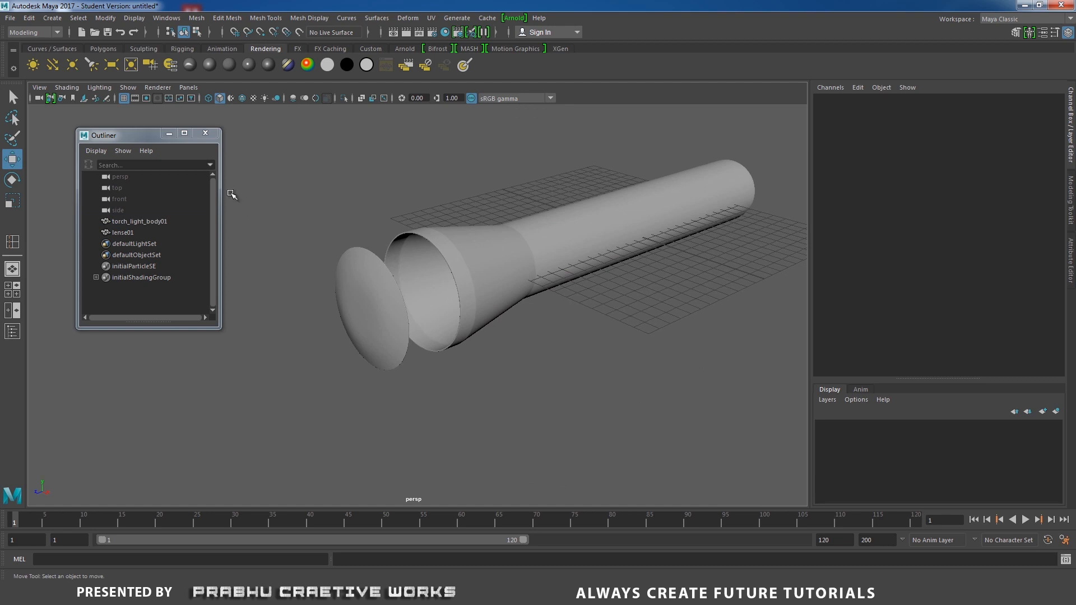
Create a polygon sphere, move it into the head opening at Translate Z about 17.144, and set its Rotate X to 90.
left_click(100, 49)
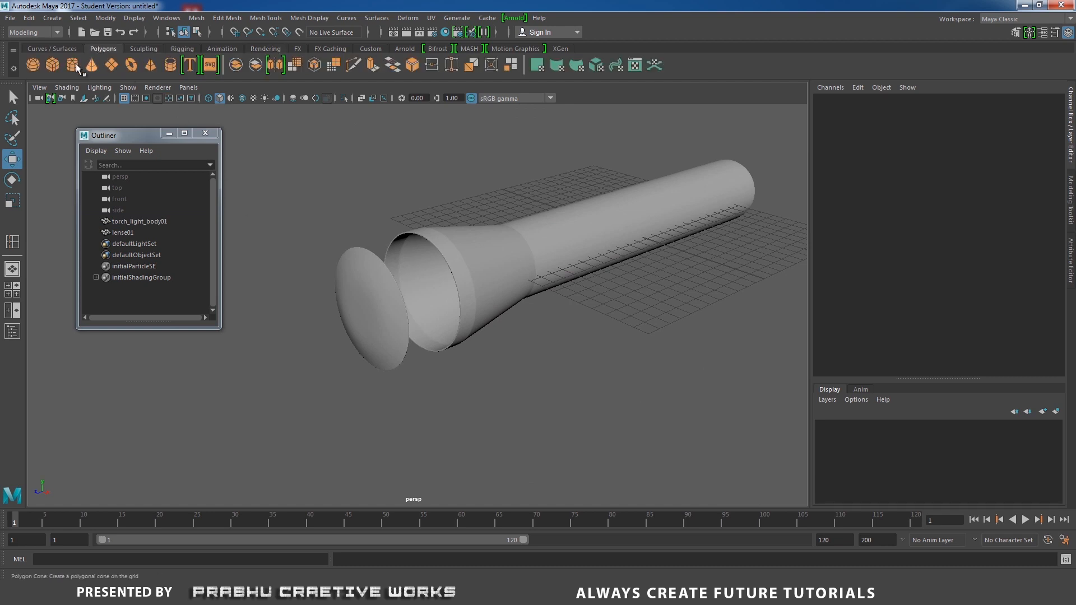
left_click(32, 66)
left_click_drag(393, 258, 465, 269, "alt")
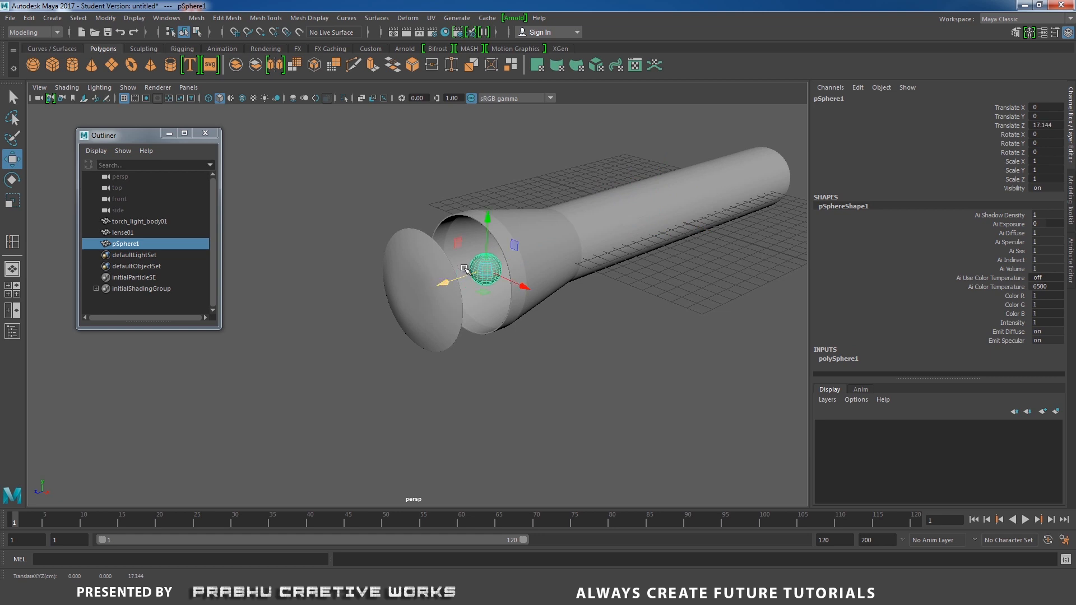
key("e")
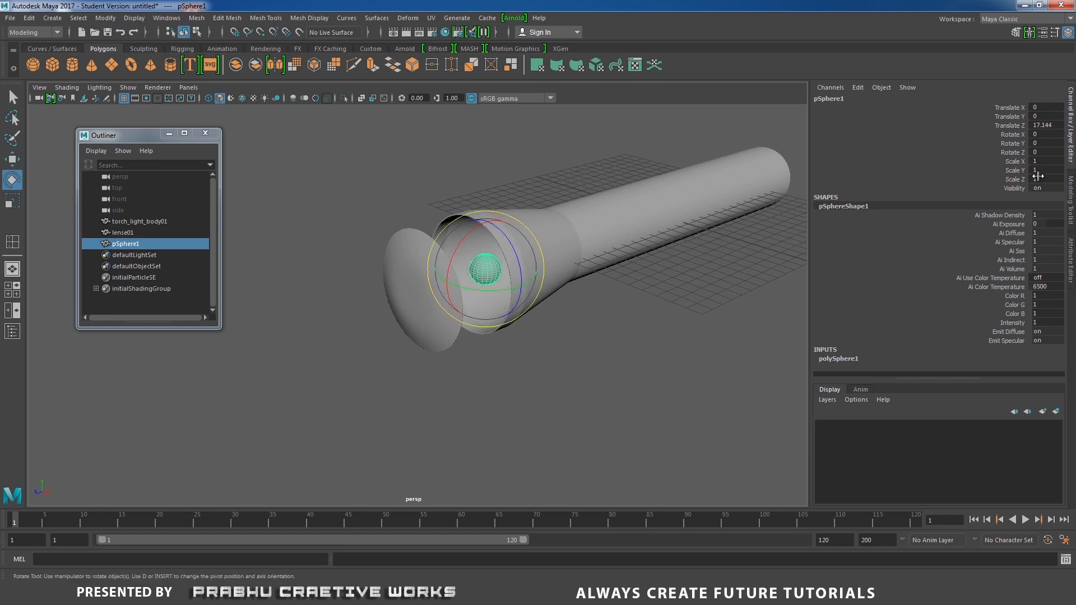
left_click(1040, 134)
key("Return")
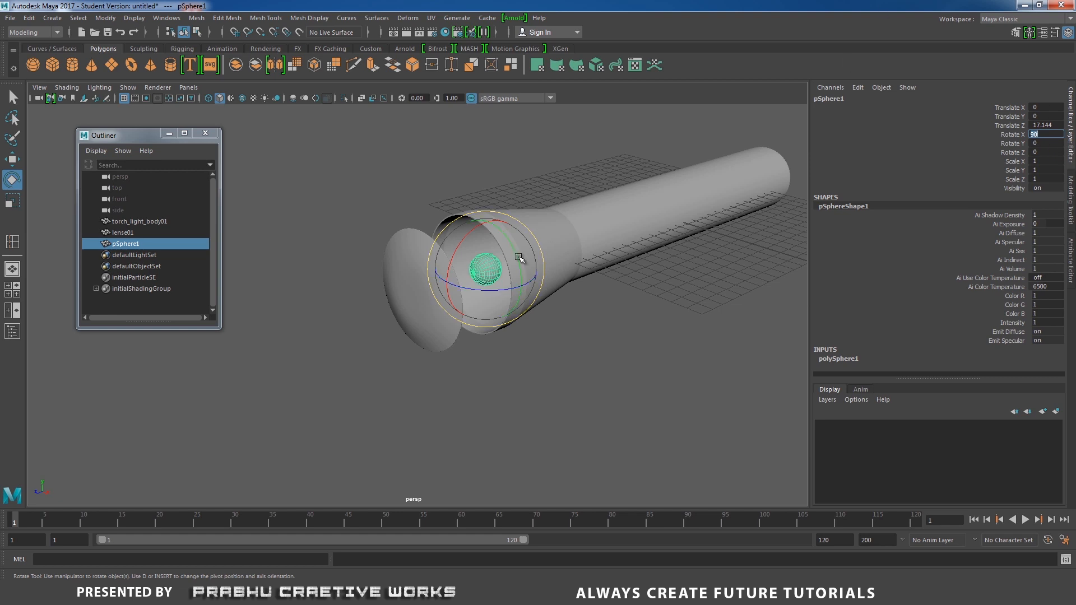
Scale the sphere uniformly to about 3.223 and move it back inside the head to Translate Z about 15.54.
left_click_drag(521, 259, 539, 315, "alt")
key("r")
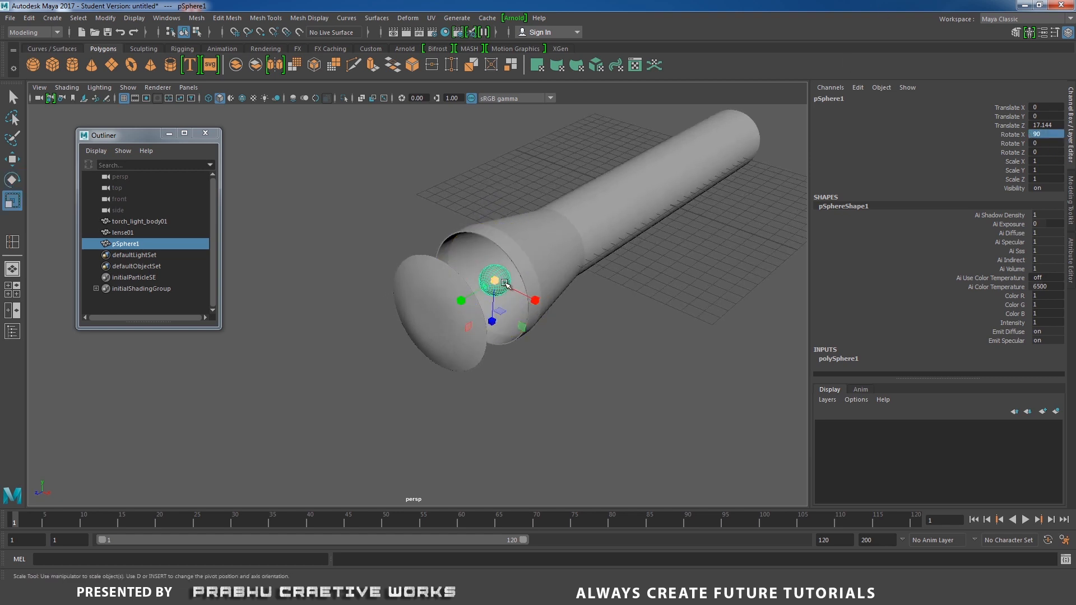
left_click_drag(495, 280, 562, 236)
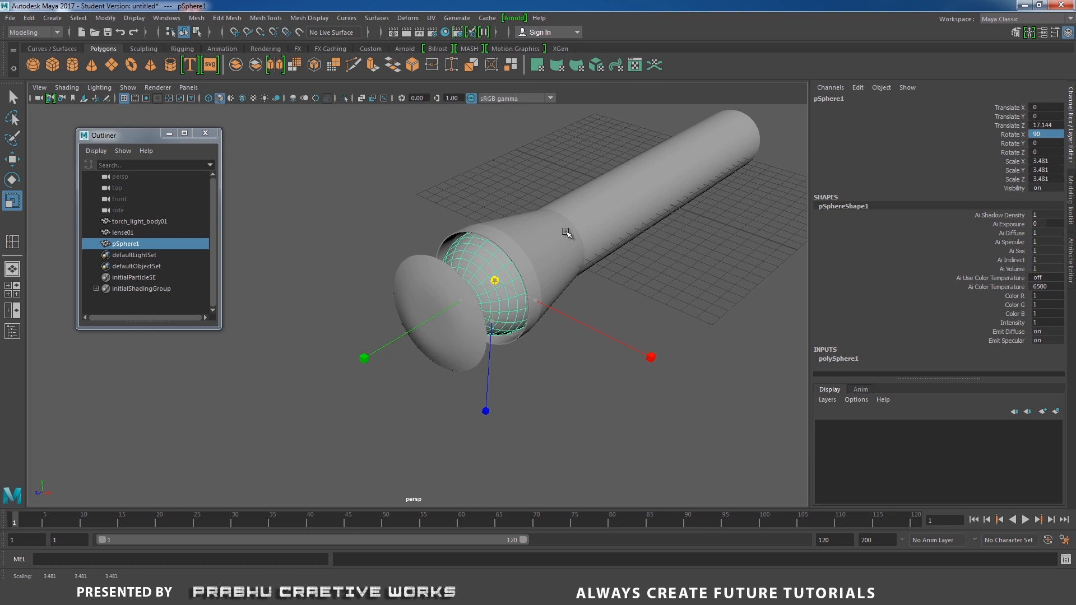
left_click_drag(465, 247, 449, 297, "alt")
key("w")
key("r")
key("w")
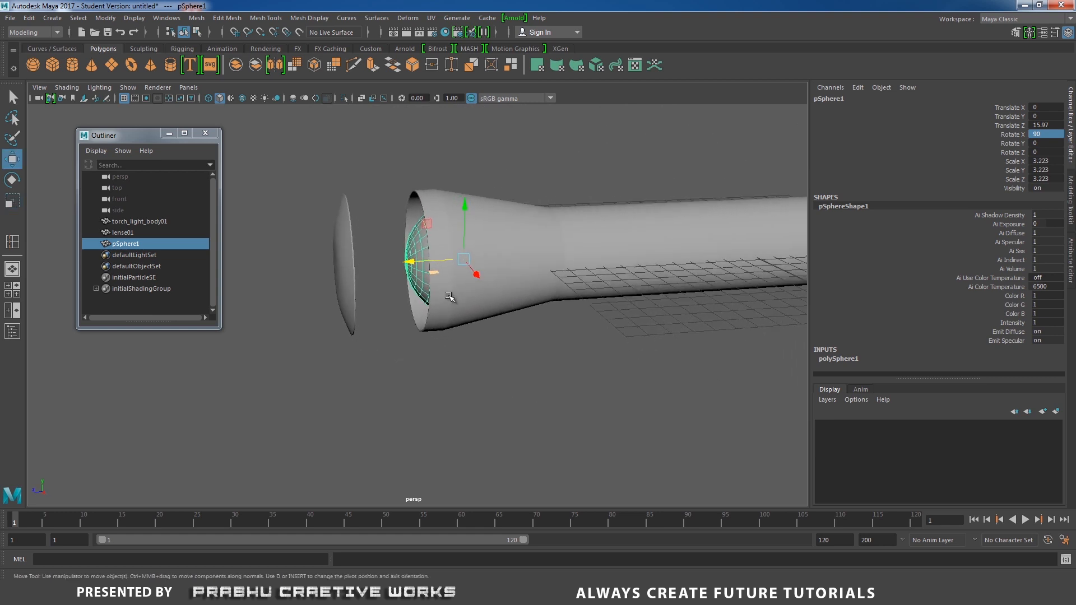
left_click_drag(413, 263, 582, 351)
Set lense01's Translate Z to 0 to place the lens on the torch head's opening.
left_click(424, 354)
left_click(415, 352)
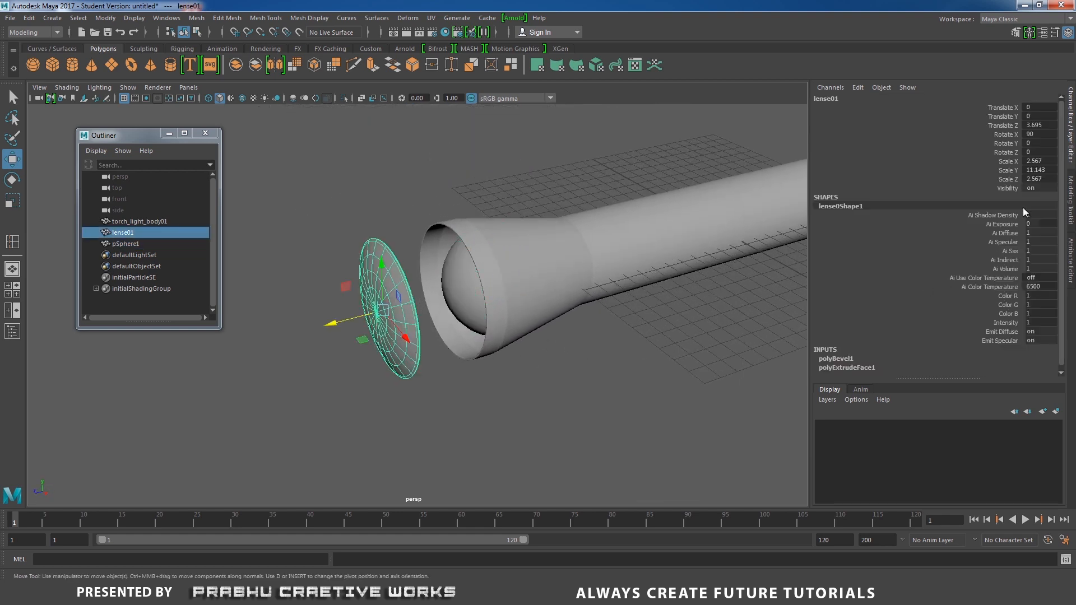
double_click(1054, 125)
type("0")
key("Return")
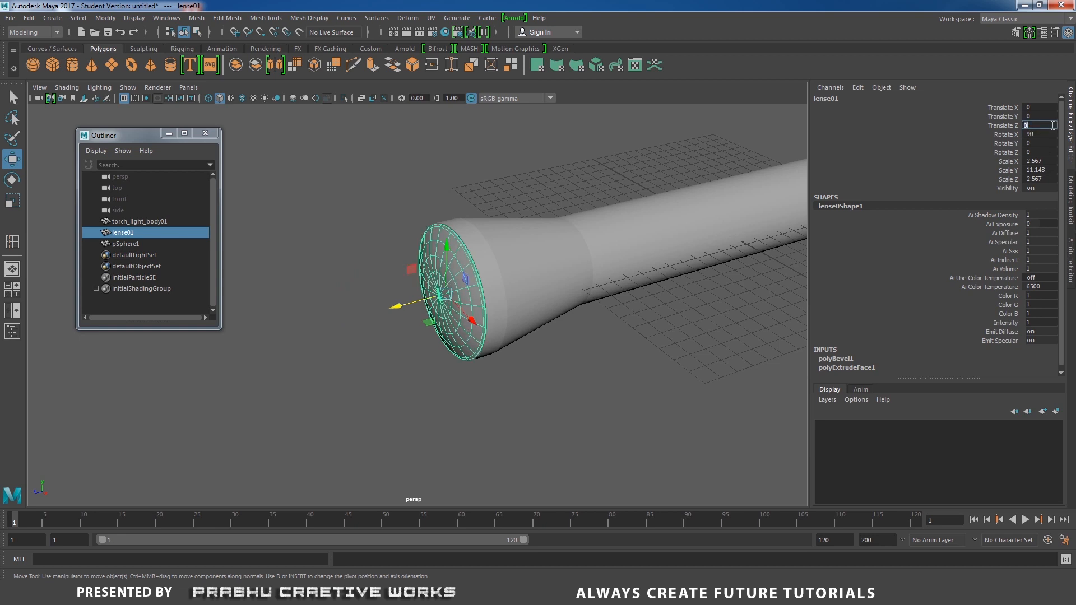
Nudge lense01 into the head rim to Translate Z about -0.043 and freeze its transformations.
left_click_drag(586, 348, 633, 337, "alt")
left_click(583, 344)
right_click_drag(557, 345, 724, 348, "alt")
left_click_drag(722, 342, 694, 354, "alt")
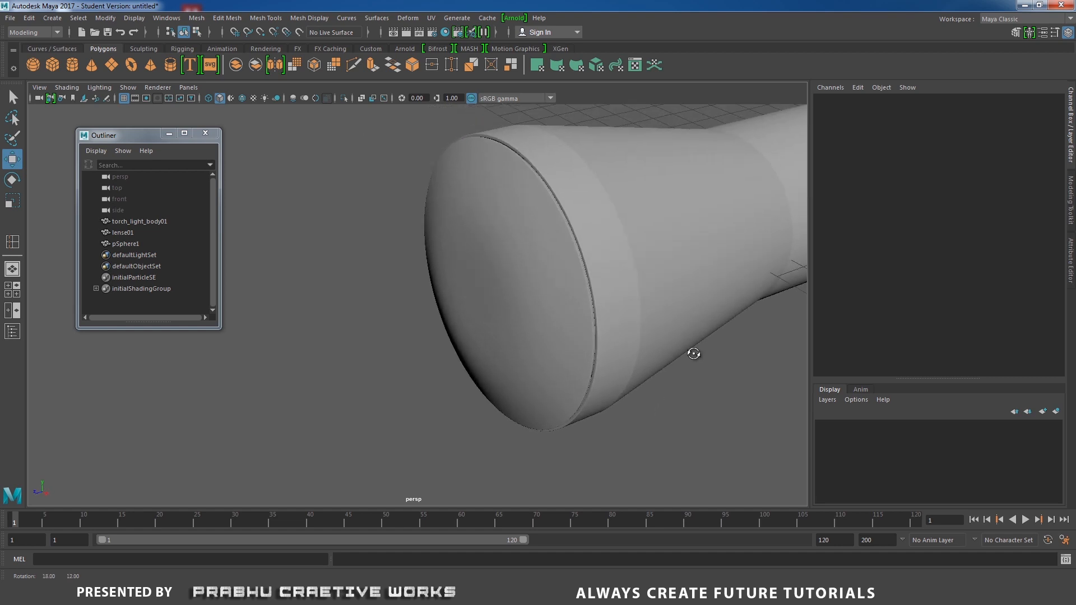
left_click(549, 332)
left_click_drag(439, 304, 440, 305)
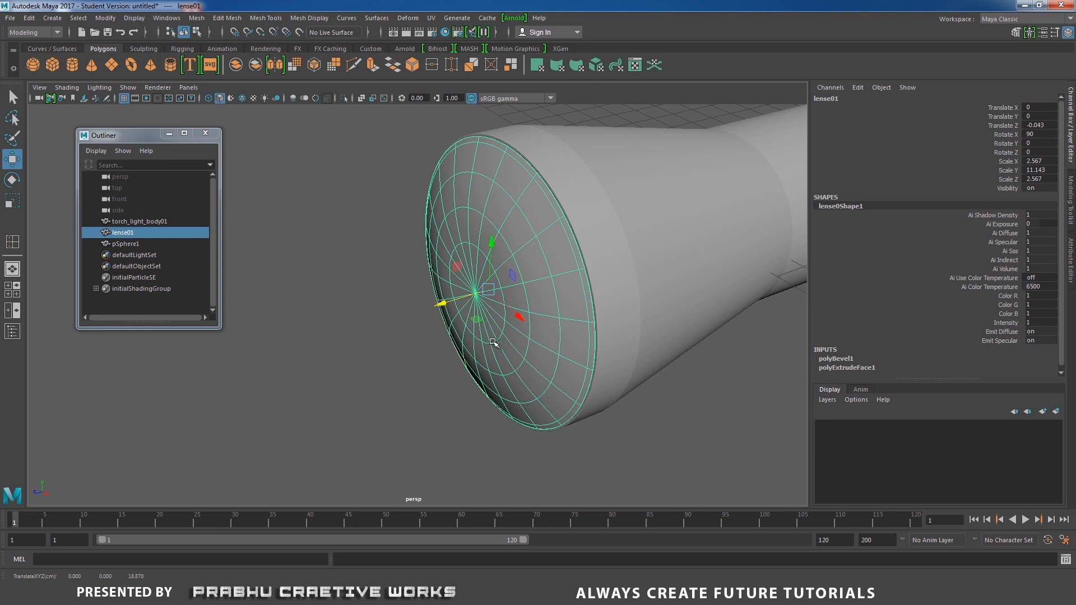
left_click(100, 19)
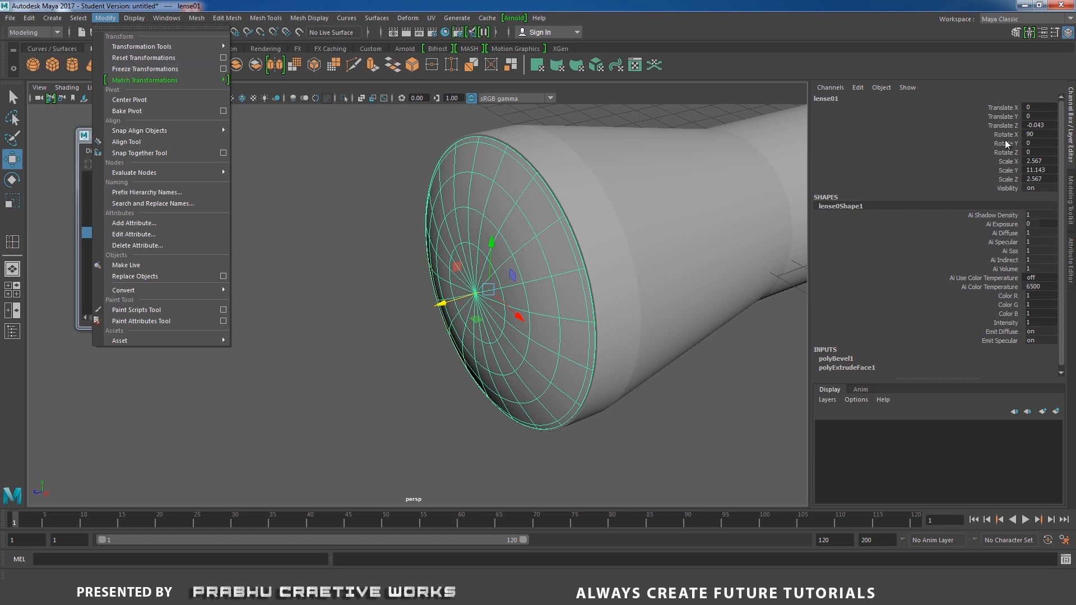
left_click(174, 69)
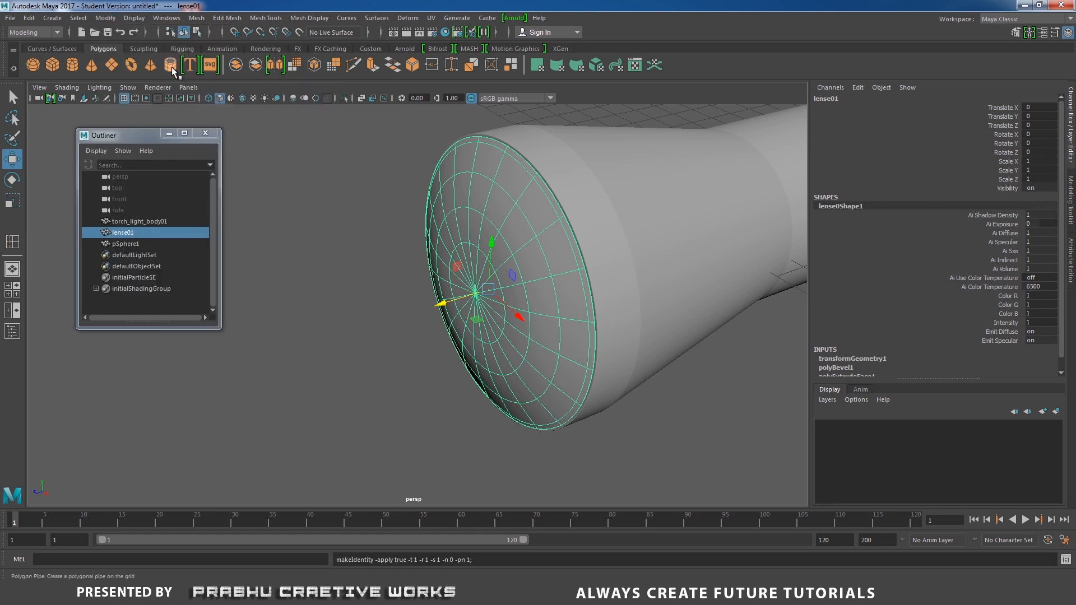
Test lense01's frozen position by pulling it out and setting Translate Z to 0, and move it out to Translate Z about 7.717.
left_click_drag(453, 256, 230, 385, "alt")
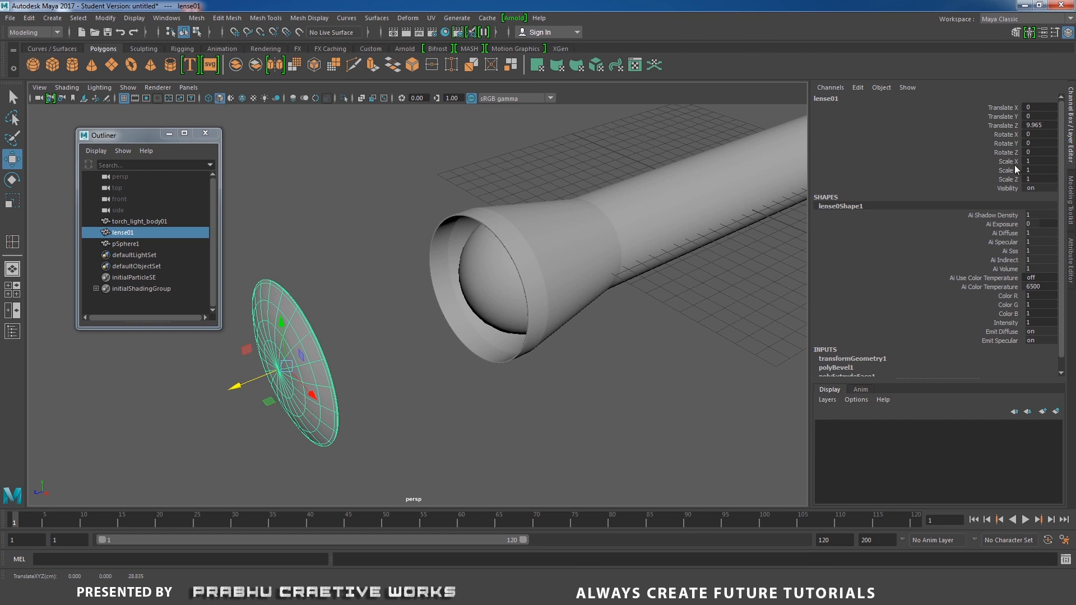
double_click(1031, 126)
type("0")
key("Return")
left_click_drag(571, 317, 531, 323, "alt")
left_click_drag(395, 305, 229, 327)
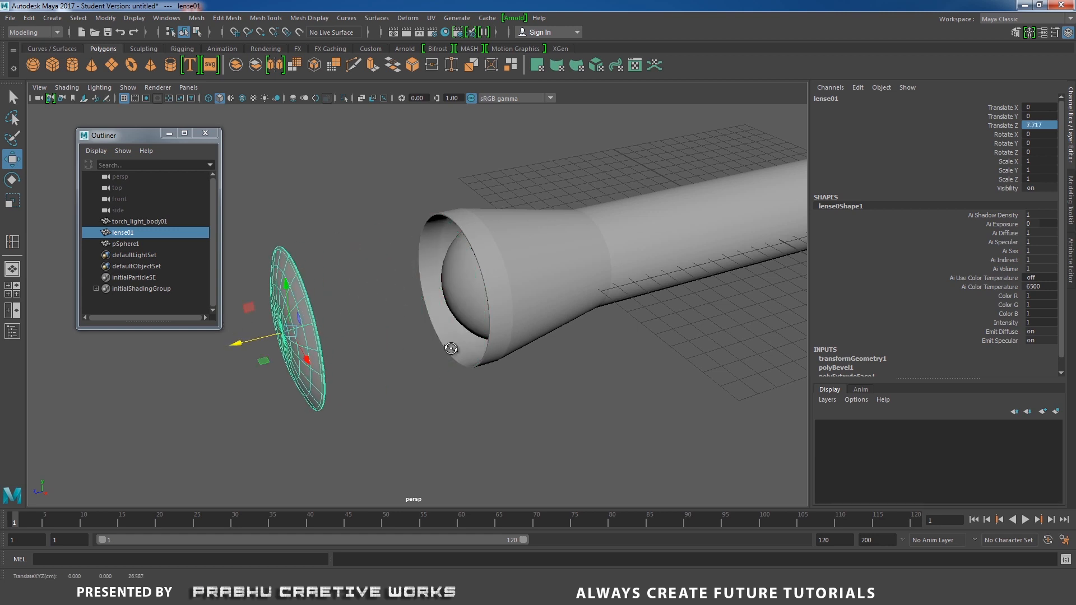
Freeze the transformations of the sphere inside the torch head.
left_click_drag(453, 350, 536, 280, "alt")
left_click(538, 278)
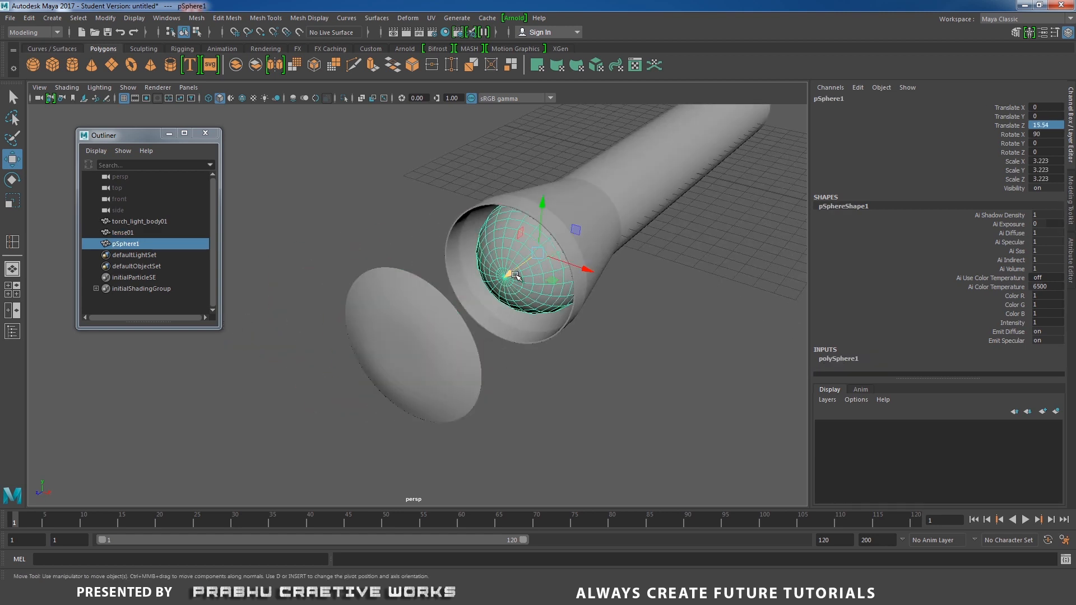
left_click(30, 18)
mouse_move(61, 19)
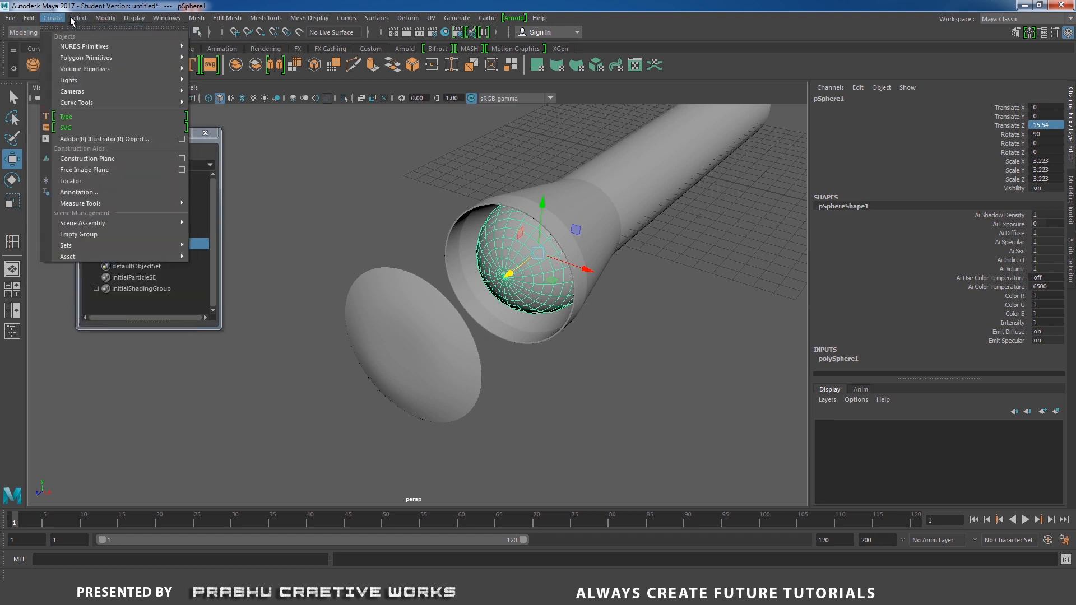
mouse_move(100, 20)
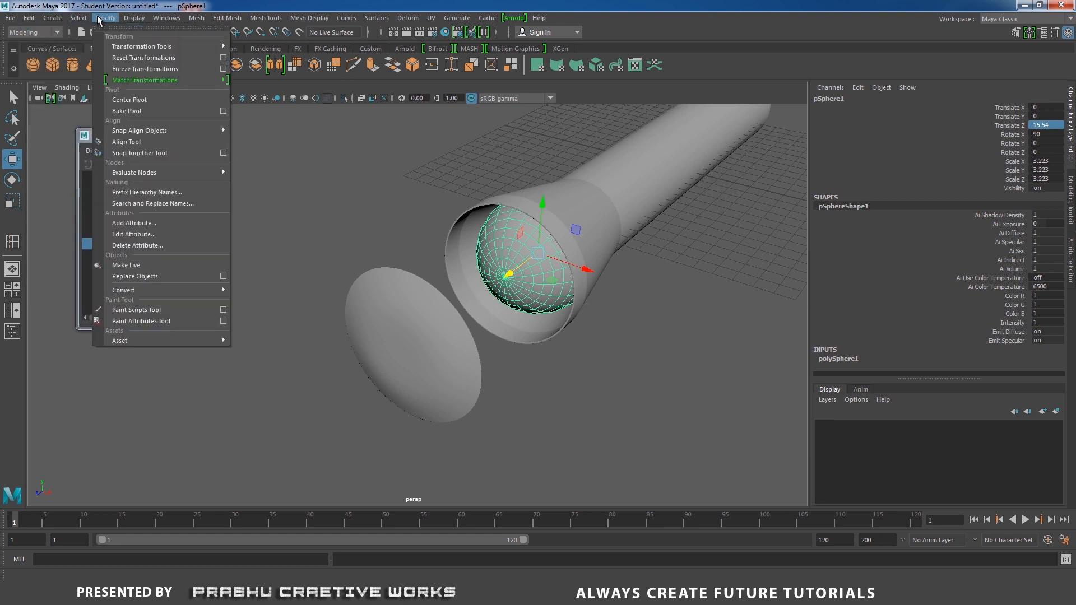
left_click(137, 66)
Freeze the transformations of torch_light_body01 and deselect it.
left_click_drag(743, 277, 644, 264, "alt")
left_click(666, 268)
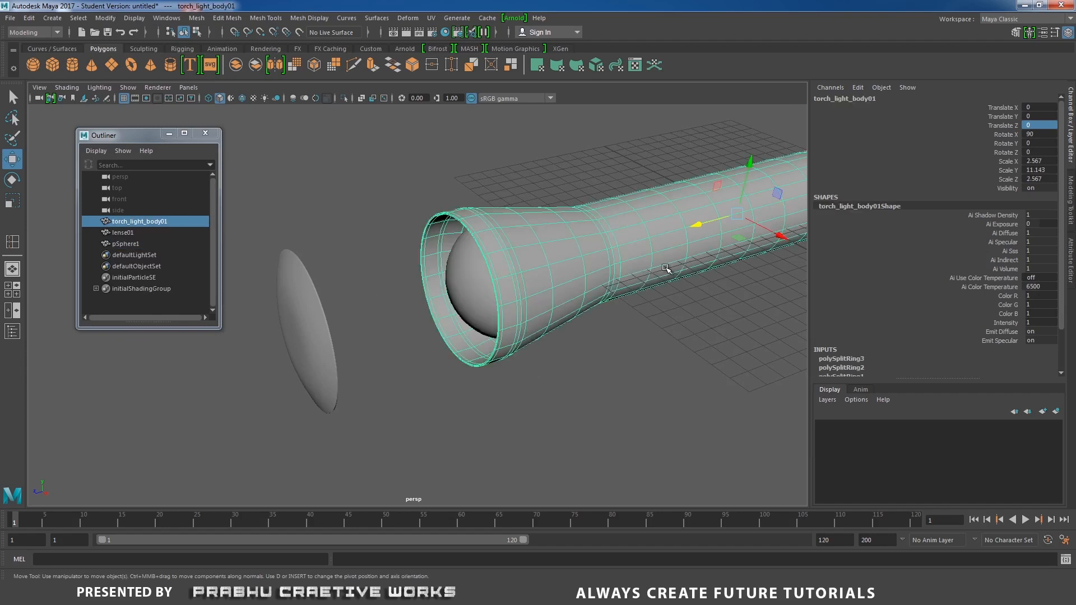
left_click(105, 18)
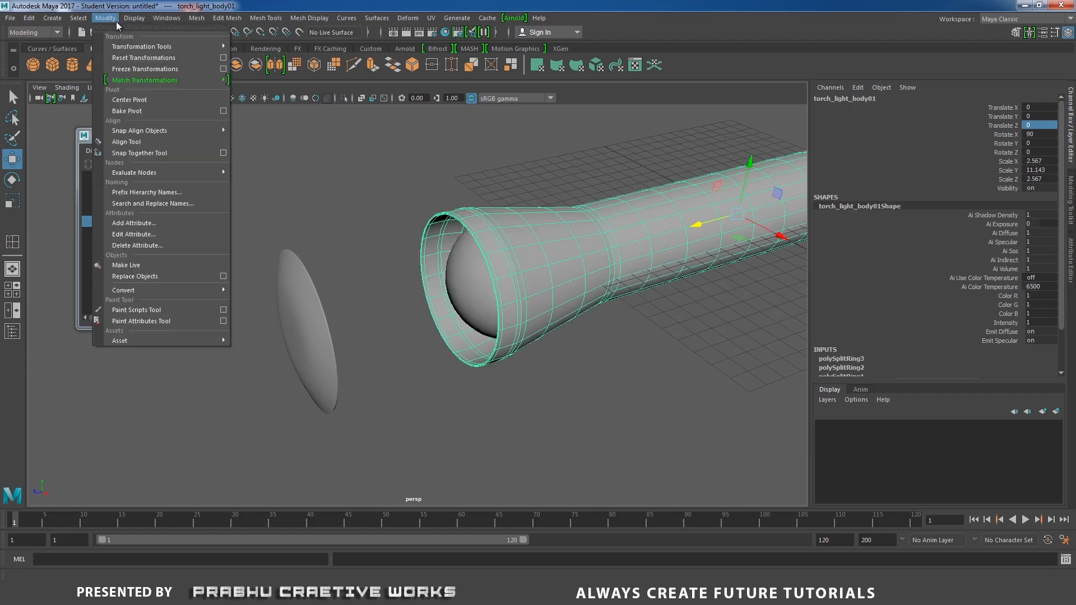
left_click(140, 71)
left_click(619, 381)
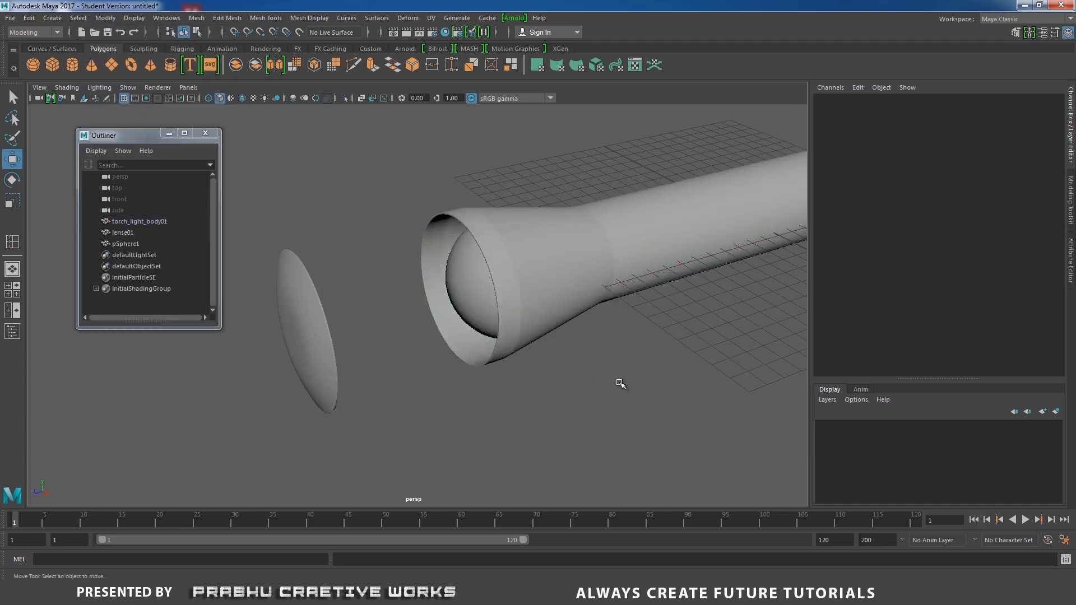
Create a polygon cylinder at the origin, try moving it out beside the handle along X, and undo that move.
left_click_drag(619, 382, 606, 342, "alt")
right_click_drag(606, 342, 492, 328, "alt")
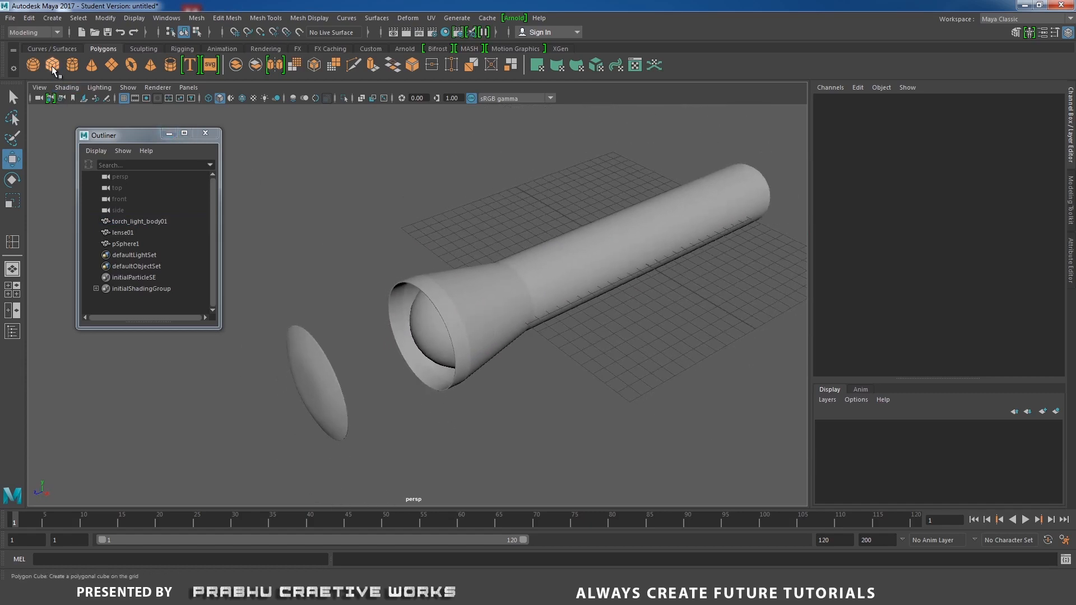
left_click(72, 65)
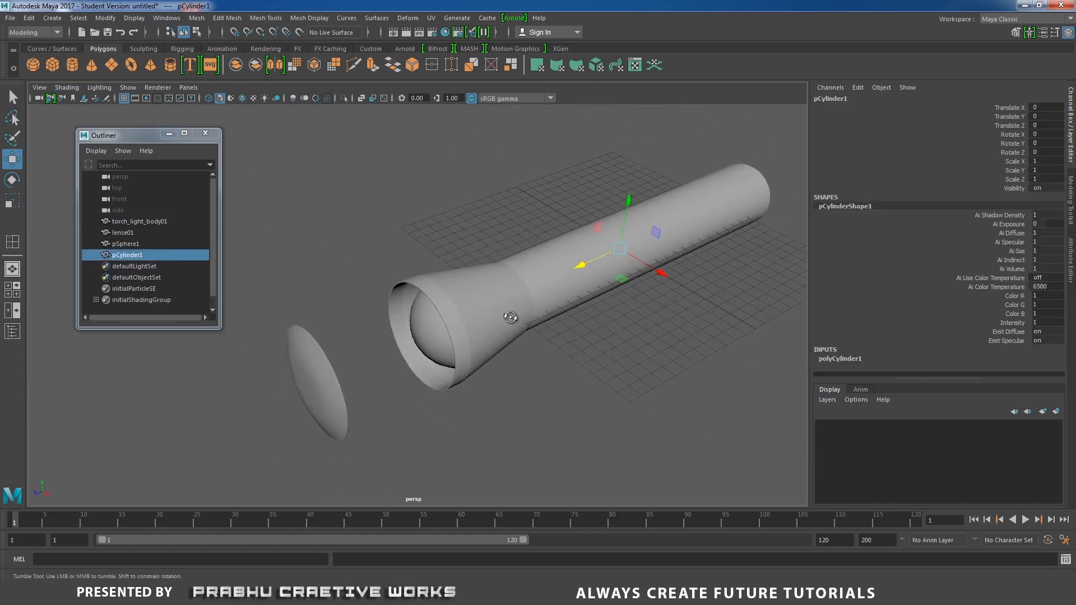
left_click_drag(509, 315, 693, 263, "alt")
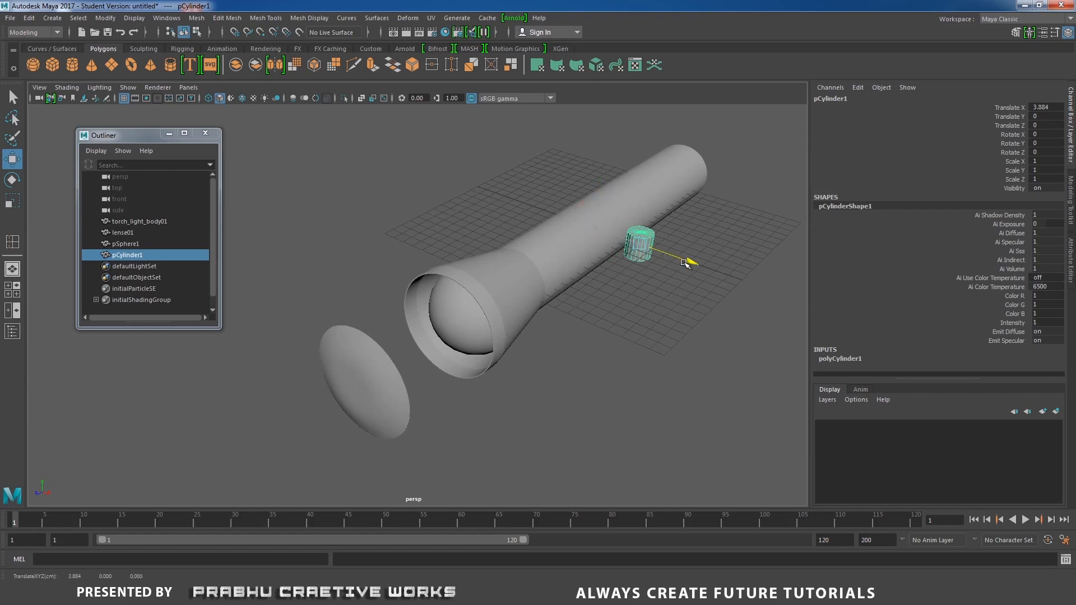
key("ctrl+z")
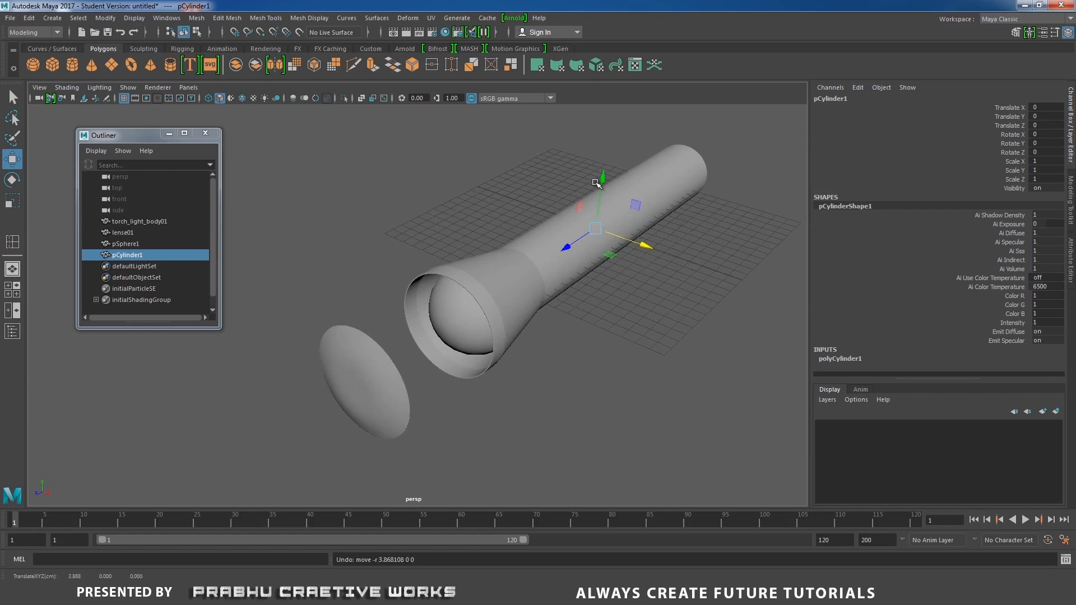
Move the cylinder up and toward the torch head, to about Translate Y 2.866 and Translate Z 8.046.
left_click_drag(598, 175, 605, 149)
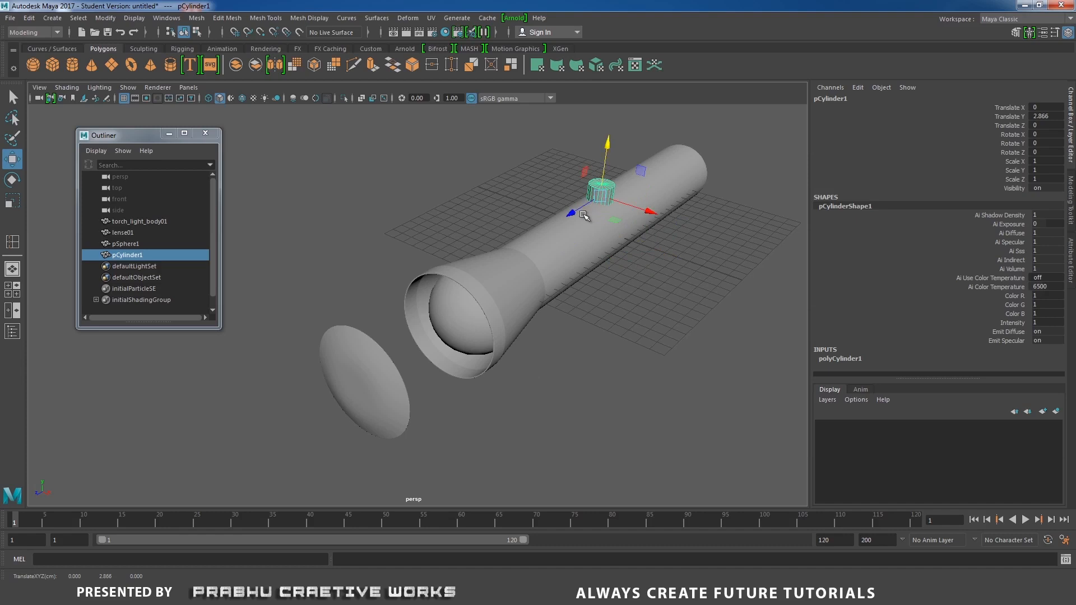
left_click_drag(557, 221, 589, 269)
scroll(667, 293, "up", 5)
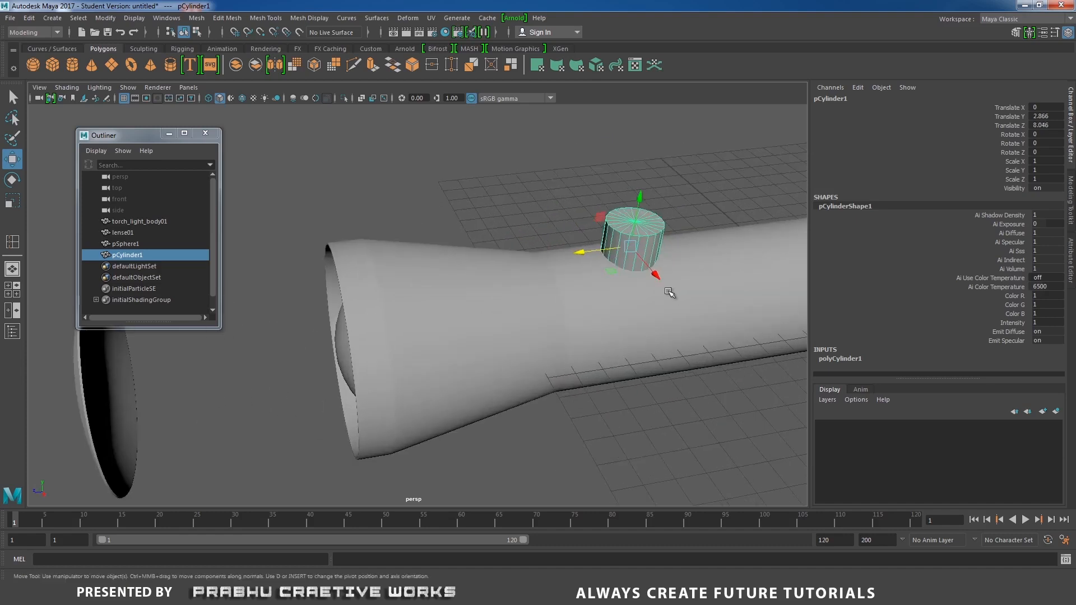
left_click_drag(527, 319, 632, 356, "alt")
scroll(632, 356, "up", 2)
Raise the cylinder to about Translate Y 4.493 and shrink it to a flat disc, about 0.406 in X and Z and 0.107 in Y.
key("r")
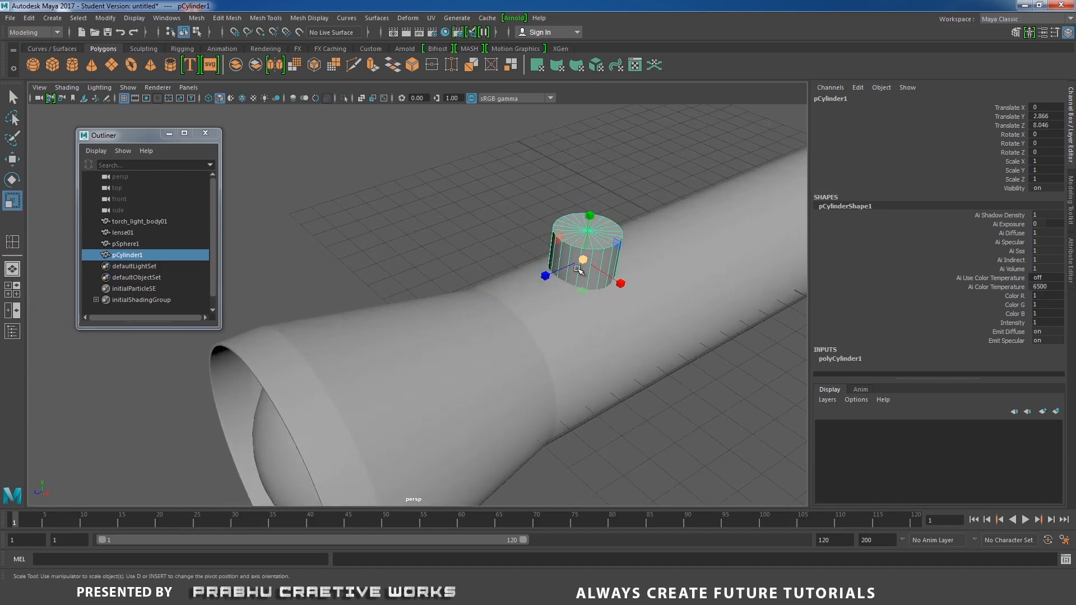
left_click_drag(581, 258, 560, 259)
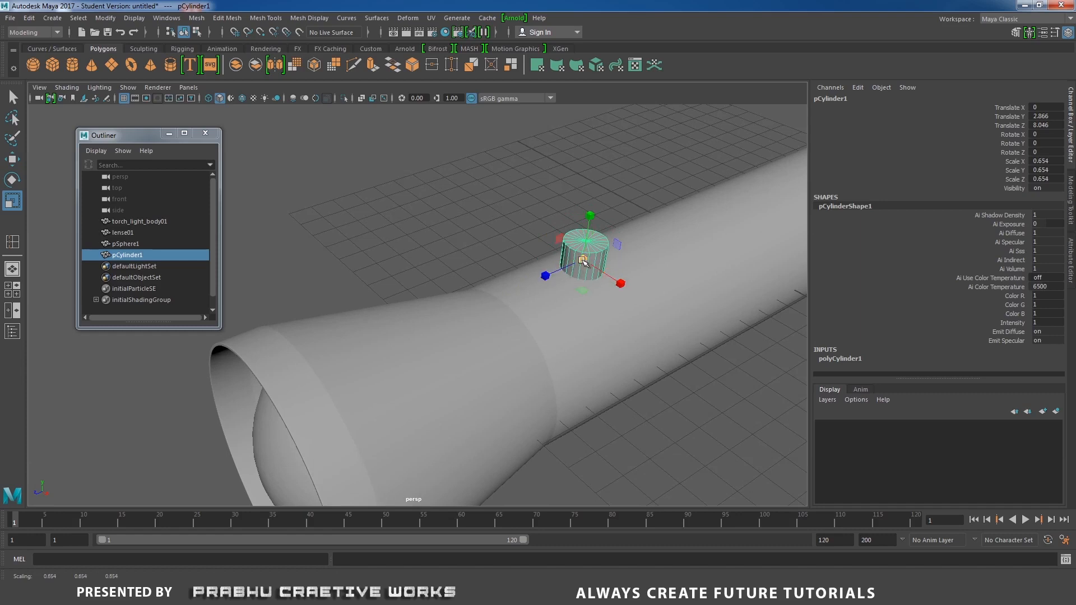
key("w")
left_click_drag(603, 211, 562, 226)
key("r")
scroll(605, 161, "up", 3)
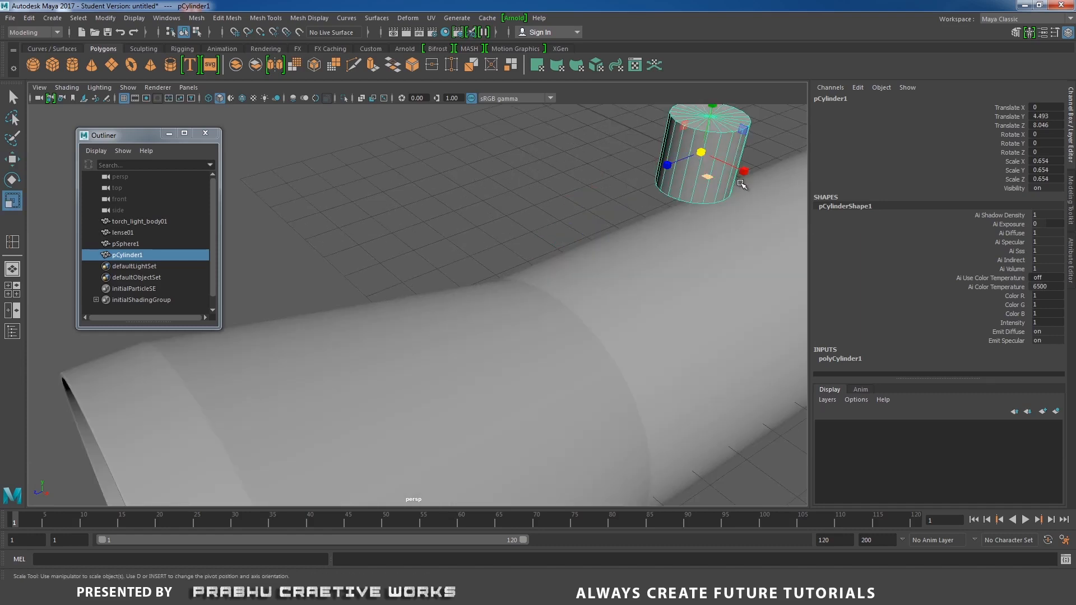
scroll(744, 185, "down", 3)
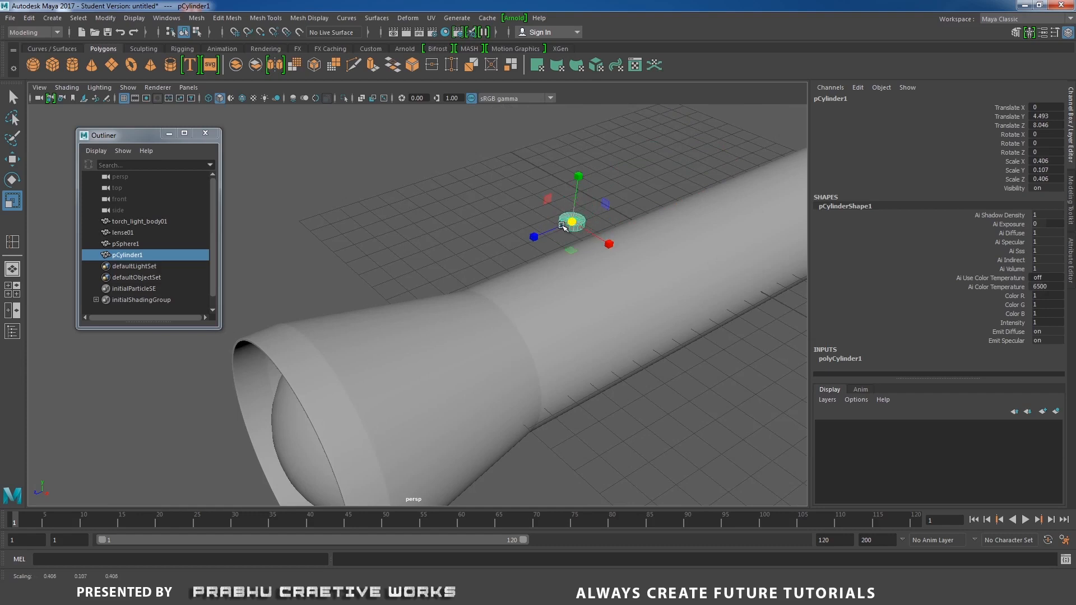
left_click(504, 215)
Bevel the small disc's edges with 3 segments, return to object mode and select the disc.
scroll(483, 250, "up", 4)
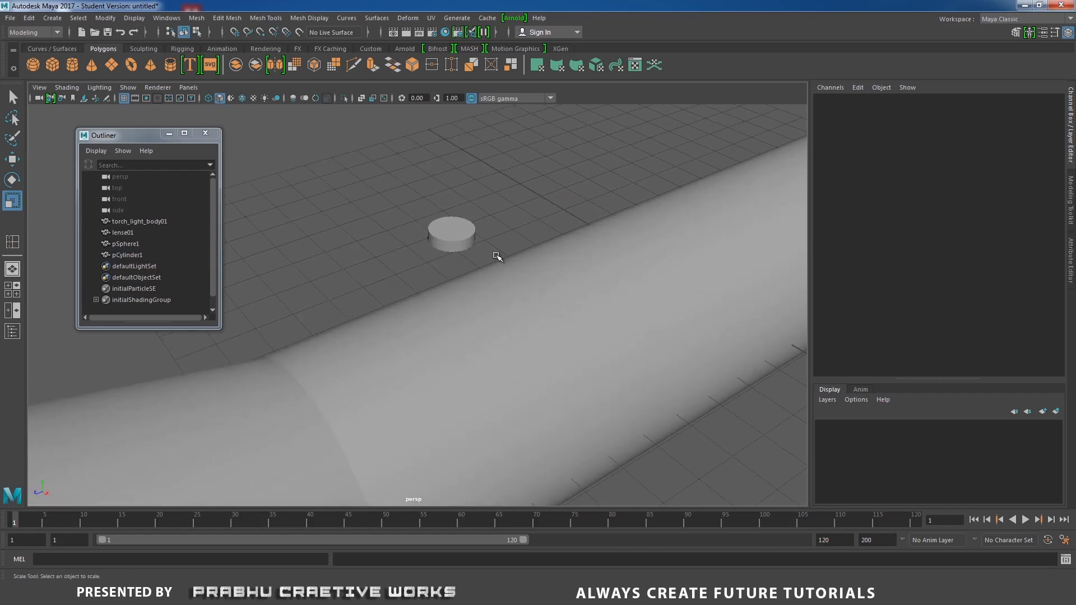
left_click(455, 244)
right_click_drag(455, 245, 503, 242)
double_click(455, 244)
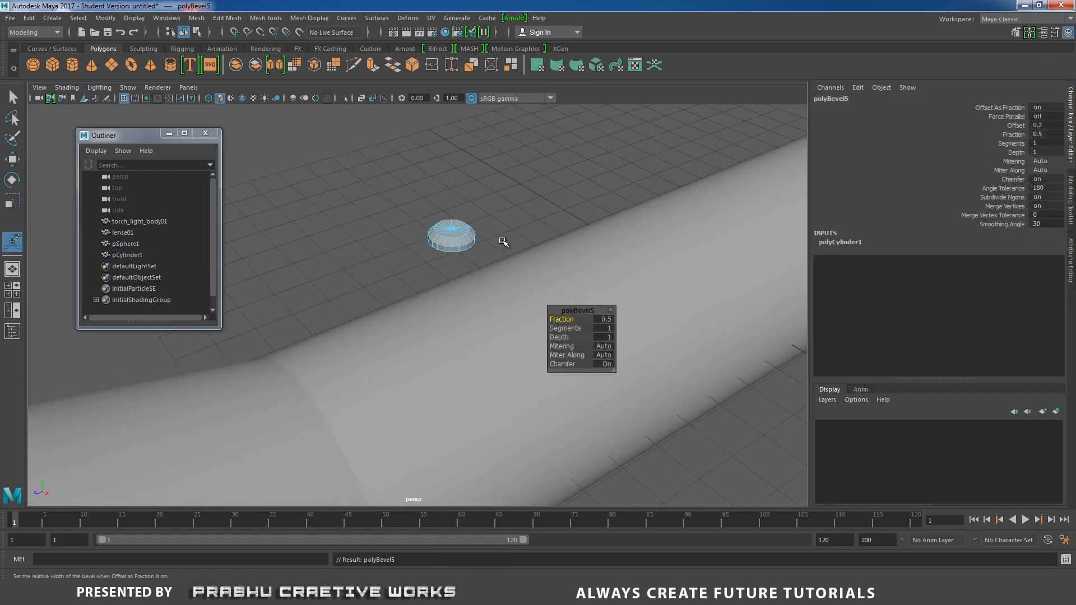
left_click_drag(581, 329, 577, 328)
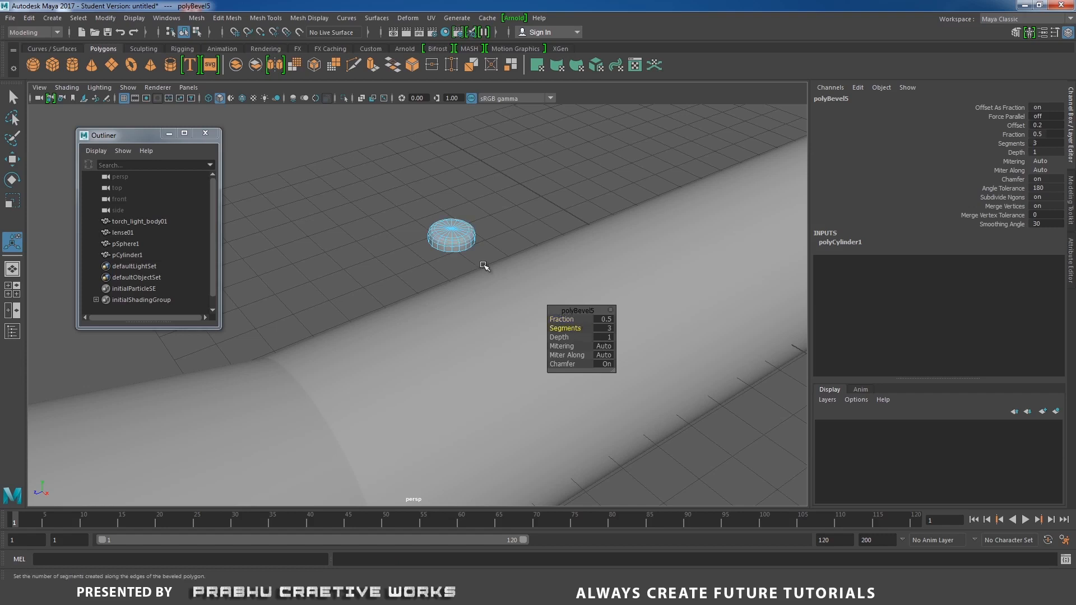
right_click_drag(450, 232, 500, 201)
left_click(487, 209)
left_click(462, 233)
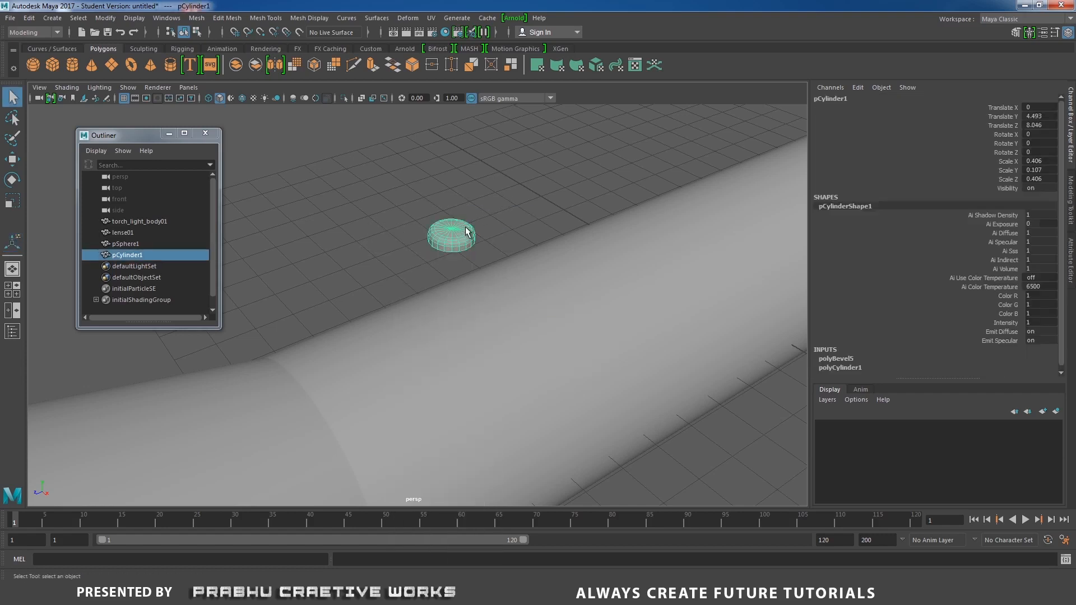
Lower the bevelled disc onto the handle's surface at about Translate Y 2.658 and deselect it.
key("w")
left_click_drag(454, 187, 485, 280)
left_click(443, 291)
right_click_drag(485, 280, 293, 245, "alt")
left_click_drag(293, 245, 478, 242, "alt")
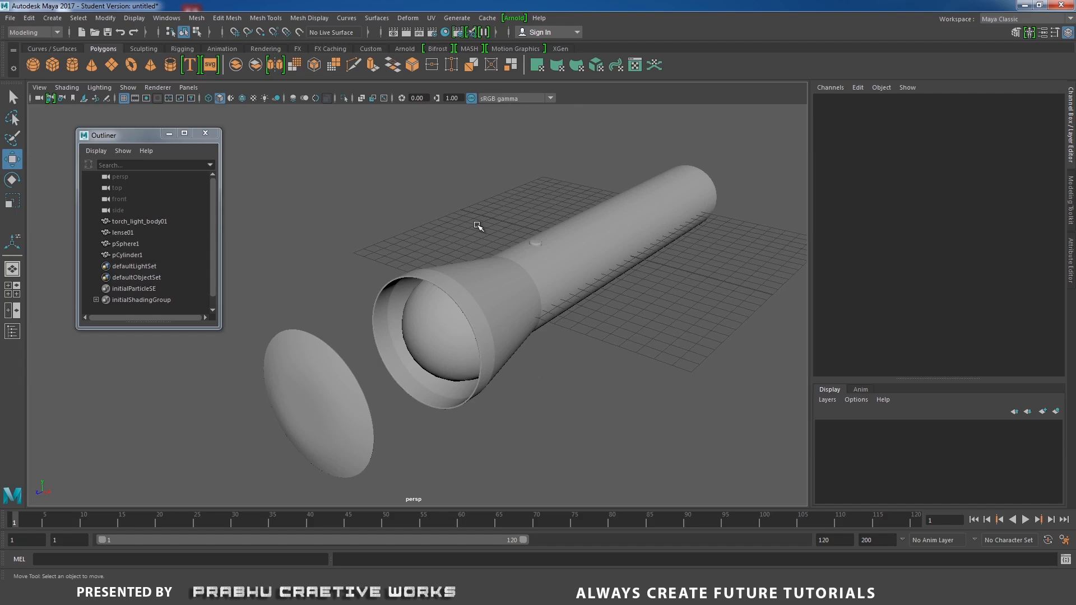
Put lense01 back into the torch head by setting its Translate Z to 0, and deselect it.
left_click(333, 398)
left_click_drag(381, 390, 496, 376, "alt")
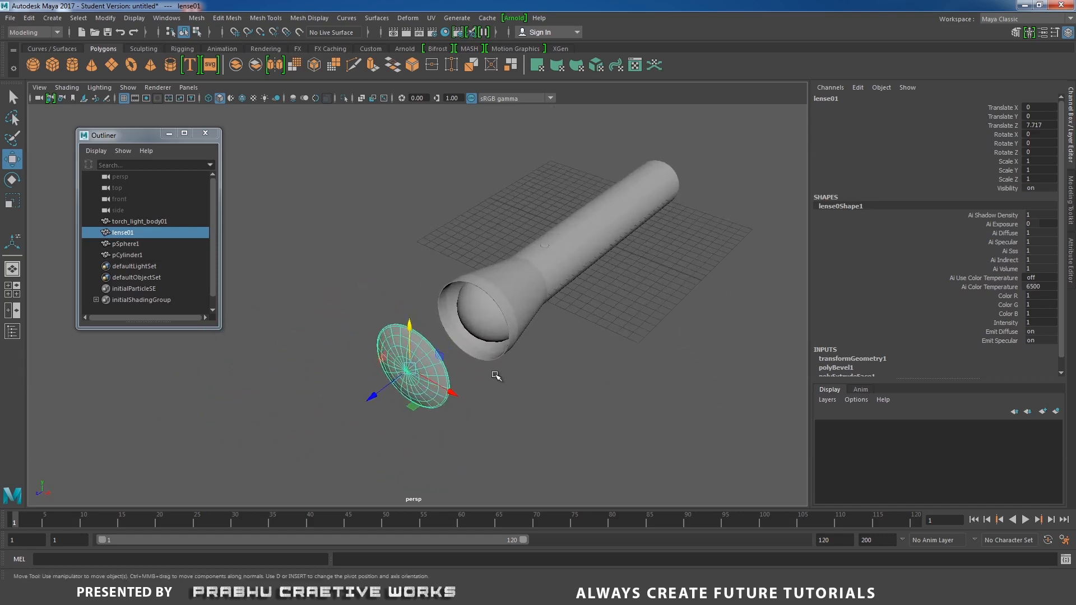
left_click(1040, 125)
type("0")
key("Return")
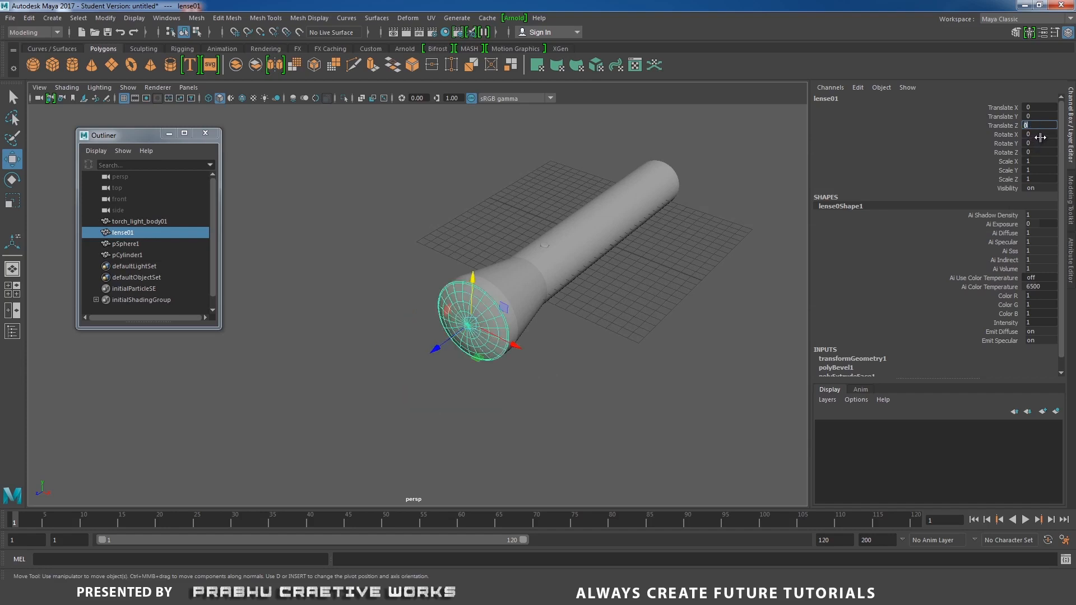
left_click(666, 250)
left_click_drag(357, 170, 632, 331)
left_click(631, 331)
Pull lense01 out of the torch head along Z to about 8.979 to expose the inner sphere.
left_click(459, 312)
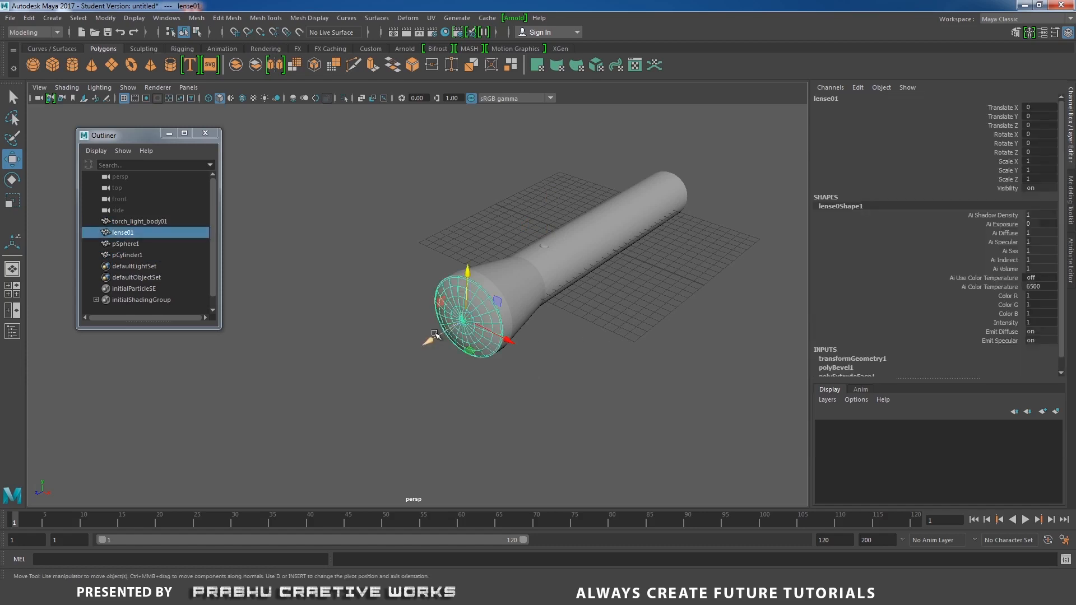
left_click(124, 244)
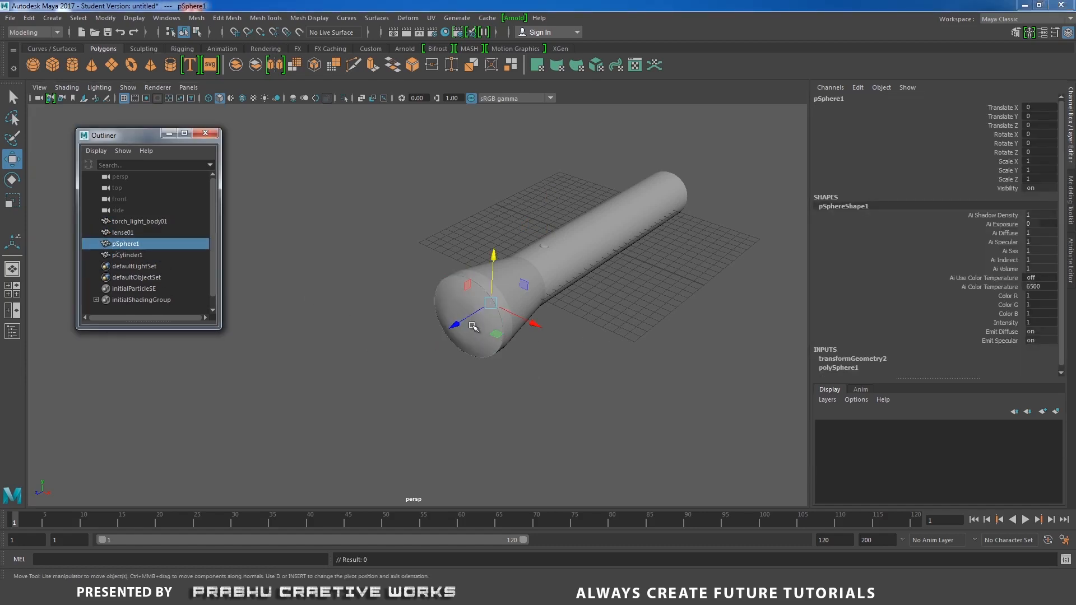
left_click(474, 348)
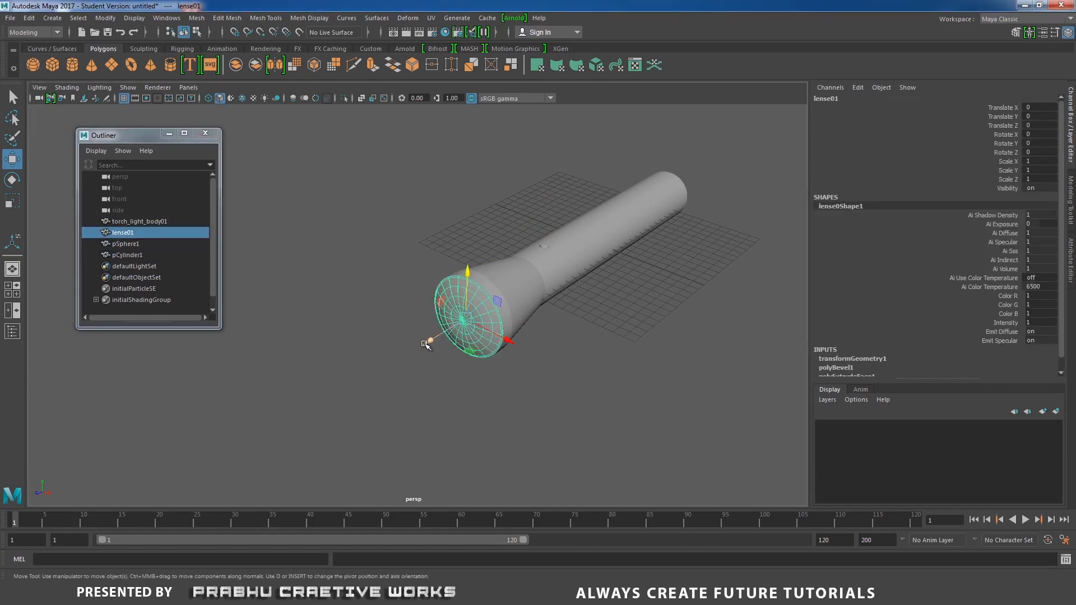
left_click_drag(428, 344, 334, 382)
Rename the inner sphere as Light01 and the small bevelled cylinder as button01.
left_click(466, 304)
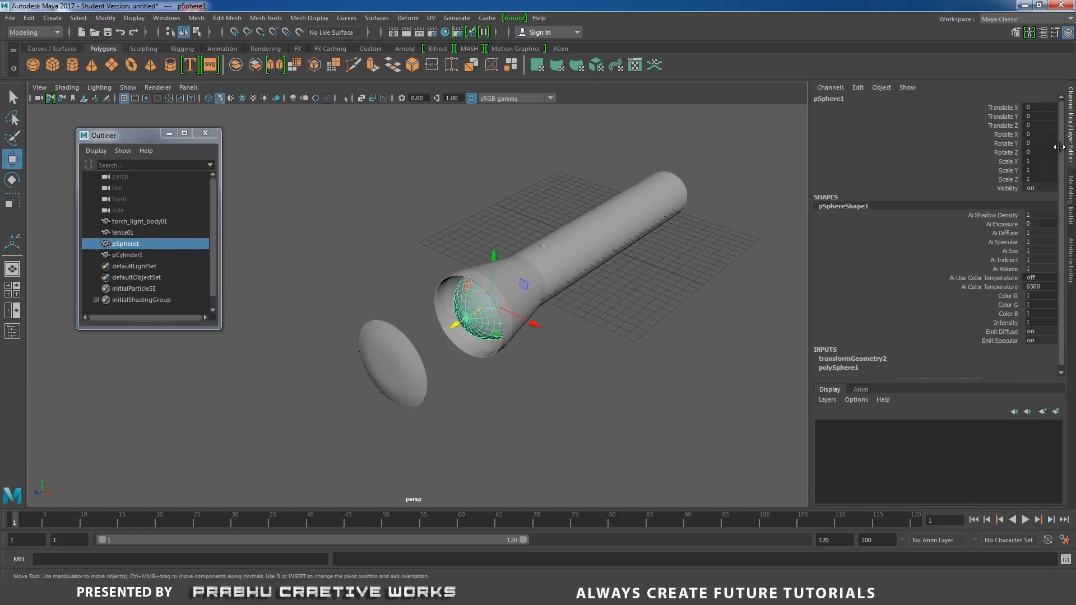
double_click(155, 242)
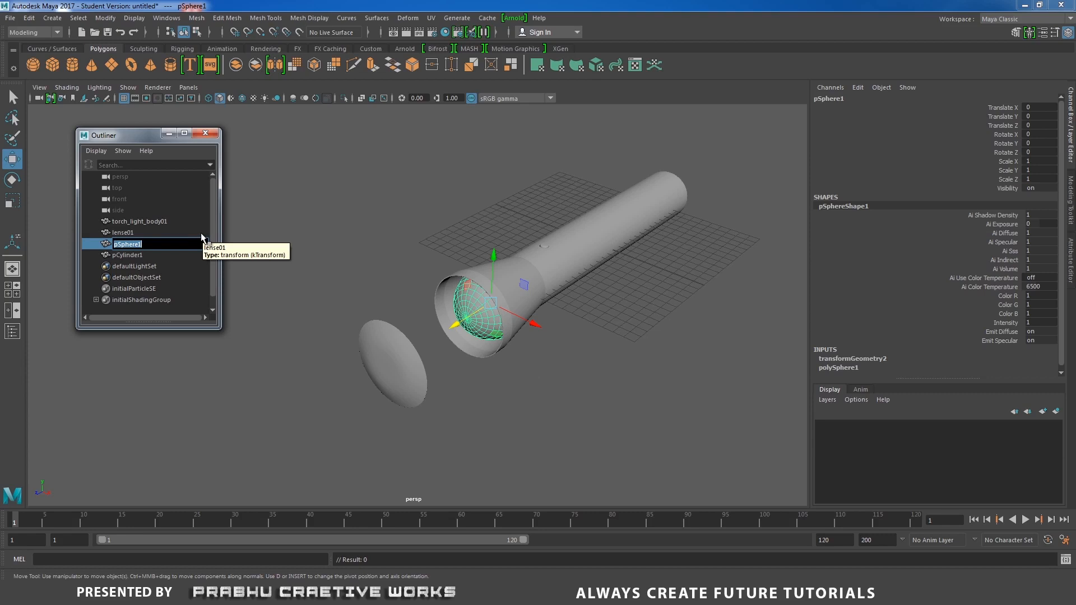
type("Light01")
key("Return")
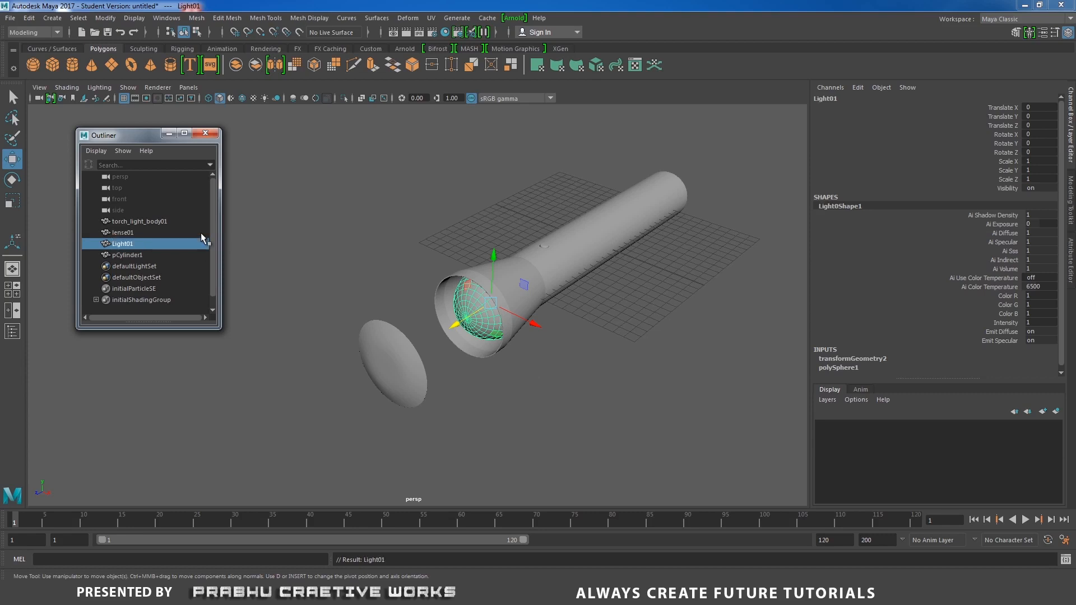
double_click(137, 255)
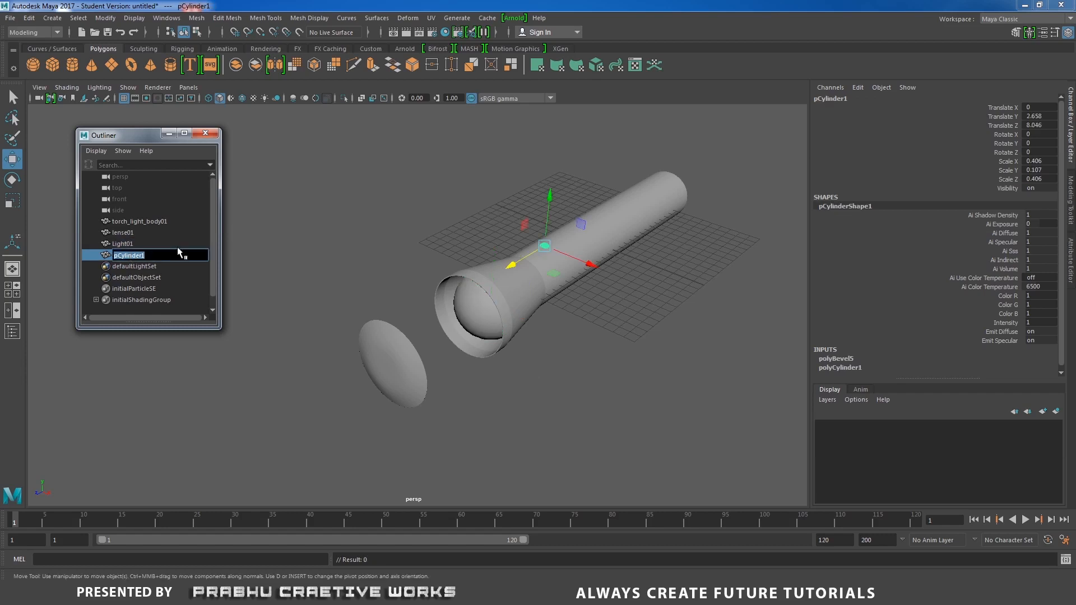
type("butto")
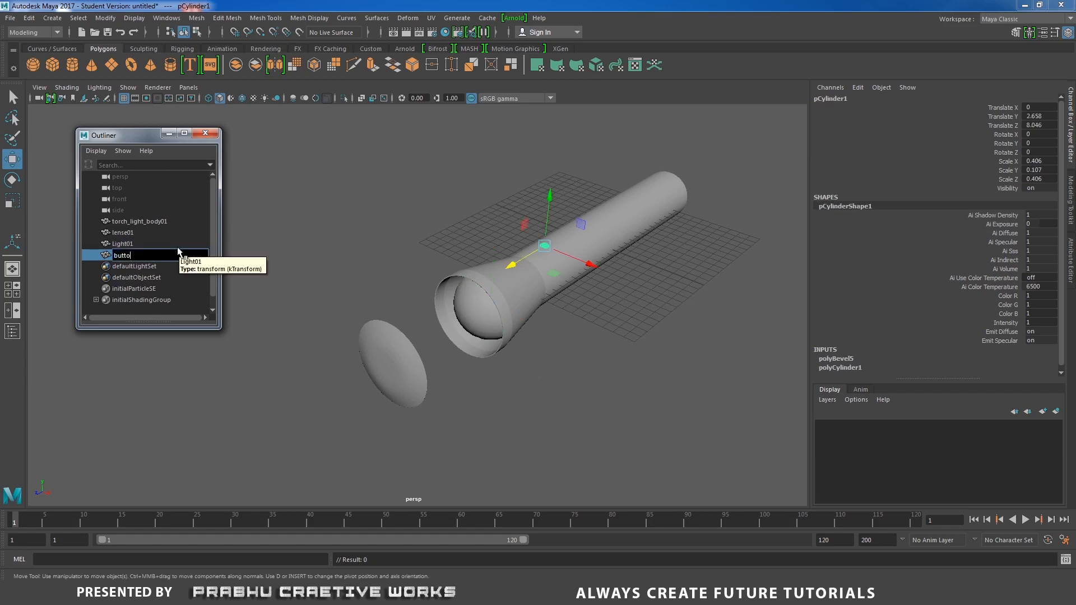
type("n01")
key("Return")
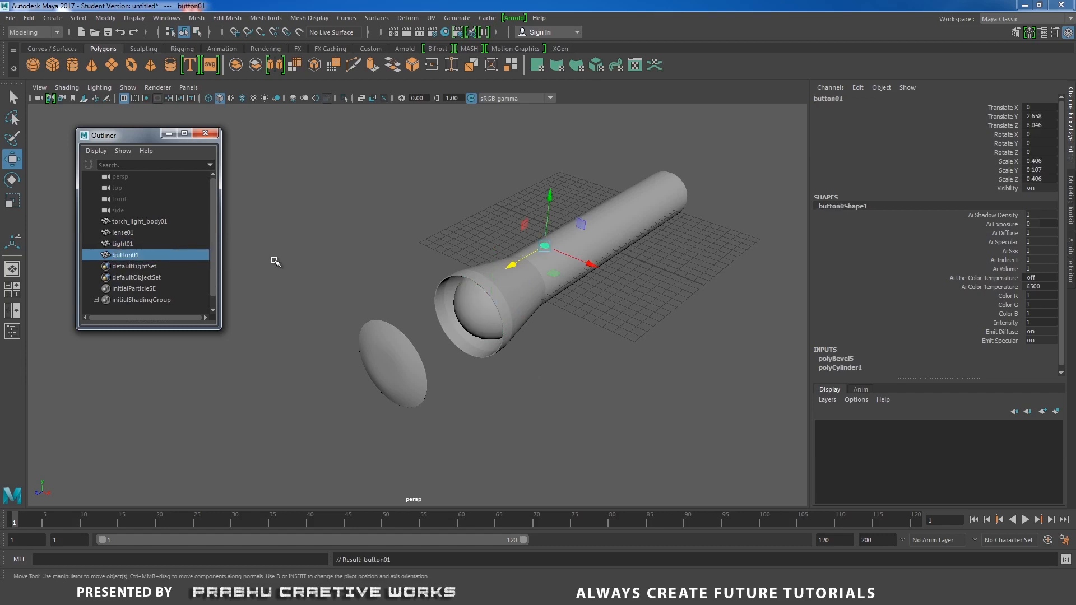
Return lense01 to the torch head with Translate Z set to 0 and clear the selection.
left_click(392, 362)
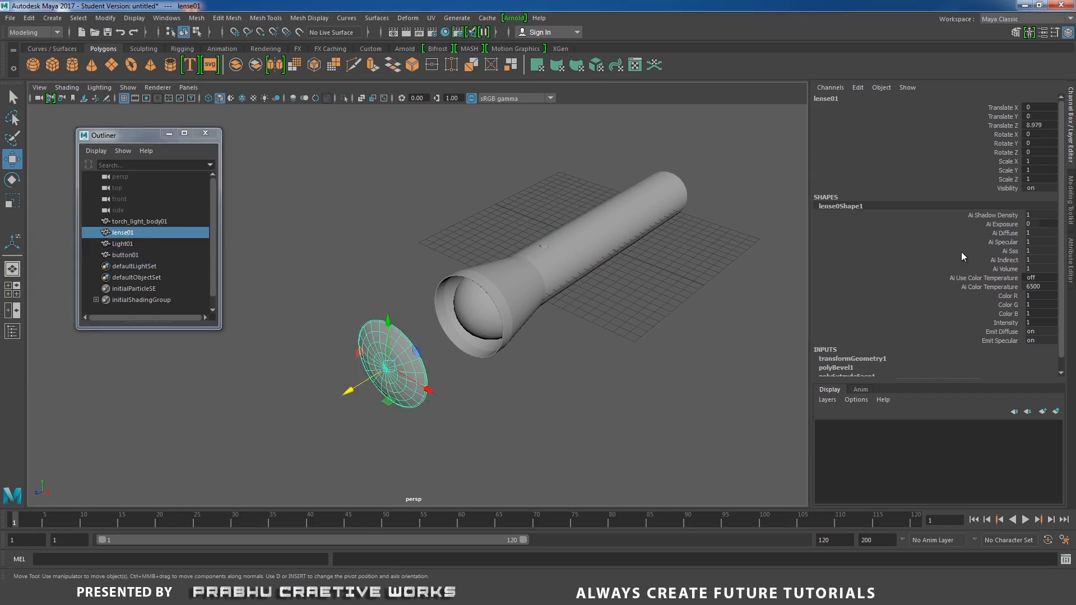
double_click(1057, 124)
type("0")
key("Return")
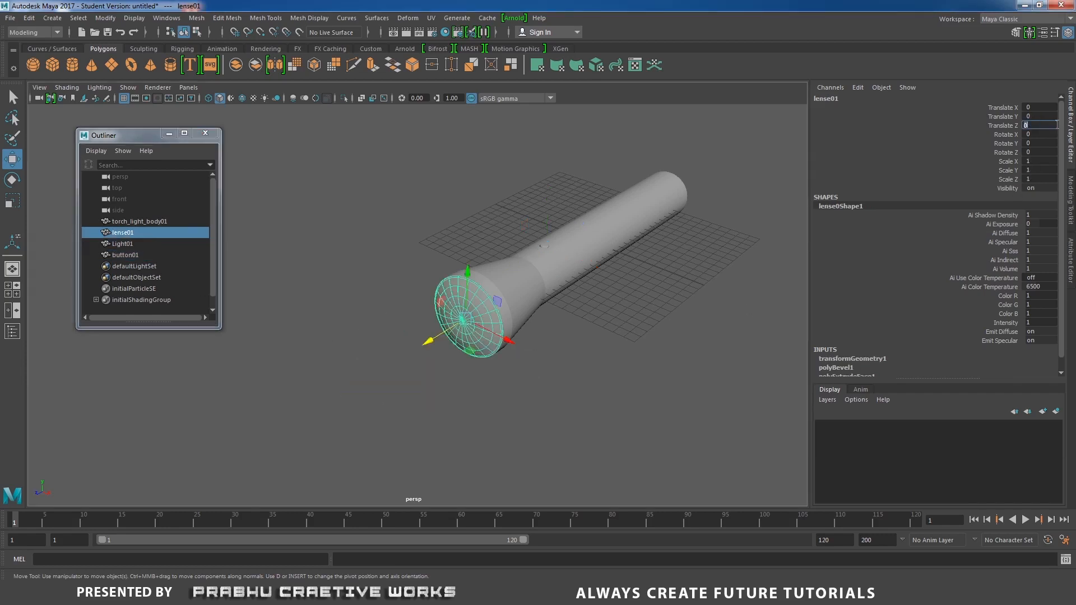
left_click(458, 218)
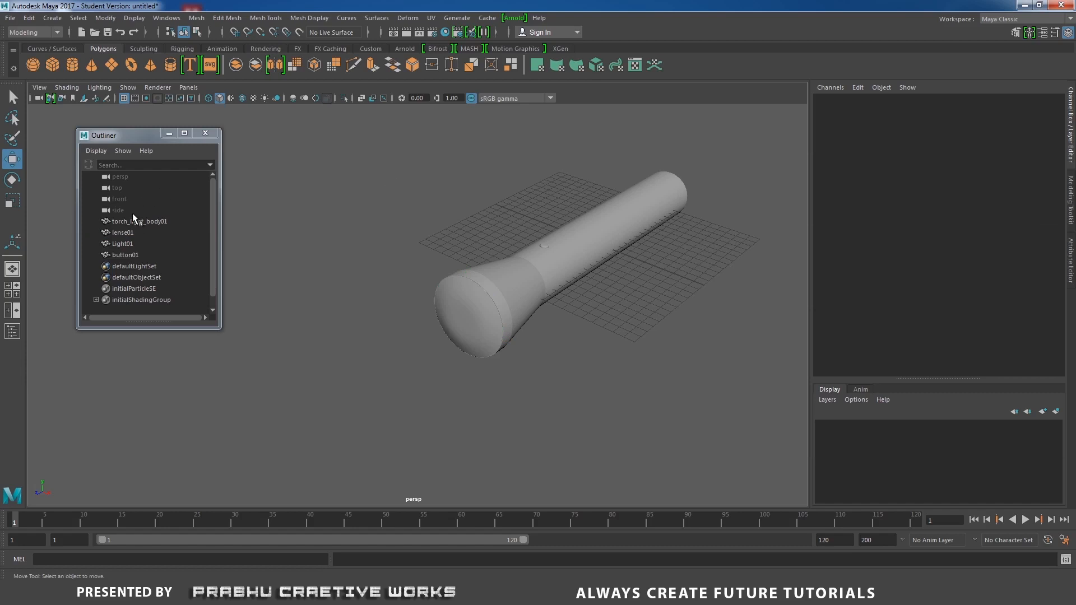
Group torch_light_body01, lense01, Light01 and button01, and name the group Torch_light01.
left_click_drag(133, 219, 126, 257)
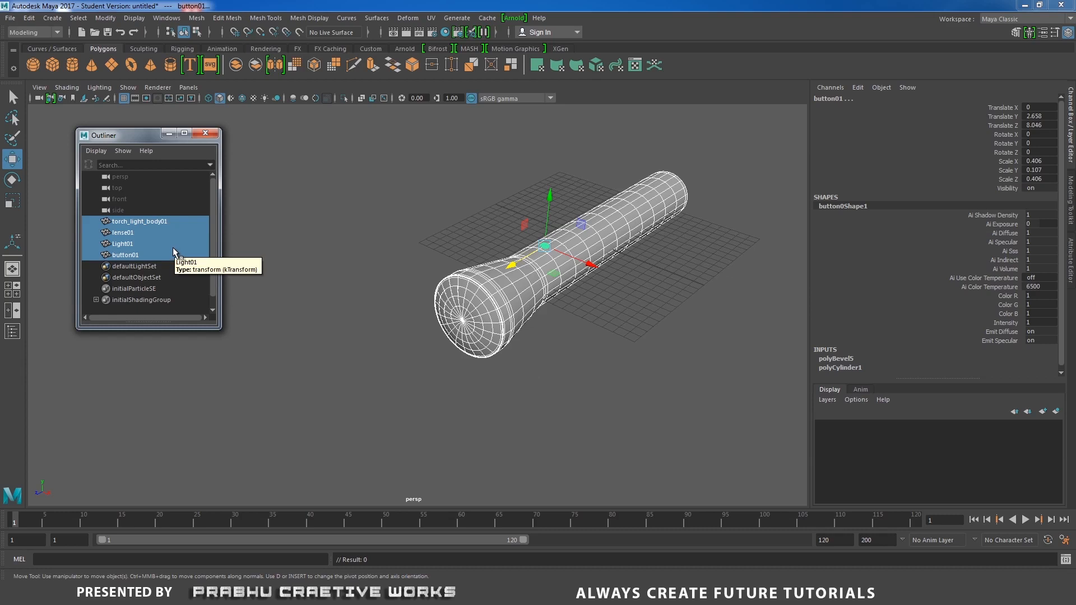
key("ctrl+g")
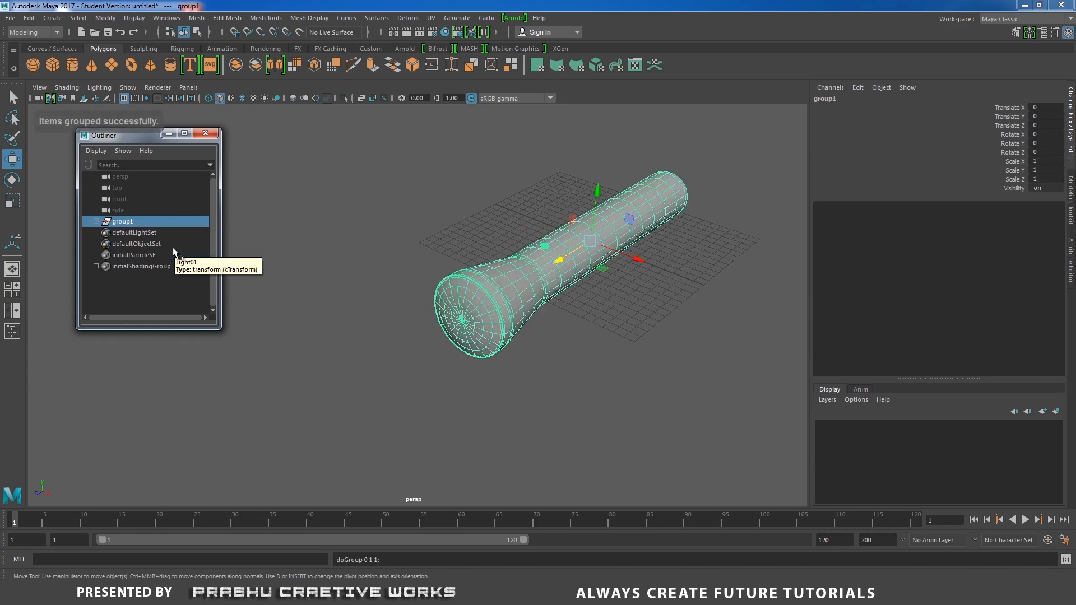
left_click(98, 222)
left_click(98, 223)
double_click(118, 221)
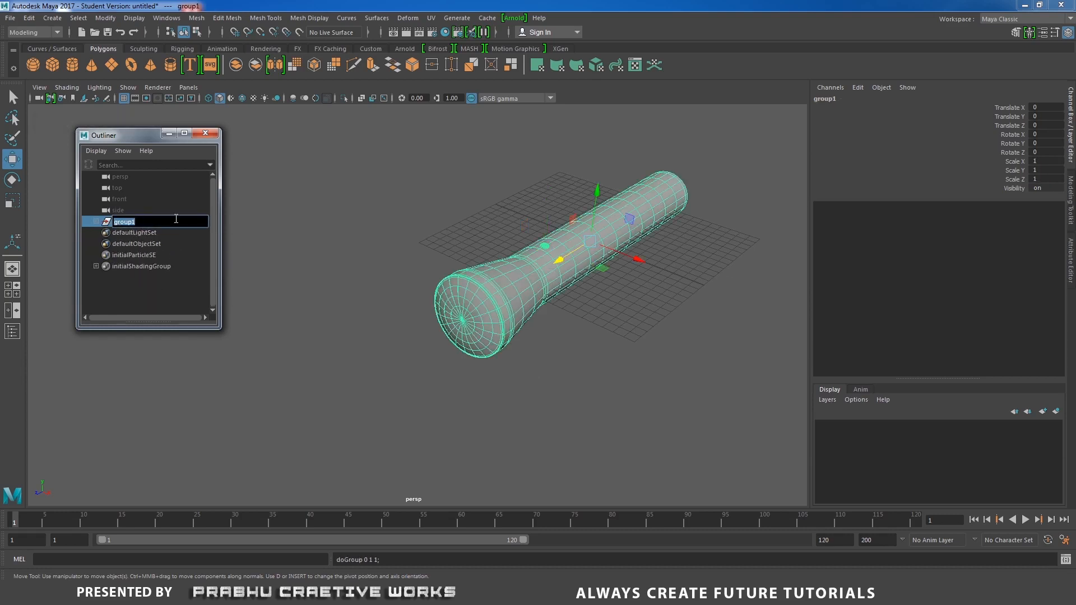
type("Torch light01")
key("Return")
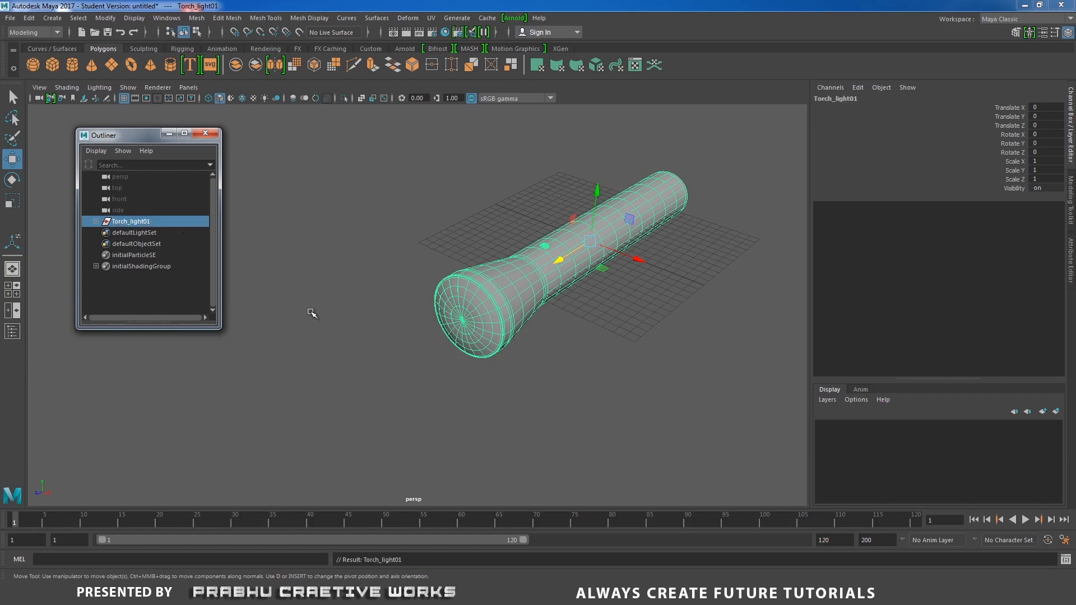
Raise the Torch_light01 group in the front view to about Translate Y 3.842 so the head rests on the ground line, and return to perspective.
scroll(346, 303, "down", 3)
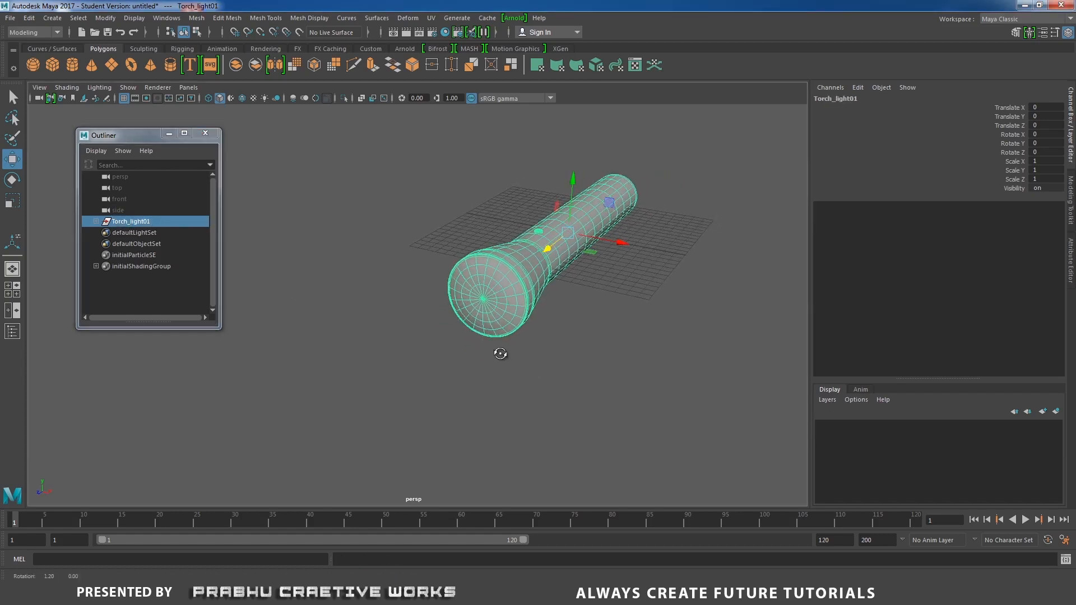
mouse_move(502, 353)
left_mouse_down("alt")
mouse_move(502, 365)
mouse_move(516, 364)
left_mouse_up("alt")
key("space")
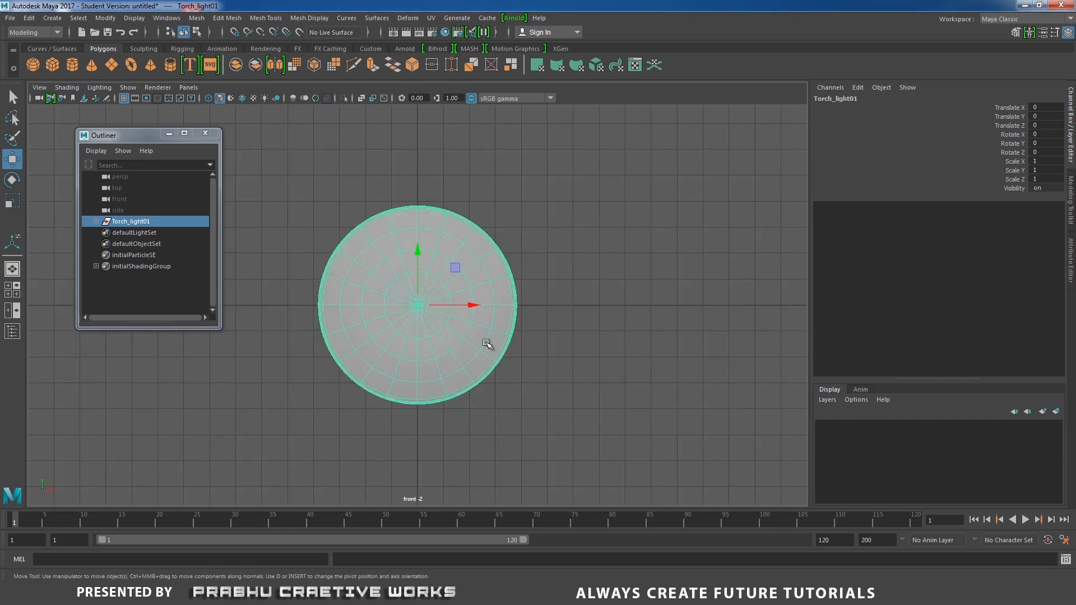
left_click_drag(417, 252, 440, 154)
scroll(688, 372, "up", 4)
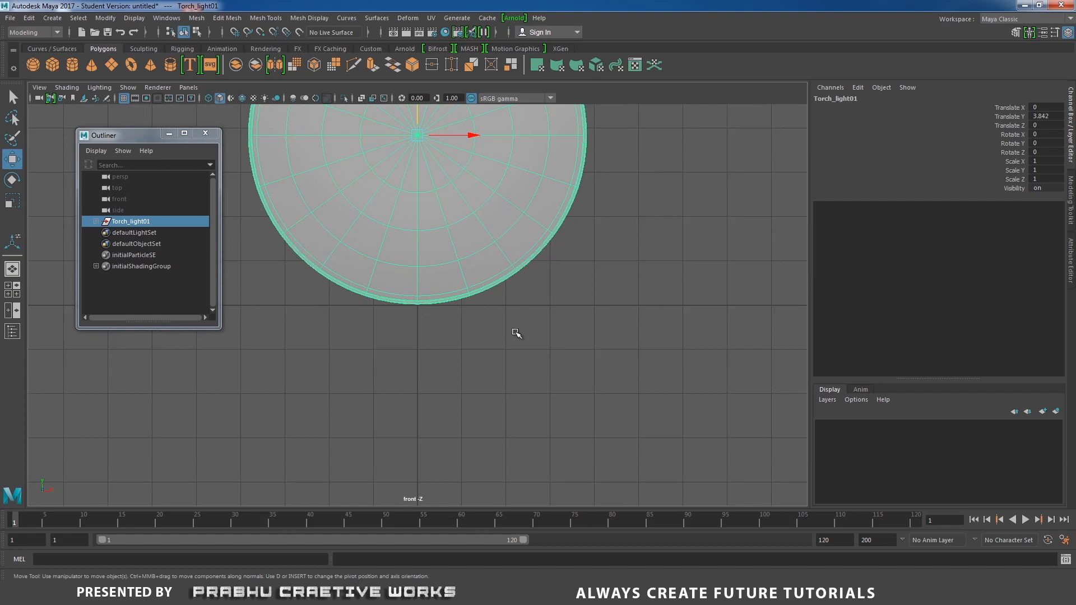
scroll(516, 333, "down", 4)
key("space")
left_click_drag(541, 325, 645, 337)
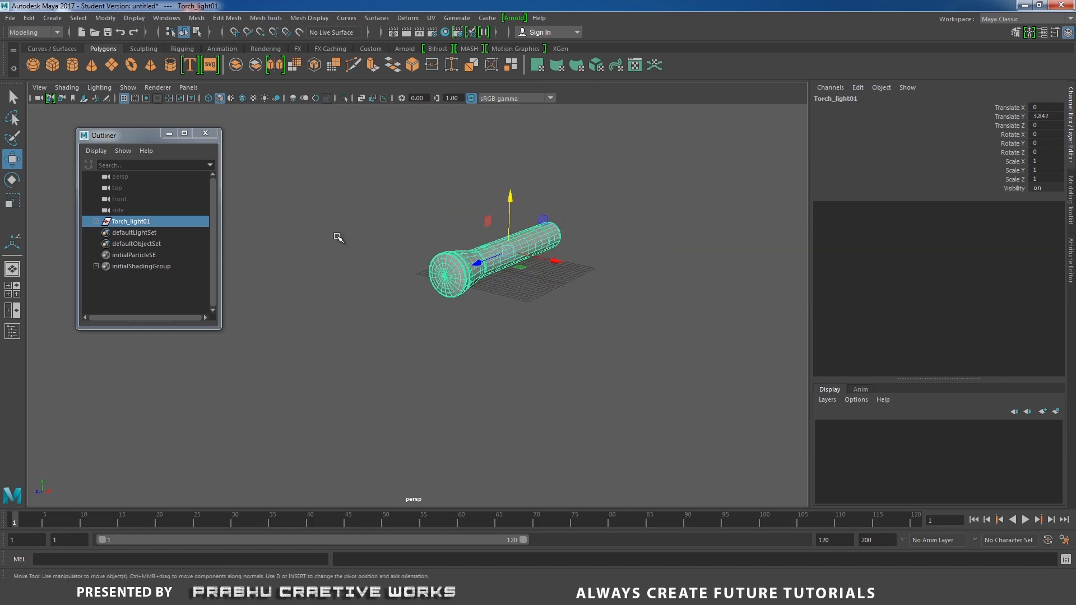
Create a polygon plane under the torch and scale it uniformly to about 353.4 as a ground.
left_click(116, 65)
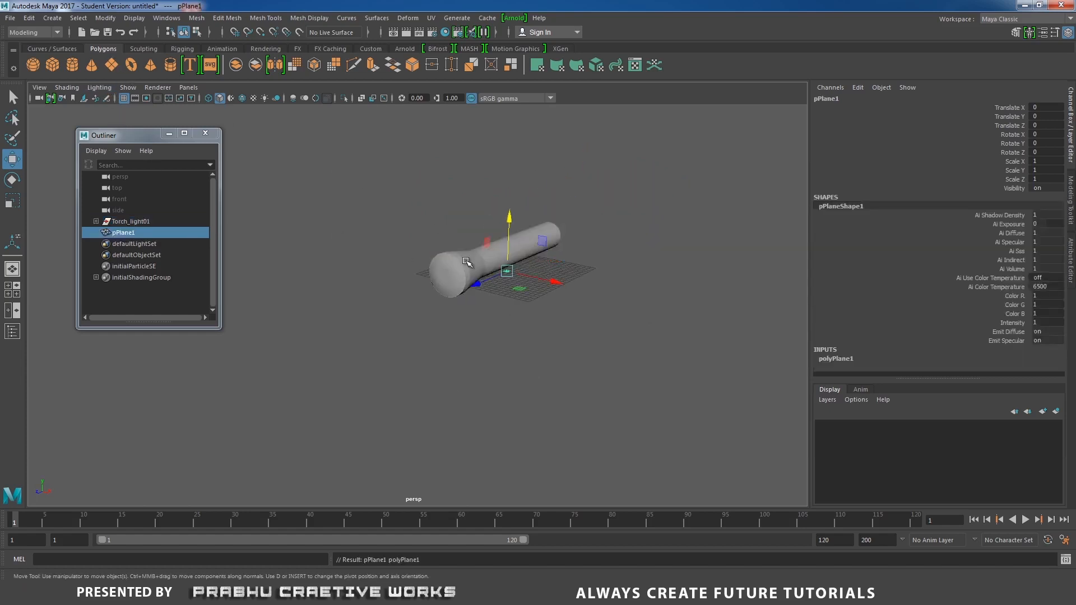
left_click_drag(466, 262, 475, 307, "alt")
key("r")
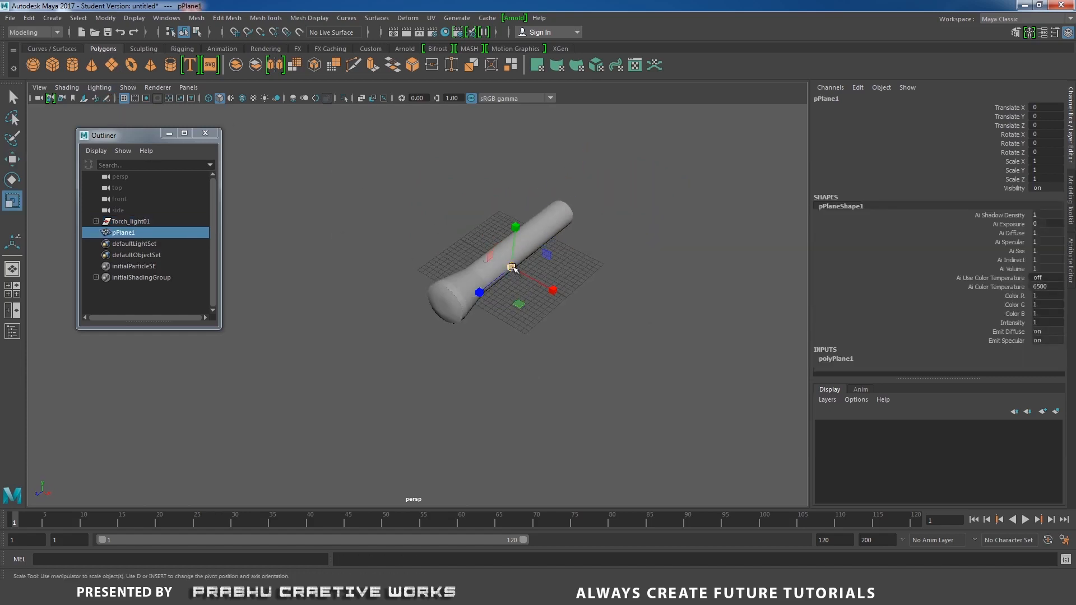
left_click_drag(513, 269, 596, 273)
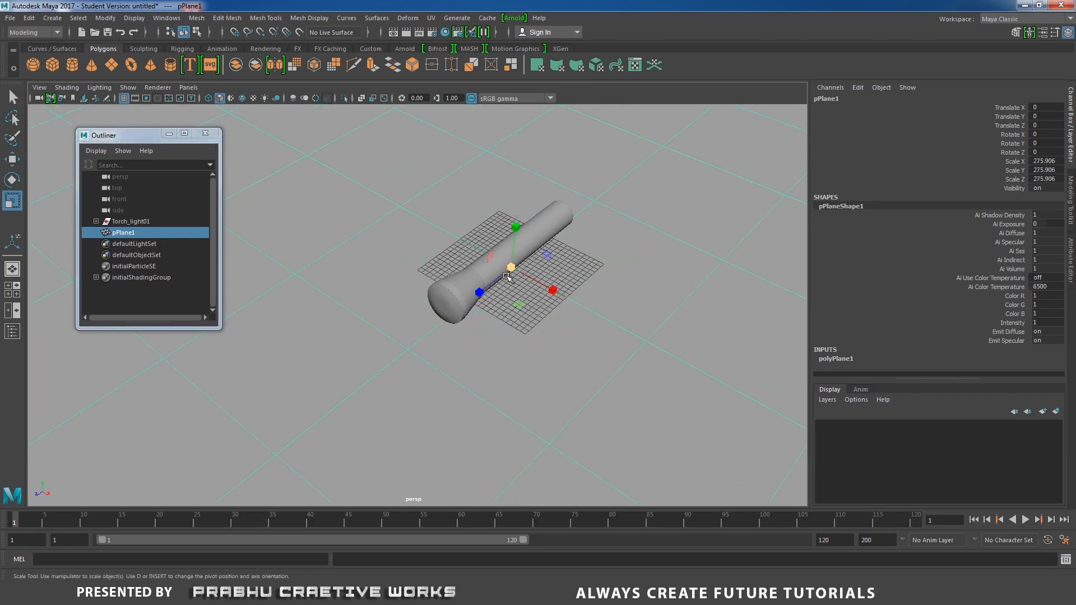
left_click_drag(507, 277, 819, 137)
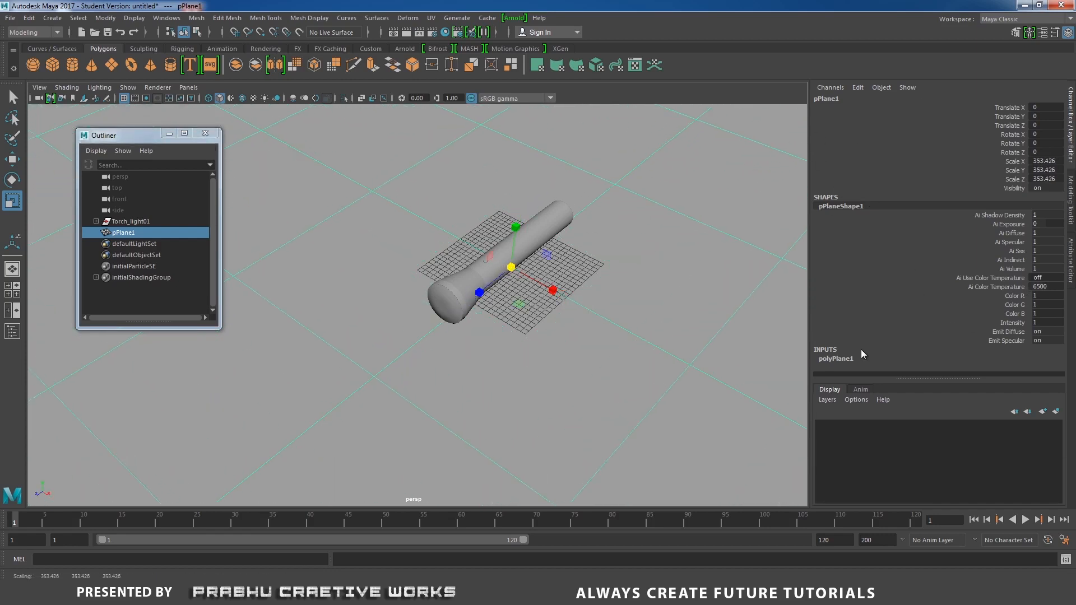
Reduce the ground plane's Subdivisions Width and Subdivisions Height so it is a single undivided face.
left_click(913, 354)
scroll(1051, 281, "down", 3)
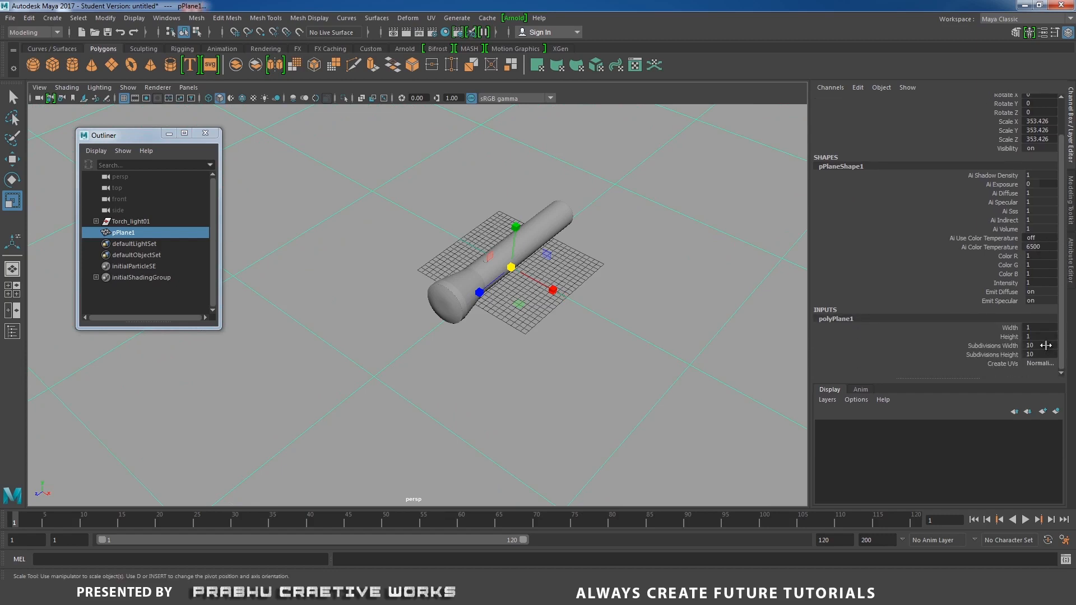
left_click_drag(1052, 345, 1052, 354)
left_click_drag(391, 328, 583, 359, "alt")
Select the Torch_light01 group and examine closely where the torch head's lower rim meets the ground plane.
left_click(130, 222)
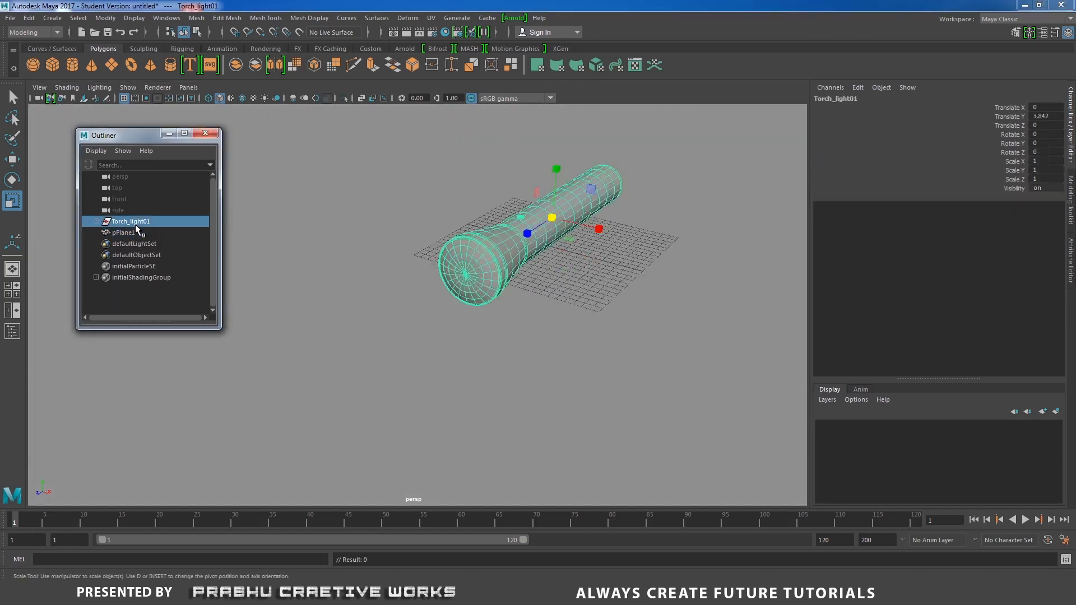
key("f")
right_click_drag(524, 298, 635, 331, "alt")
left_click_drag(635, 331, 627, 220, "alt")
right_click_drag(627, 221, 493, 234, "alt")
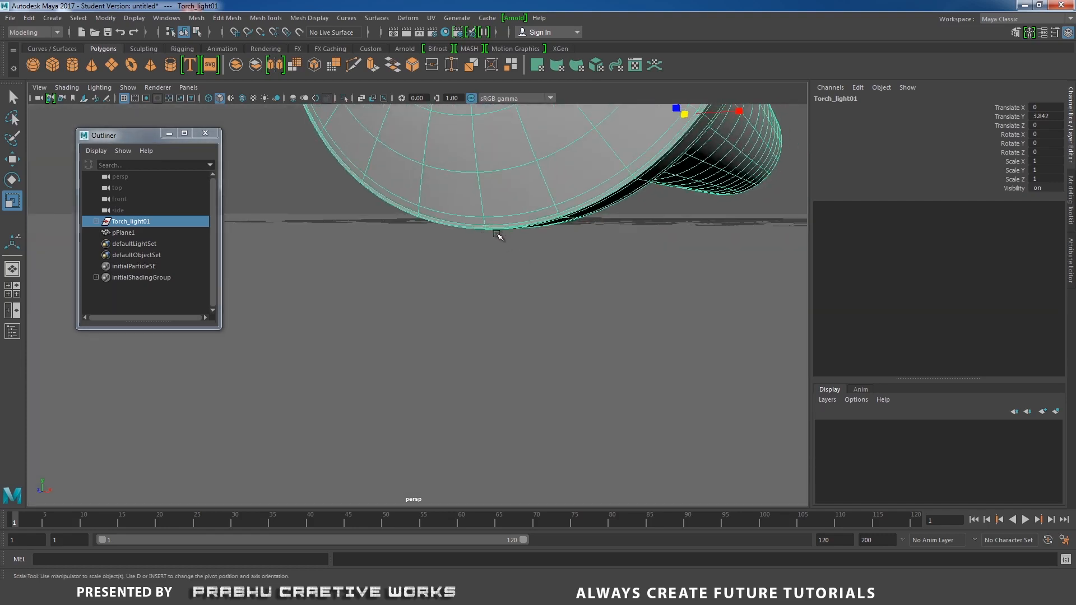
left_click_drag(623, 294, 471, 280, "alt")
key("w")
right_click_drag(470, 280, 528, 270, "alt")
left_click_drag(528, 270, 529, 288, "alt")
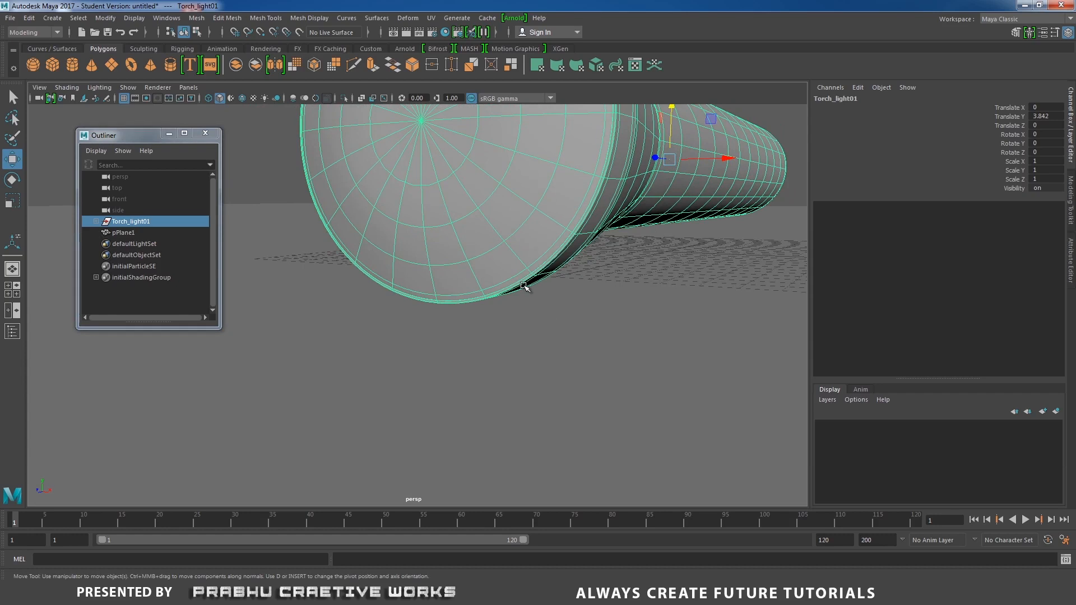
Edit the Torch_light01 pivot and align it to the lower rim edge of the torch head.
key("d")
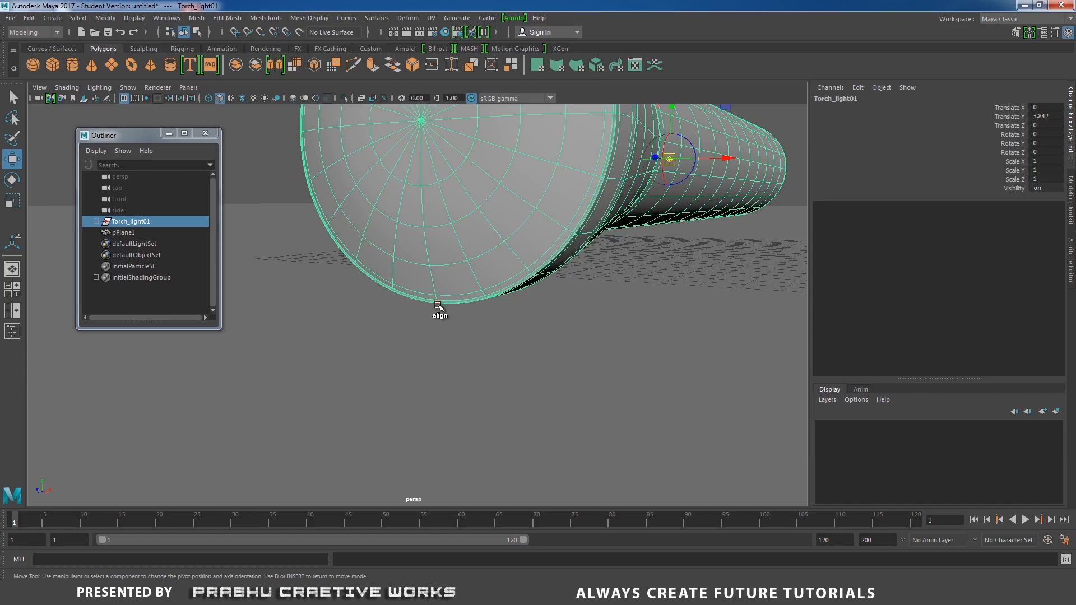
key("v")
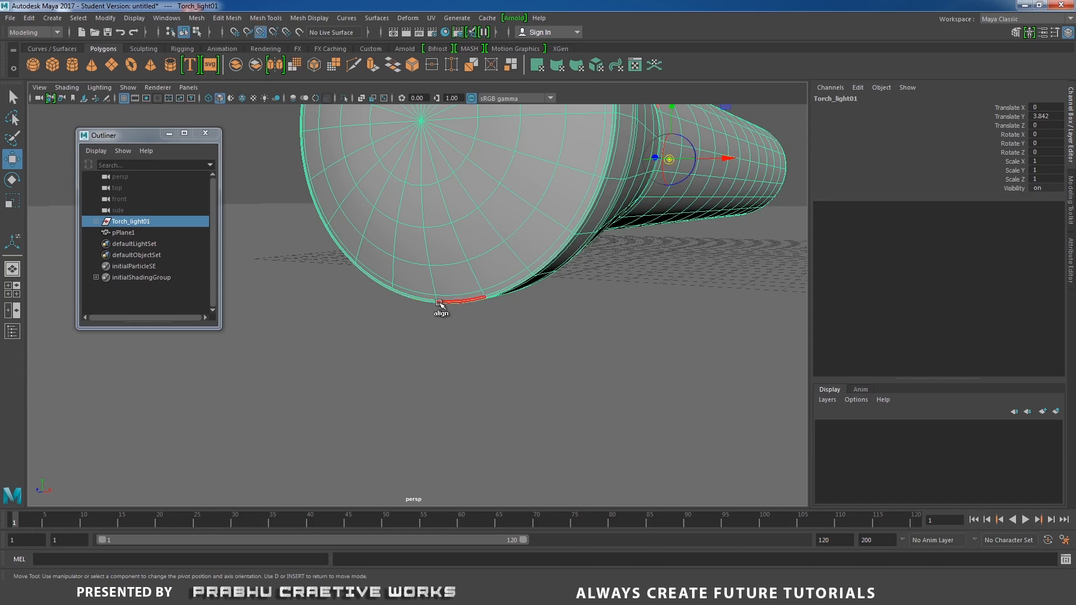
left_click(438, 304)
right_click_drag(464, 312, 407, 426, "alt")
key("d")
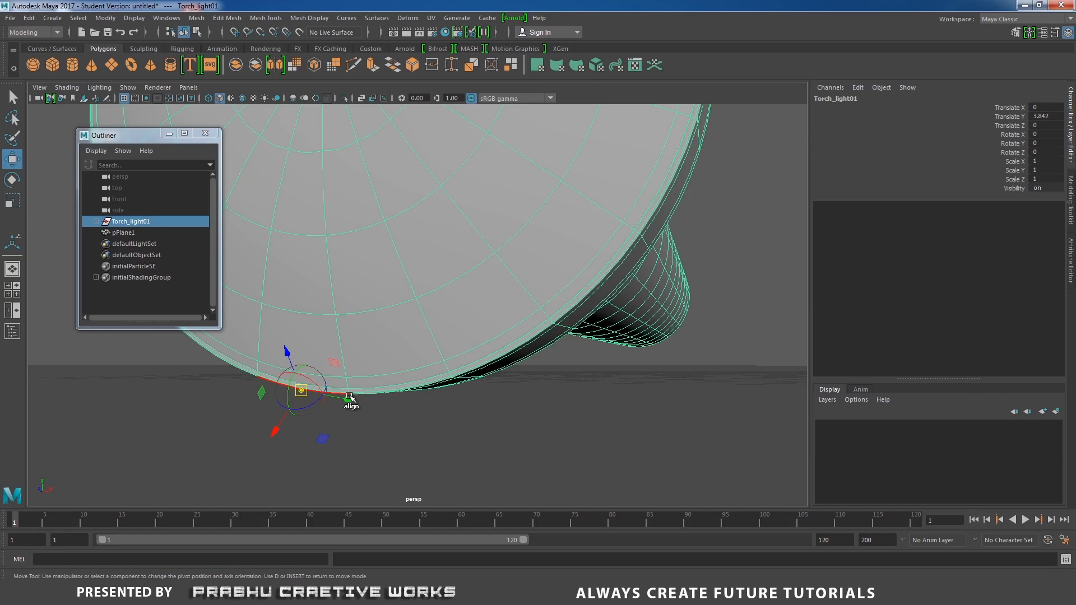
left_click(364, 396)
key("d")
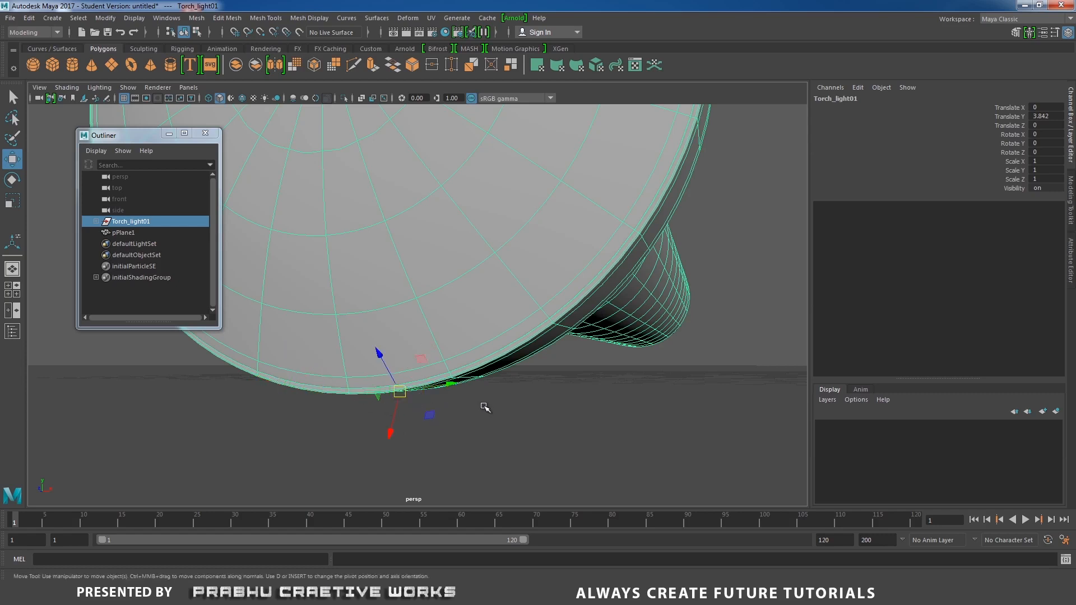
Snap the Torch_light01 pivot to the lowest centre vertex of the torch head's rim.
left_click_drag(451, 397, 511, 402, "alt")
right_click_drag(511, 402, 559, 370, "alt")
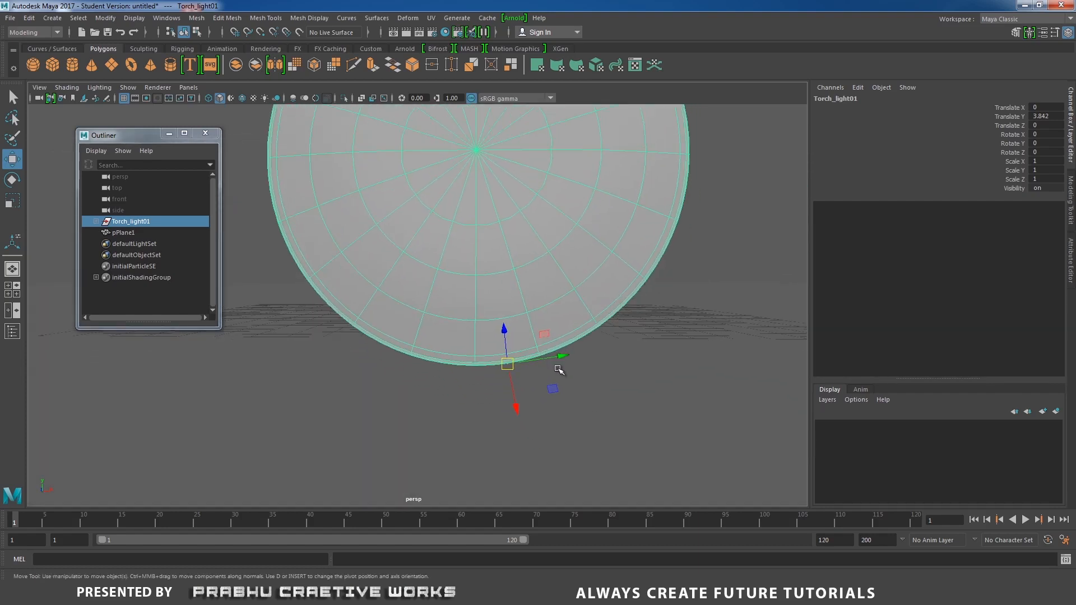
key("d")
key("v")
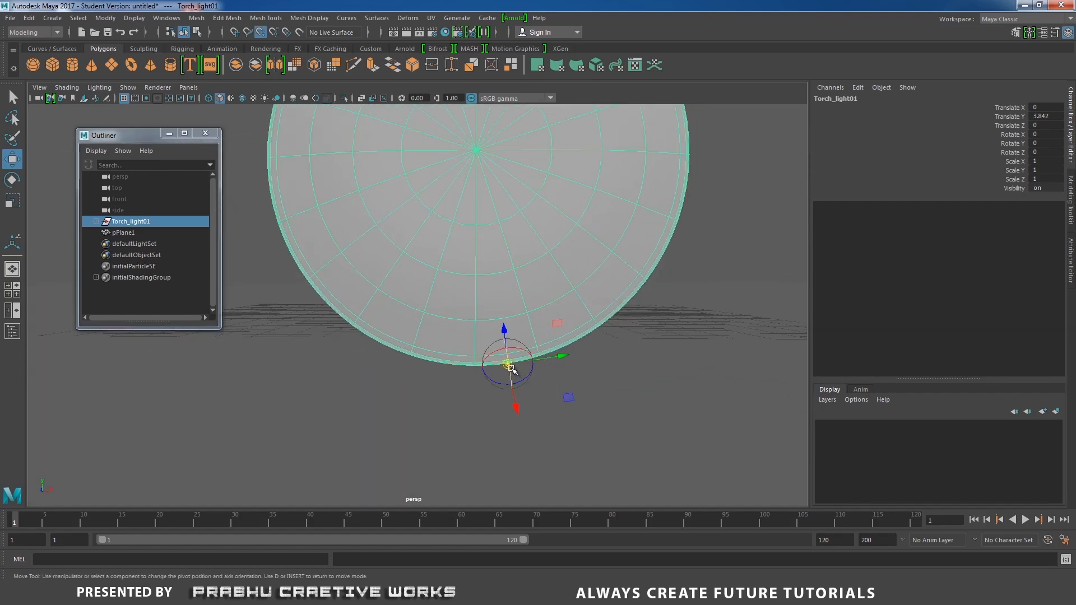
left_click_drag(508, 366, 479, 368)
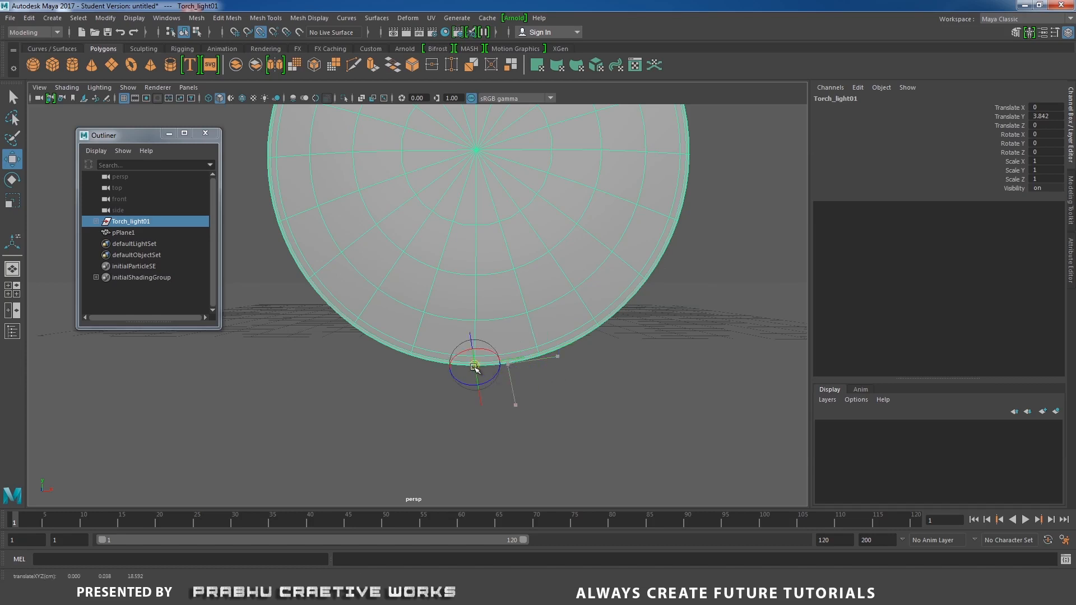
Rotate the Torch_light01 group about its new pivot to about Rotate X -1.857, lowering the tail towards the ground.
left_click_drag(612, 377, 436, 382, "alt")
key("e")
left_click_drag(322, 361, 422, 379)
right_click_drag(422, 379, 505, 343, "alt")
left_click_drag(284, 307, 284, 308)
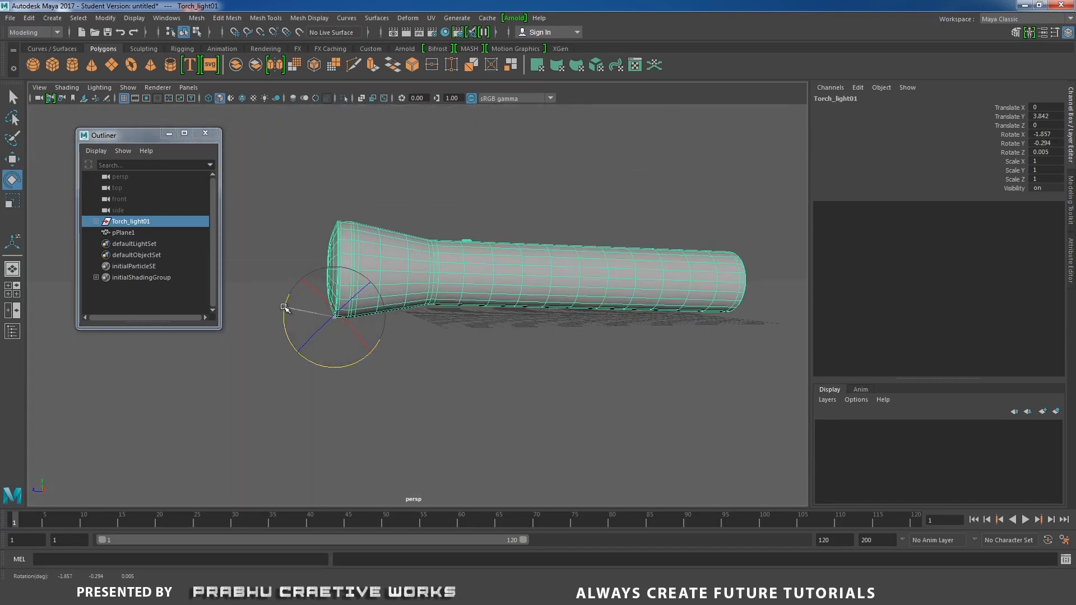
Tilt the Torch_light01 group slightly further, to about Rotate X -2.213, so the tail end rests on the ground plane.
left_click_drag(568, 318, 524, 387, "alt")
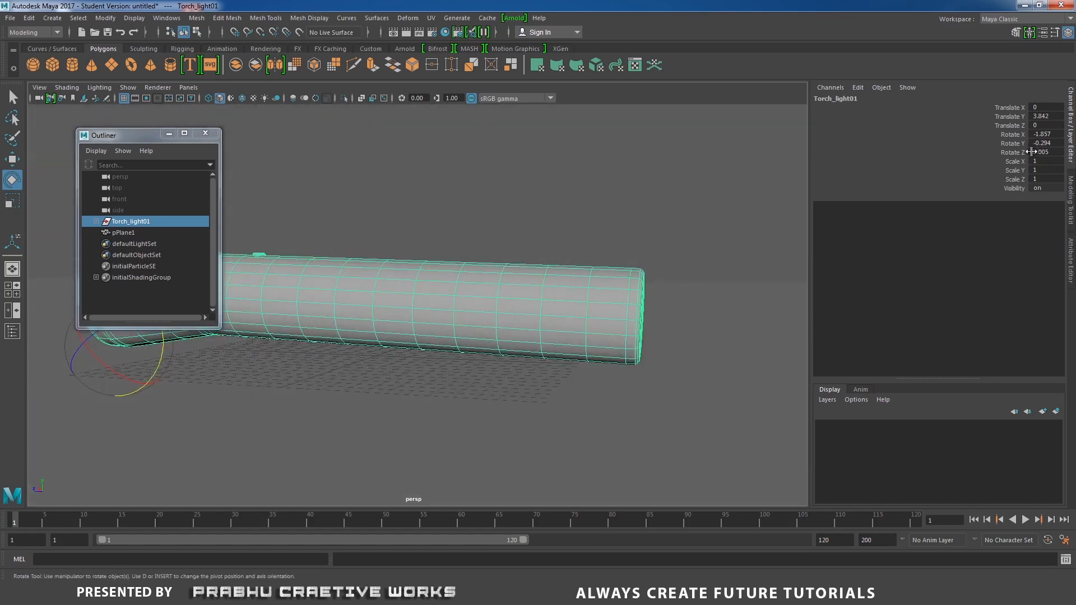
left_click(1016, 144)
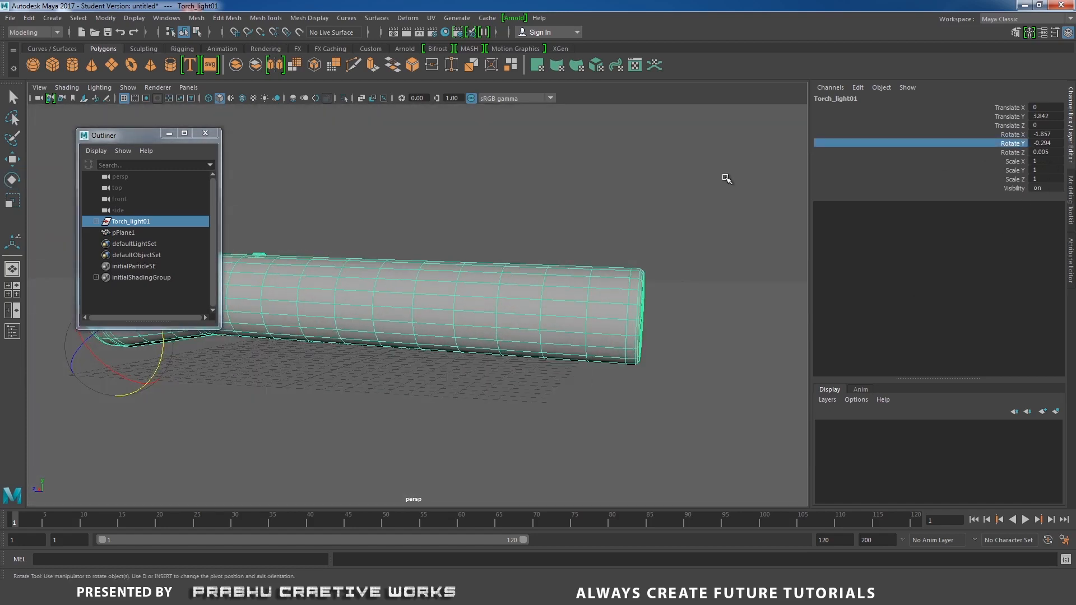
middle_click_drag(727, 179, 728, 180)
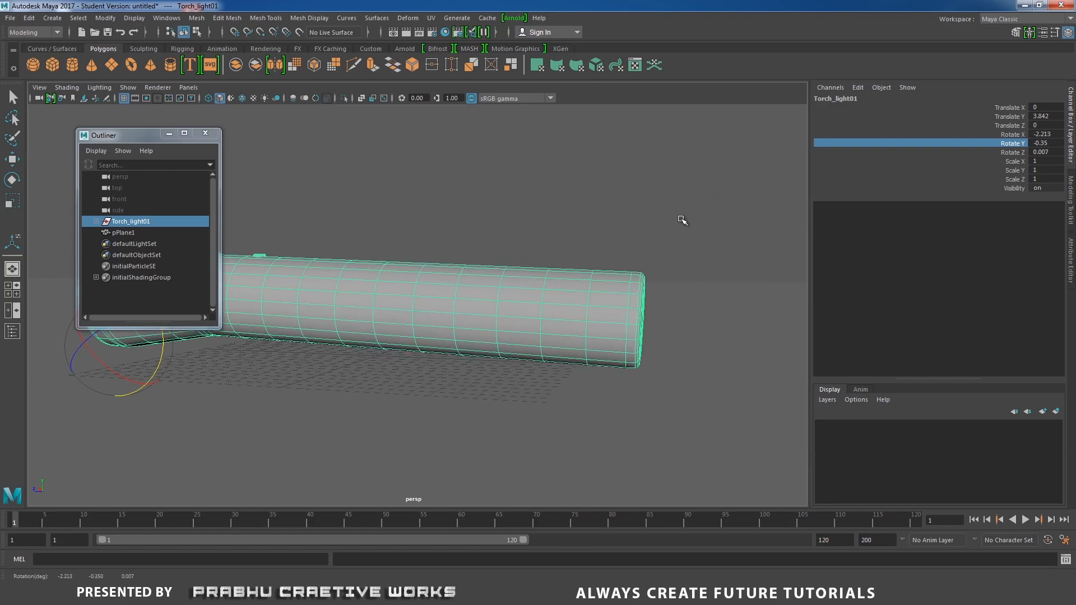
left_click_drag(682, 220, 700, 206, "alt")
scroll(281, 331, "down", 5)
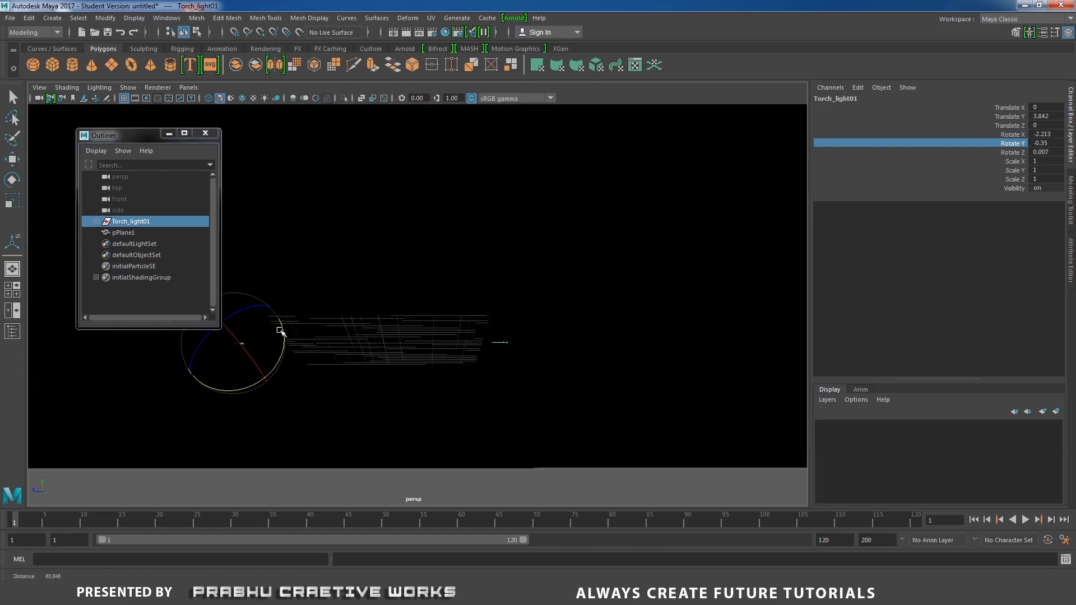
left_click_drag(280, 331, 544, 365, "alt")
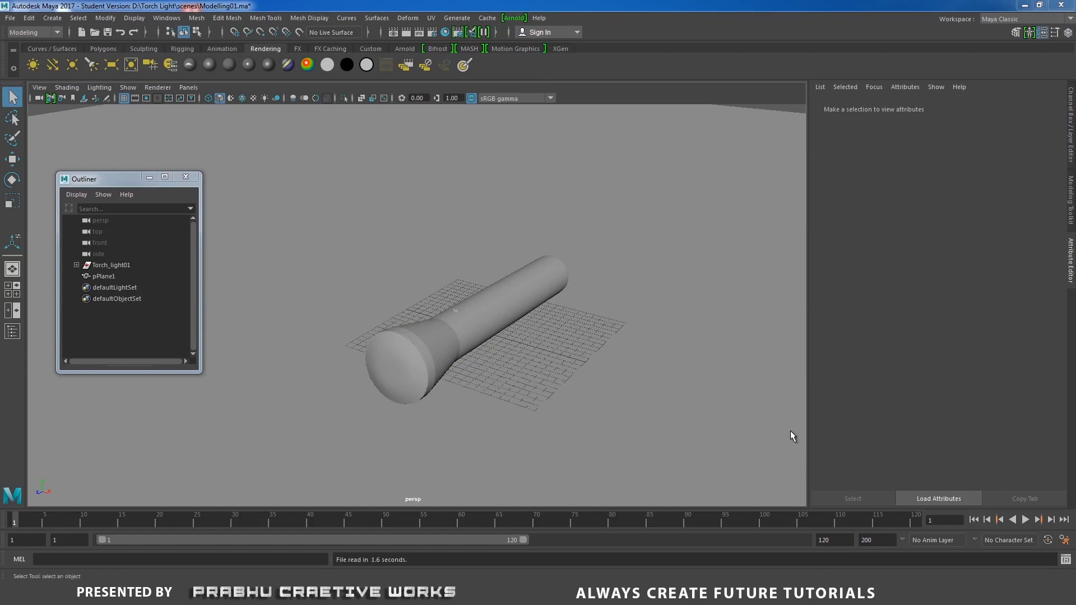
Switch to the four-view layout, minimize the Outliner, and enlarge the top and perspective views to fill the workspace.
left_click(644, 356)
key("space")
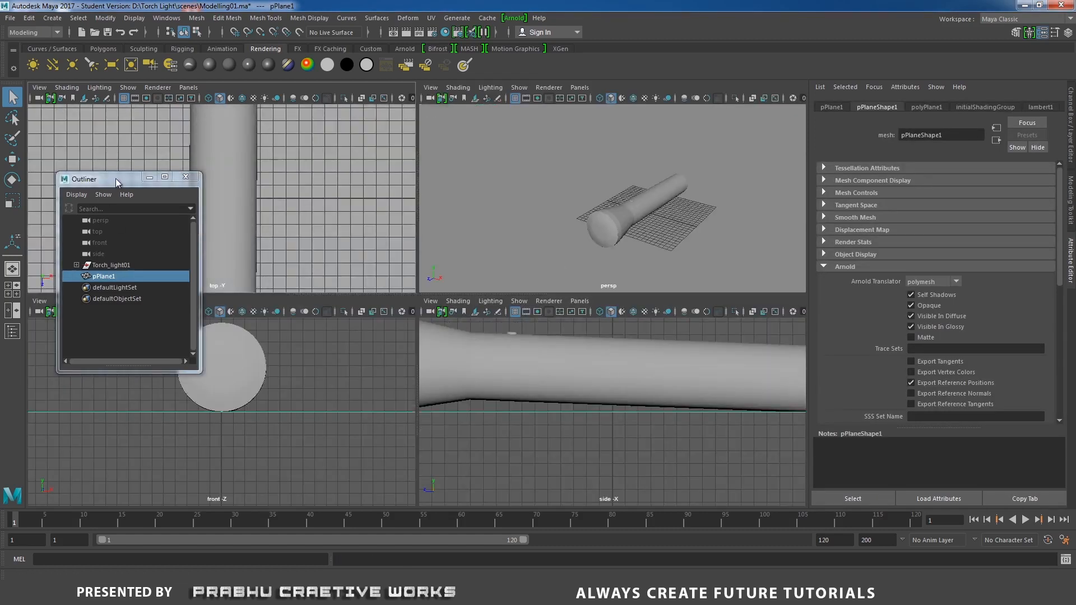
left_click(149, 178)
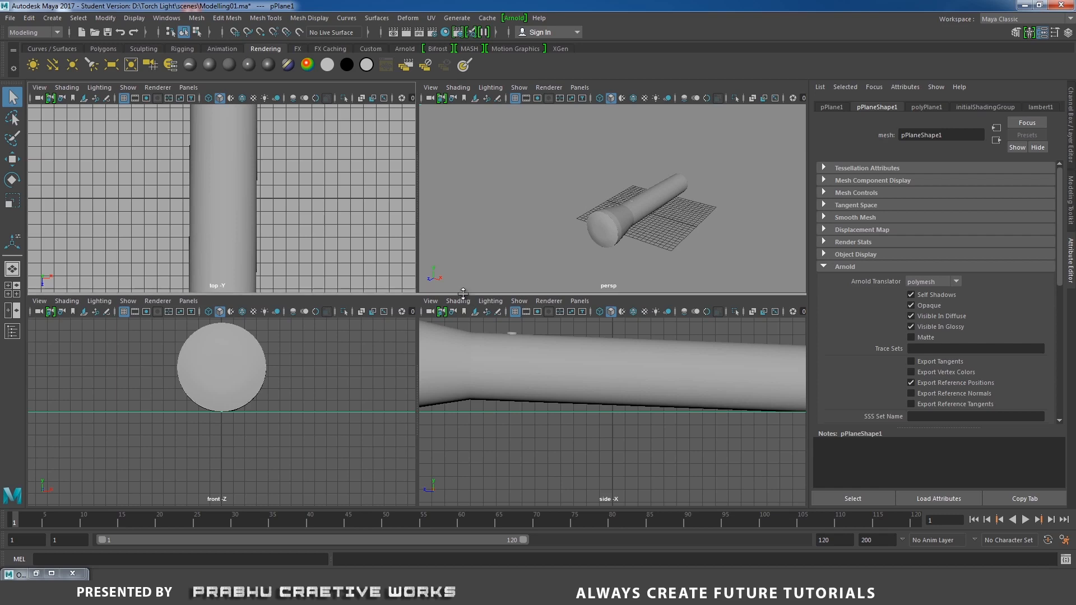
left_click_drag(463, 293, 466, 504)
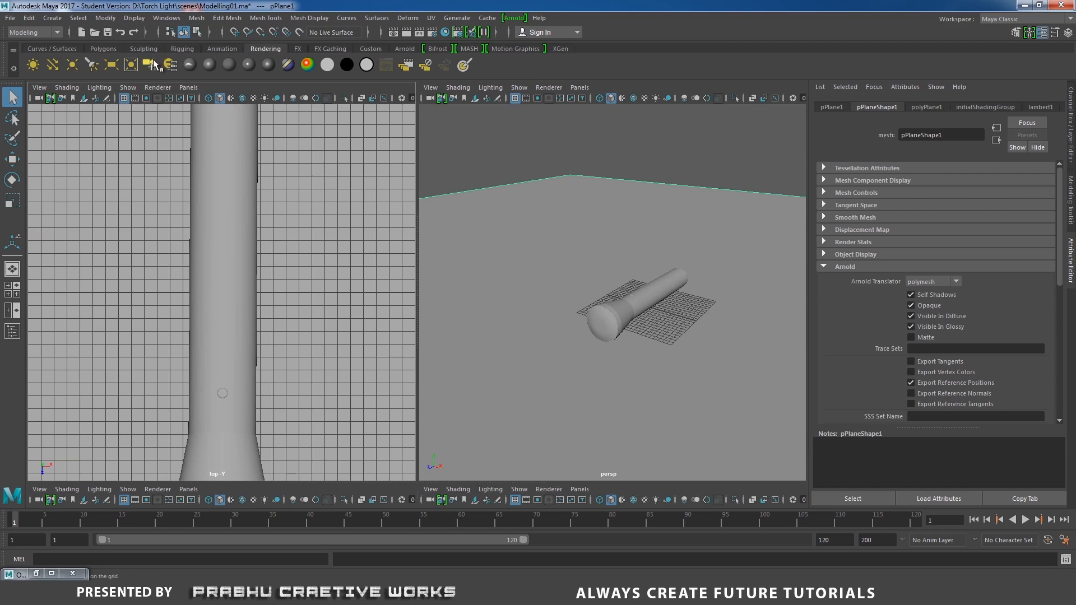
Create a camera and scale it up uniformly to about 13.4.
left_click(150, 64)
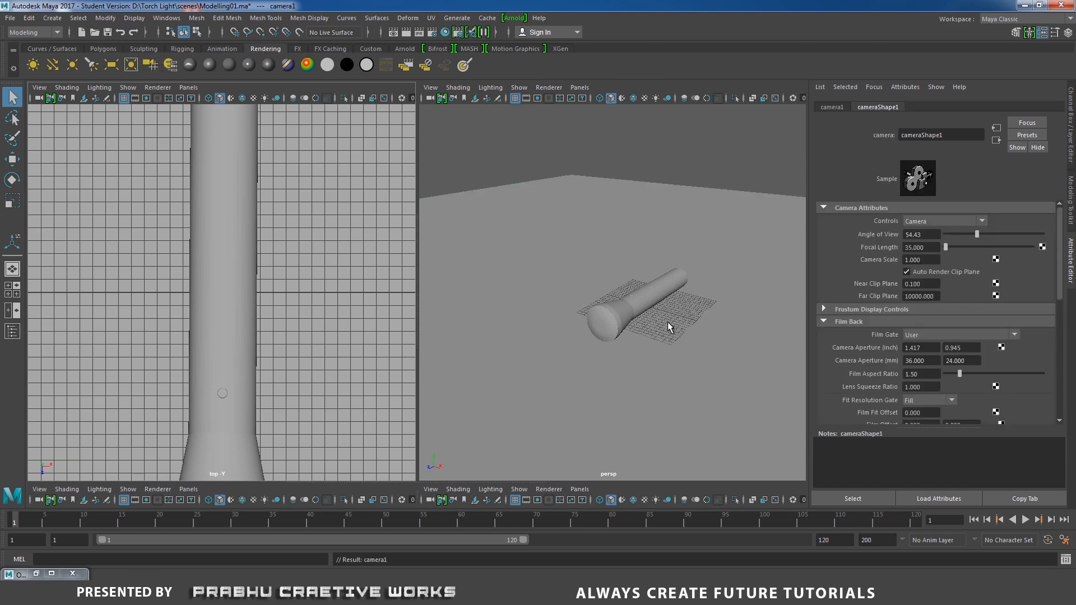
key("r")
middle_click_drag(729, 241, 778, 194)
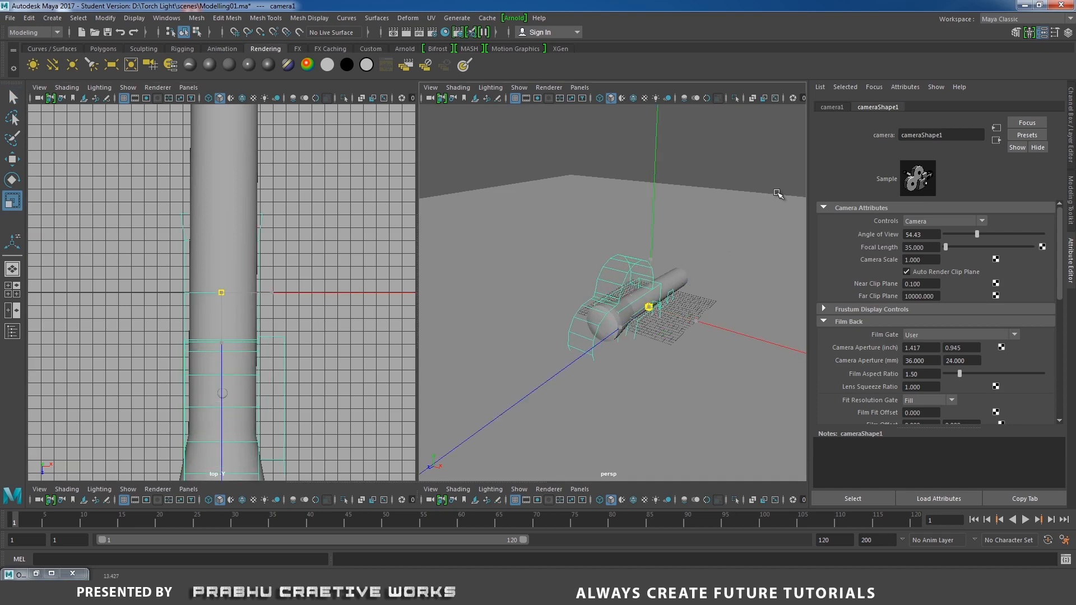
Look through camera1 in the top view's panel and orbit it to frame the torch from the front at an angle.
left_click(185, 88)
mouse_move(193, 100)
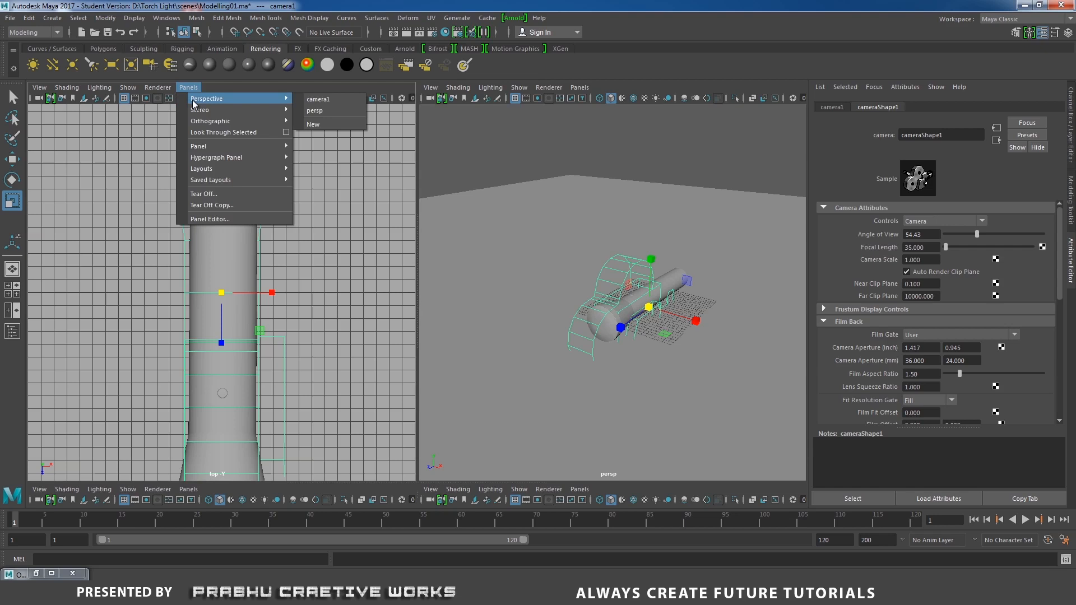
left_click(312, 100)
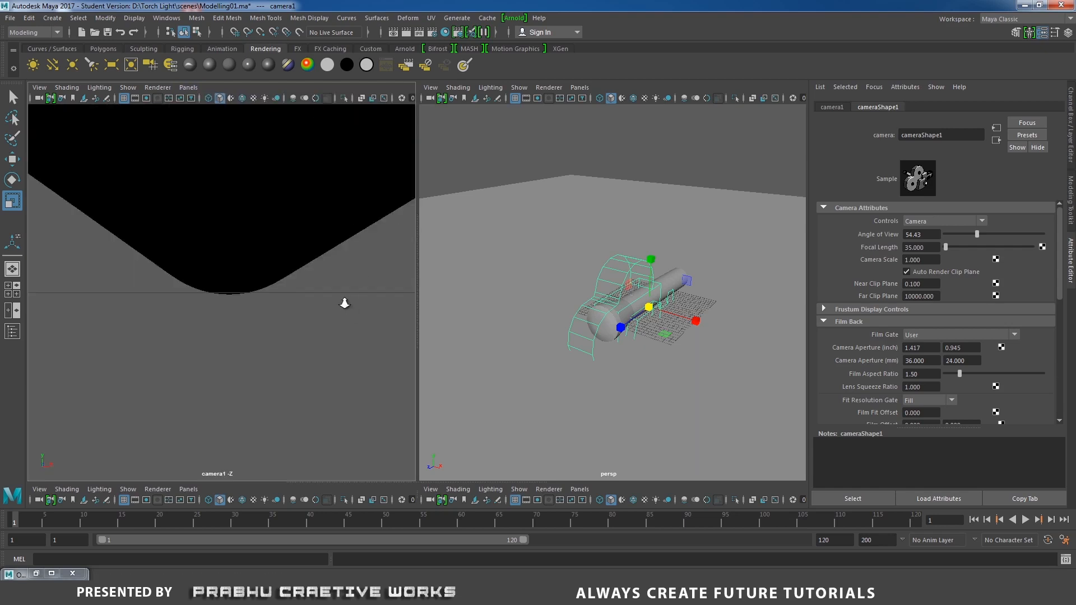
left_click_drag(91, 233, 291, 296, "alt")
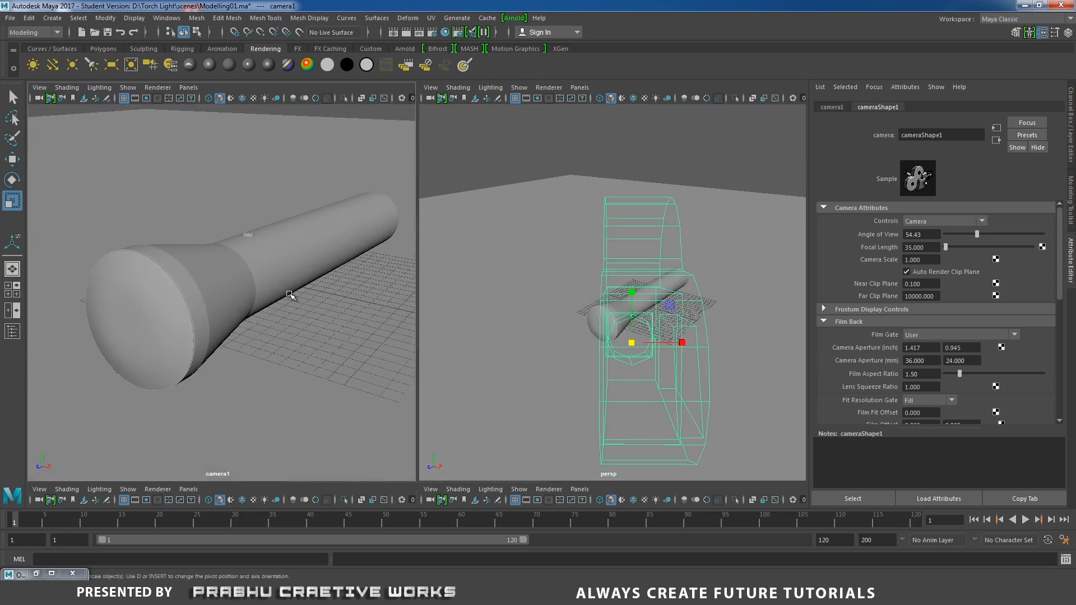
Set camera1's view to Overscan and display its Resolution Gate.
left_click(39, 88)
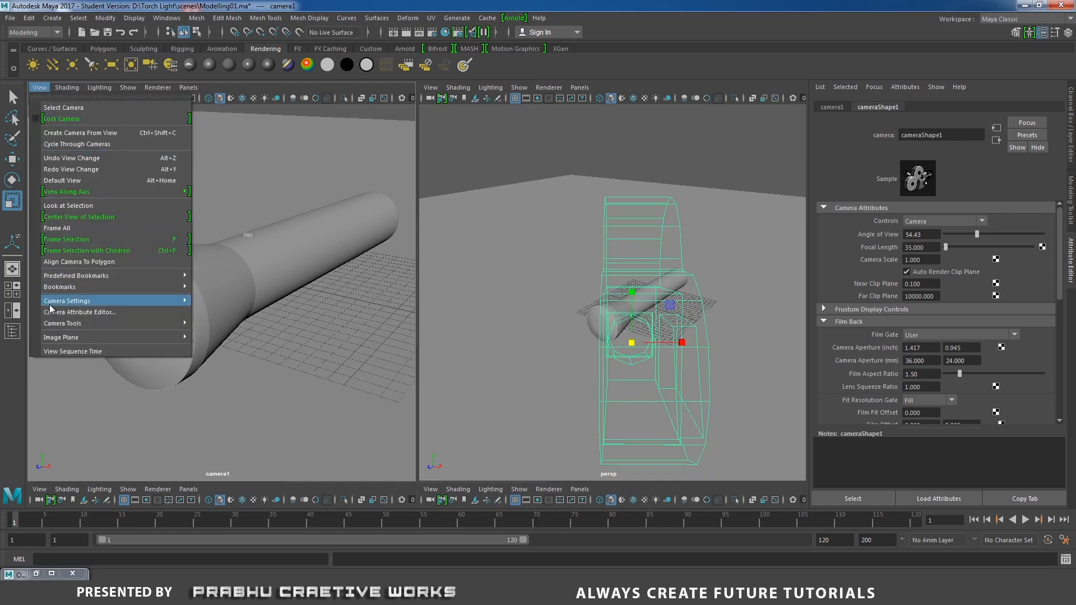
mouse_move(63, 302)
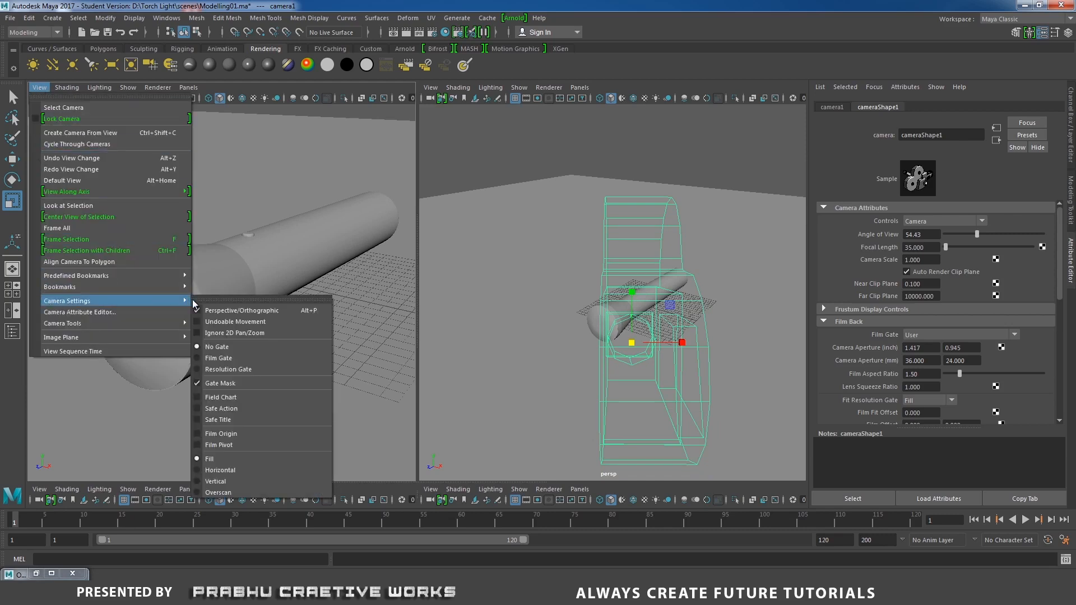
left_click(247, 492)
left_click(45, 87)
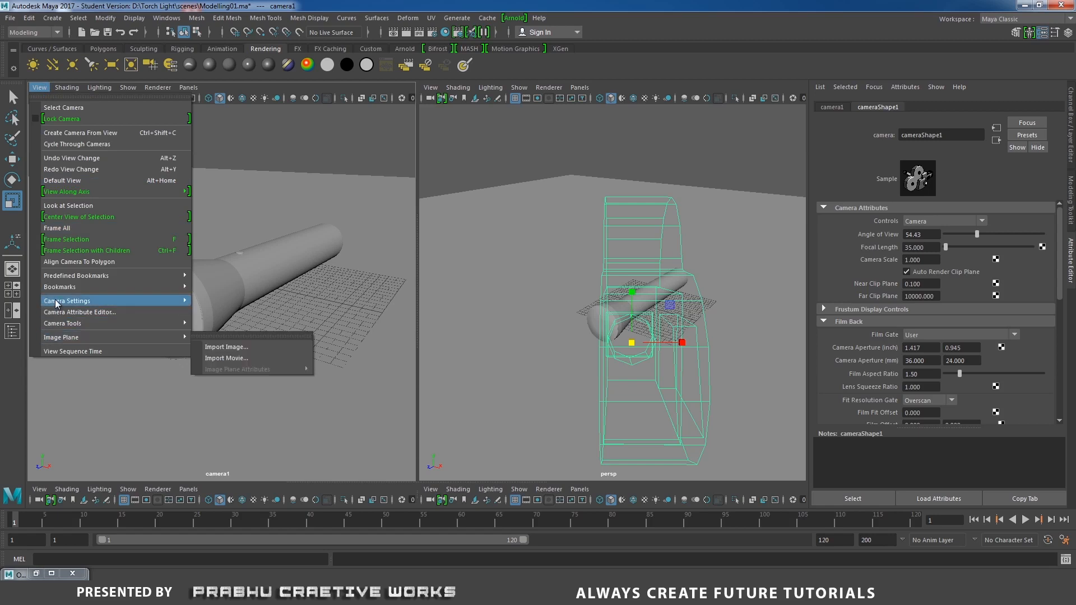
mouse_move(67, 301)
left_click(241, 370)
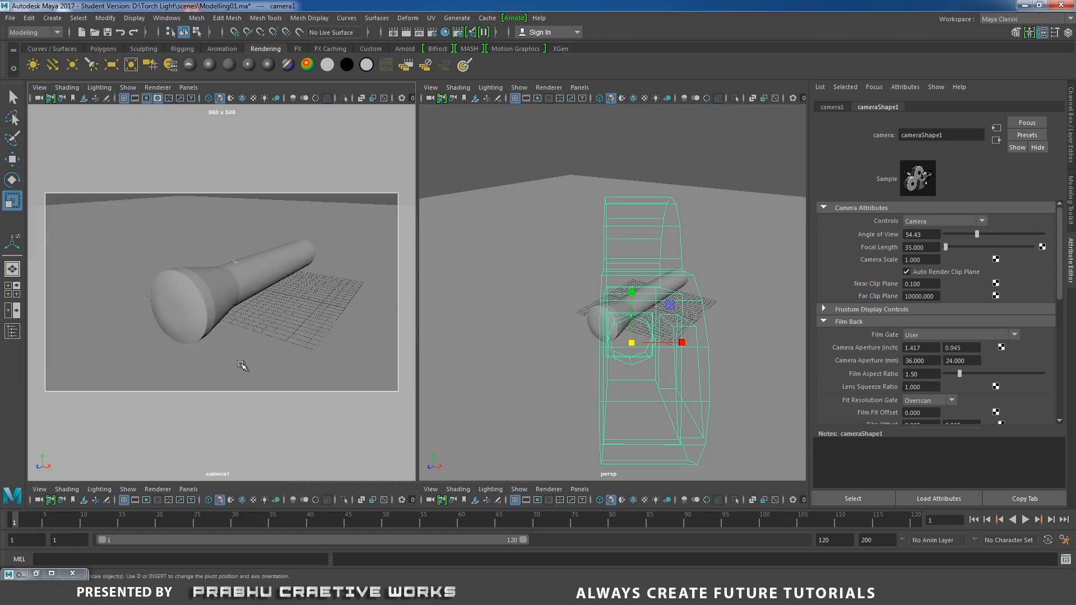
Move camera1 closer and adjust its angle so the torch fills the resolution gate, and select the ground plane.
scroll(288, 302, "up", 6)
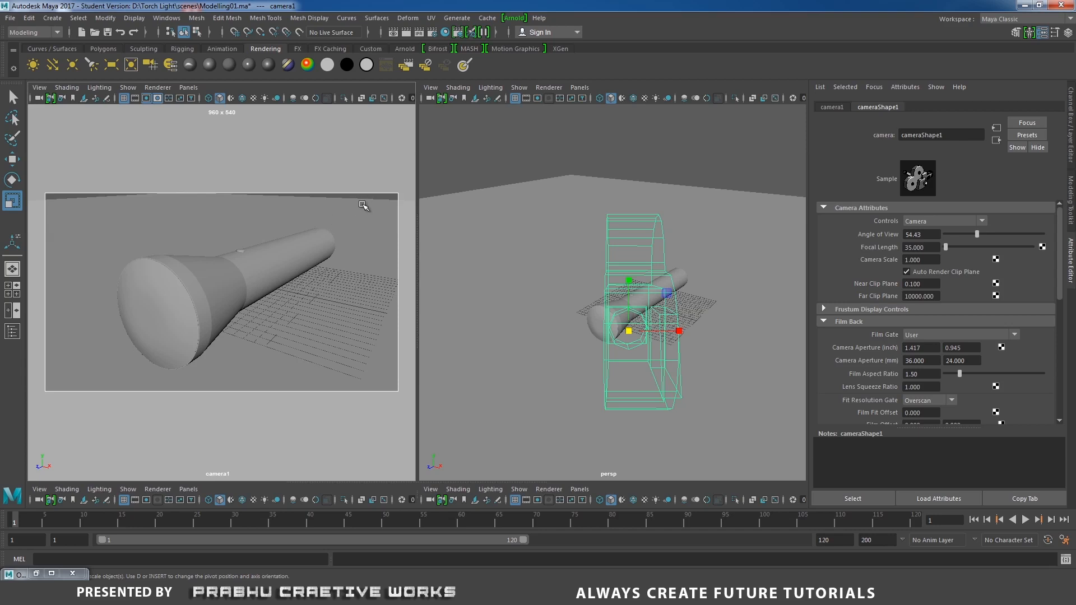
left_click(333, 316)
left_click_drag(273, 289, 359, 220)
left_click_drag(224, 312, 225, 328, "alt")
middle_click_drag(241, 307, 248, 294, "alt")
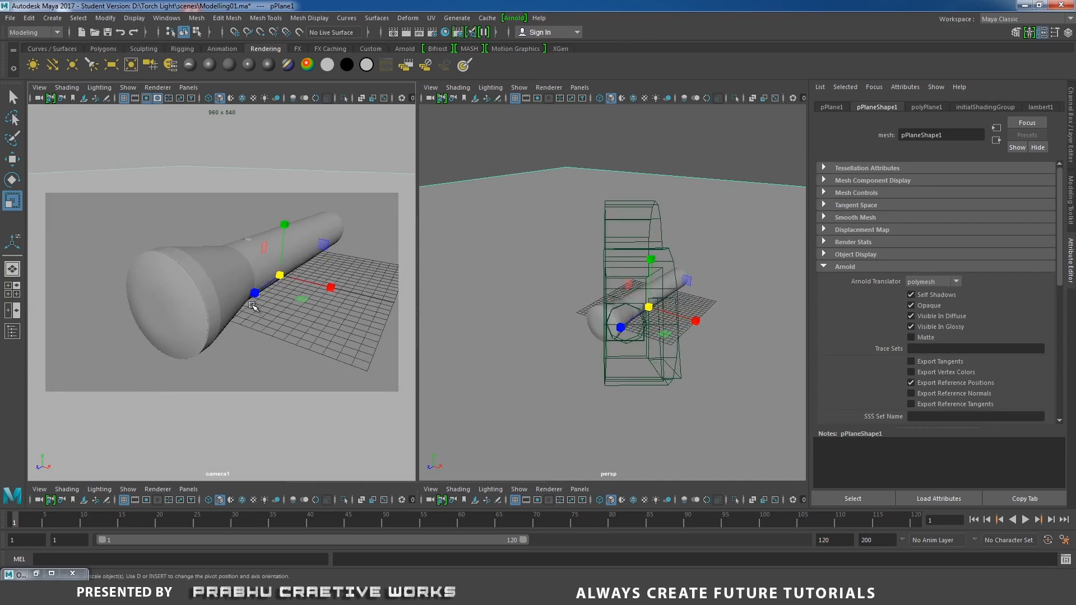
Create an area light and scale it up uniformly to about 5.2.
left_click_drag(248, 303, 252, 312, "alt")
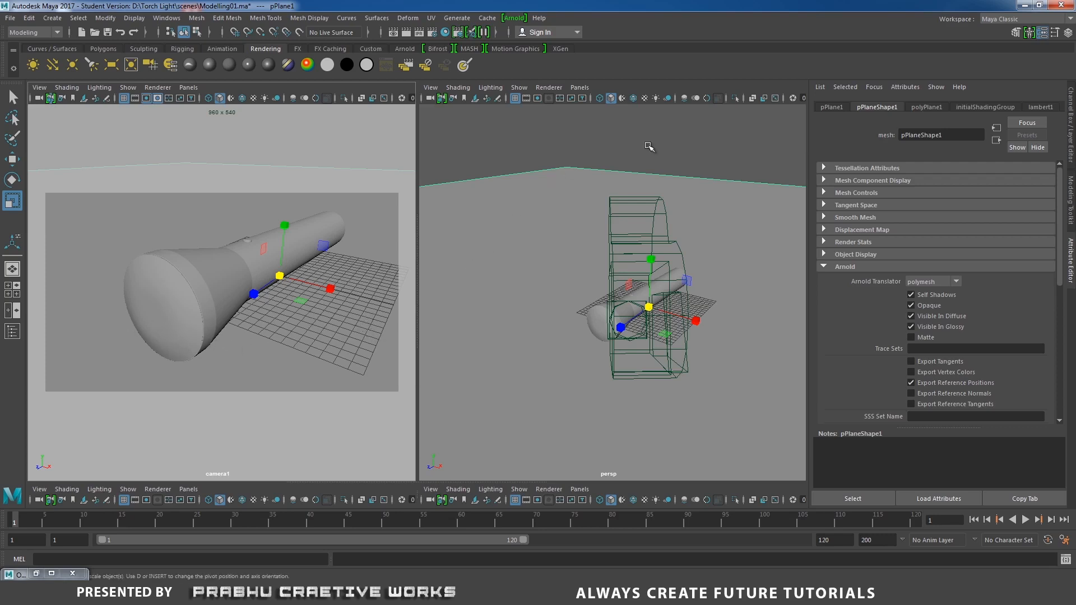
left_click(670, 138)
left_click_drag(620, 216, 637, 310, "alt")
left_click_drag(713, 295, 678, 297, "alt")
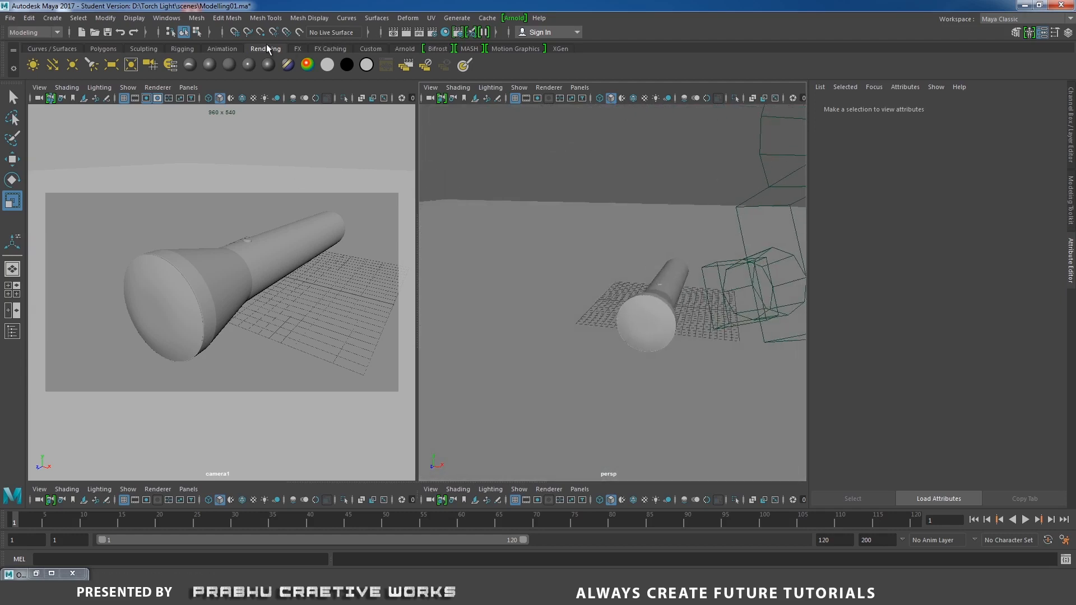
left_click(111, 65)
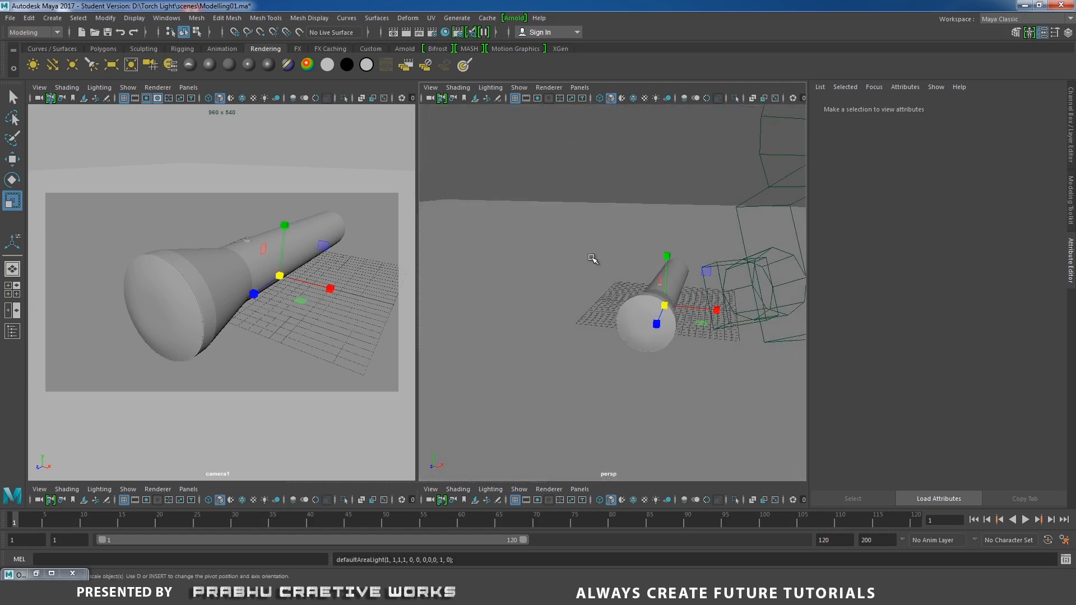
left_click_drag(640, 291, 695, 306, "alt")
key("w")
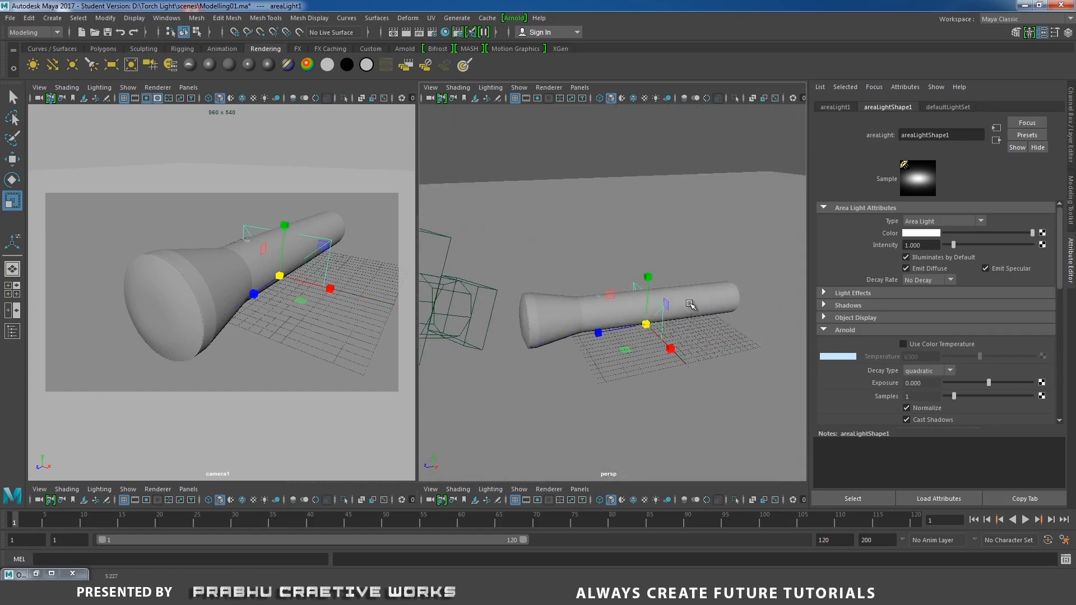
Raise the area light above the torch to a Translate Y of about 27.4.
left_click_drag(650, 266, 685, 171)
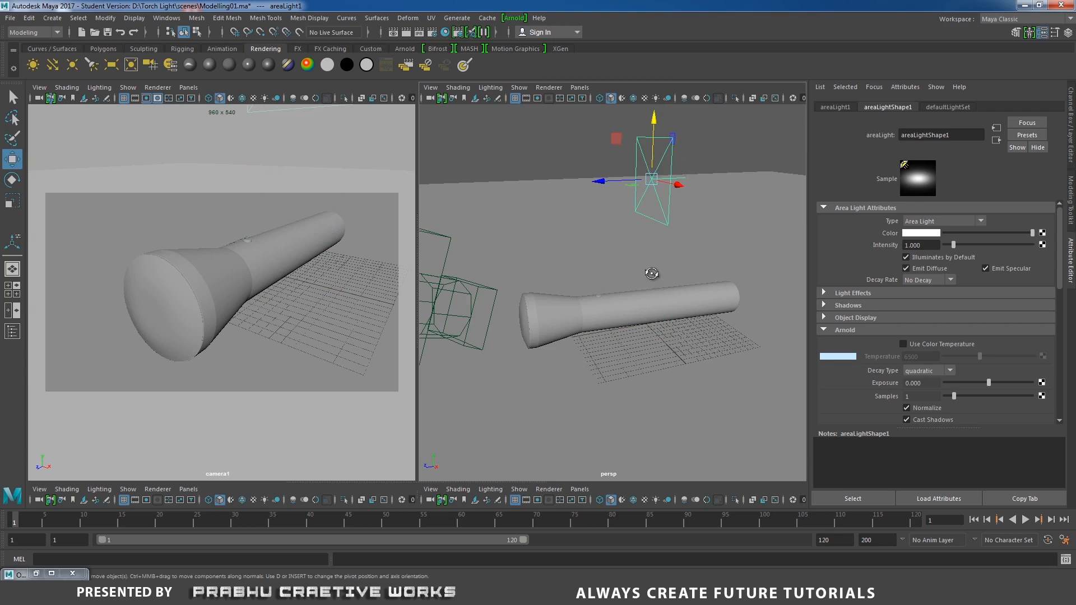
left_click_drag(648, 272, 653, 266, "alt")
left_click_drag(660, 116, 660, 75)
scroll(585, 204, "down", 5)
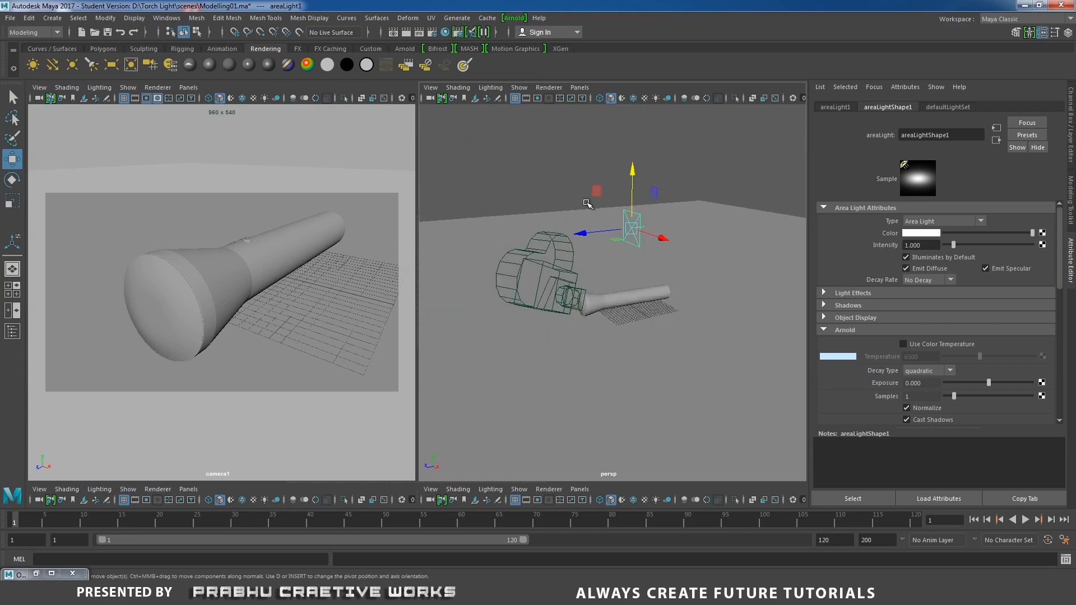
Rotate the area light to face straight down, with Rotate X set to -90.
mouse_move(603, 219)
left_mouse_down("alt")
mouse_move(605, 200)
mouse_move(620, 206)
left_mouse_up("alt")
key("e")
left_click(1073, 117)
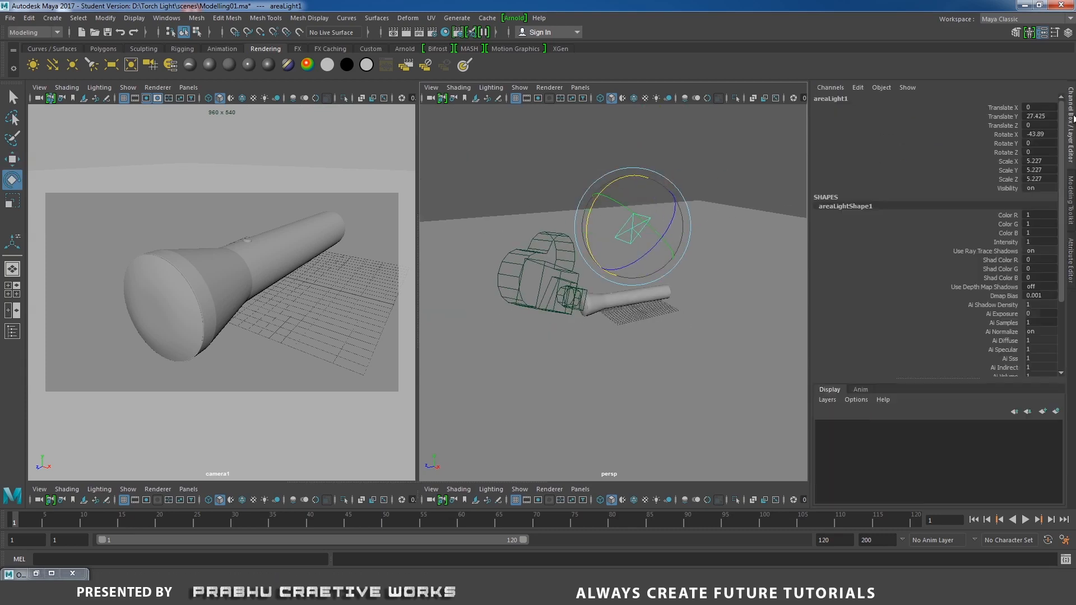
left_click(1044, 134)
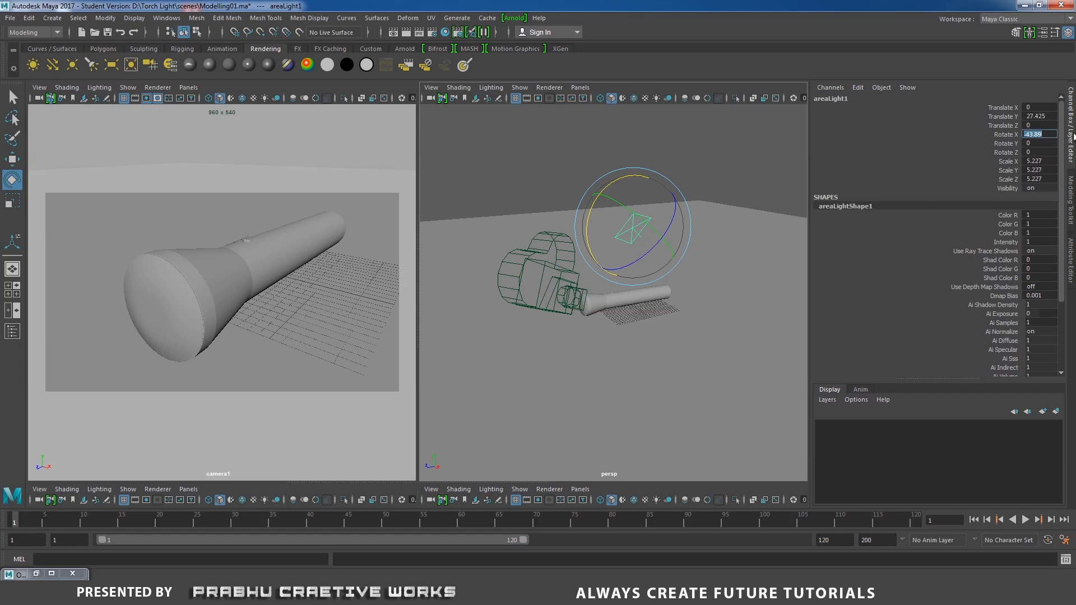
key("Return")
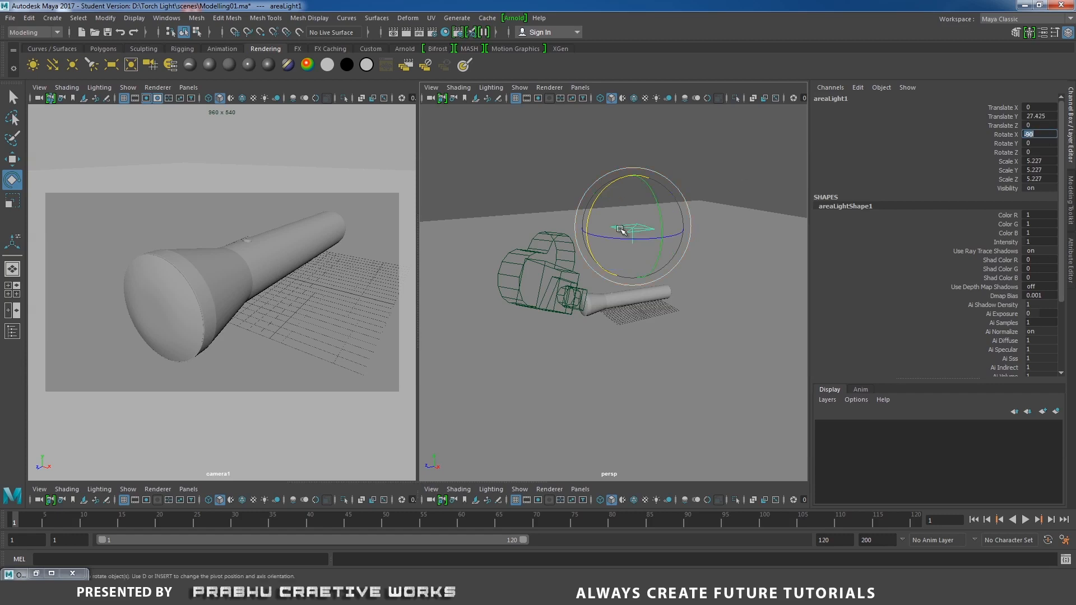
Raise the area light to a Translate Y of about 52.4 and enlarge it uniformly to about 13.7.
left_click_drag(625, 228, 658, 232, "alt")
key("w")
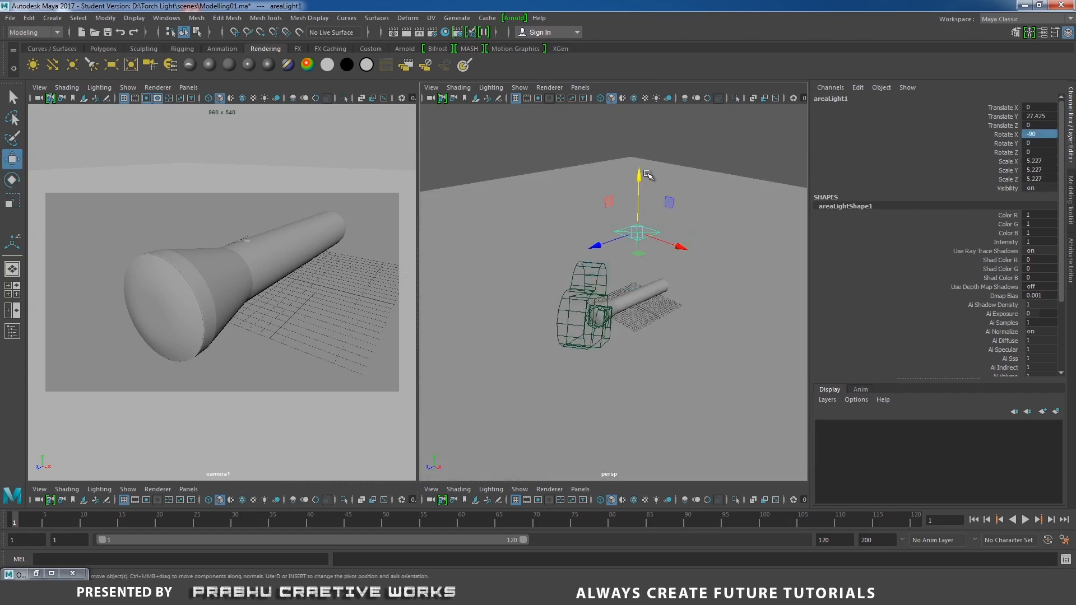
left_click_drag(640, 175, 674, 188)
key("r")
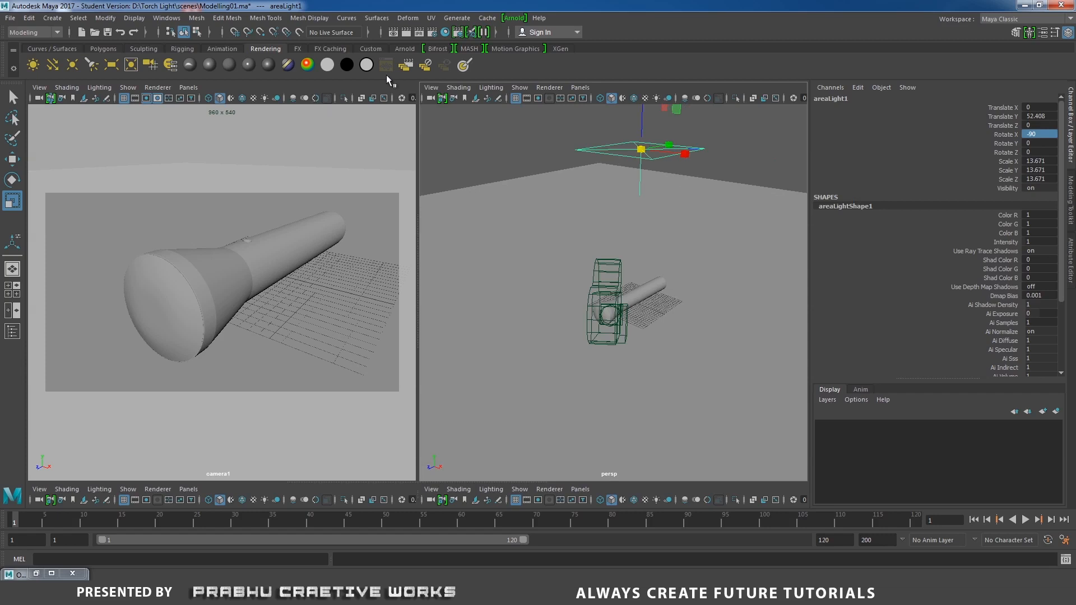
Open the Arnold Render View to render the scene through cameraShape1.
left_click(513, 19)
left_click(543, 39)
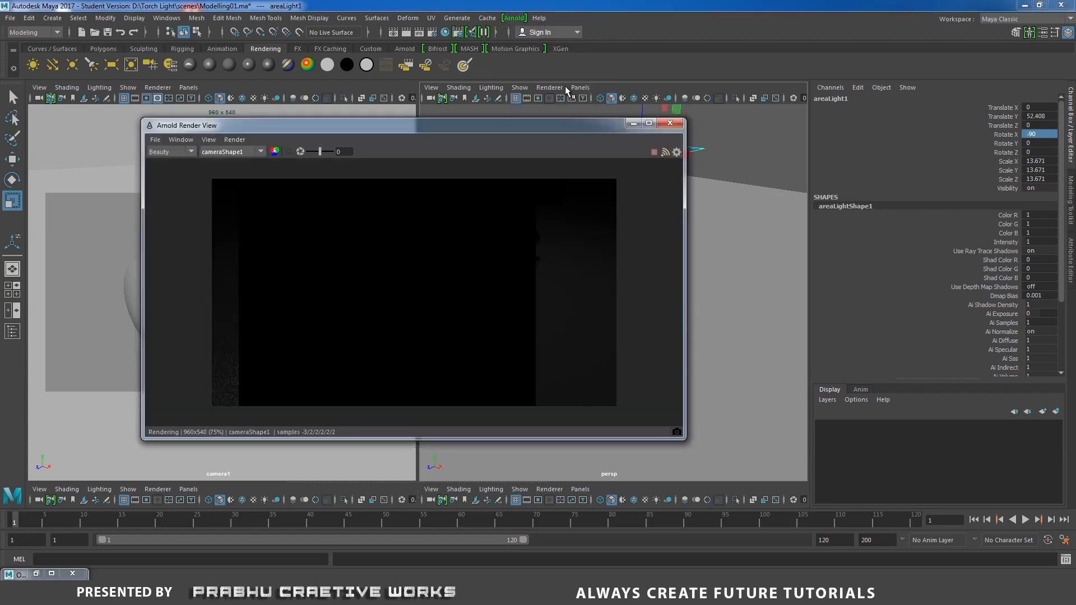
left_click_drag(436, 127, 506, 130)
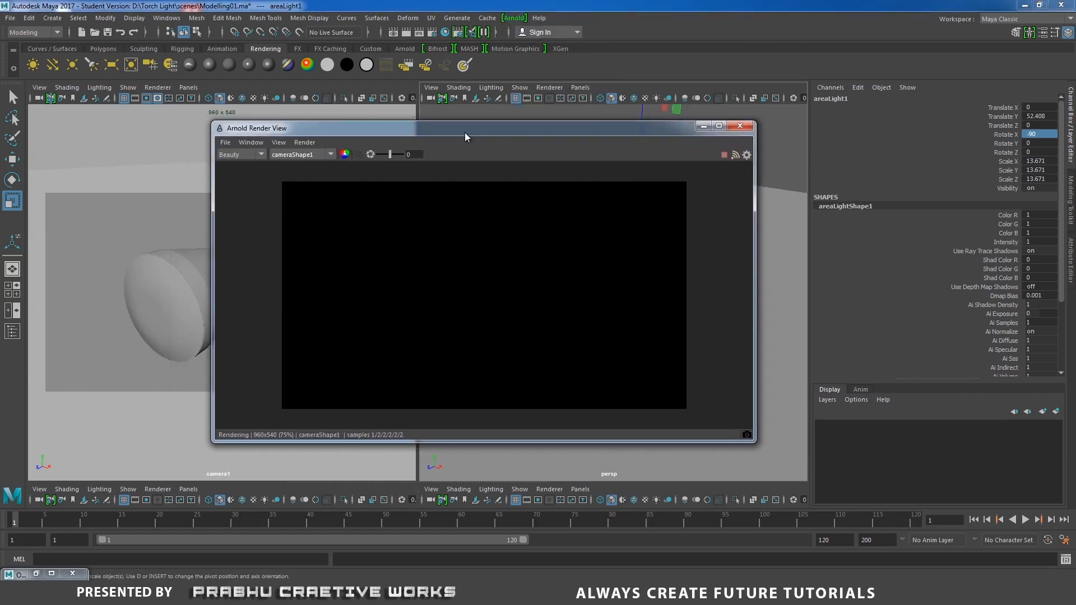
Switch the render camera to perspShape and back to cameraShape1.
left_click(296, 157)
left_click(293, 166)
left_click_drag(296, 135, 471, 126)
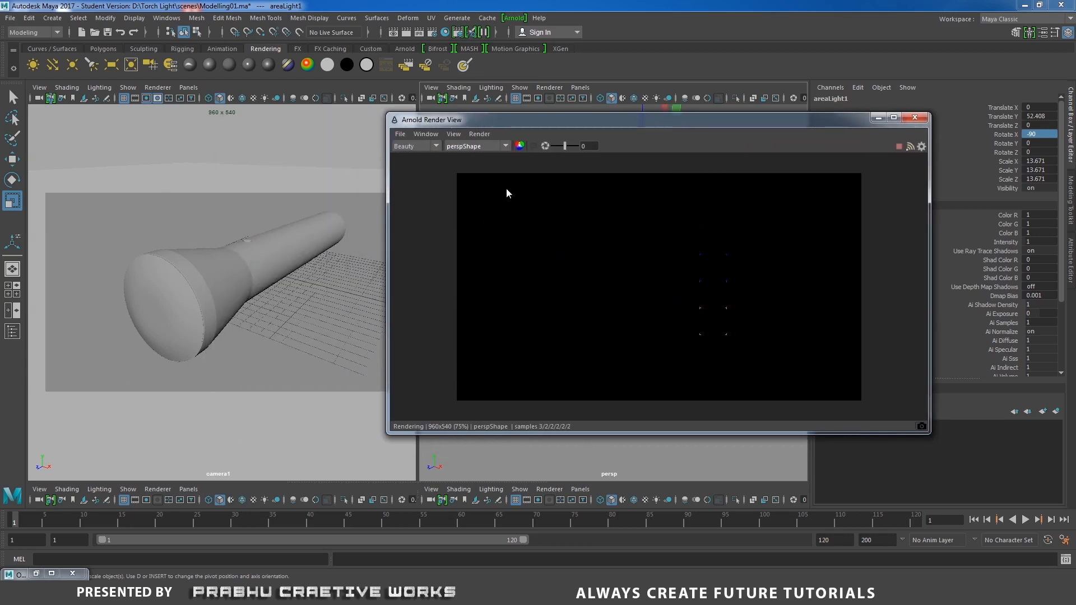
left_click(472, 147)
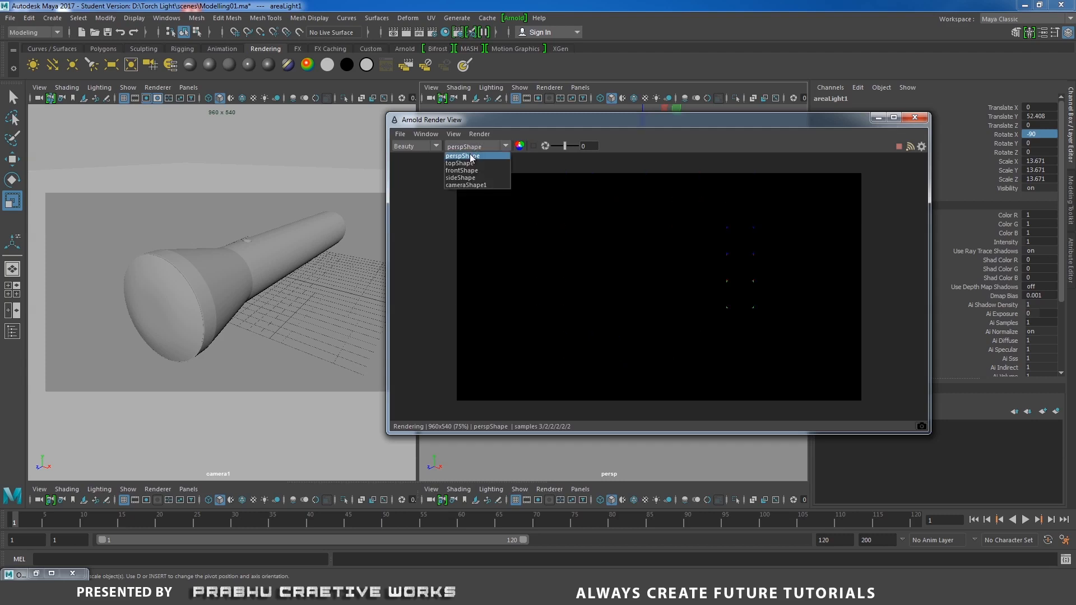
left_click(467, 185)
Narrow the Arnold Render View window and place it over camera1's panel, leaving the perspective view uncovered.
left_click_drag(567, 120, 276, 171)
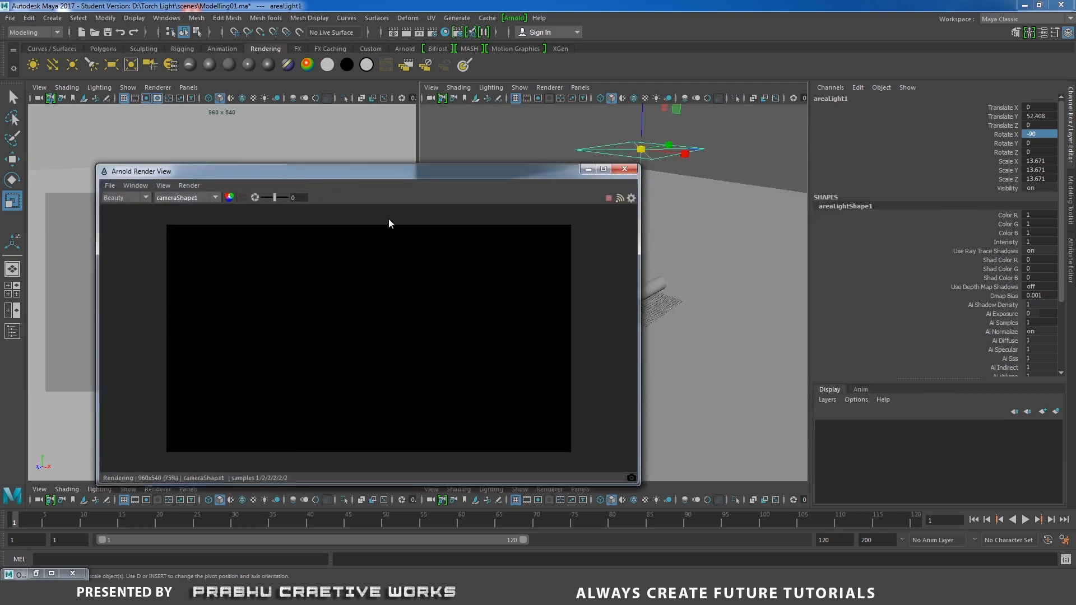
left_click_drag(638, 281, 514, 286)
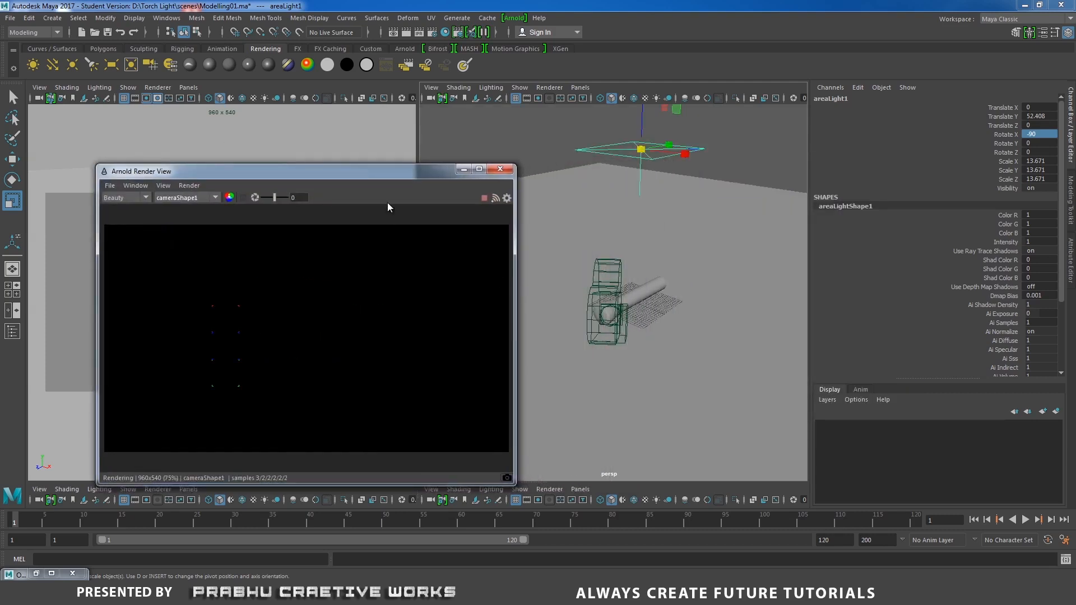
left_click_drag(371, 173, 307, 150)
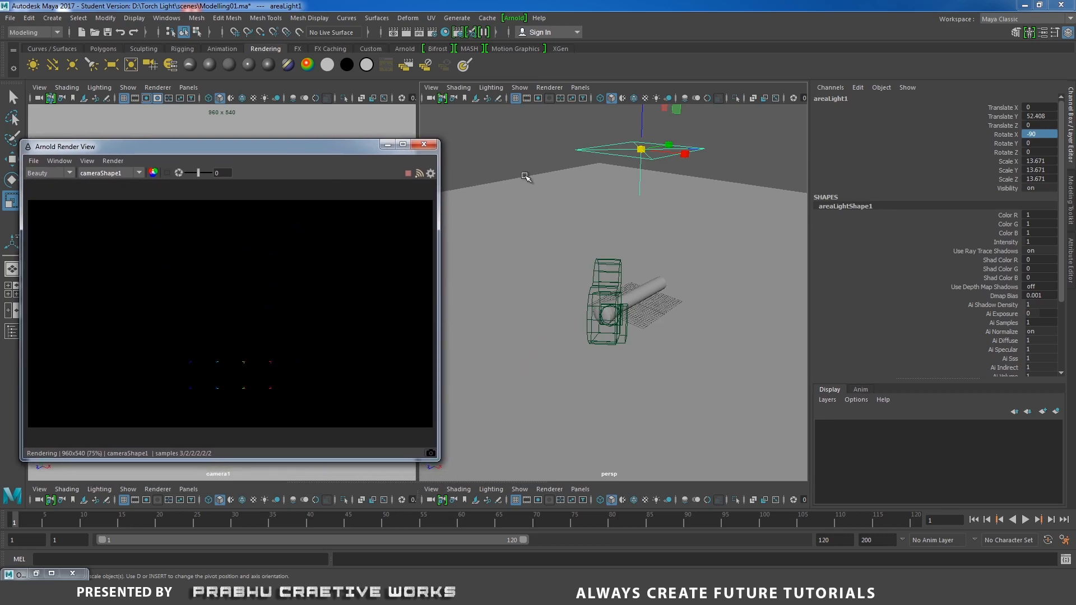
left_click_drag(617, 177, 650, 181, "alt")
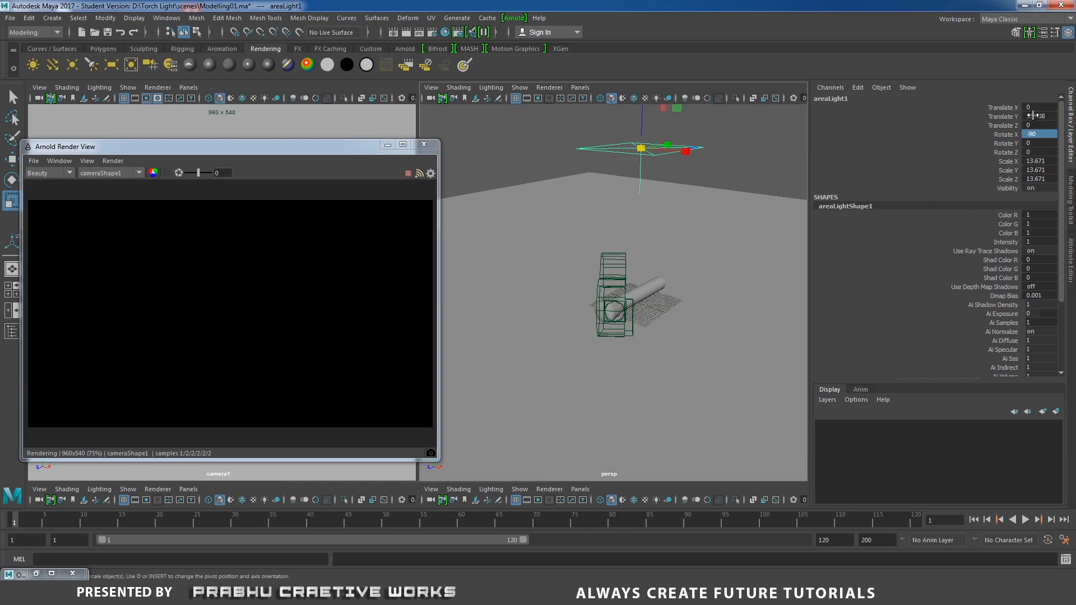
Rename the area light's shape node to fill_areaLightShape1.
left_click(819, 100)
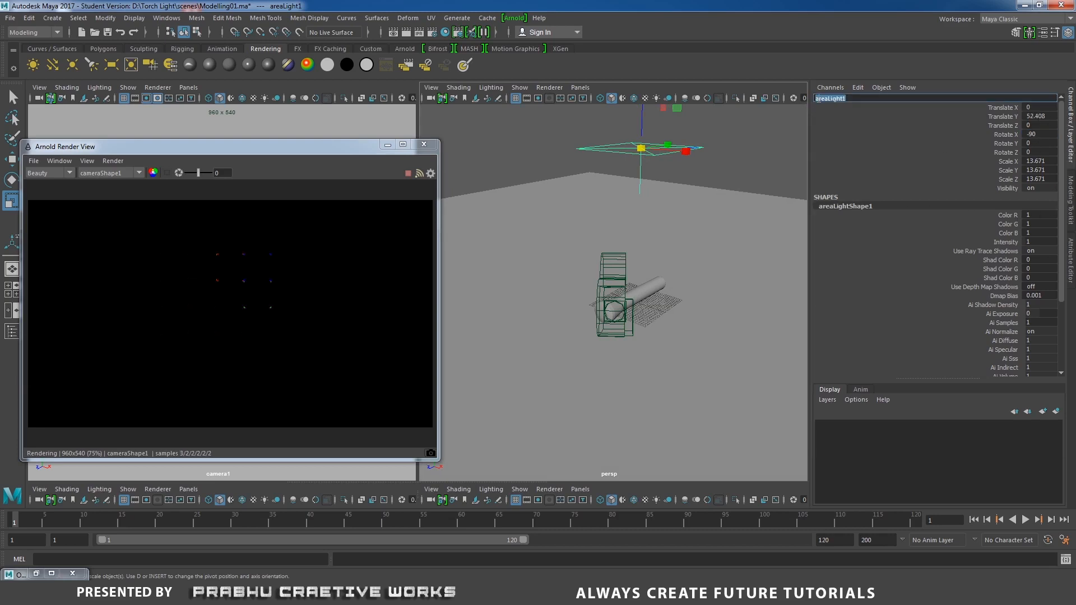
key("Left")
left_click(1072, 262)
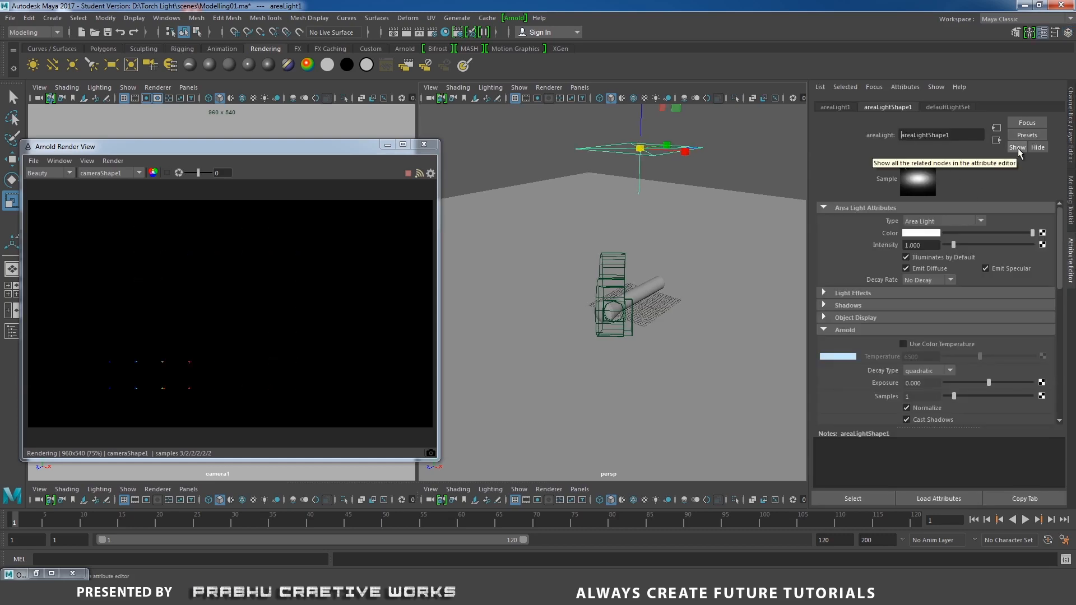
type("fill_")
key("Return")
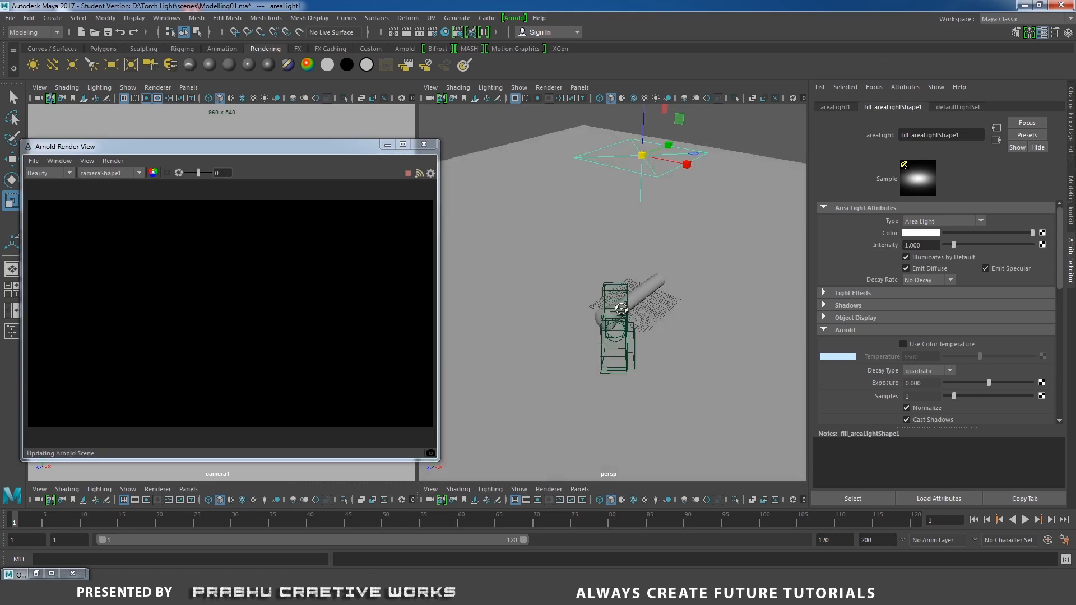
Hide cameras in the perspective view.
left_click_drag(615, 247, 642, 368, "alt")
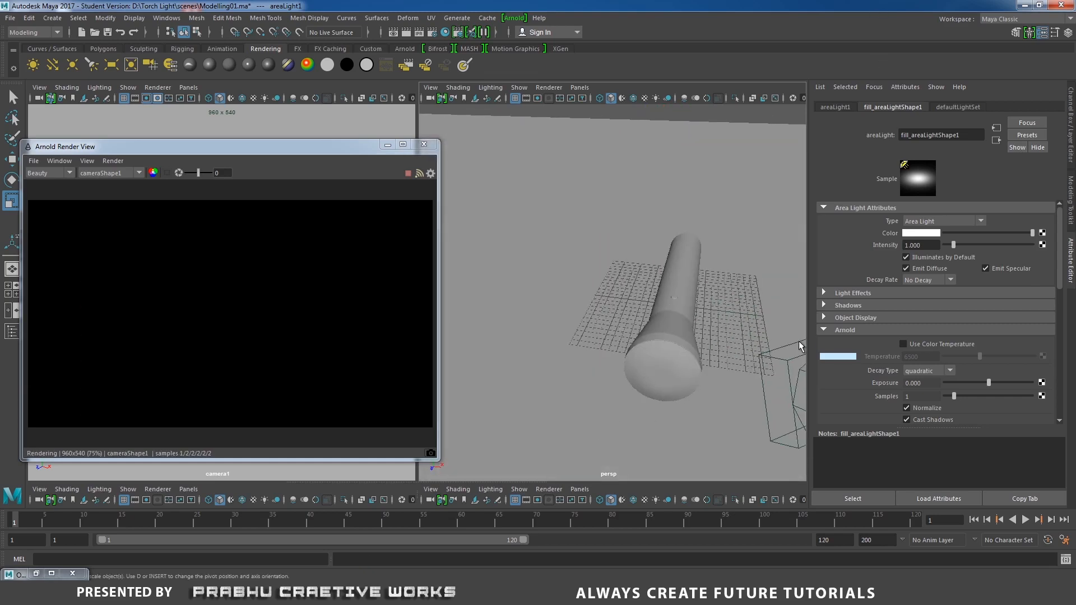
scroll(637, 309, "down", 5)
scroll(672, 295, "up", 1)
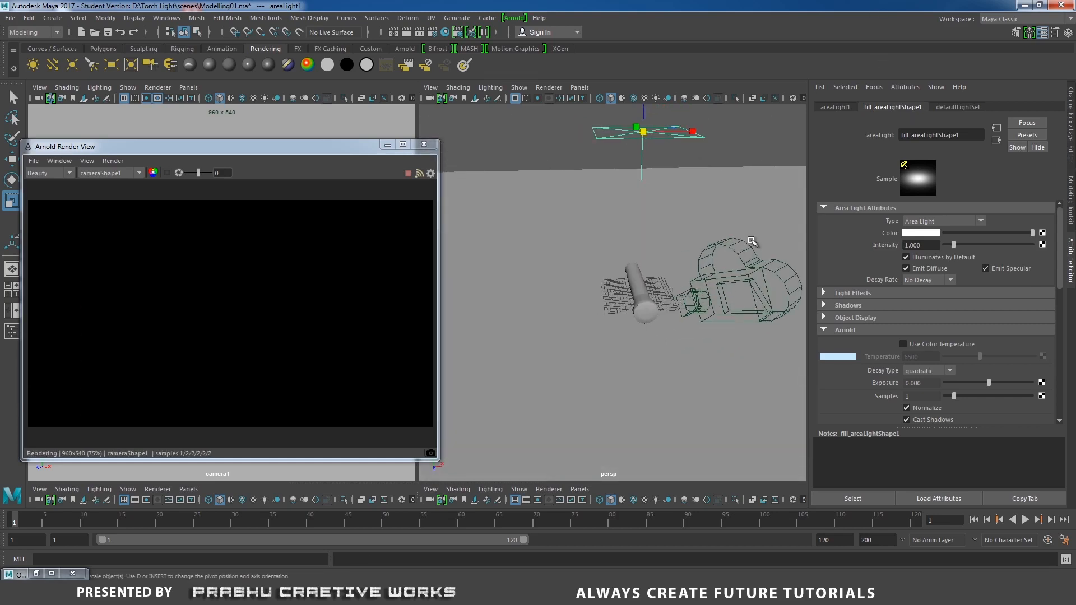
left_click(519, 88)
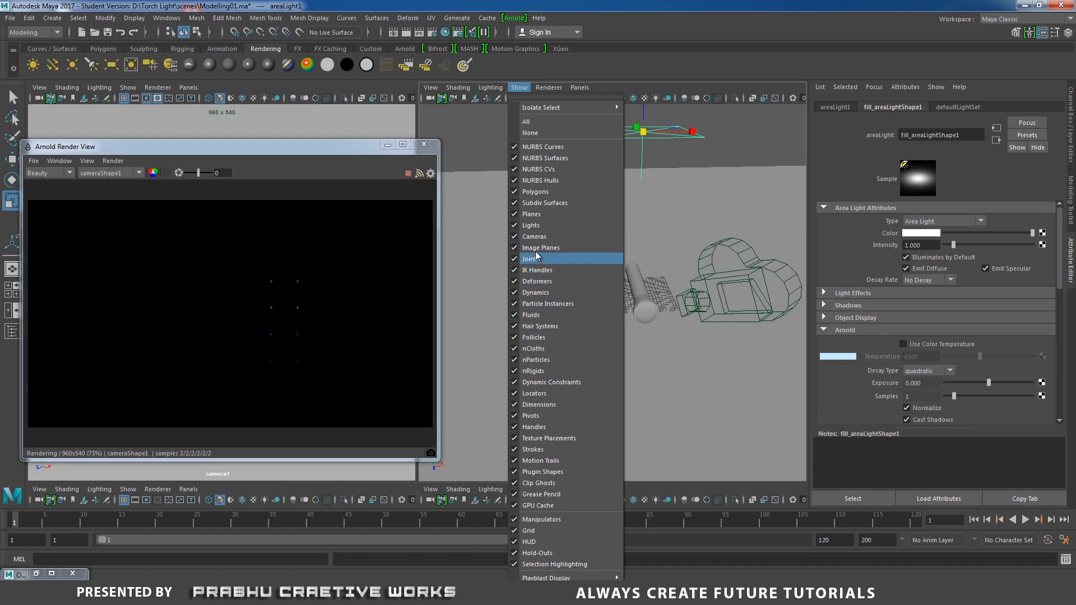
left_click(514, 237)
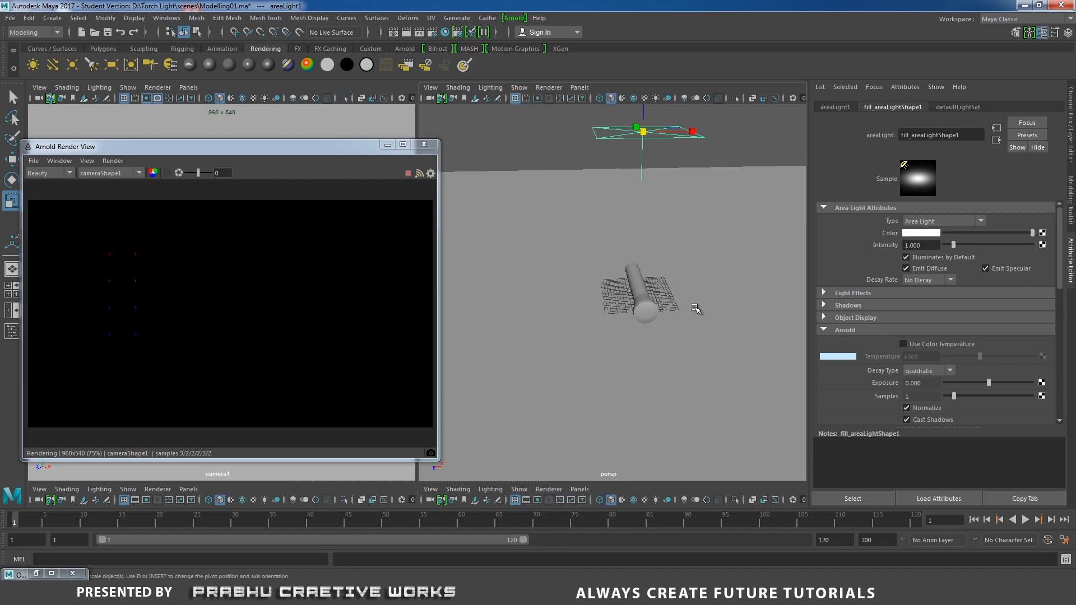
left_click_drag(697, 310, 616, 306, "alt")
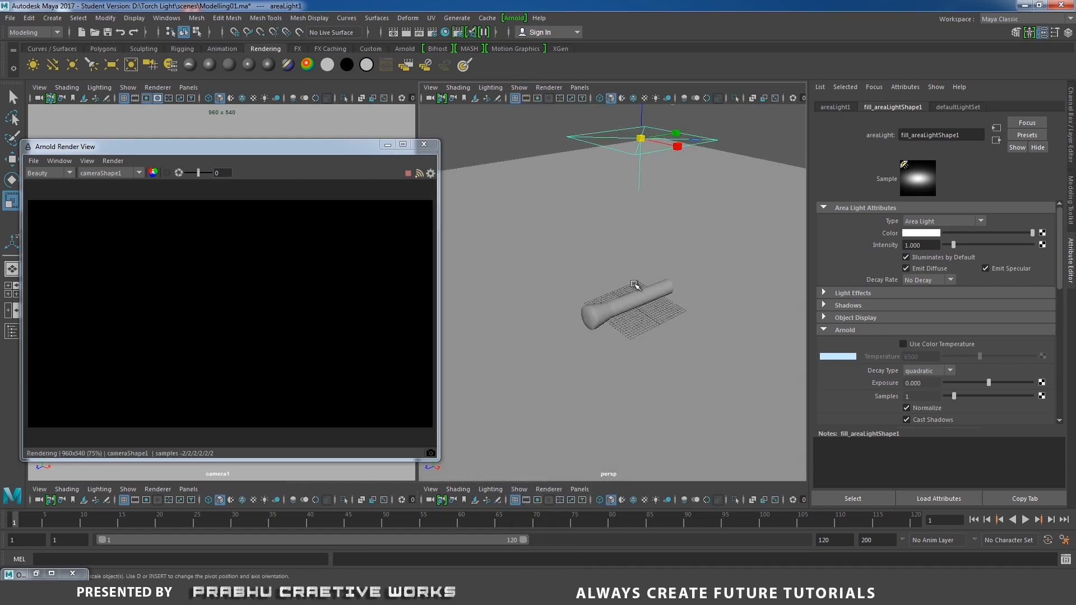
Set the fill area light's Arnold exposure to 7.
left_click(846, 331)
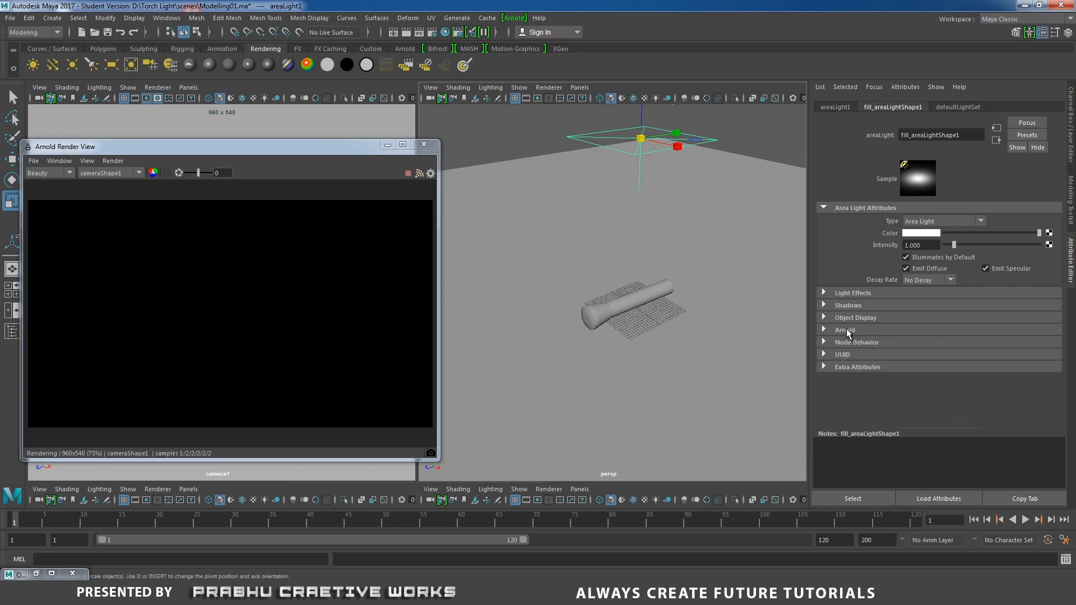
left_click(847, 329)
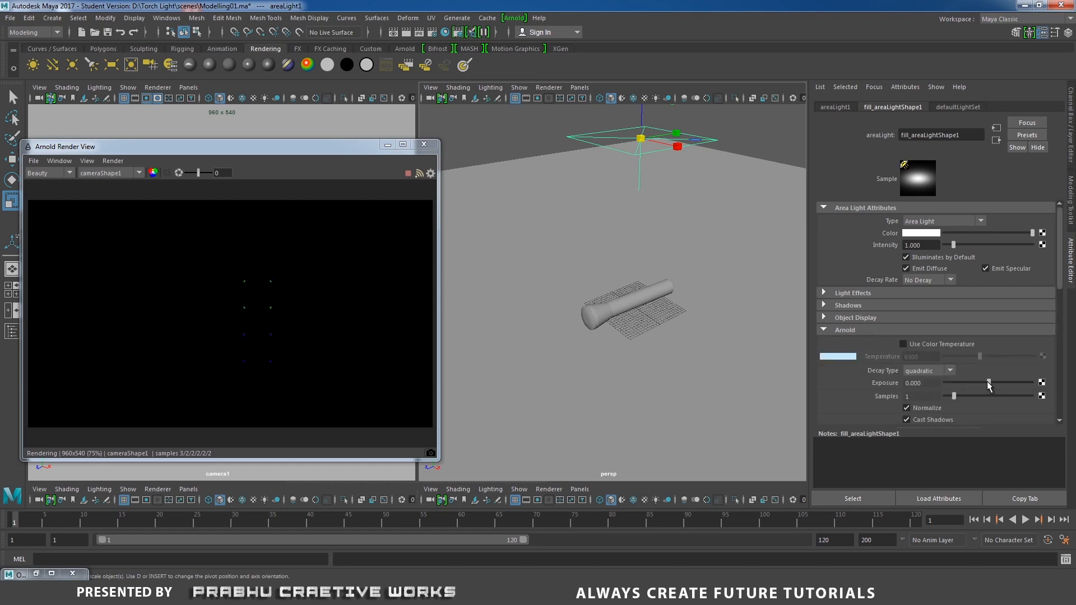
left_click_drag(989, 384, 1033, 383)
type("7")
key("Return")
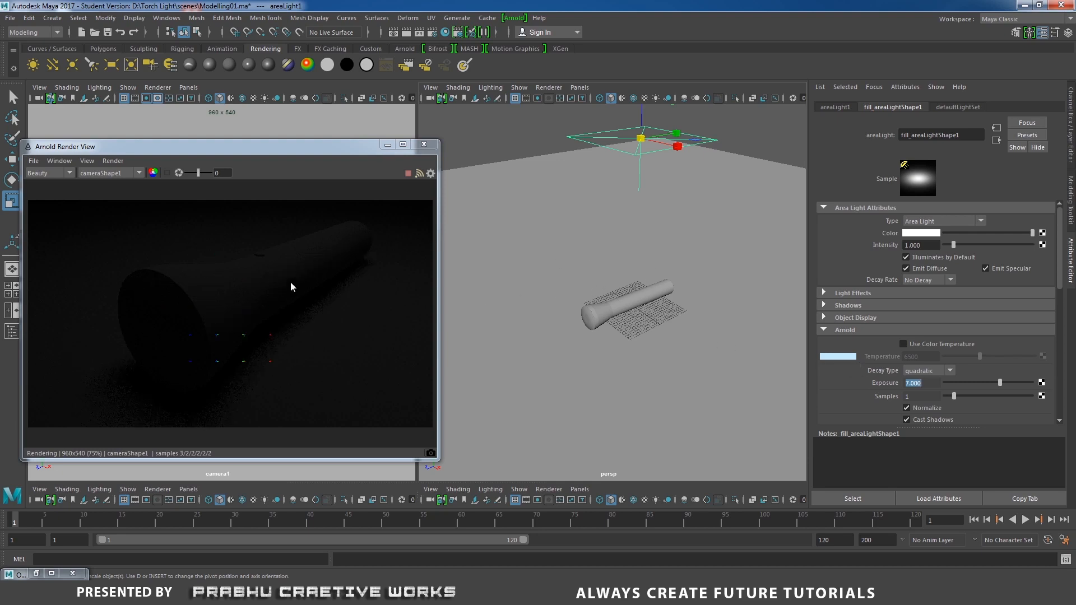
Assign a new aiStandard material to torch_light_body01 and button01 inside the Torch_light01 group.
middle_click_drag(627, 309, 643, 260, "alt")
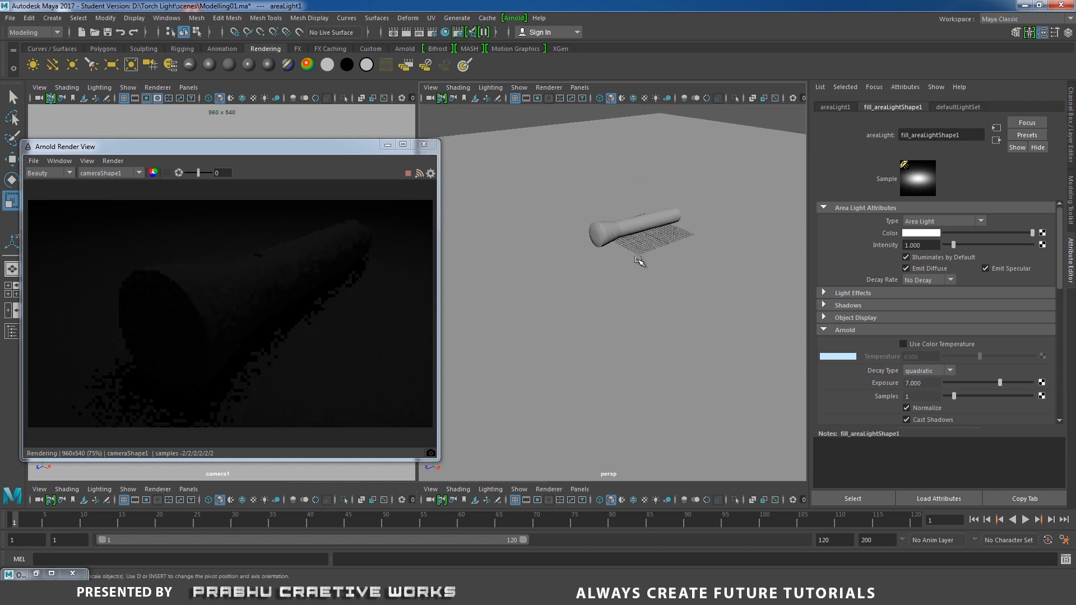
scroll(720, 224, "up", 5)
scroll(720, 224, "down", 5)
left_click_drag(661, 368, 629, 300, "alt")
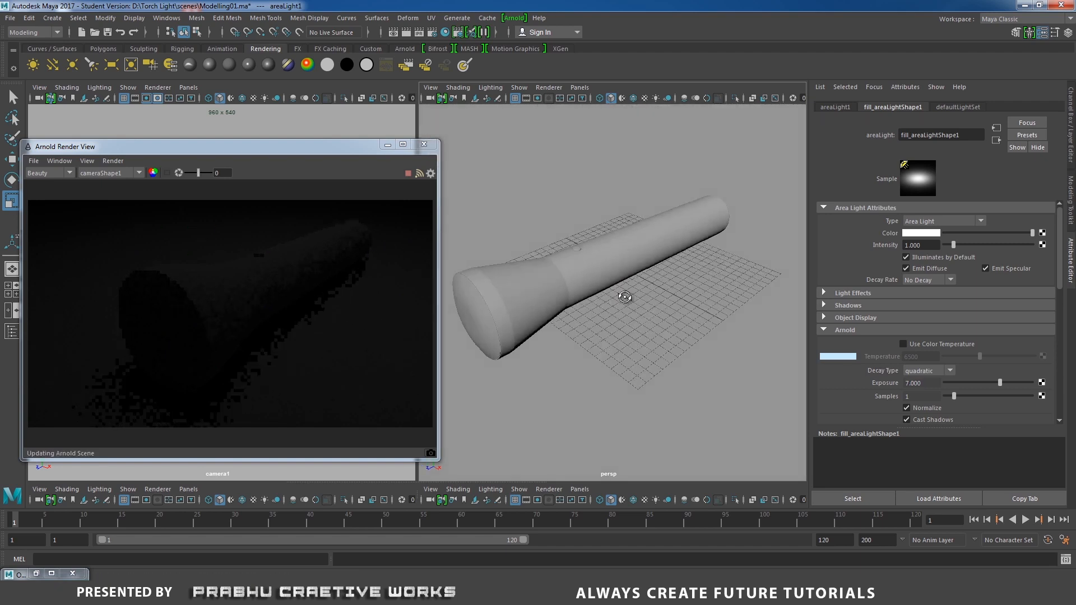
scroll(675, 306, "up", 4)
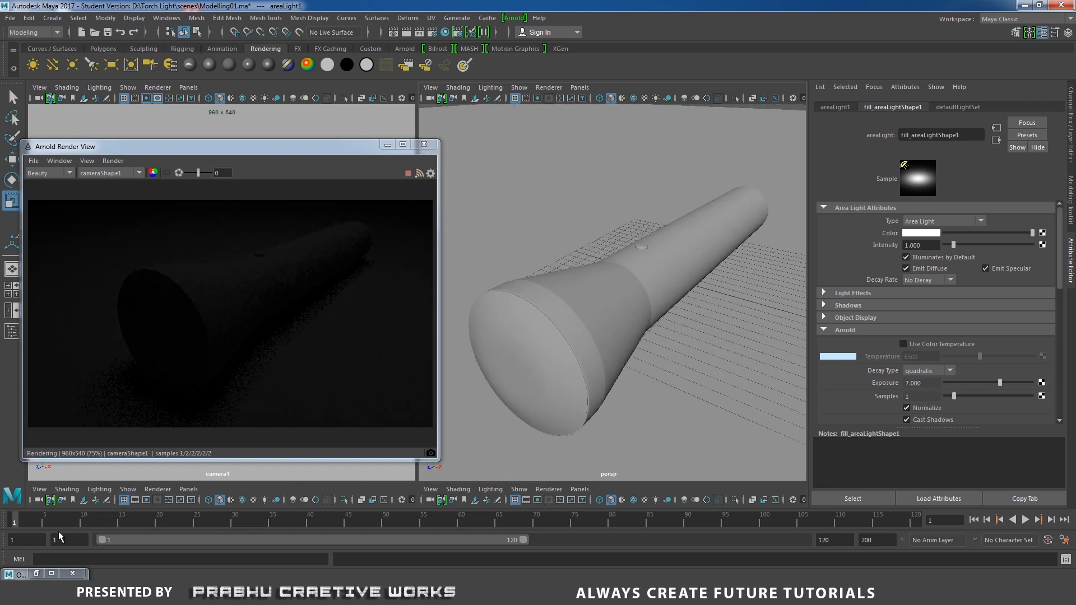
left_click(46, 575)
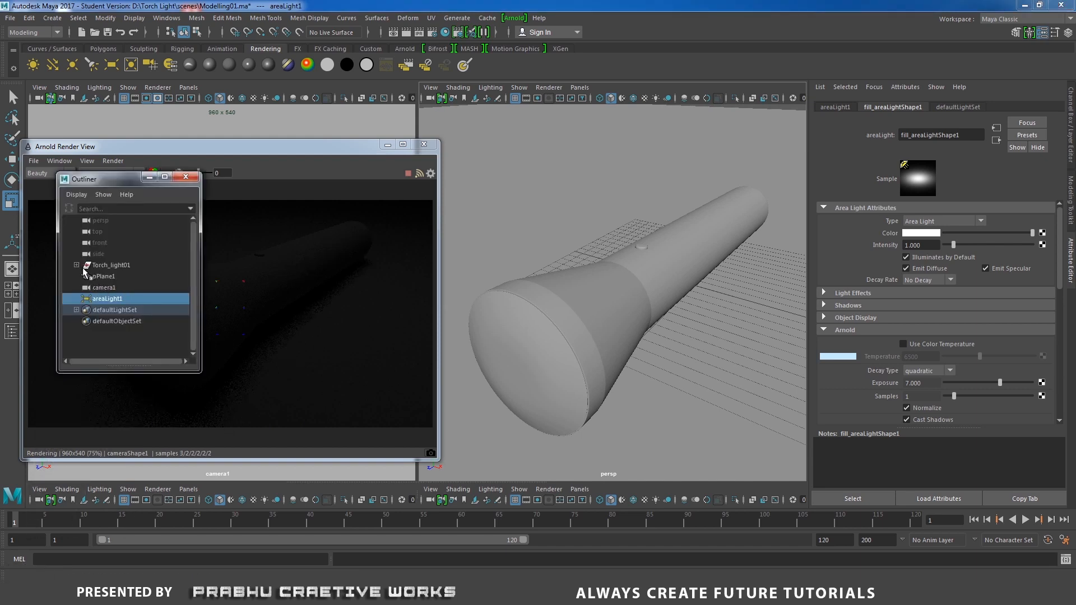
left_click(77, 264)
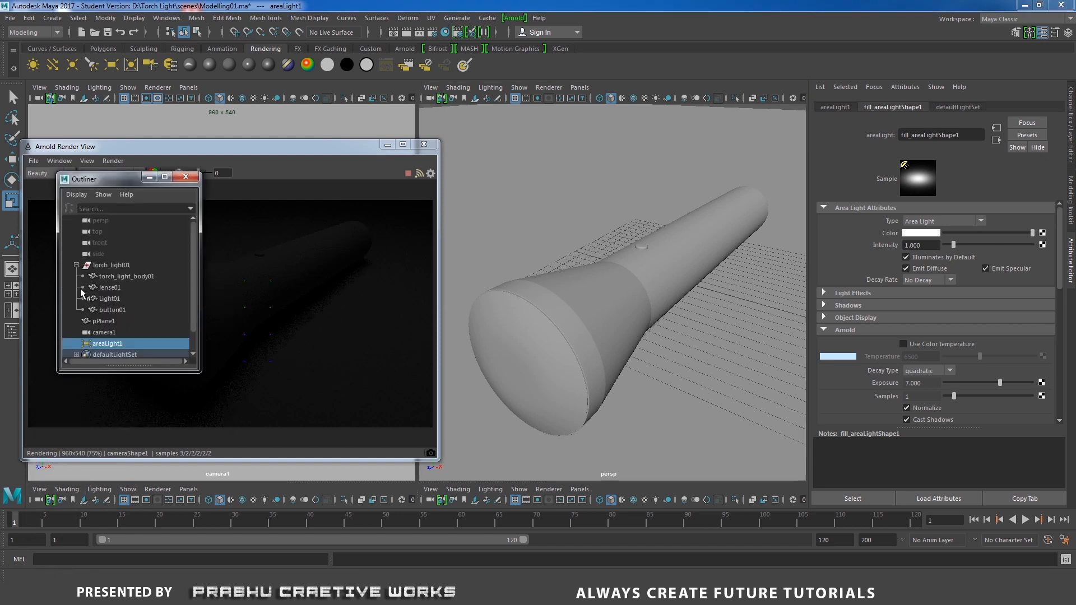
left_click(114, 276)
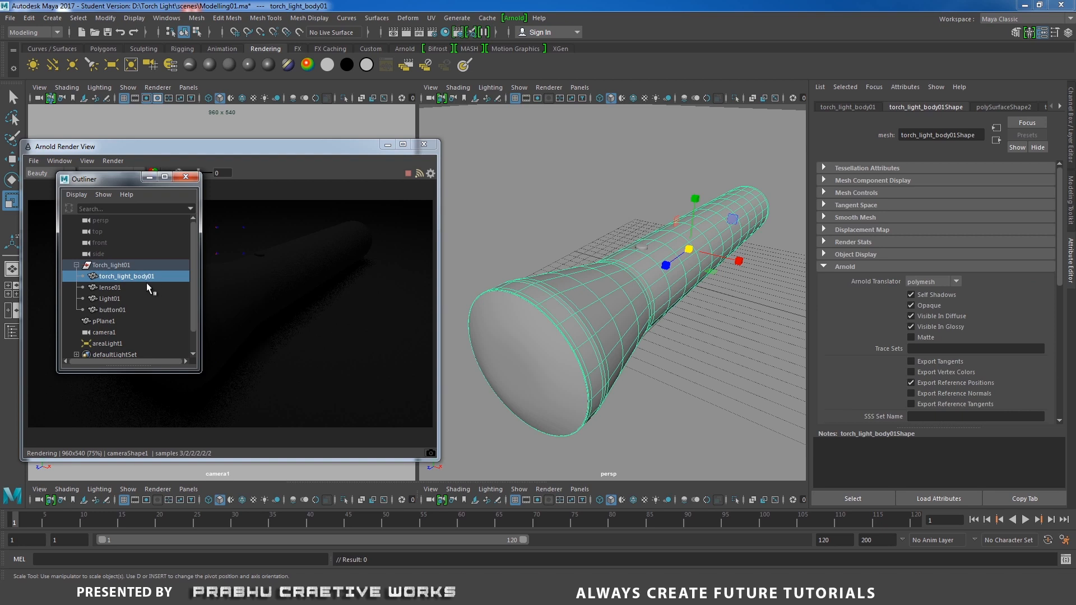
left_click(120, 309, "ctrl")
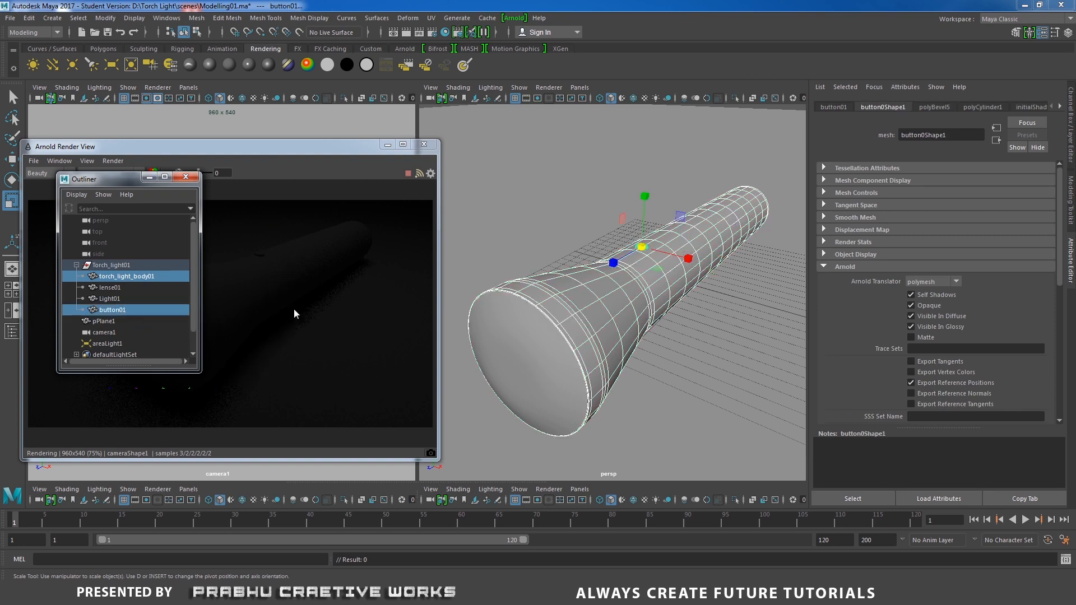
right_click_drag(649, 287, 657, 555)
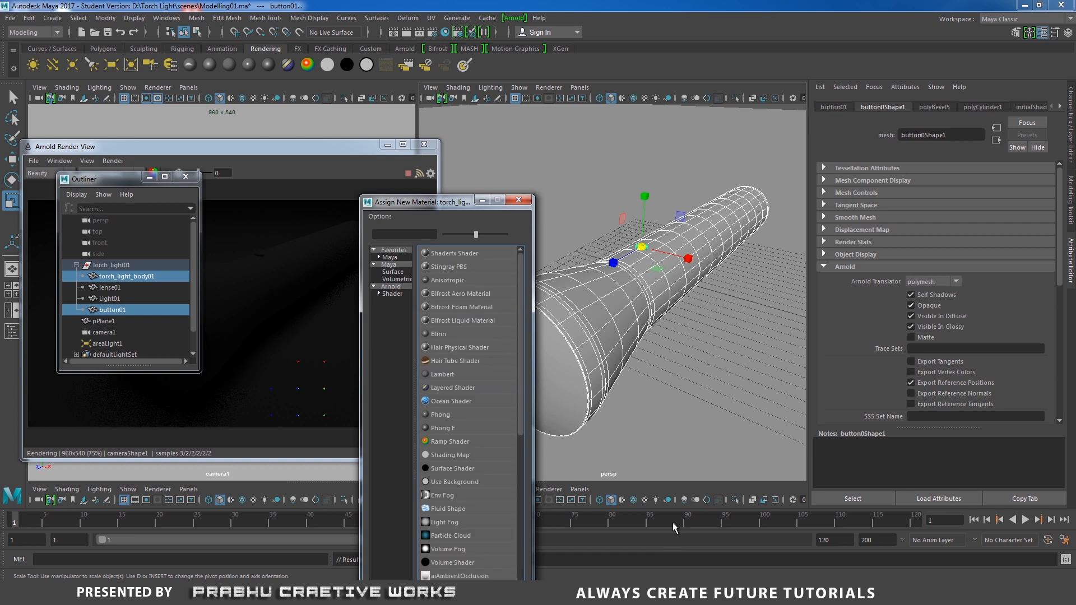
left_click(389, 287)
left_click(447, 320)
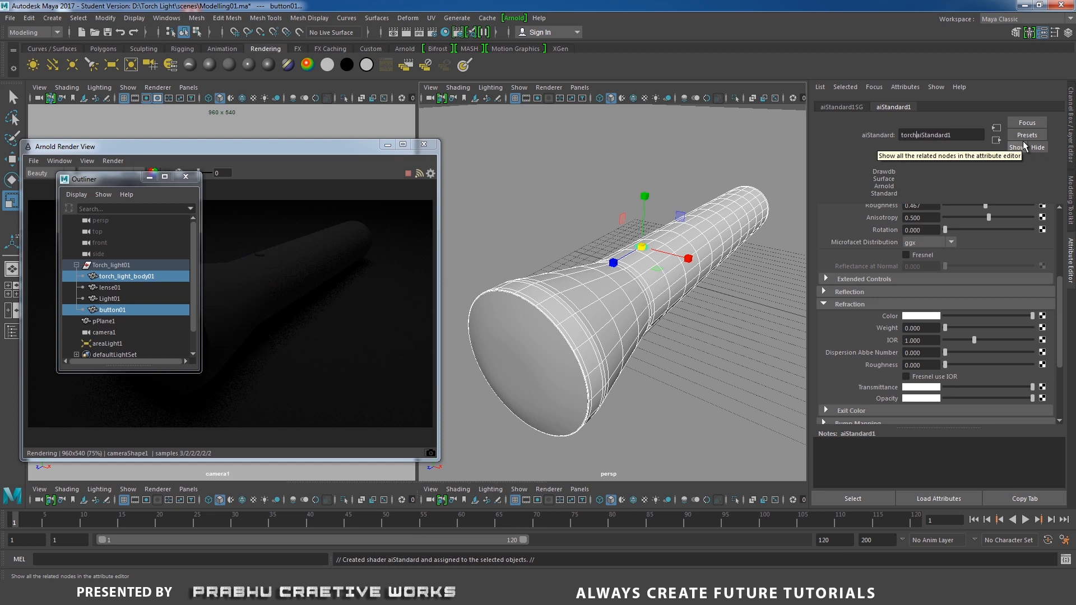
Rename the torch body material to torch_body_aiStandard1 and set its diffuse color to dark red.
type("body_")
key("Return")
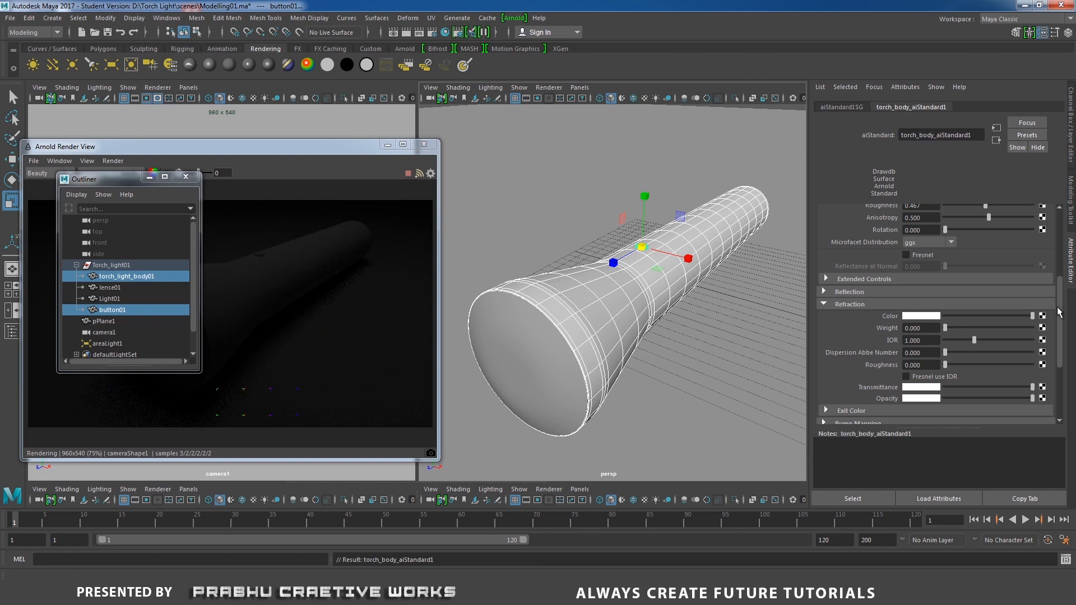
left_click_drag(1061, 317, 1073, 236)
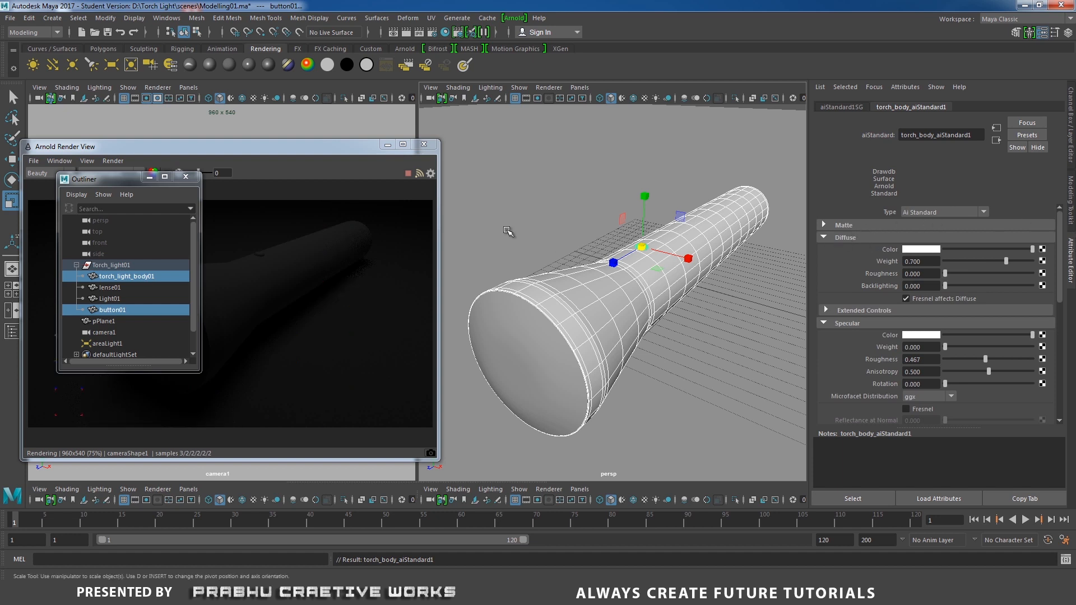
left_click_drag(156, 183, 434, 429)
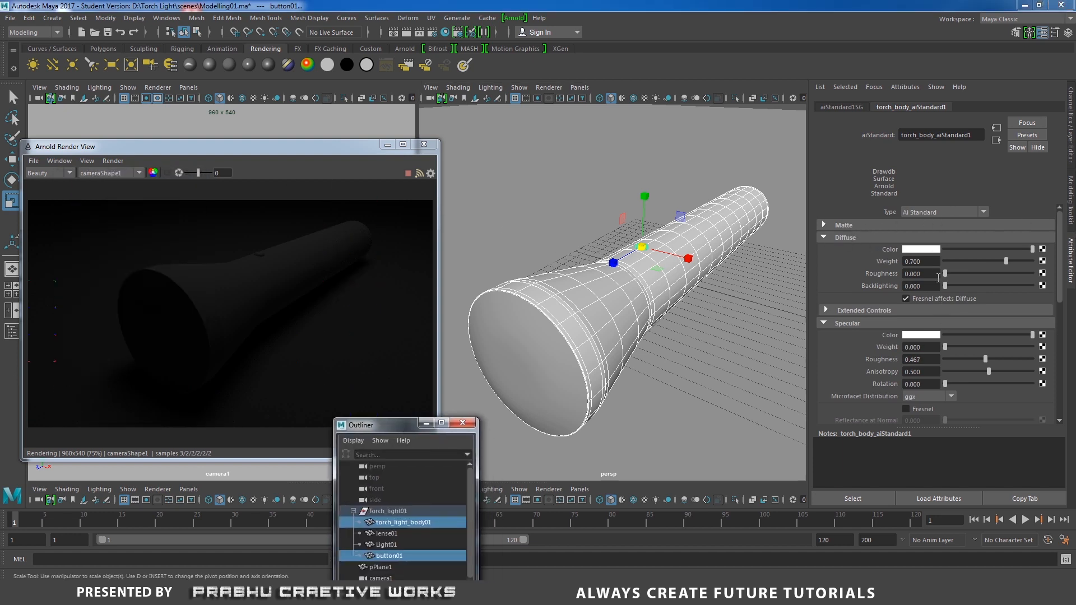
left_click(931, 250)
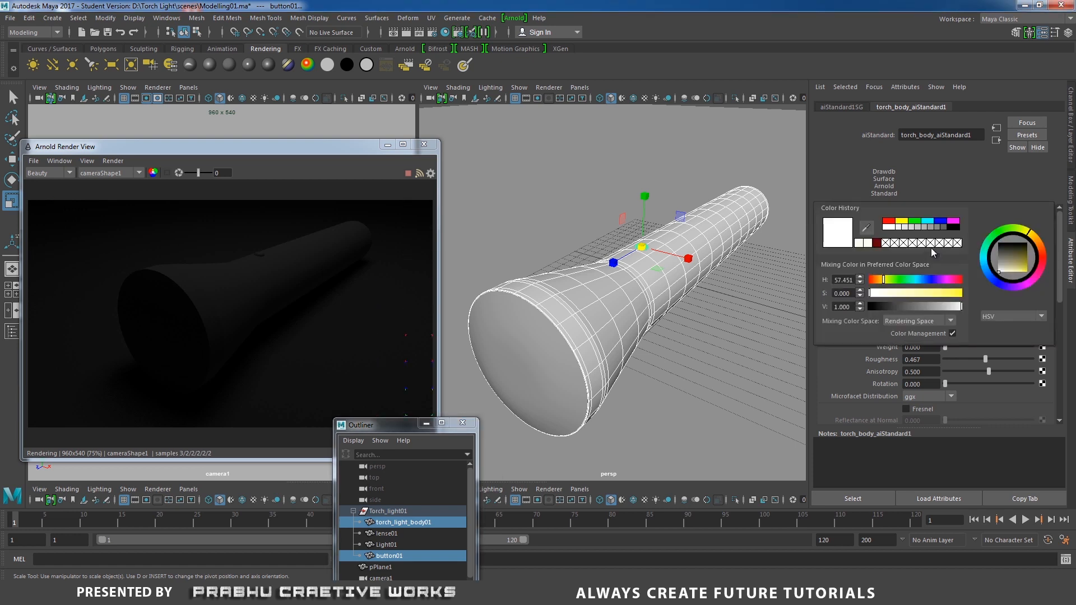
left_click(1041, 257)
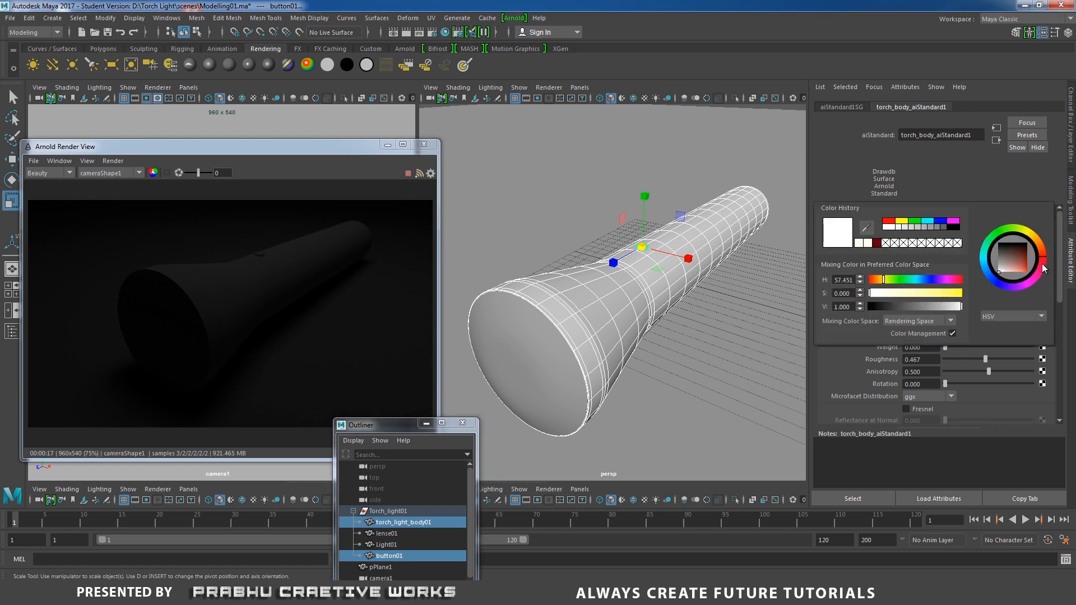
mouse_move(1010, 257)
left_mouse_down()
mouse_move(1045, 263)
mouse_move(1029, 253)
left_mouse_up()
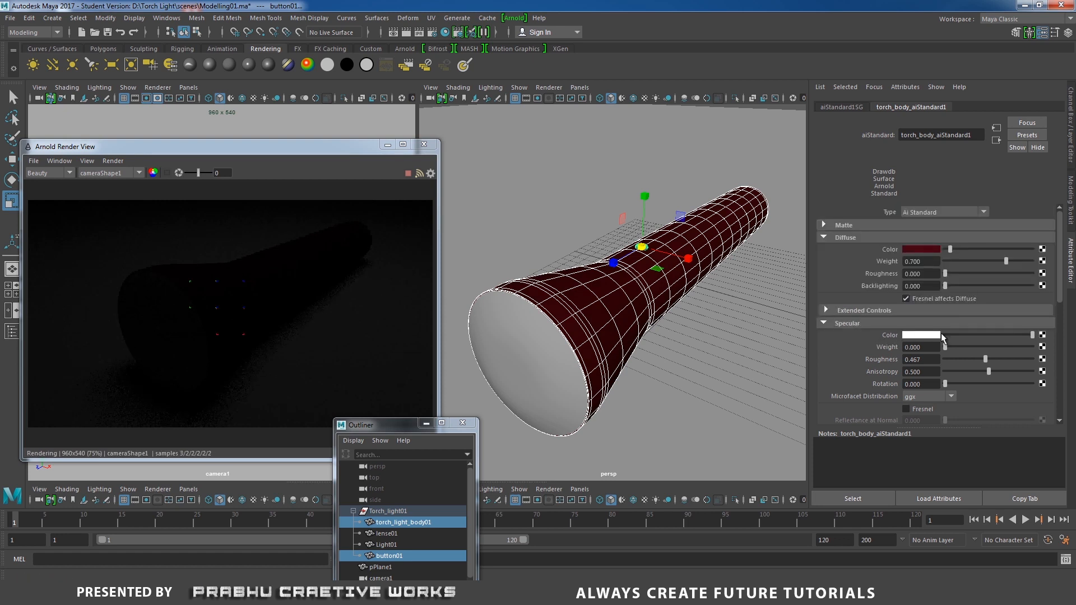
Set the torch body material's specular weight to 1 and specular roughness to 0.2.
left_click_drag(946, 348, 1033, 348)
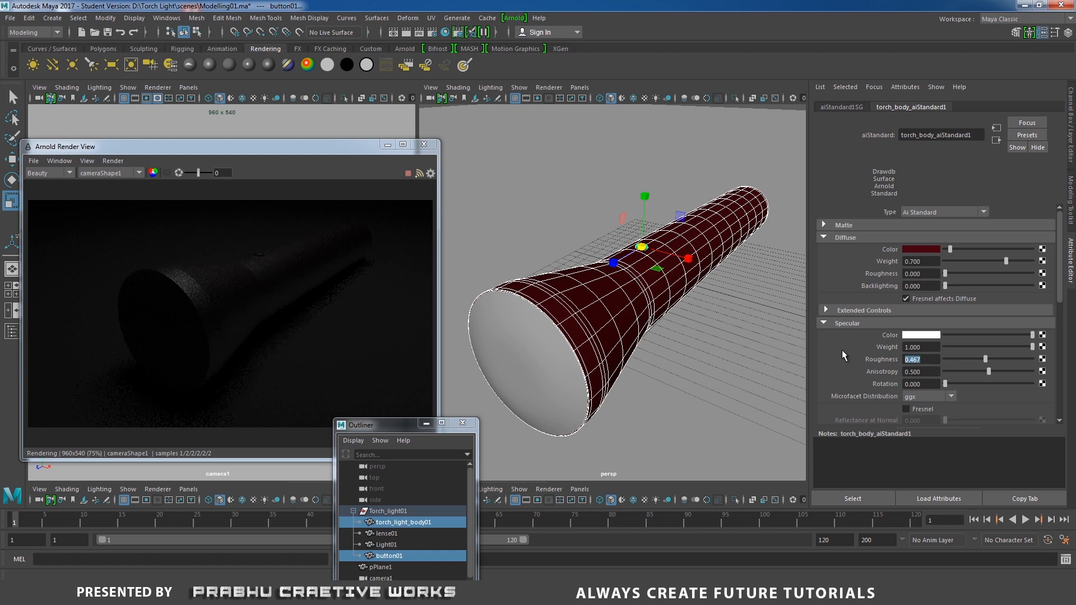
type("0.2")
key("Return")
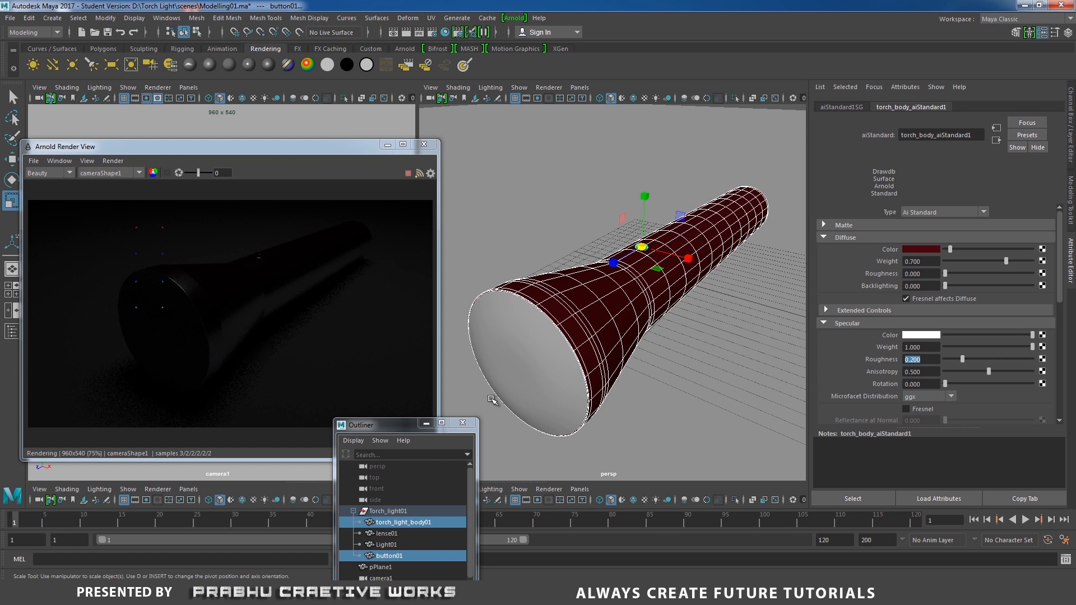
Move lense01 straight out in front of the torch head to about 22 on the Z axis, exposing Light01.
left_click(548, 367)
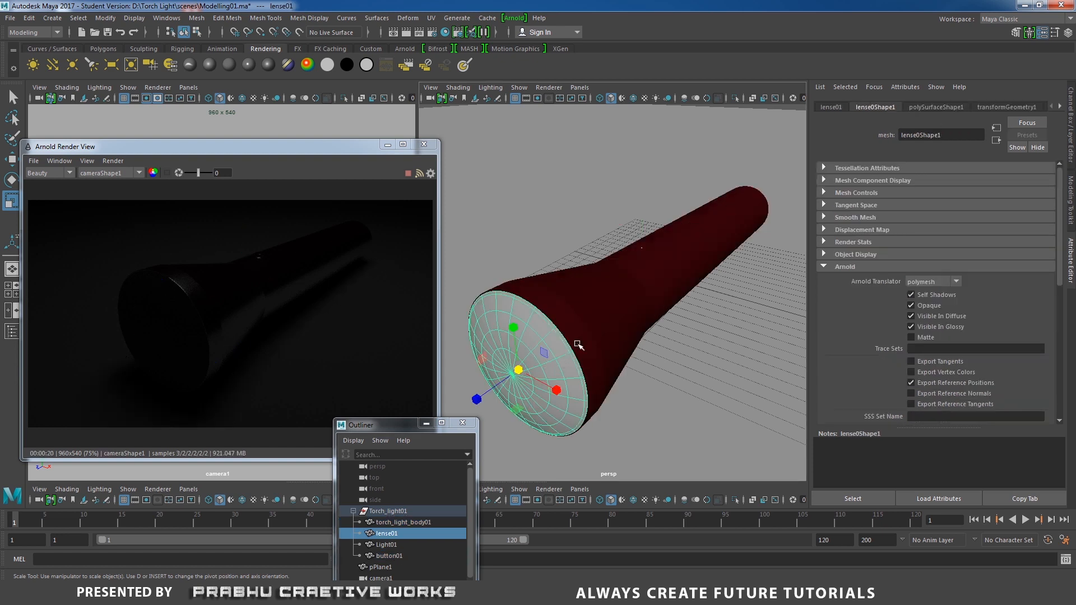
key("f")
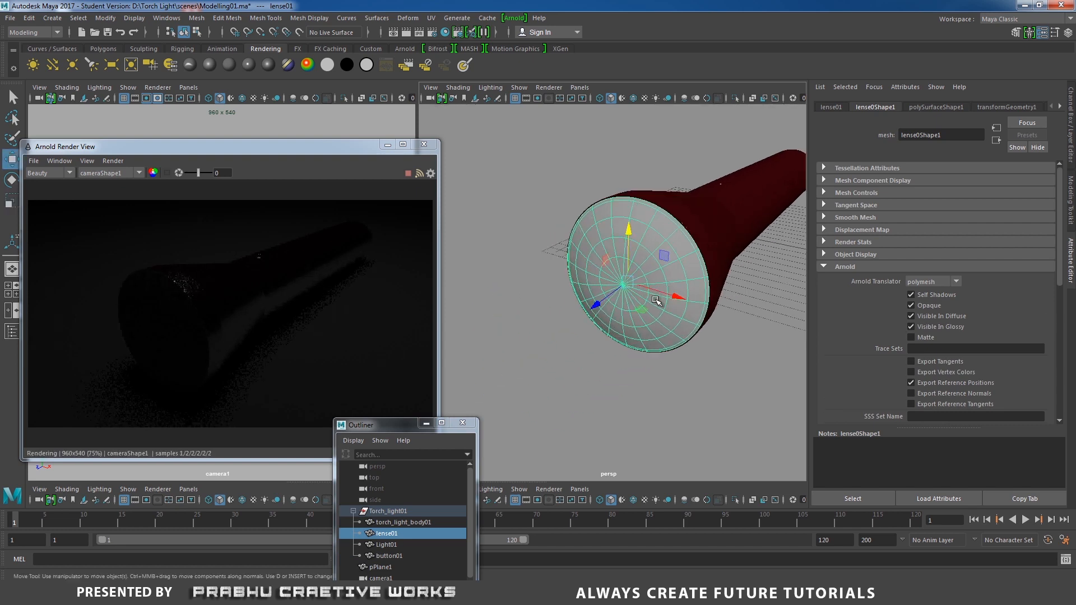
key("w")
left_click_drag(604, 326, 480, 344)
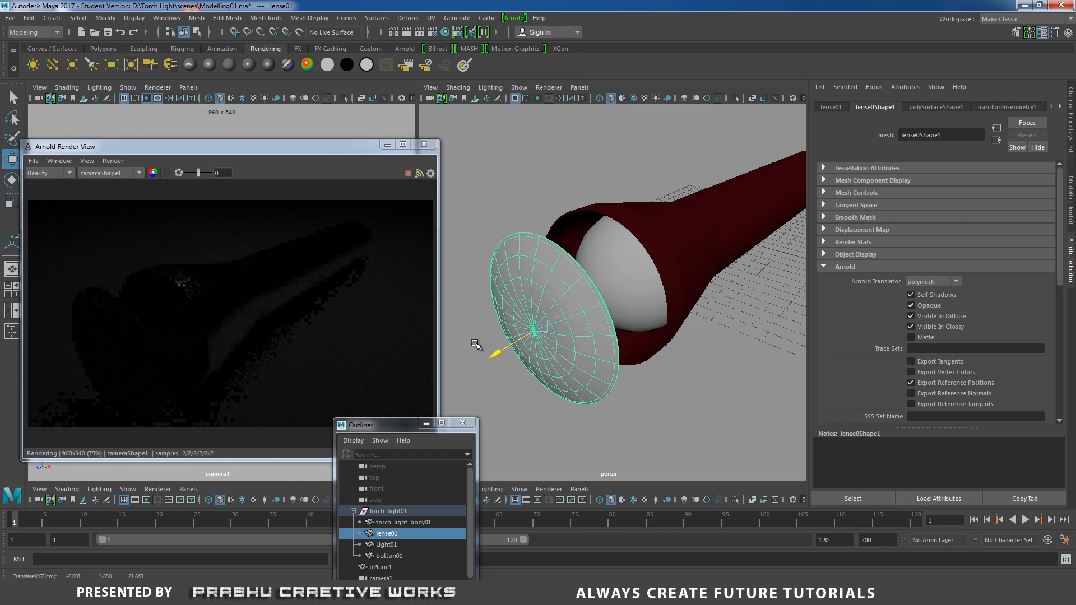
left_click_drag(548, 349, 608, 341, "alt")
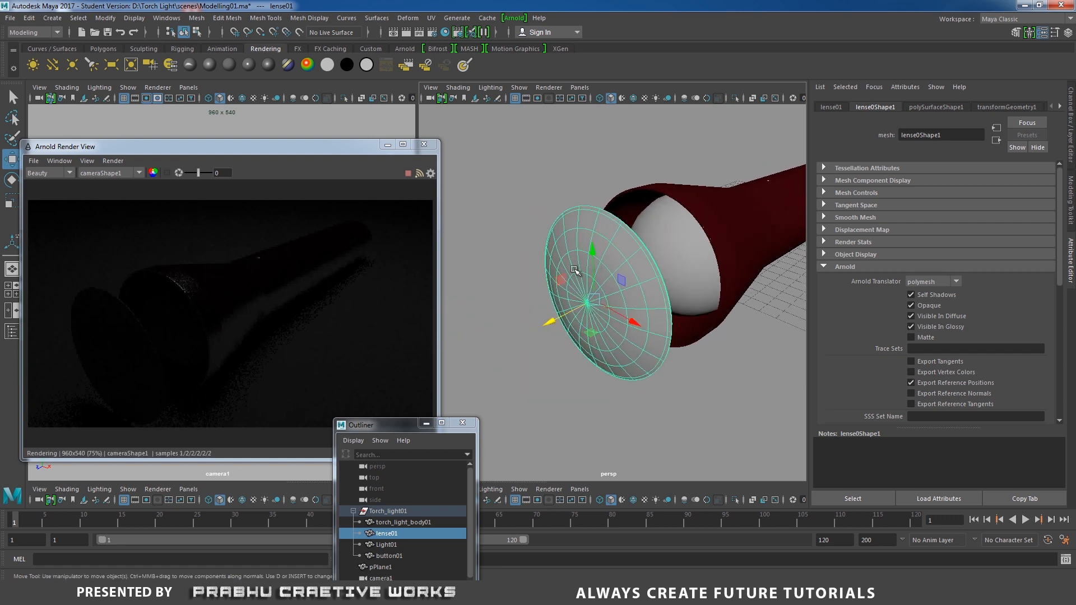
left_click_drag(550, 321, 543, 324)
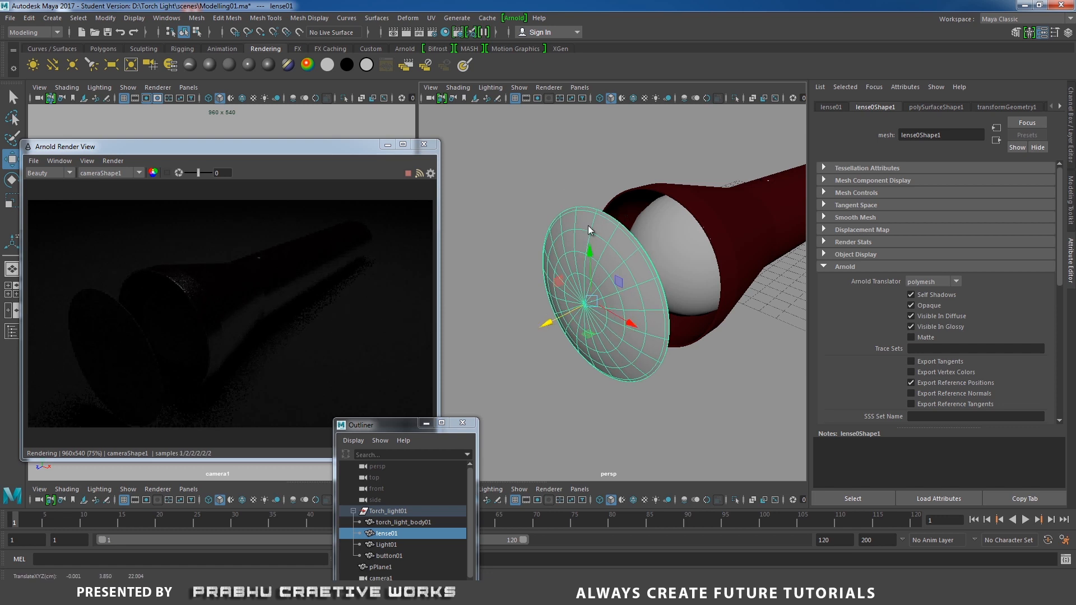
Assign a new aiStandard material to lense01 and name it lense_aiStandard2.
right_click_drag(588, 230, 569, 514)
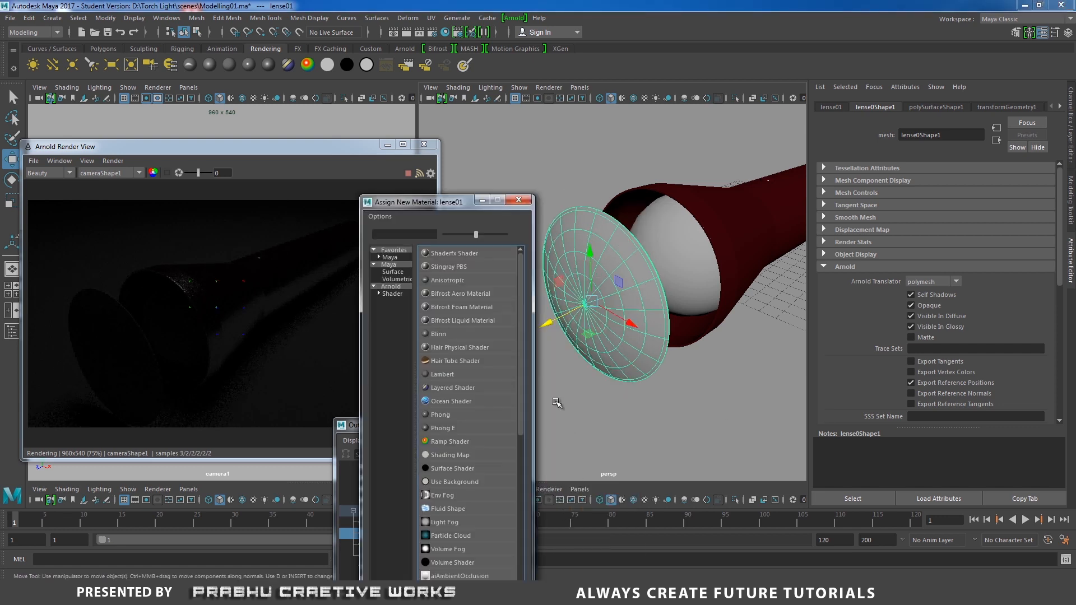
left_click(400, 288)
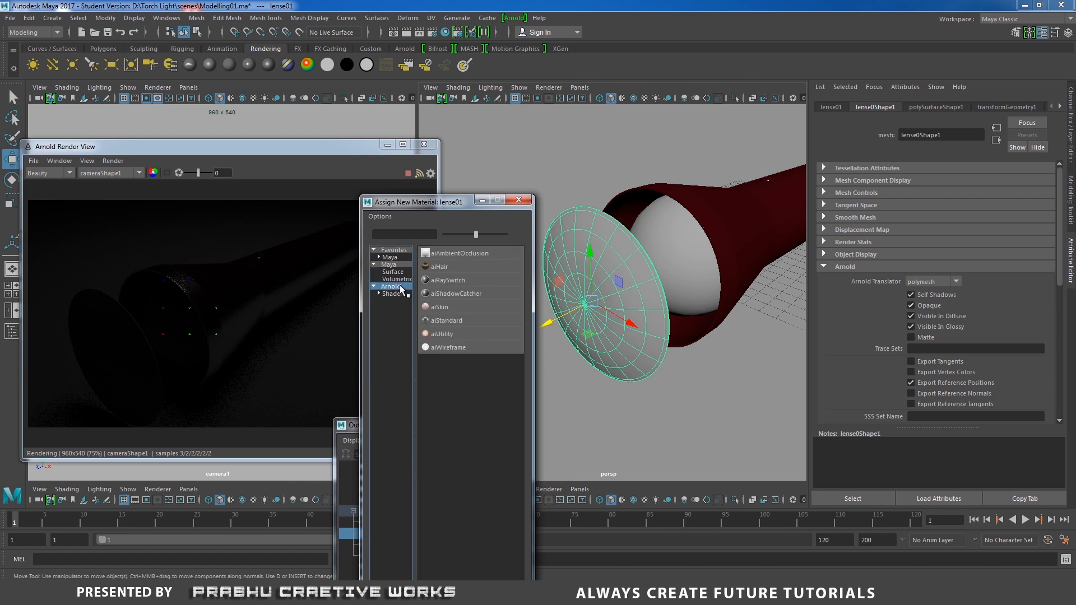
left_click(442, 320)
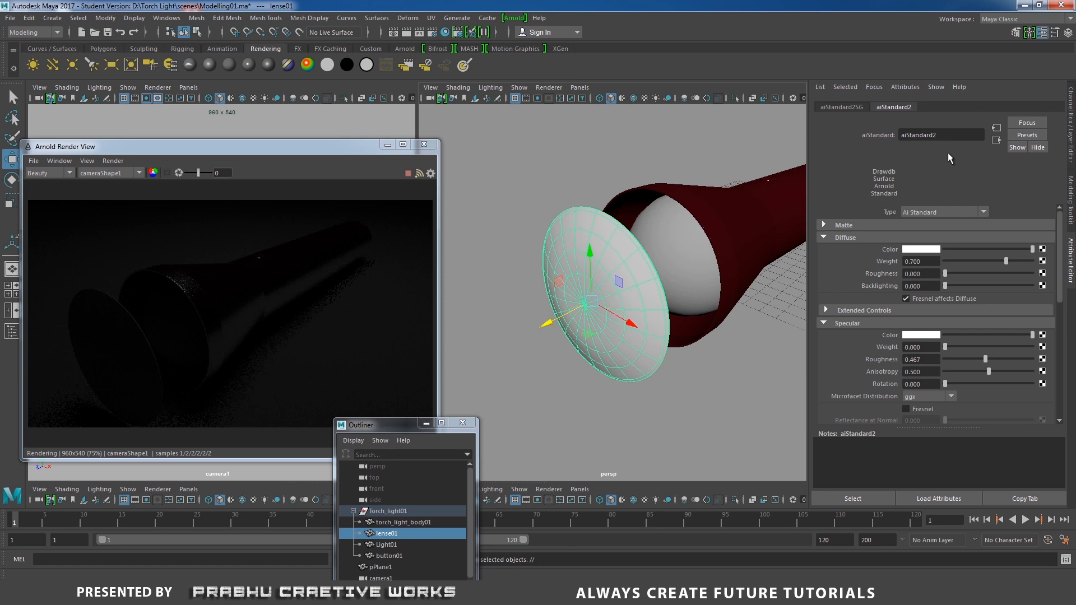
type("lense_")
key("Return")
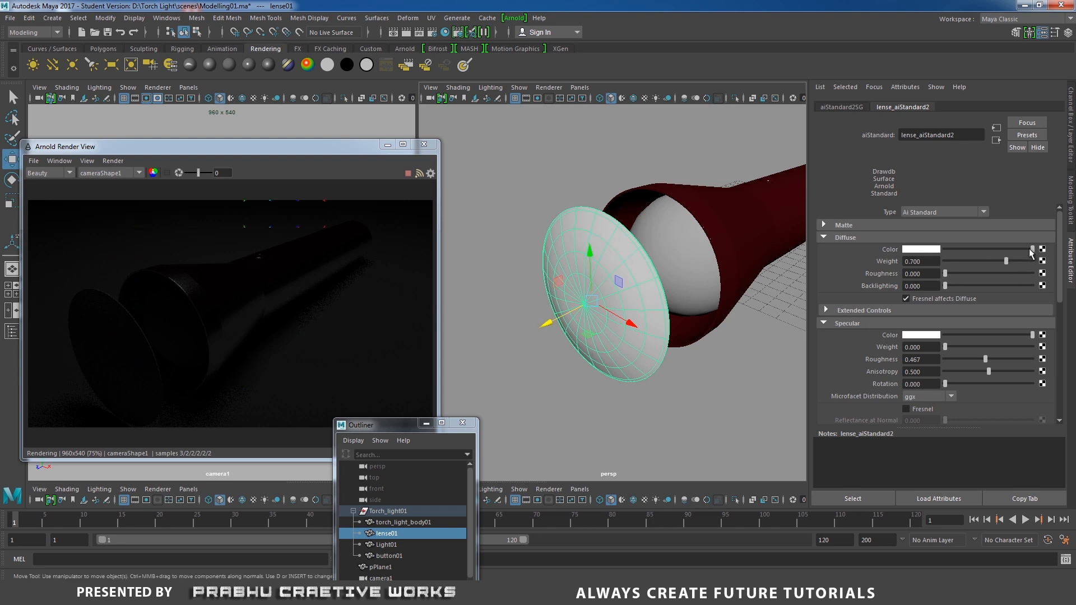
Give the lens material a black diffuse color with diffuse weight 0, and set specular weight to 1 and roughness to 0.
left_click_drag(1032, 249, 873, 248)
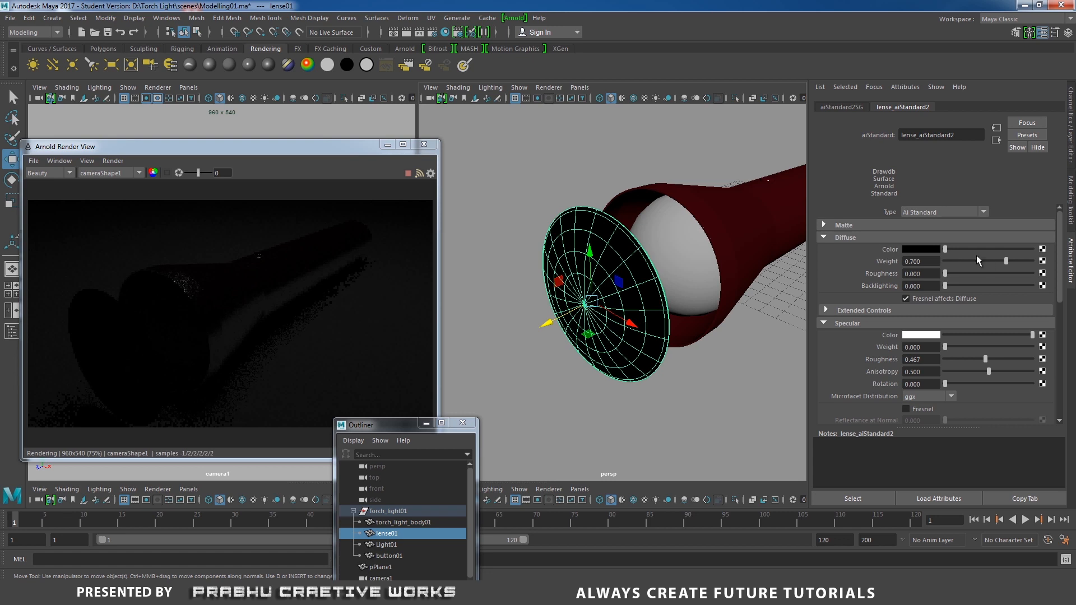
left_click_drag(1006, 260, 831, 267)
left_click_drag(947, 346, 1037, 348)
double_click(928, 359)
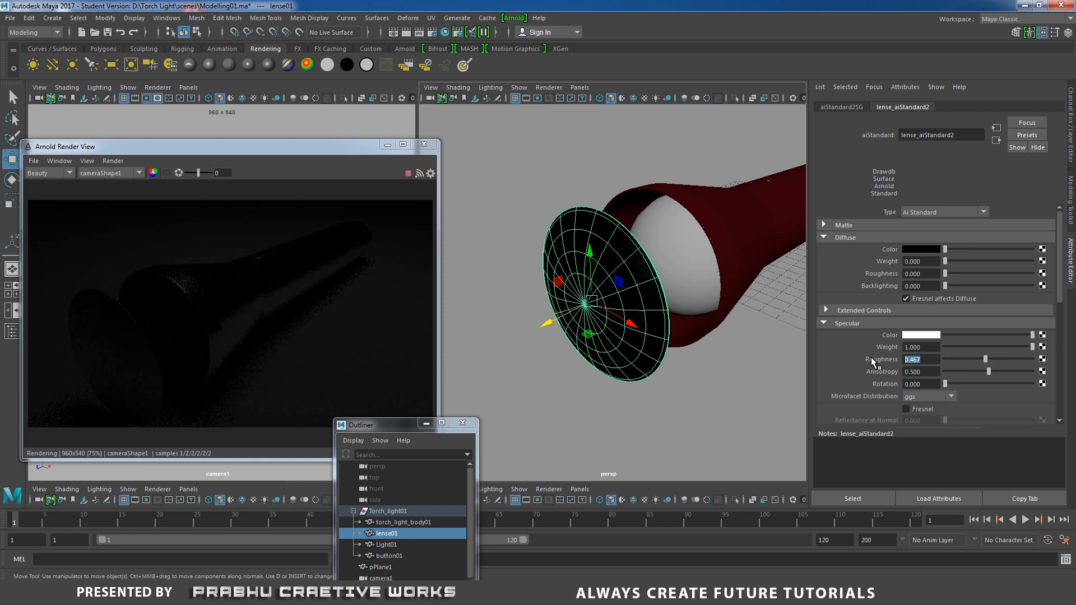
type("0")
key("Return")
Set the lens material's refraction weight to 1 and its IOR to 1.2.
left_click_drag(1061, 290, 1064, 338)
left_click(849, 333)
left_click(849, 333)
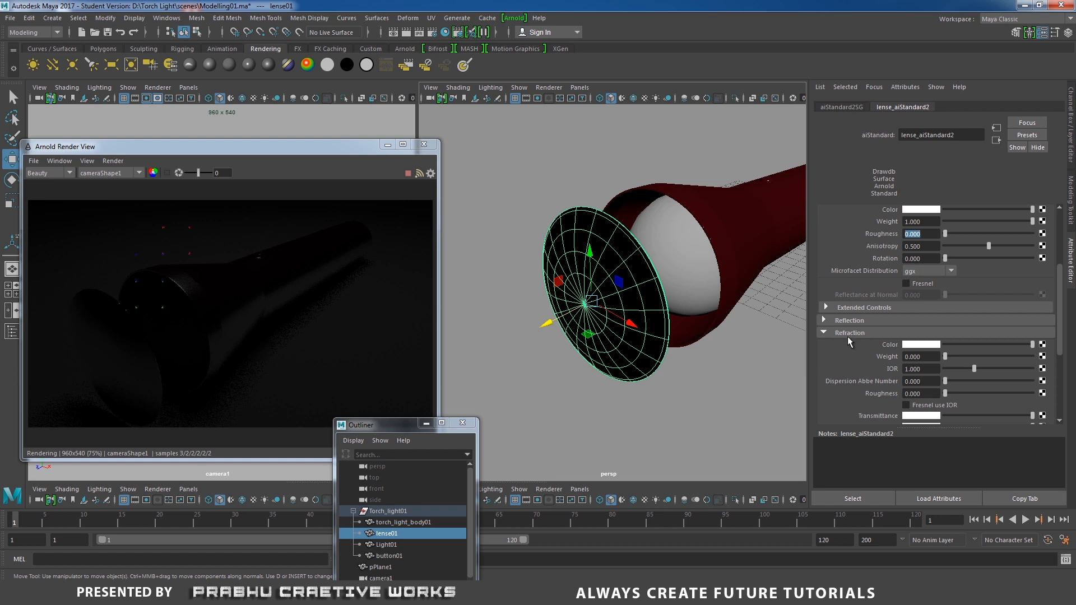
left_click_drag(947, 358, 1042, 357)
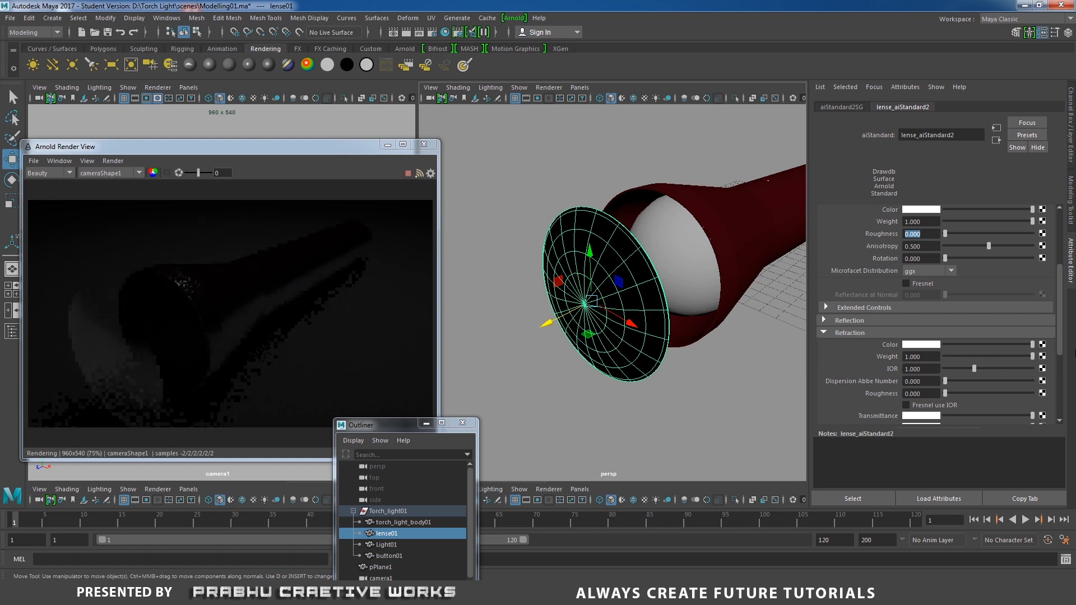
key("ctrl+z")
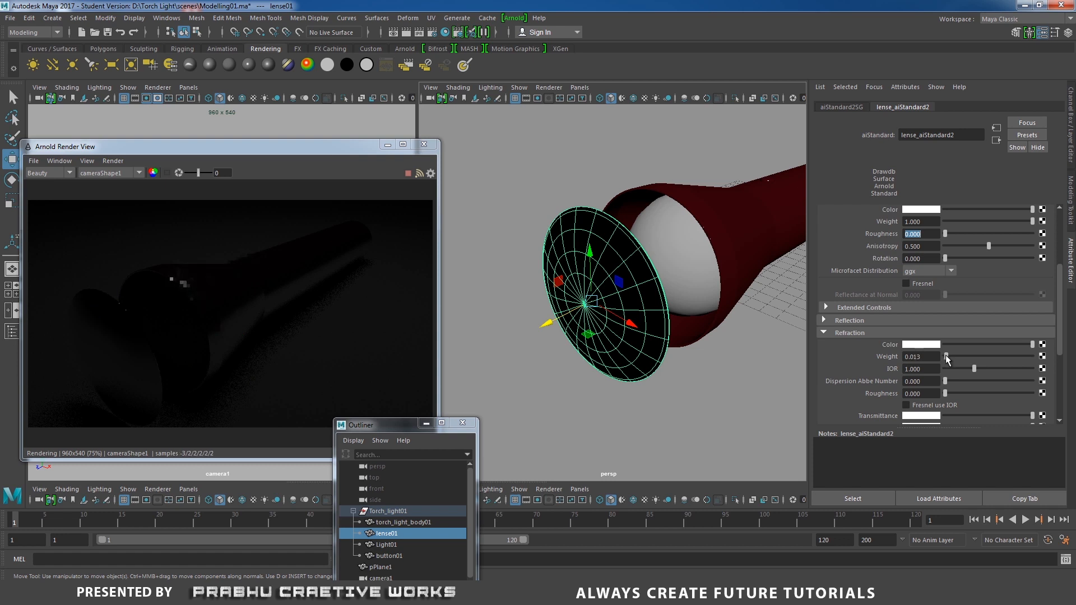
left_click_drag(946, 357, 1034, 358)
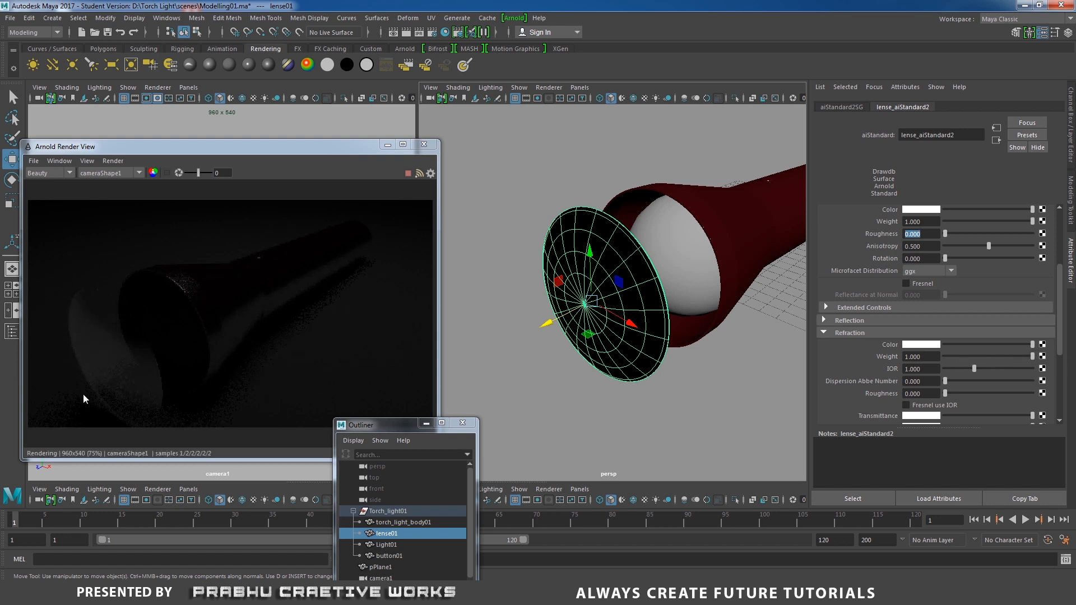
left_click_drag(926, 370, 846, 370)
type("1.2")
key("Return")
Turn the Light01 mesh inside the torch head into an Arnold mesh light.
left_click(671, 245)
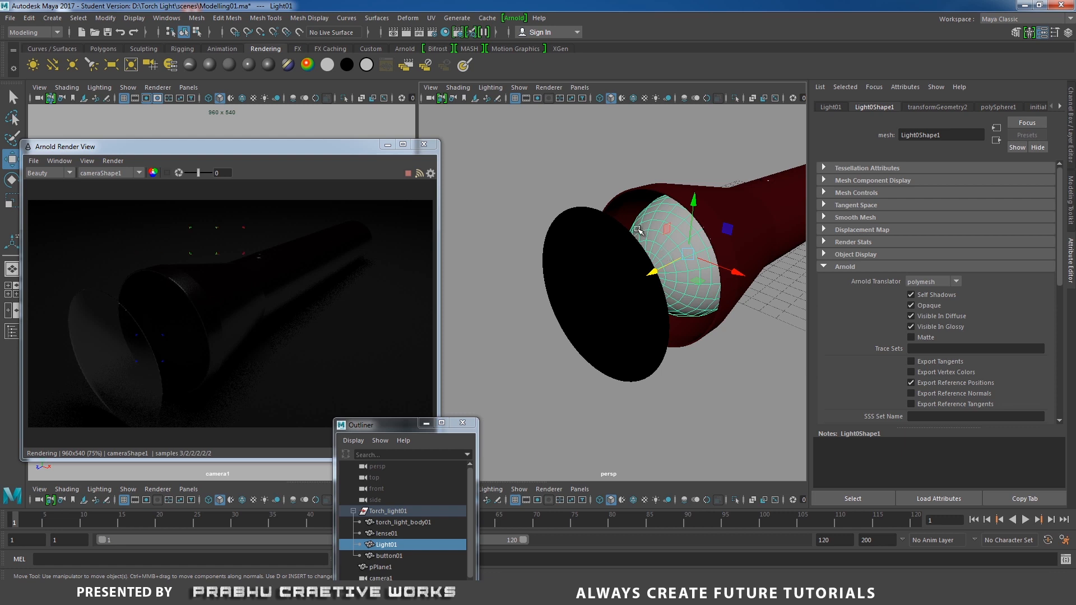
left_click(520, 20)
mouse_move(525, 65)
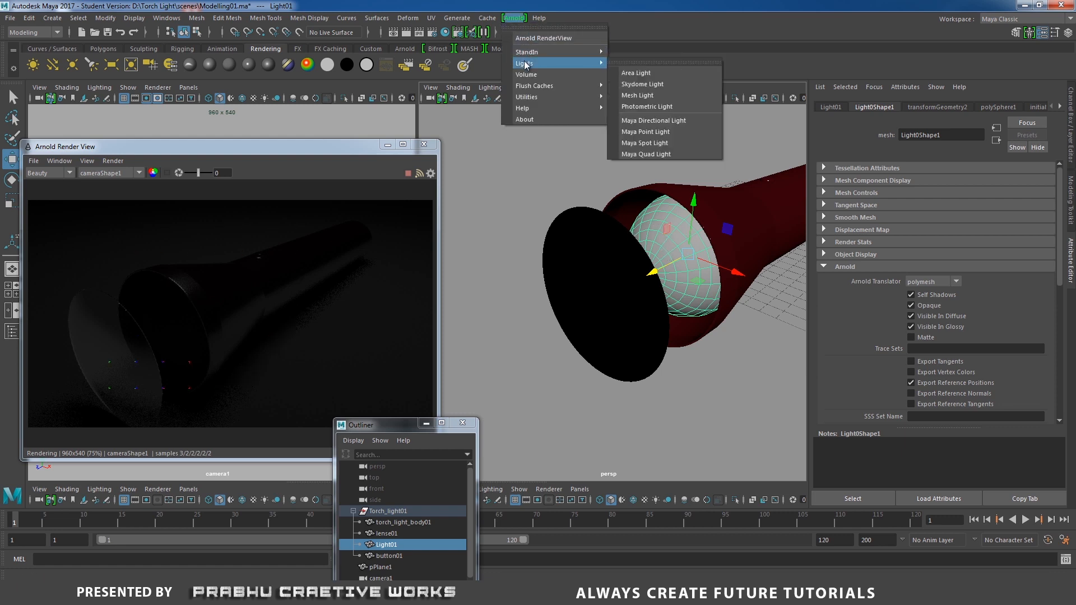
left_click(651, 95)
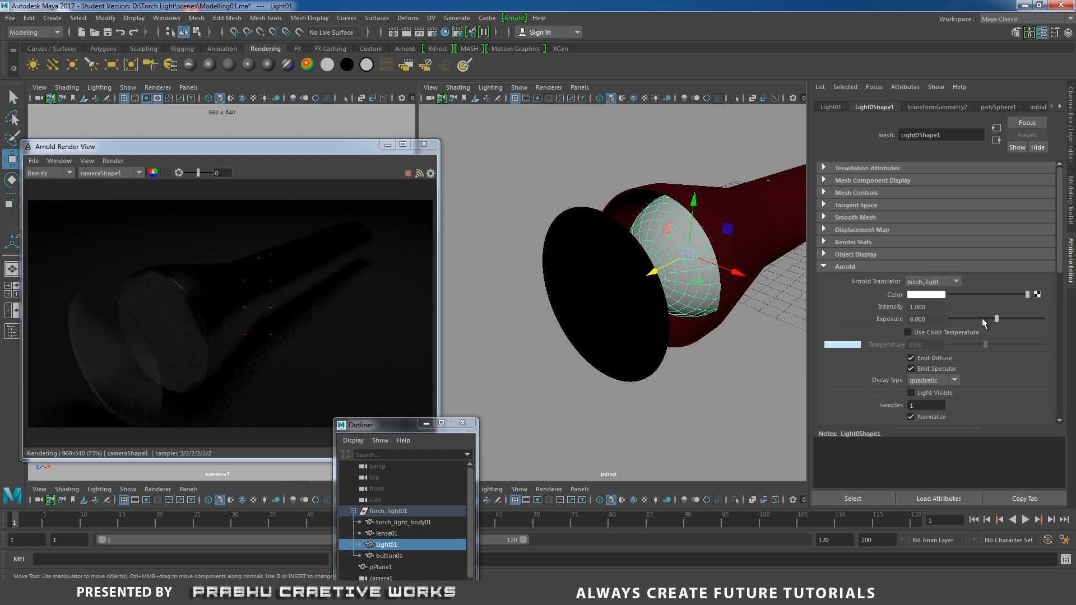
Set the Light01 mesh light's exposure to 7 and enable Light Visible.
left_click_drag(997, 319, 1044, 318)
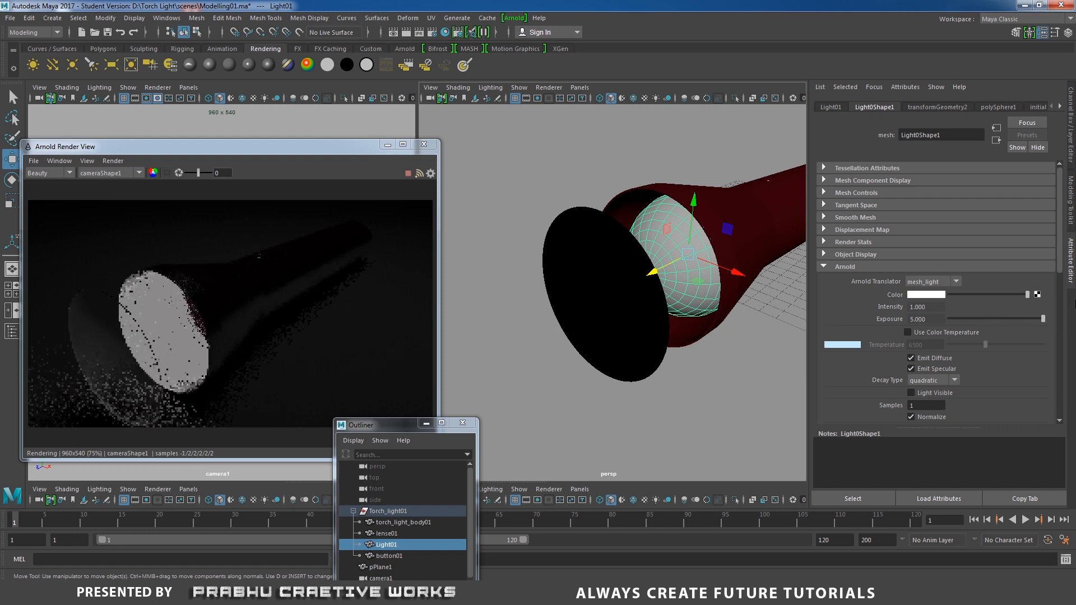
left_click(925, 319)
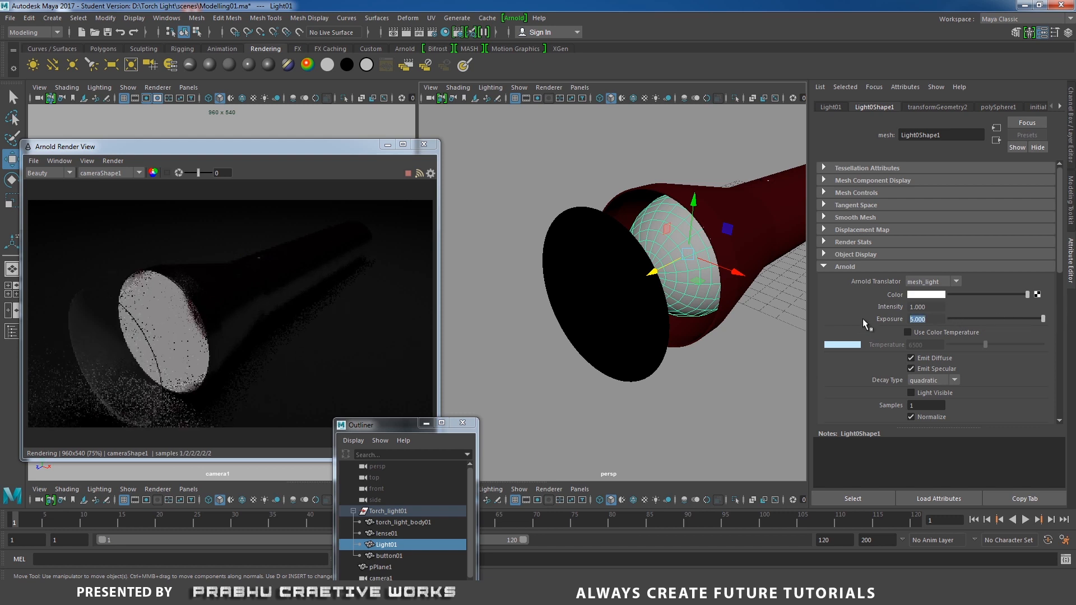
type("7")
key("Return")
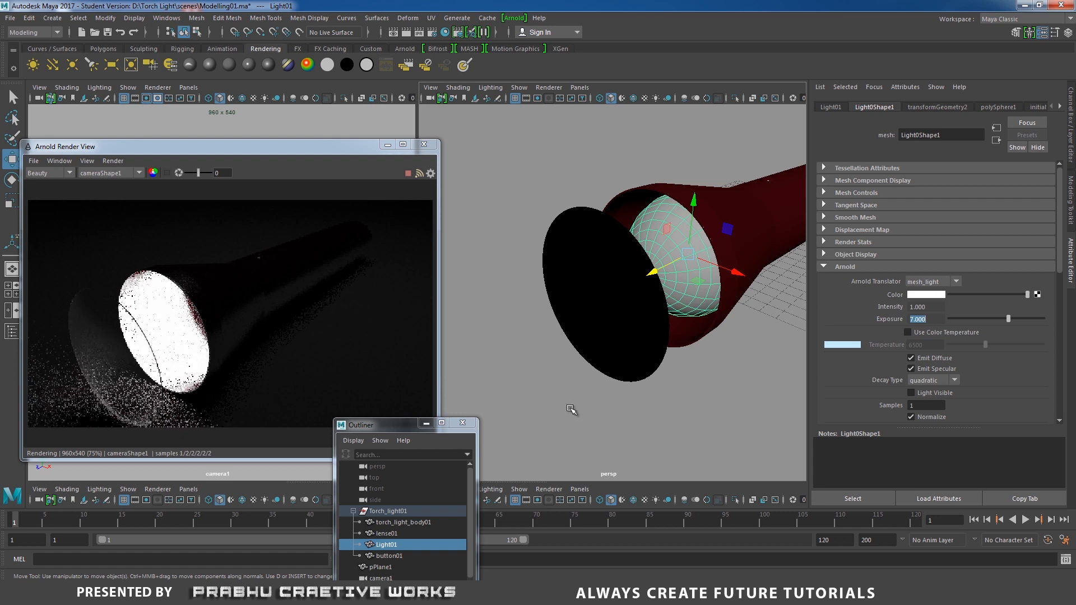
left_click(931, 393)
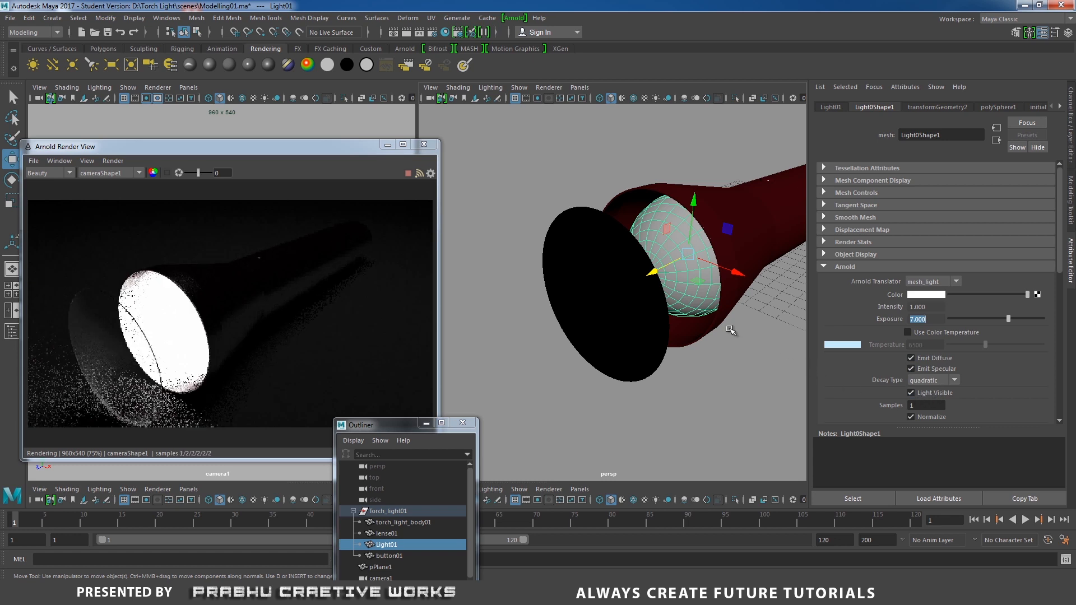
Reset lense01's X, Y and Z translation to 0 so it sits in the torch head.
left_click(552, 244)
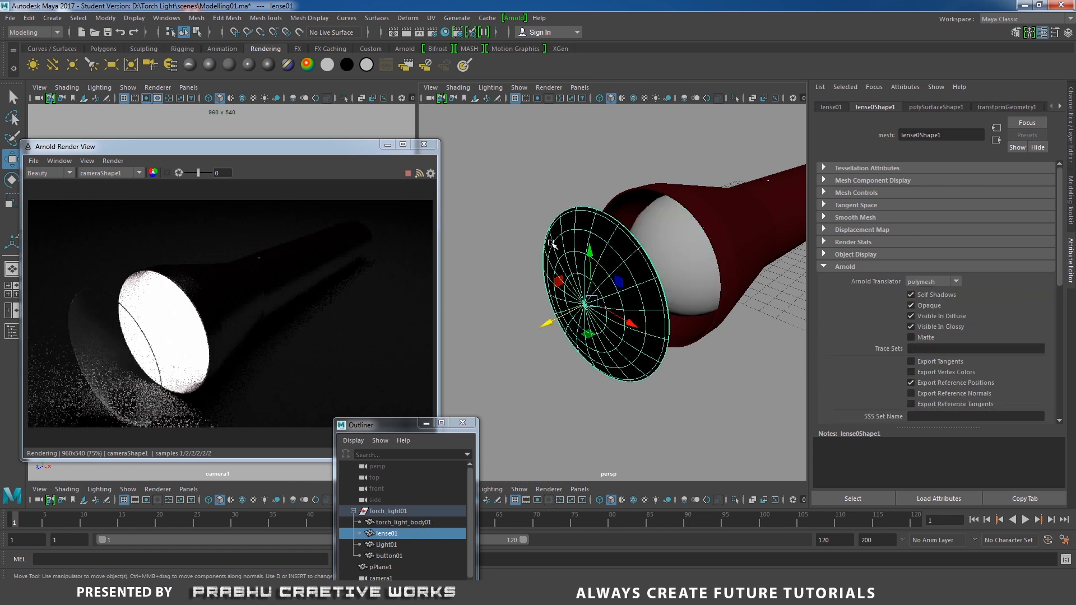
left_click(1072, 132)
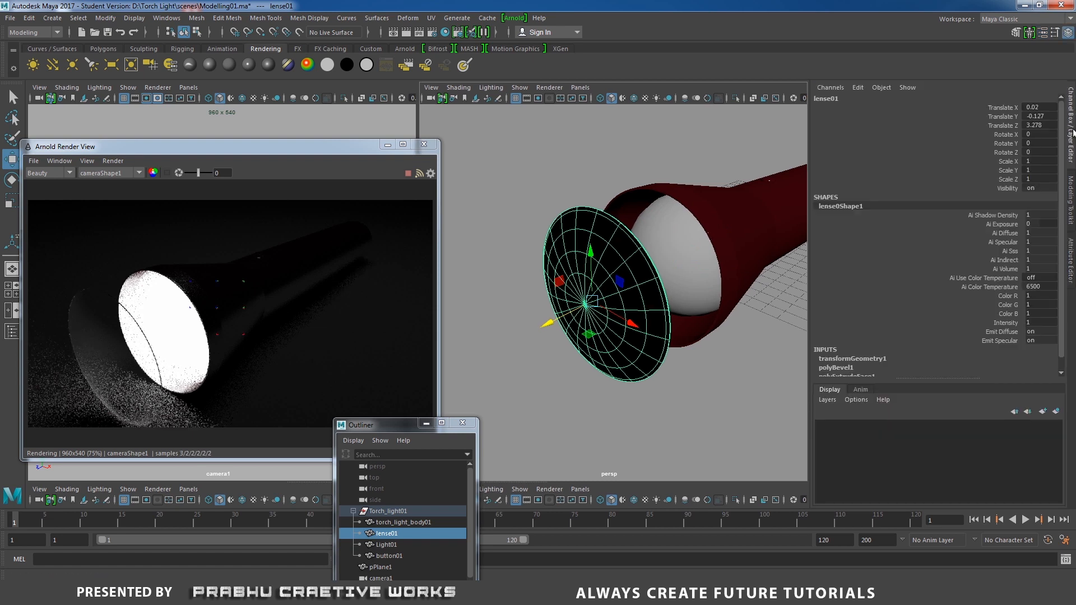
left_click_drag(1040, 107, 1059, 125)
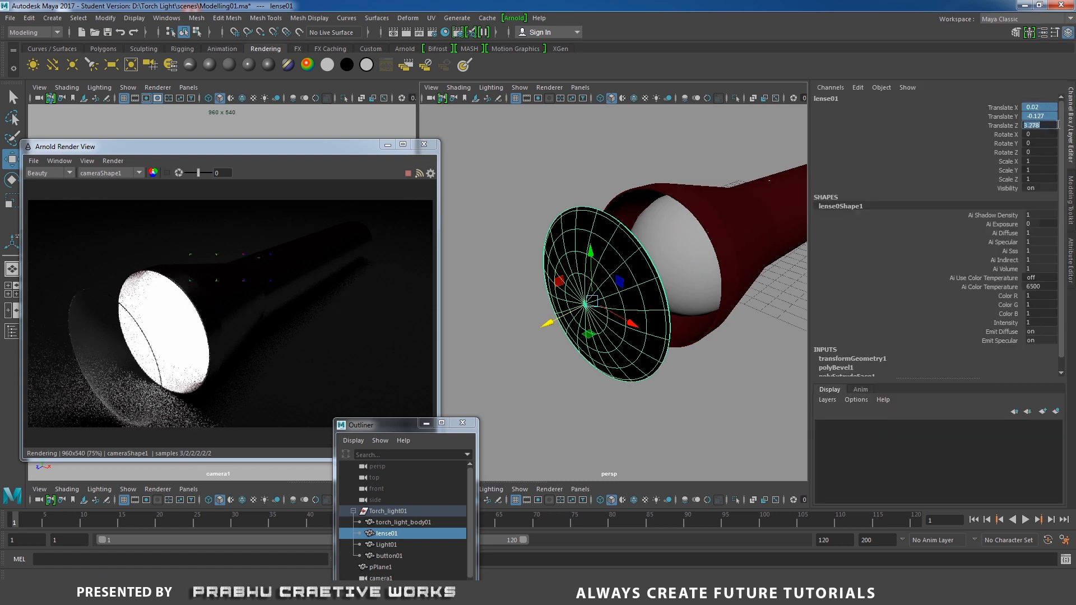
type("0")
key("Return")
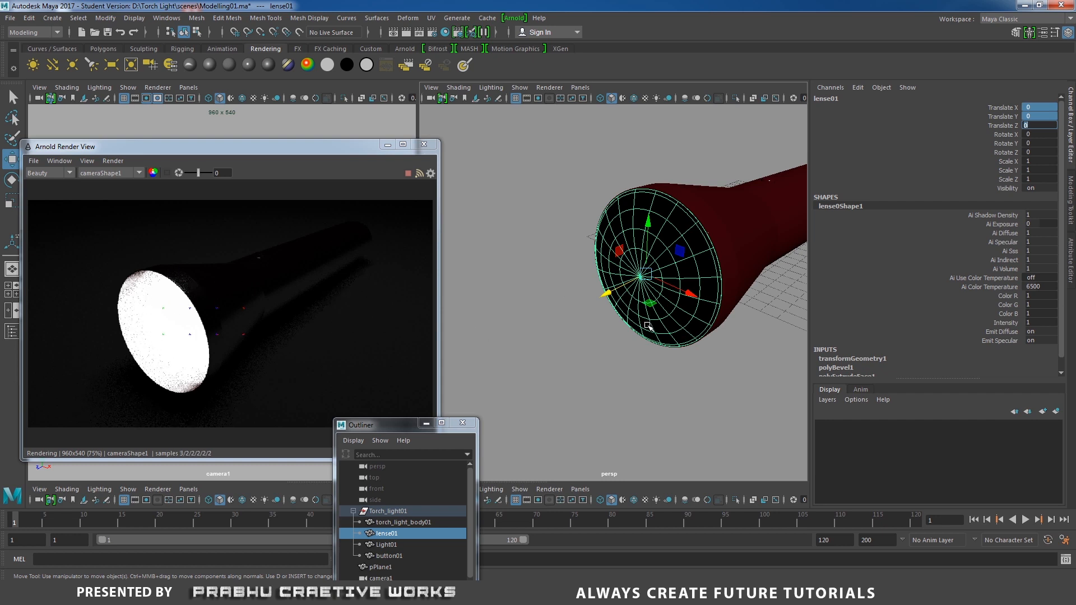
key("Return")
Turn off the Arnold Opaque option on the lense01 mesh.
left_click(1071, 261)
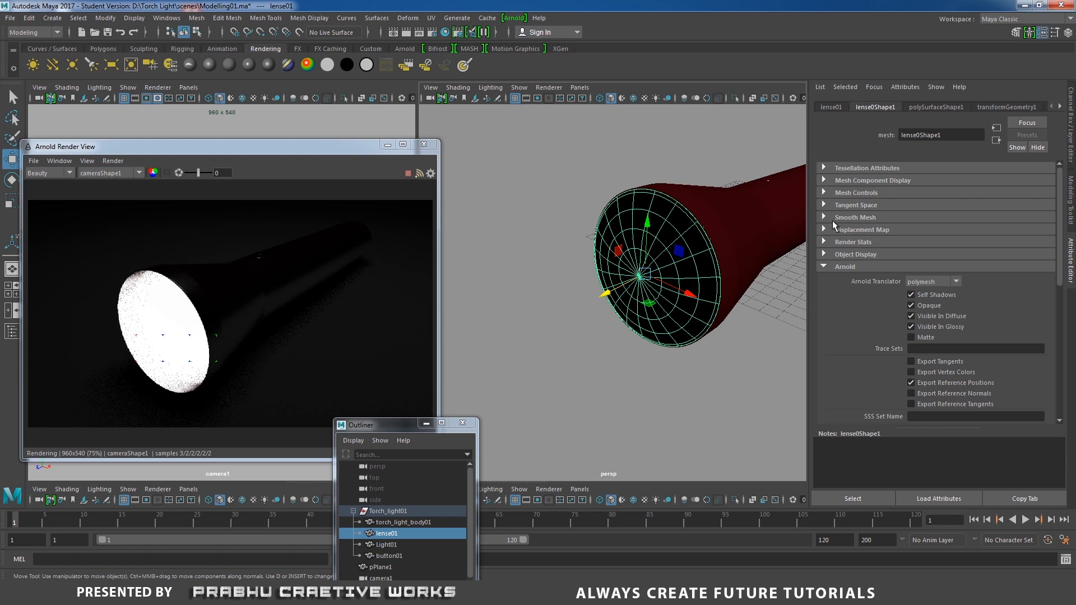
left_click(829, 266)
left_click(828, 265)
left_click(916, 306)
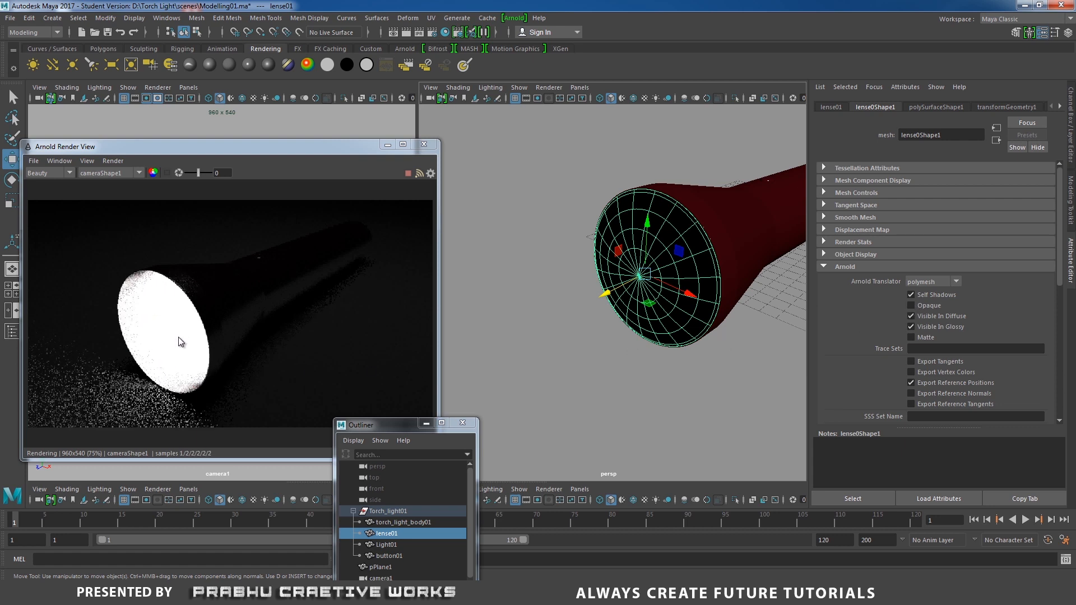
Move lense01 out in front of the torch head and set the Light01 mesh light's exposure to 6.
left_click_drag(606, 294, 544, 320)
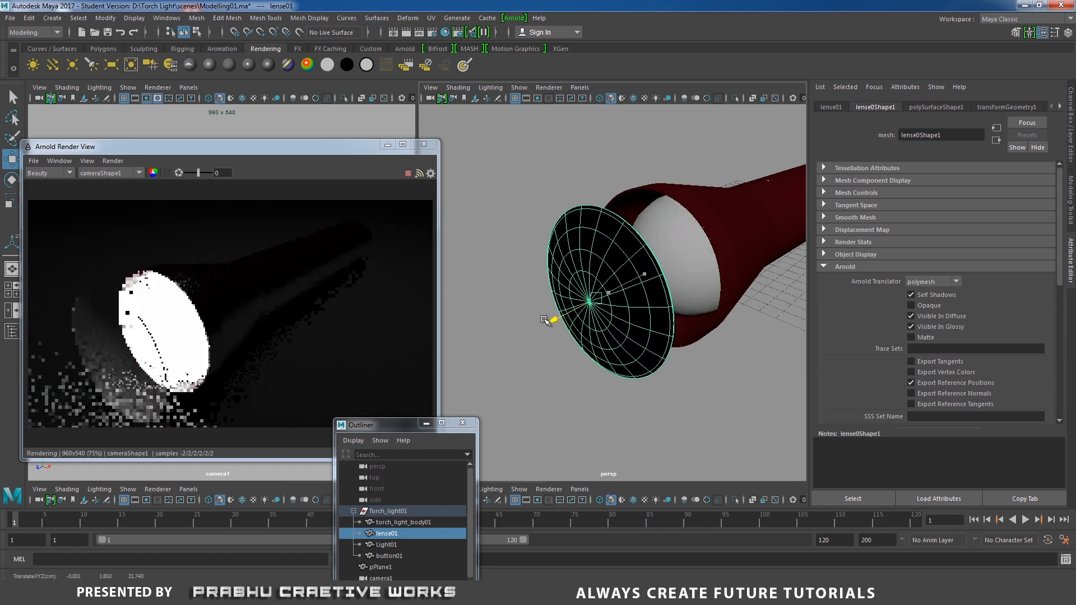
left_click(680, 261)
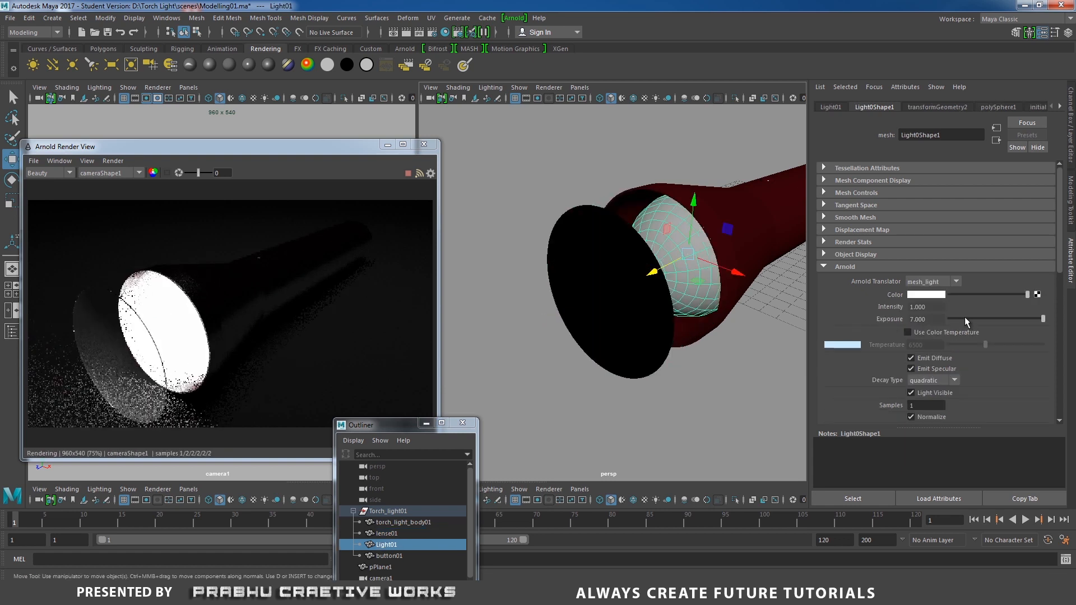
double_click(918, 319)
type("6")
key("Return")
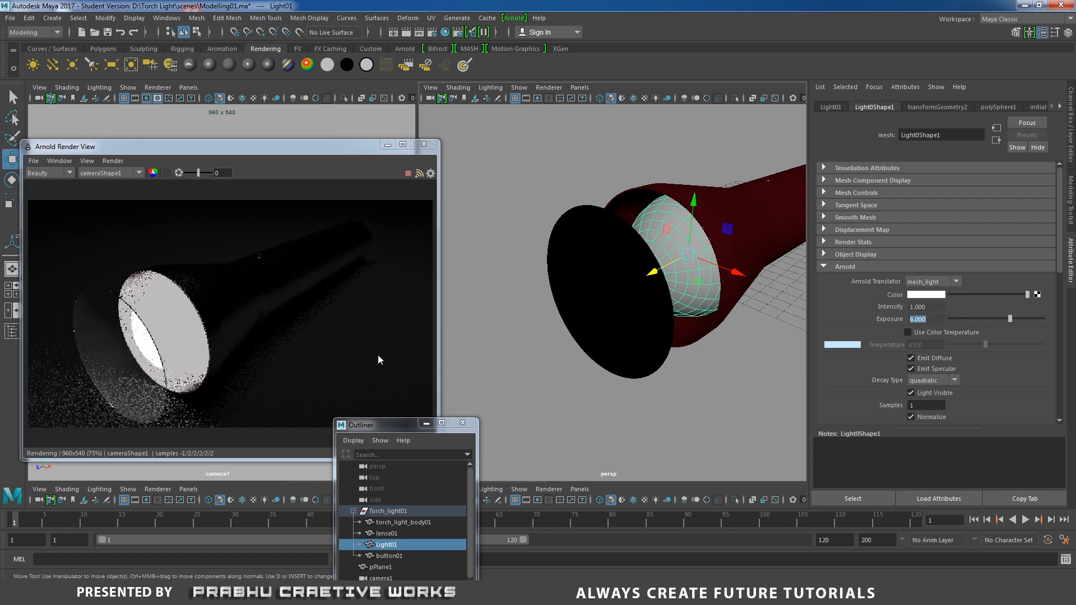
Switch Opaque on and back off for lense01 to compare the render through the pulled-out lens.
left_click(565, 277)
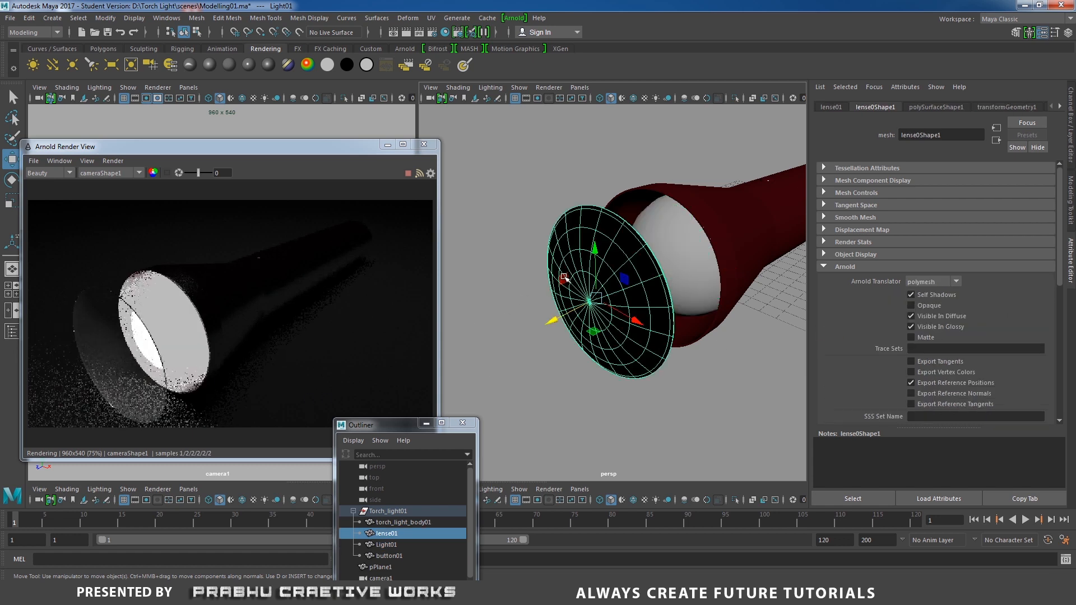
left_click(928, 305)
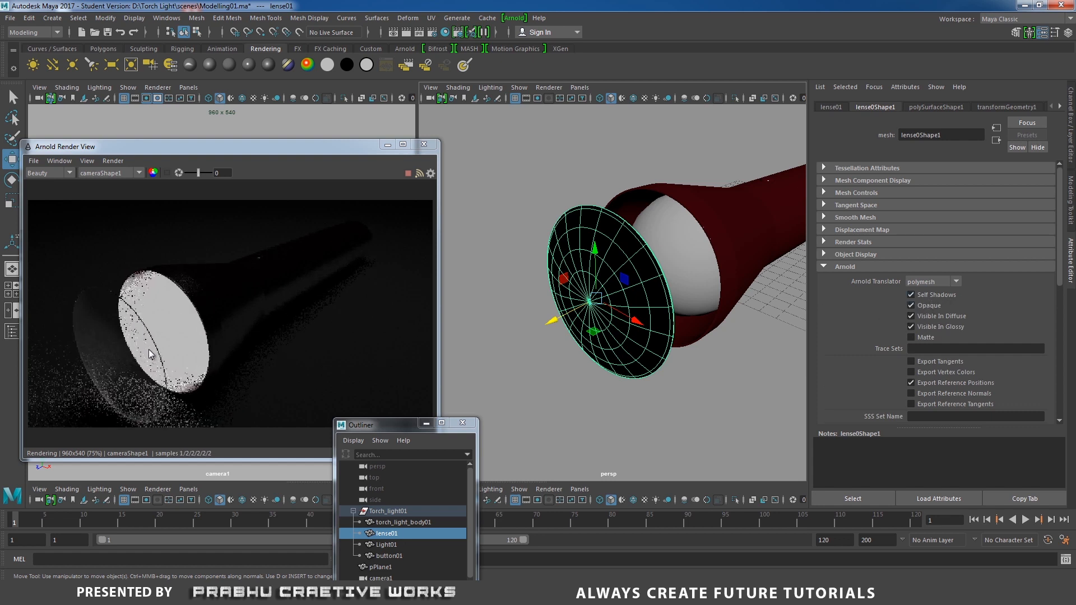
left_click(914, 305)
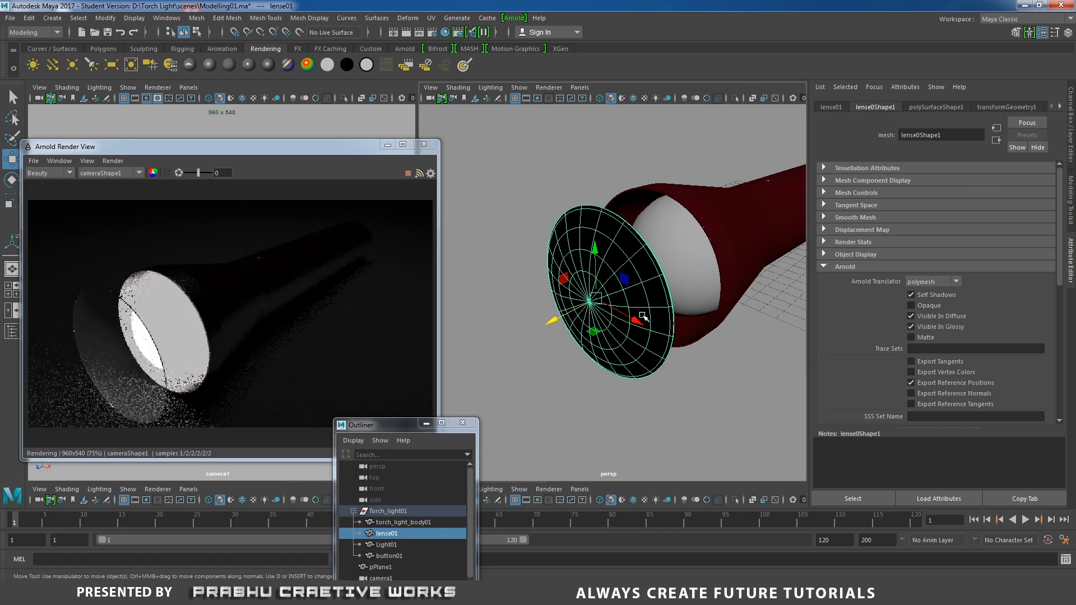
Return lense01 to the torch head by setting its X, Y and Z translation to 0.
left_click_drag(620, 276, 620, 275)
left_click(1070, 124)
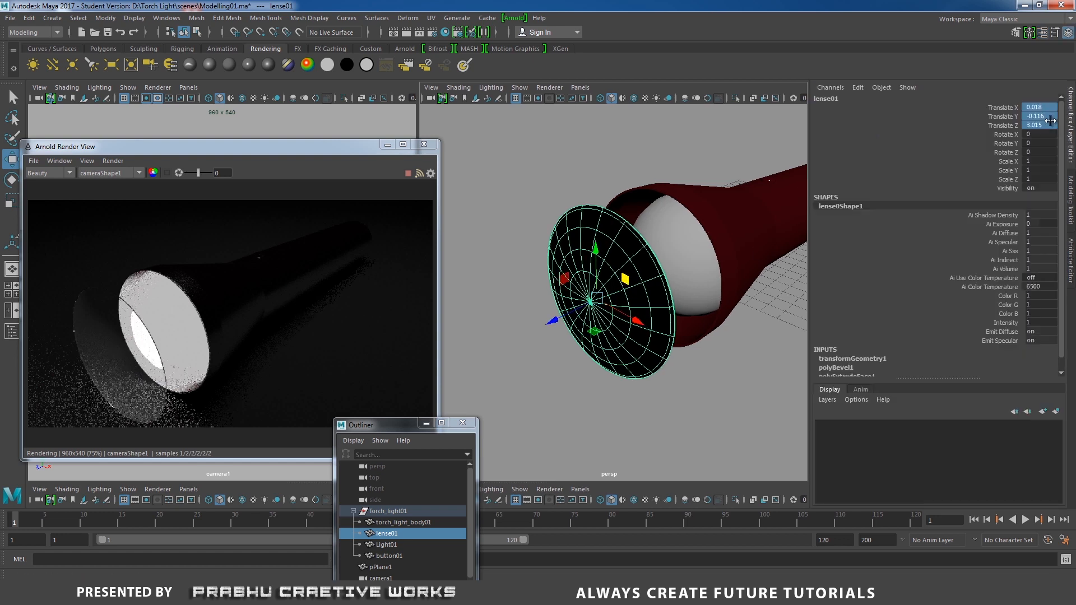
left_click(1052, 124)
type("0")
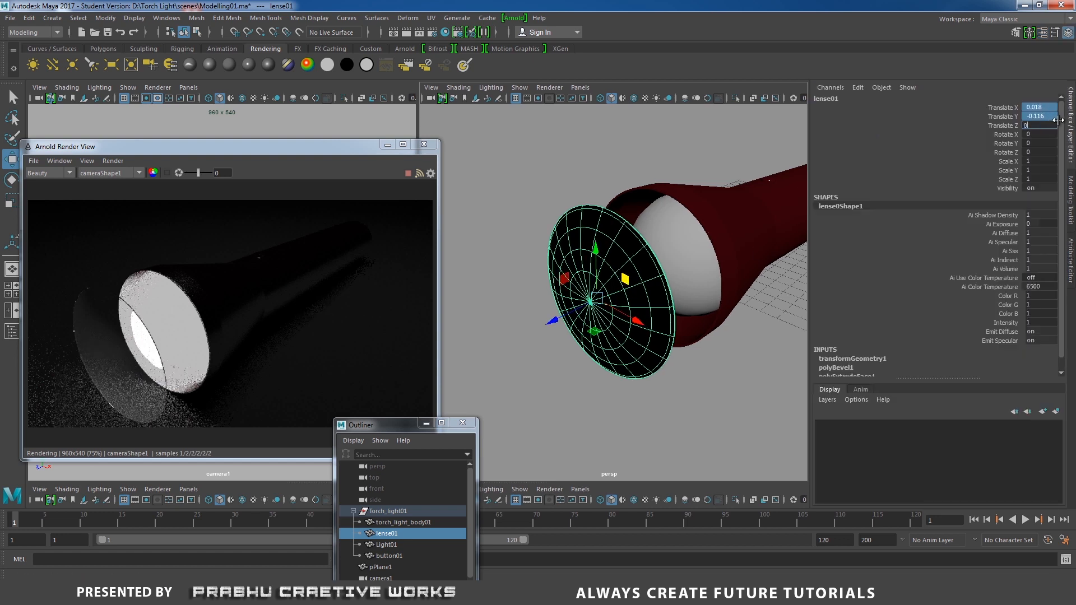
key("Return")
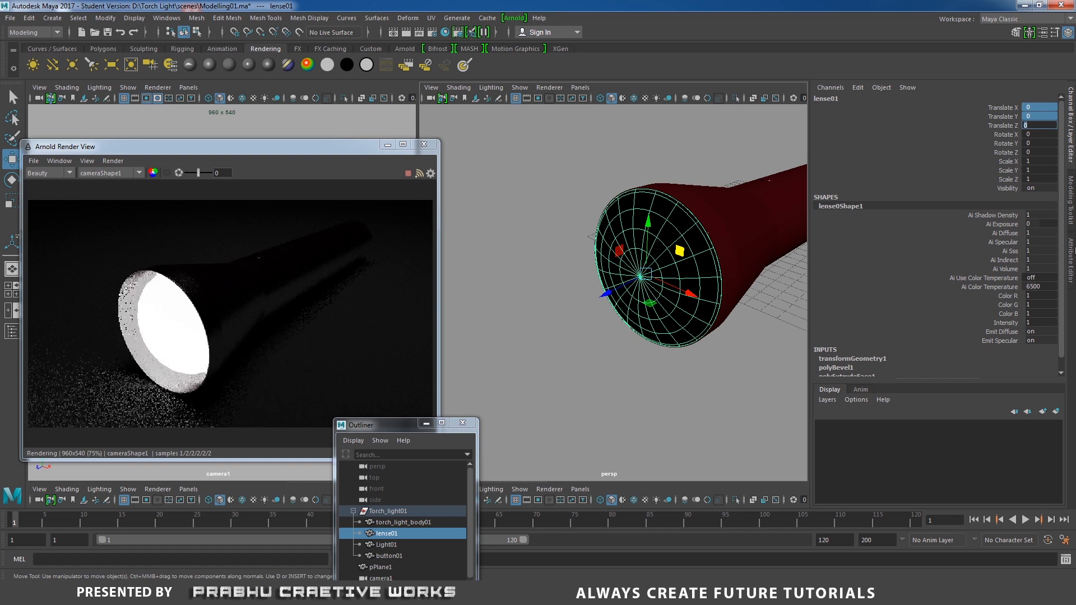
Toggle lense01's Opaque option on and off again to compare the render with the lens seated in the head.
key("ctrl+a")
left_click(926, 307)
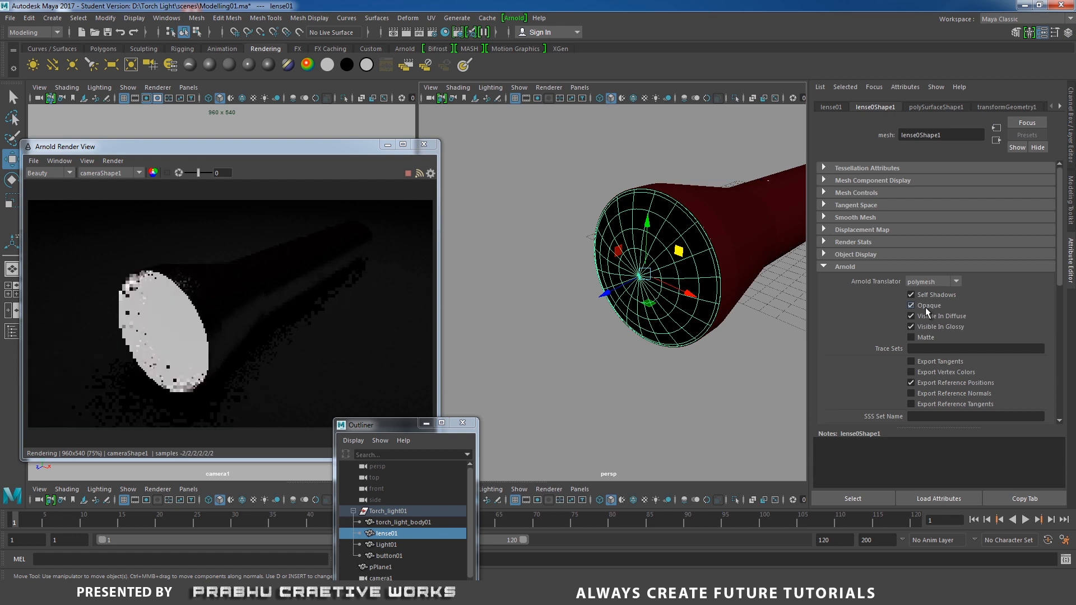
left_click(923, 307)
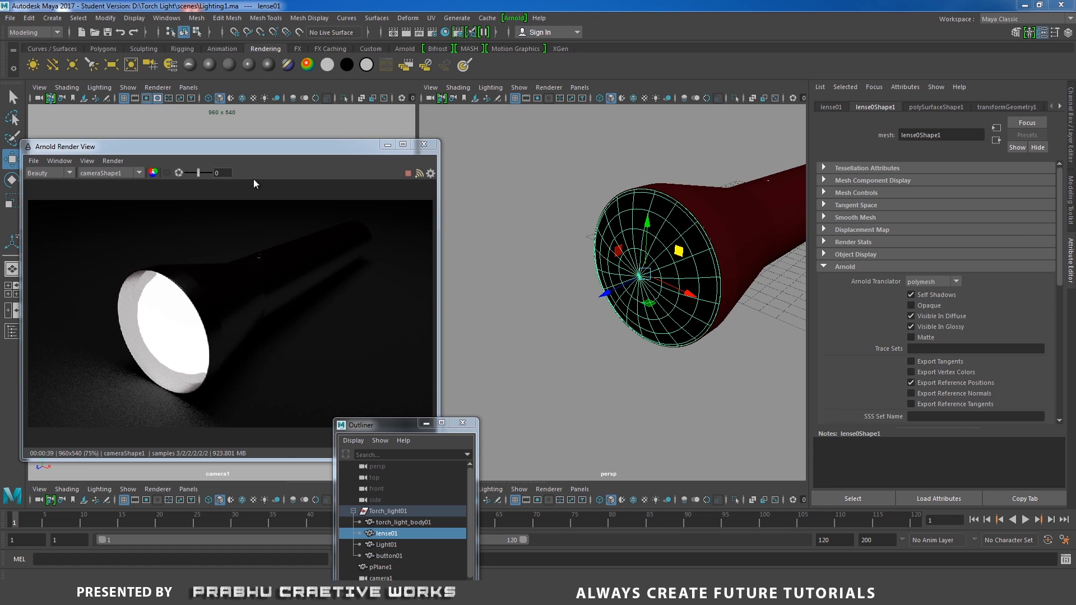
Uncover the camera1 view and reframe the camera farther back and turned, leaving more ground around the torch in the render.
left_click_drag(314, 146, 487, 98)
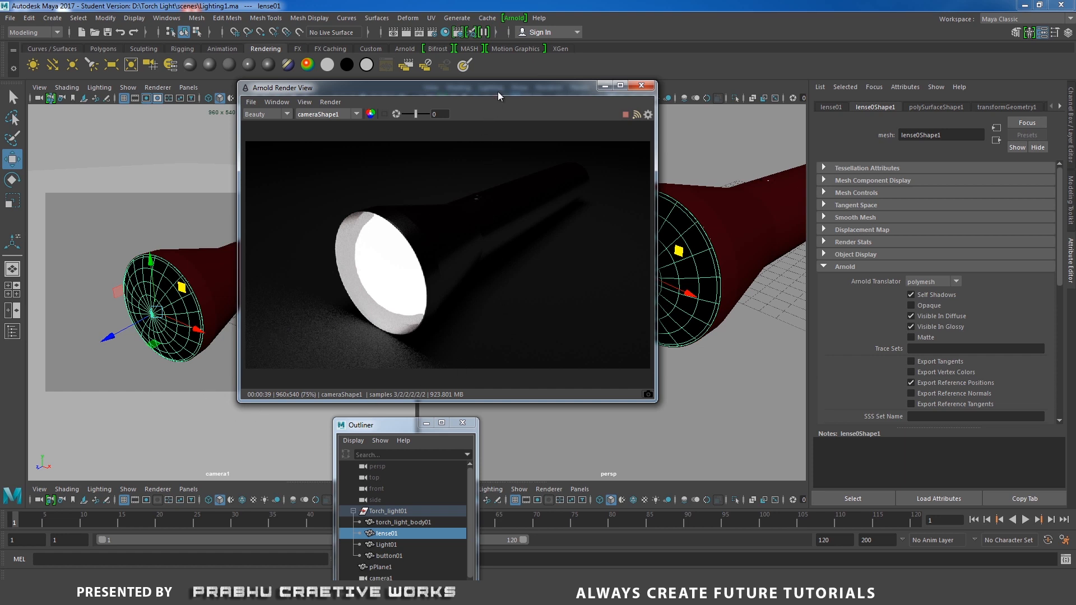
left_click_drag(498, 92, 617, 98)
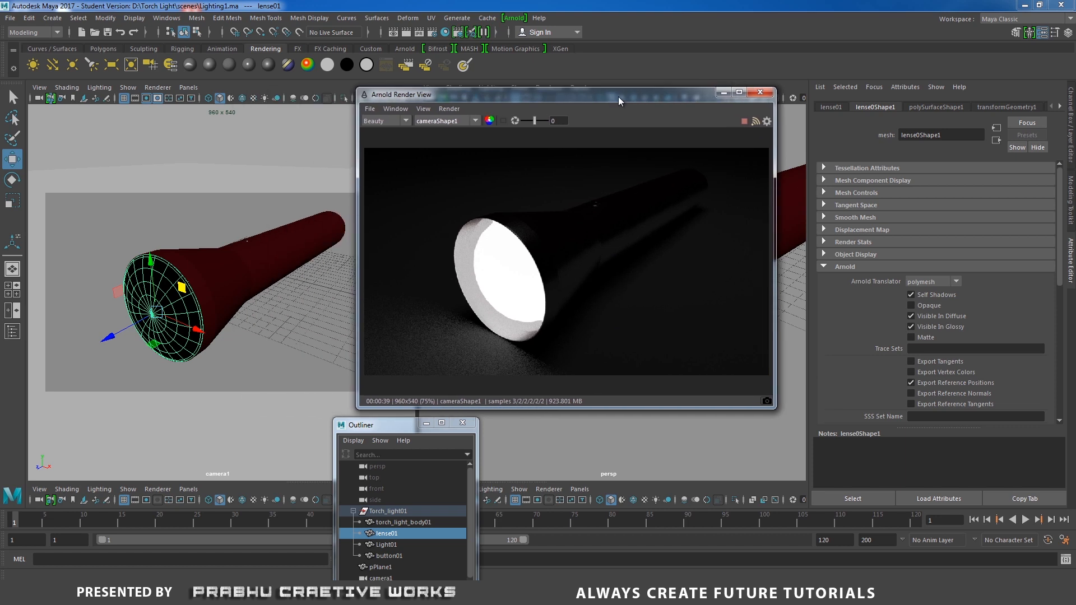
left_click(51, 101)
right_click_drag(262, 323, 208, 317, "alt")
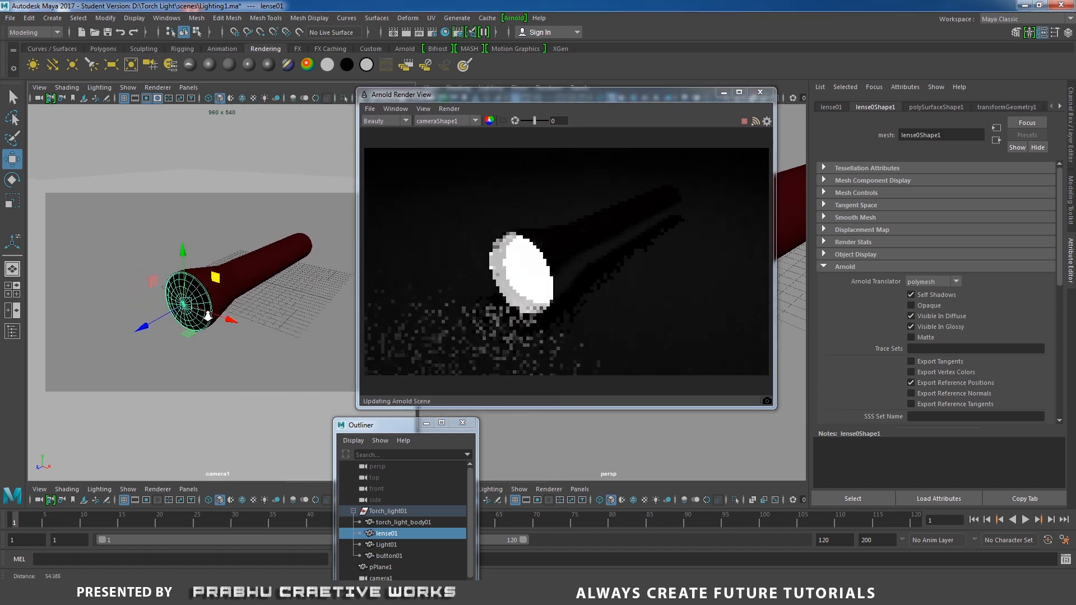
left_click_drag(208, 316, 217, 316, "alt")
left_click_drag(228, 309, 248, 316, "alt")
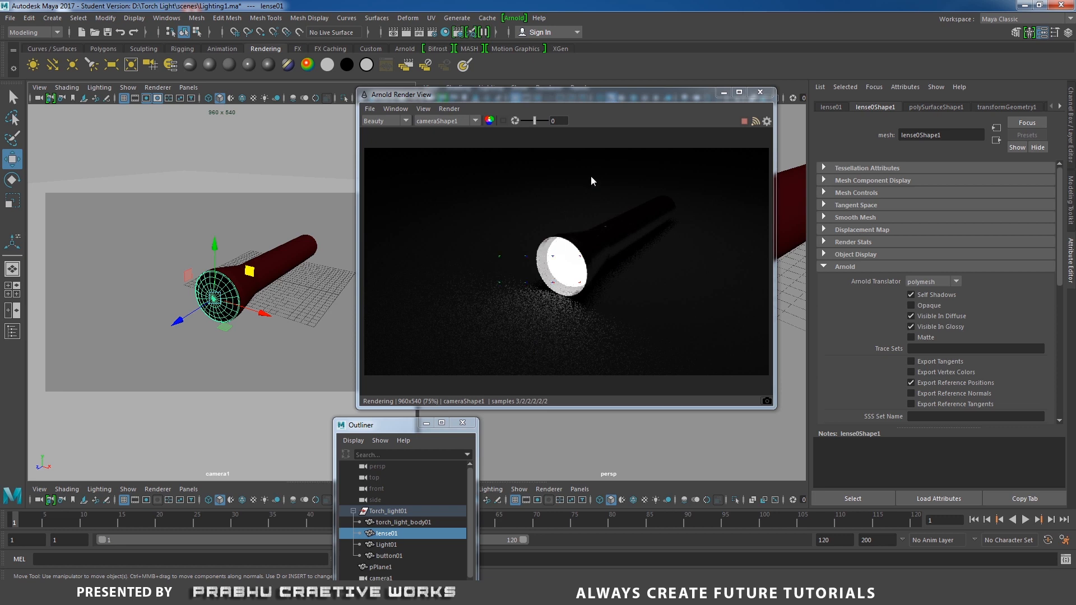
Create an Arnold photometric light and place it at the front of the torch head, at about 0, 3.6, 21.
left_click(515, 17)
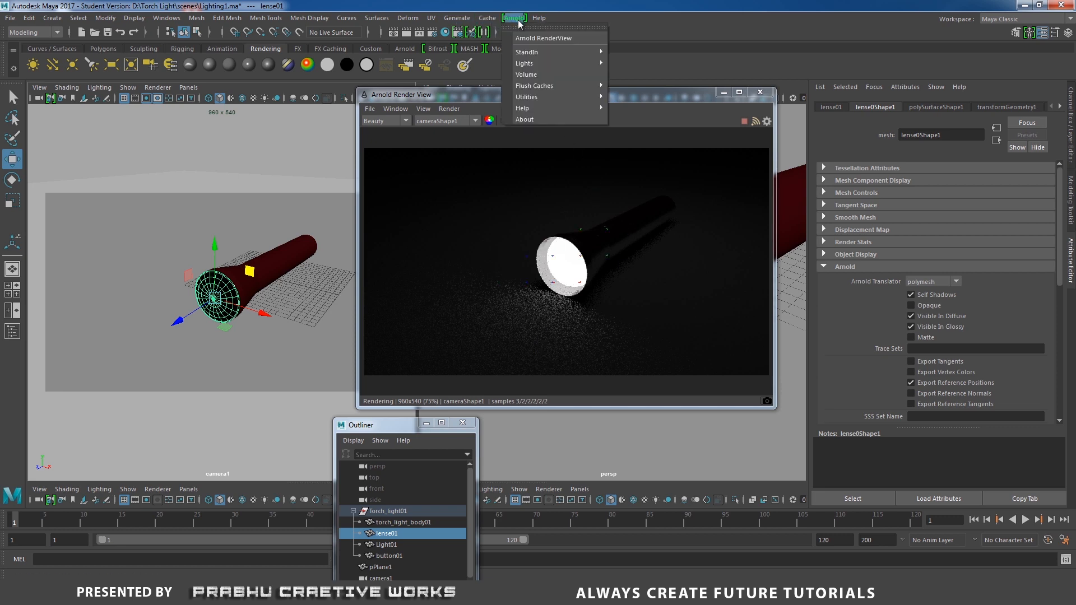
mouse_move(527, 65)
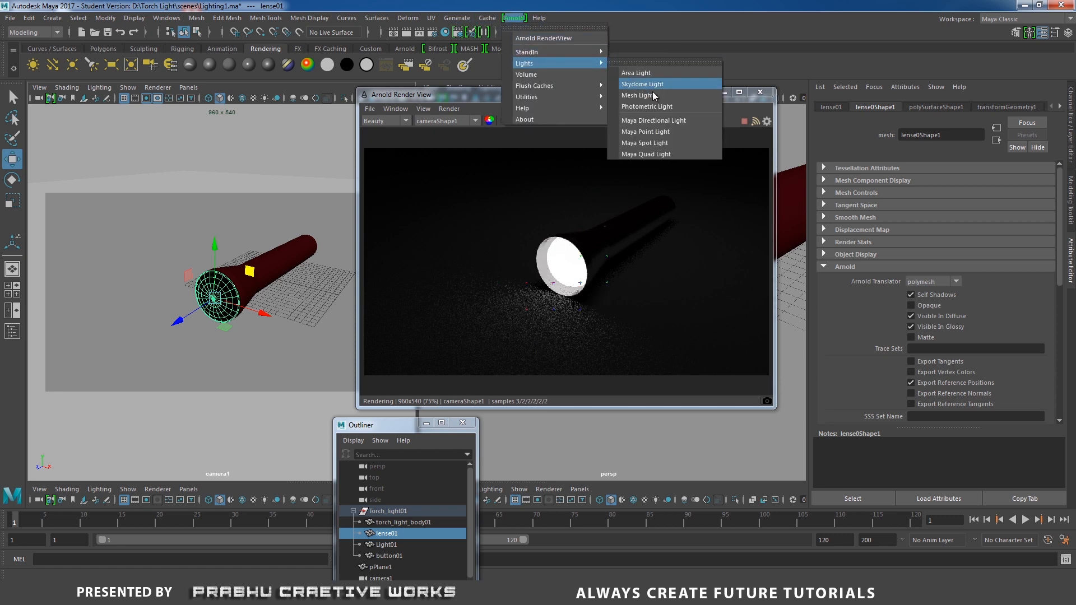
left_click(655, 106)
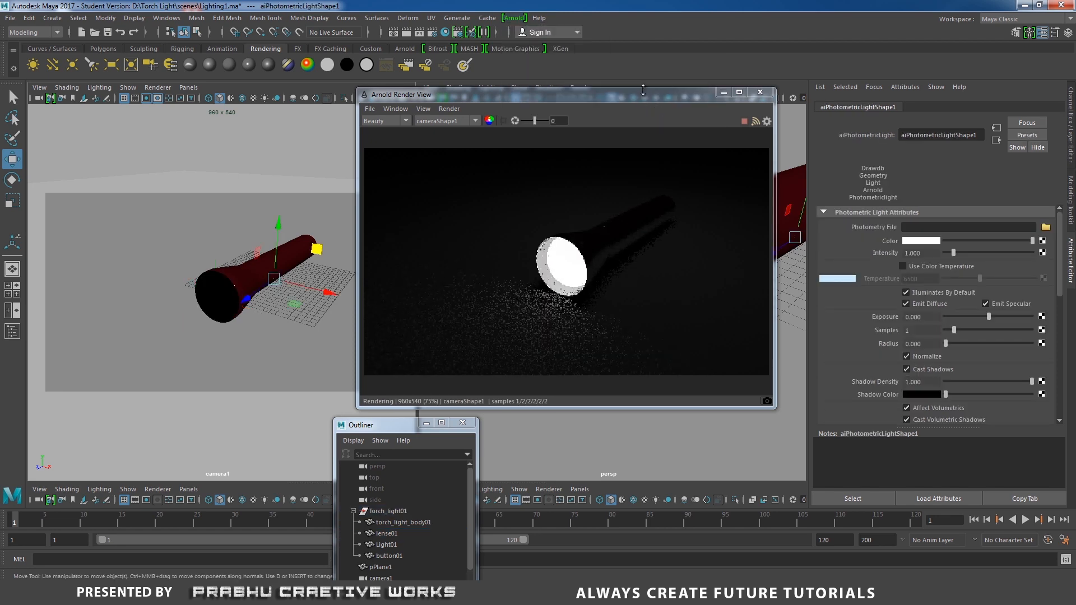
left_click_drag(641, 100, 301, 181)
left_click_drag(754, 265, 559, 343)
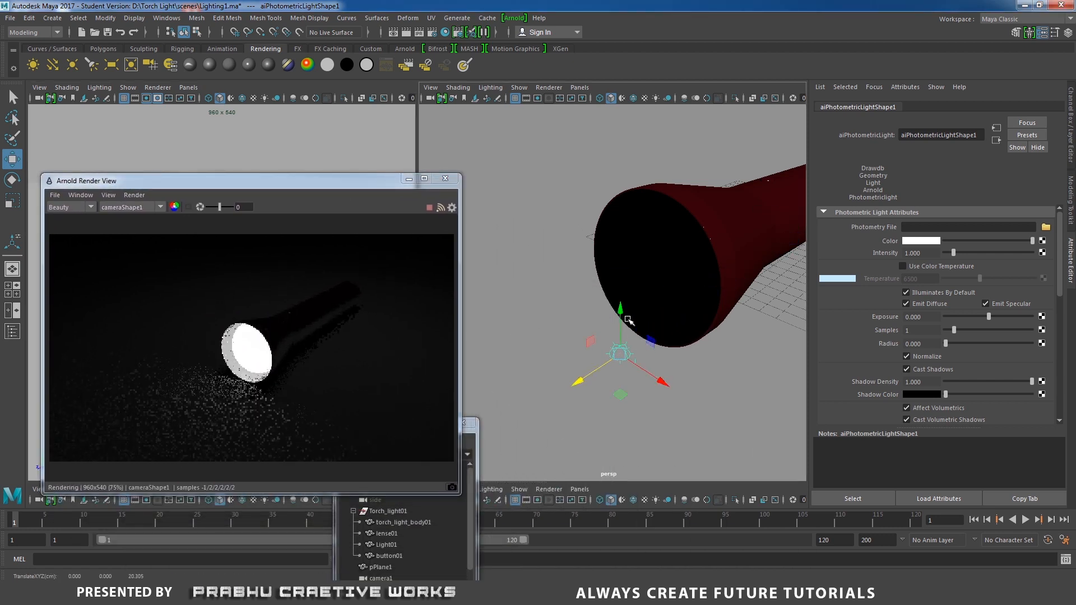
left_click_drag(620, 309, 610, 268)
mouse_move(586, 308)
left_mouse_down()
mouse_move(571, 316)
mouse_move(596, 317)
left_mouse_up()
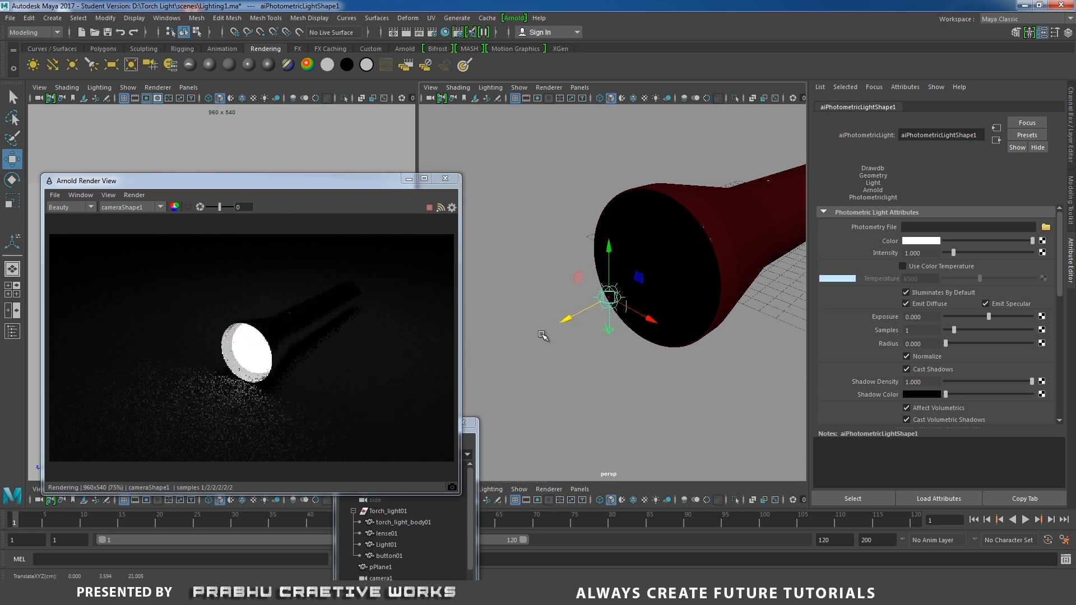
Rotate the photometric light around its X axis to aim forward out of the torch head, and show its photometric attributes.
key("e")
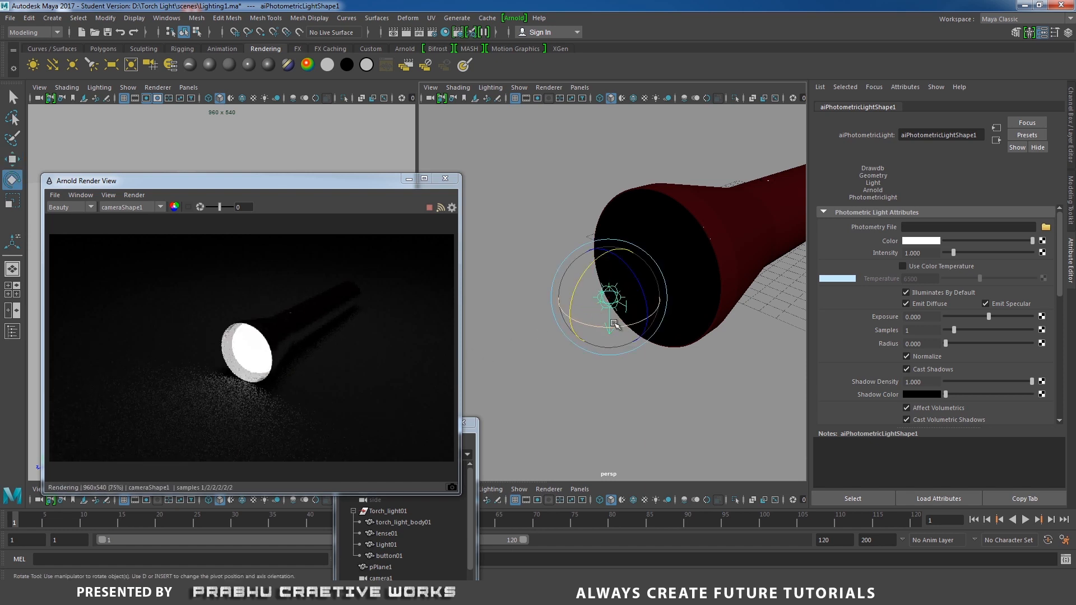
left_click_drag(578, 314, 610, 247)
left_click(1070, 129)
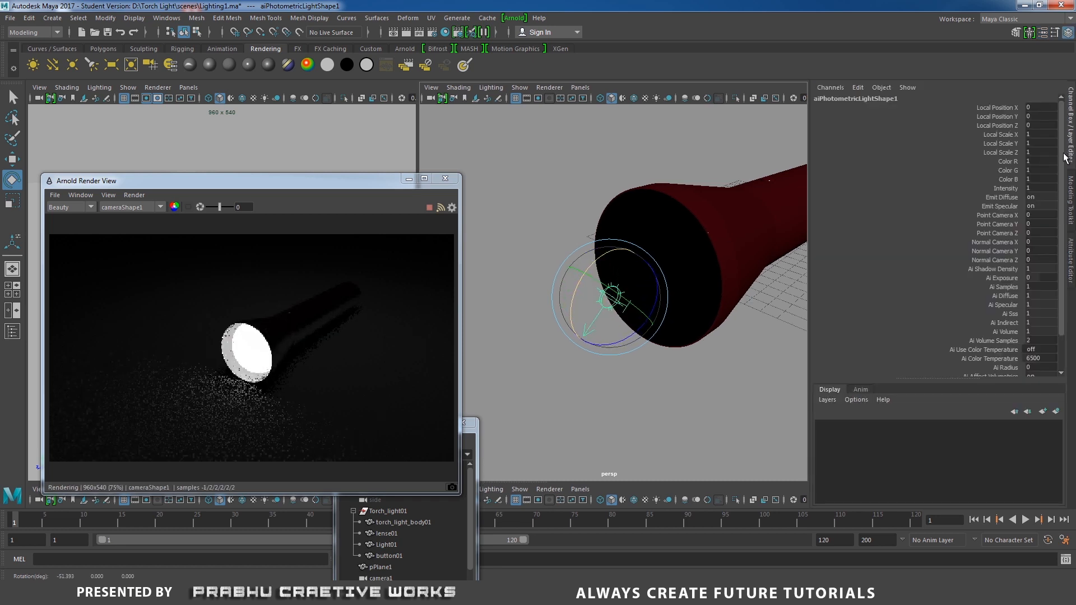
left_click(1070, 261)
left_click(1073, 150)
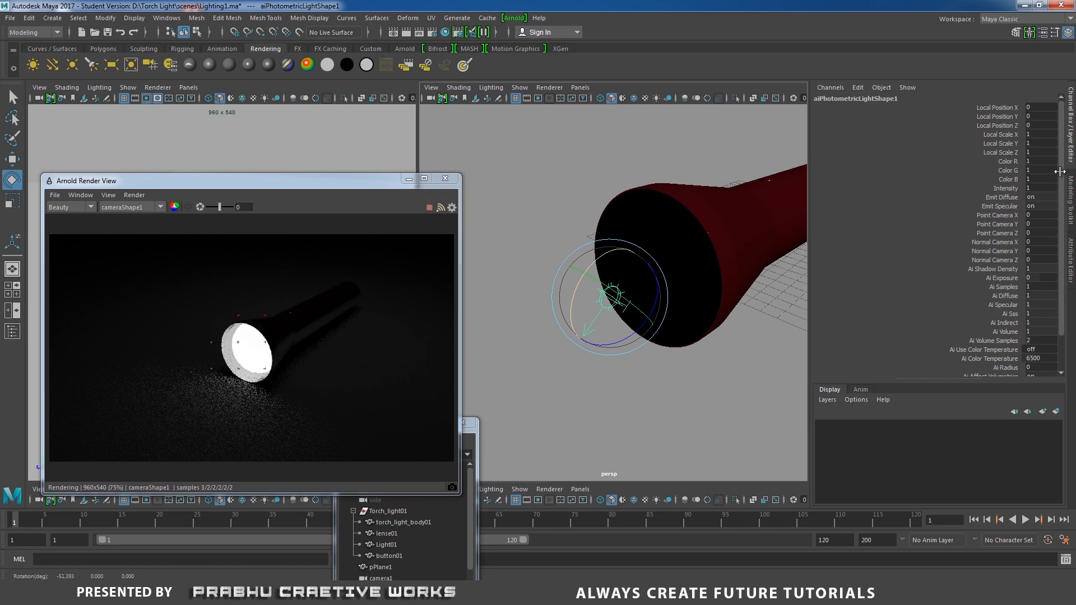
scroll(1062, 199, "down", 3)
scroll(1054, 202, "up", 3)
left_click_drag(583, 313, 583, 263)
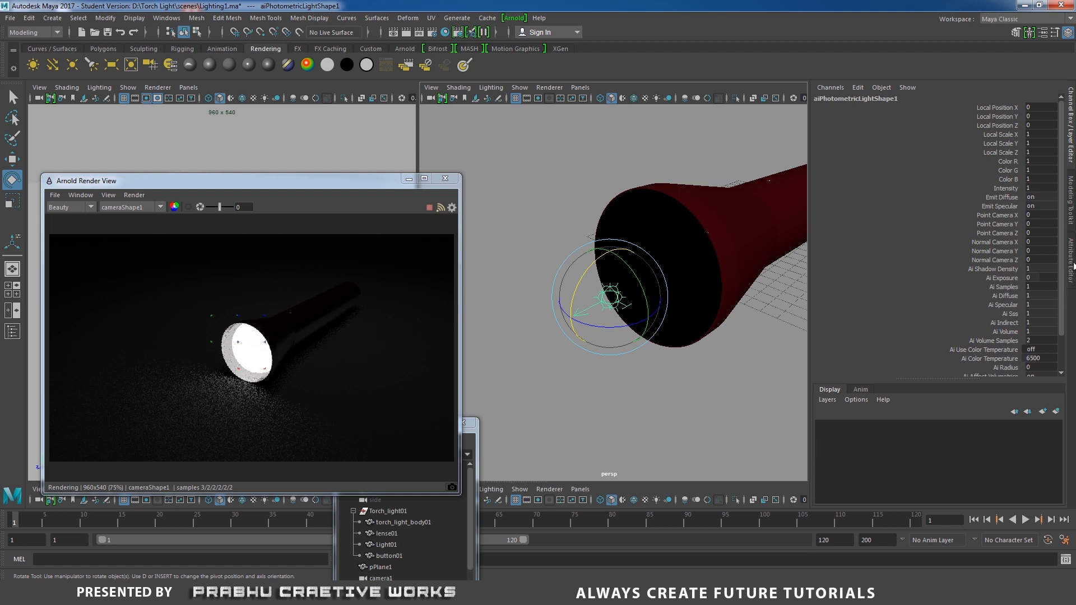
left_click(1071, 261)
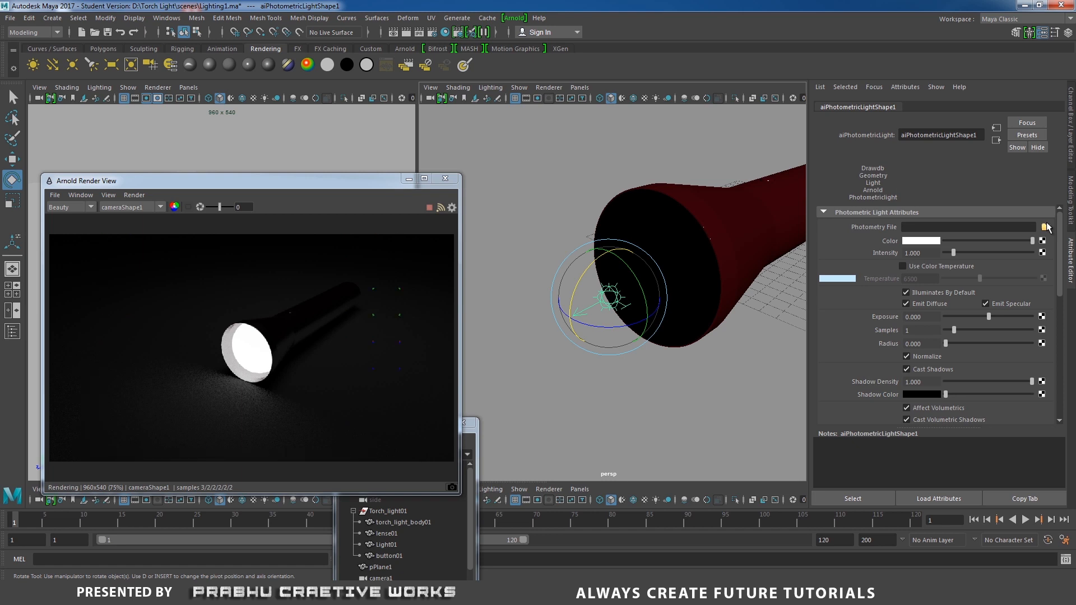
Switch to the Notepad note, place it over the scene and copy its Dropbox link to the 3.IES file.
left_click(535, 595)
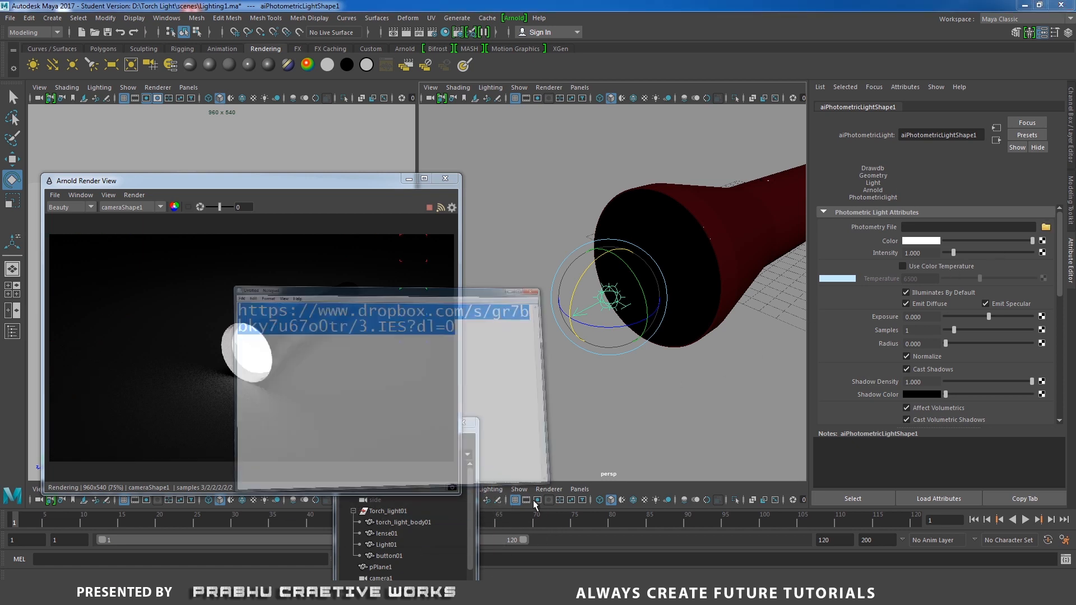
left_click(486, 159)
left_click_drag(487, 161, 107, 124)
right_click(171, 130)
left_click(199, 167)
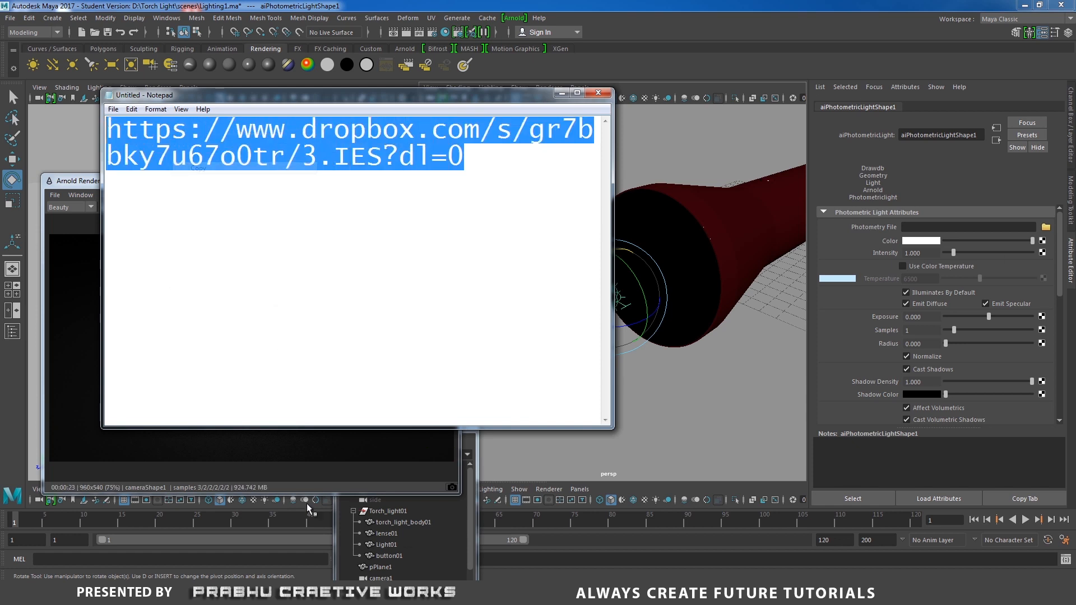
View the 3.IES Dropbox page in the browser and the file on the desktop, returning to Maya.
left_click(303, 594)
left_click(156, 21)
left_click(240, 36)
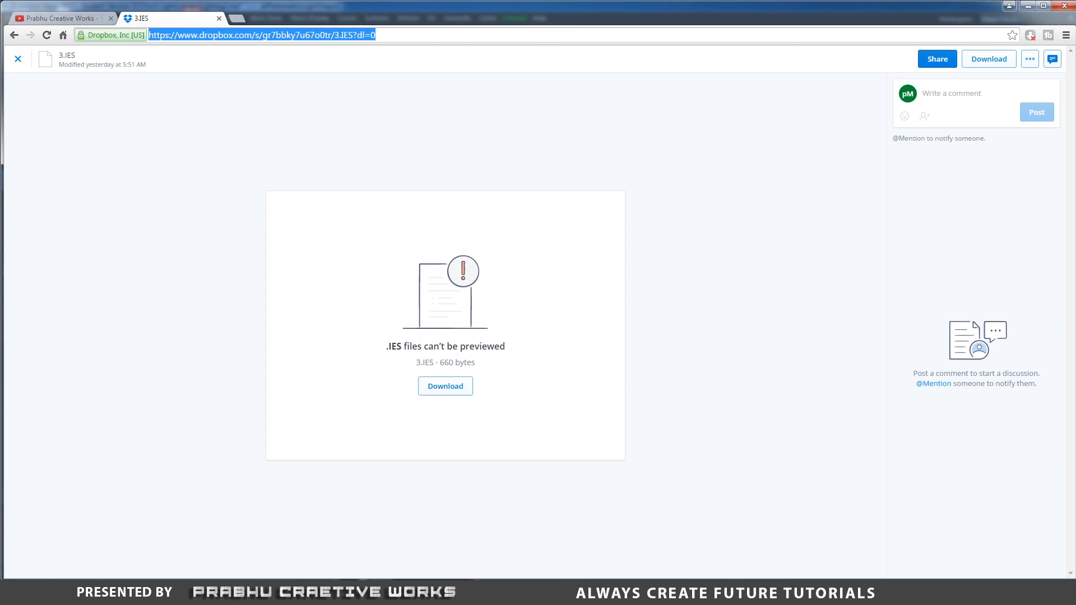
left_click(316, 594)
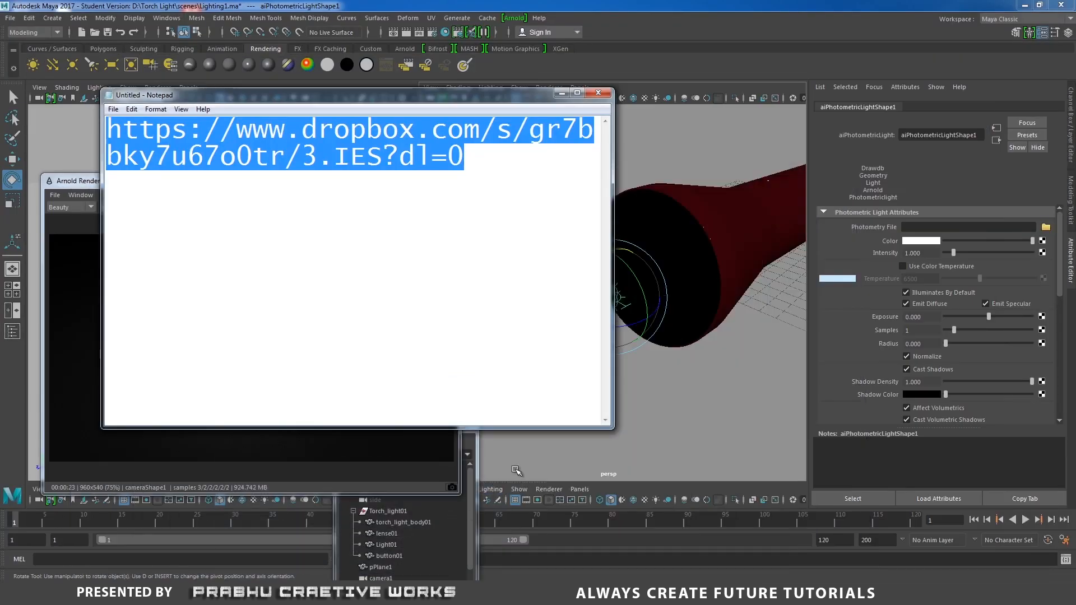
key("super+d")
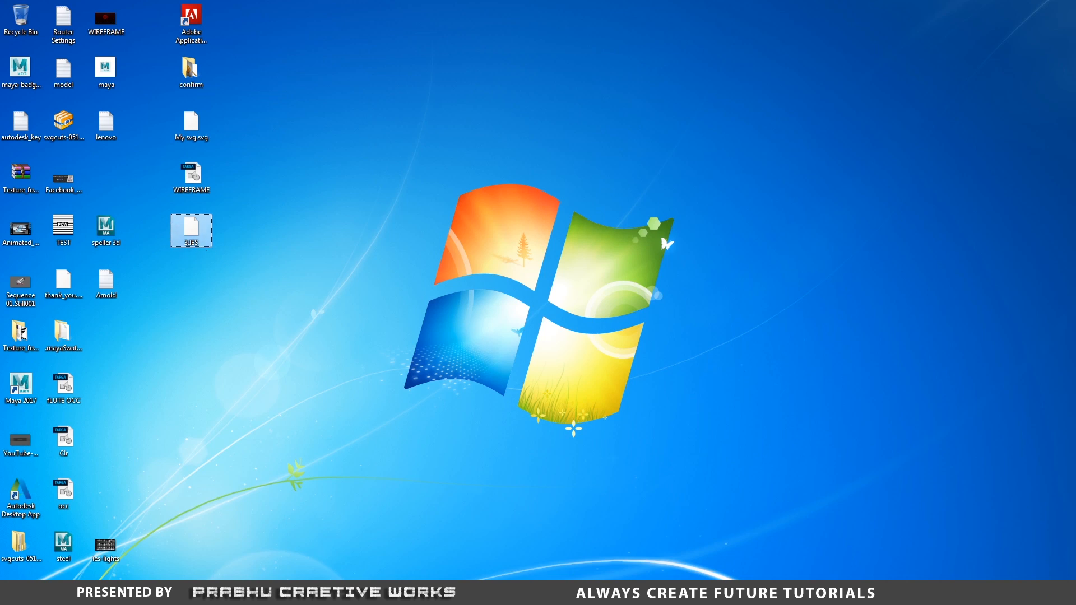
key("super+d")
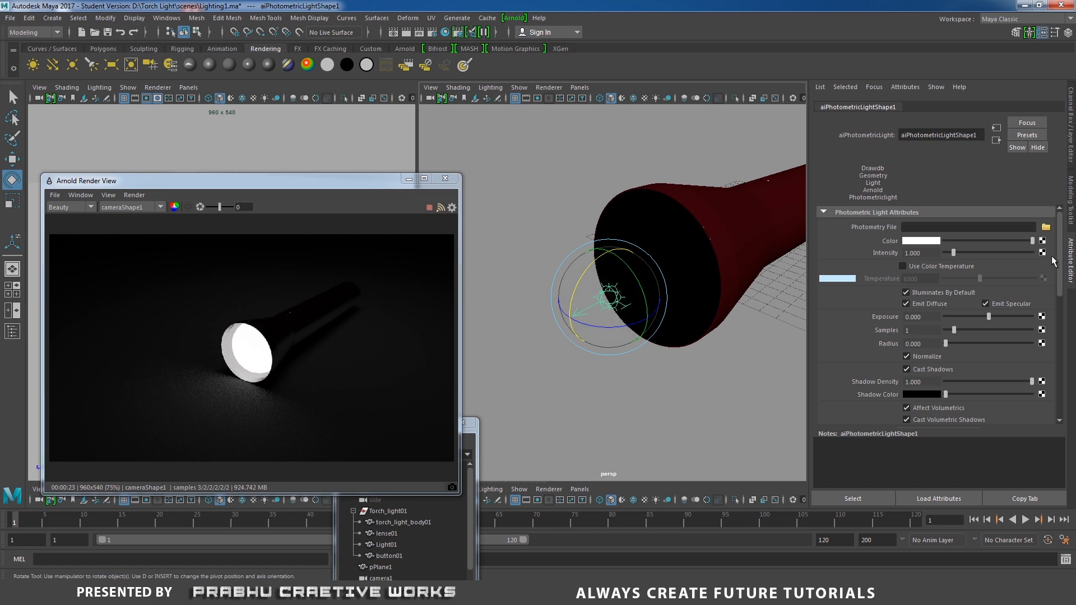
Load 3.IES from the Desktop as the photometric light's photometry file and raise its exposure to 5.
left_click(1046, 228)
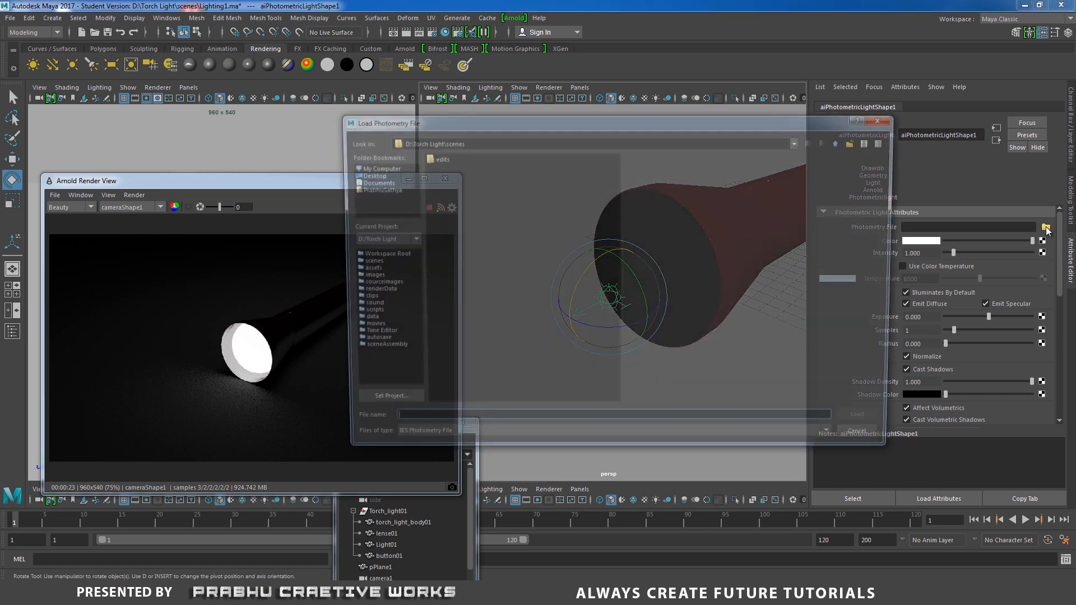
left_click(366, 174)
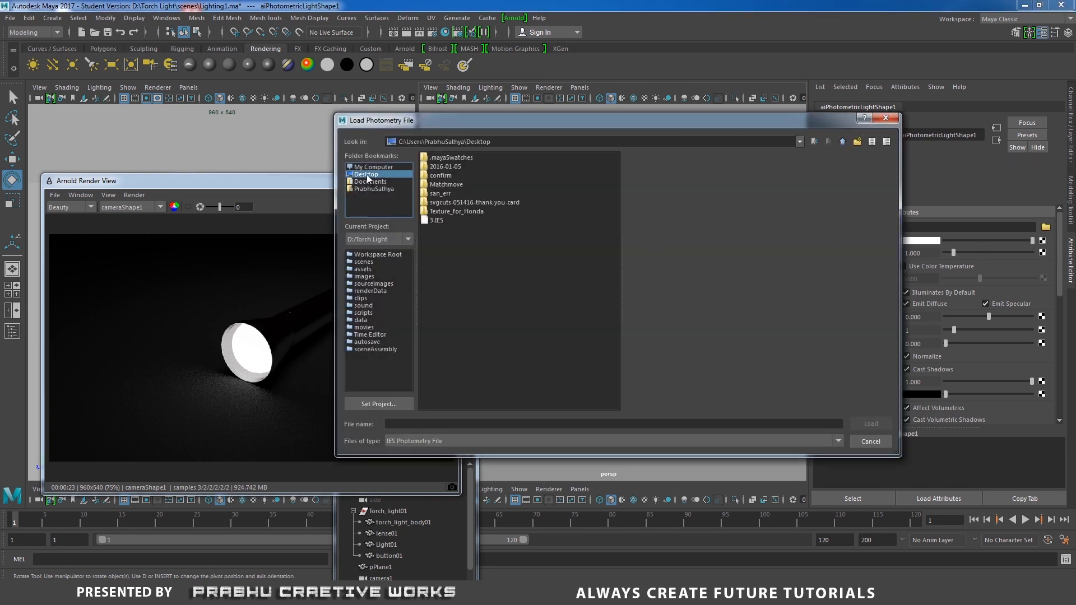
left_click(429, 221)
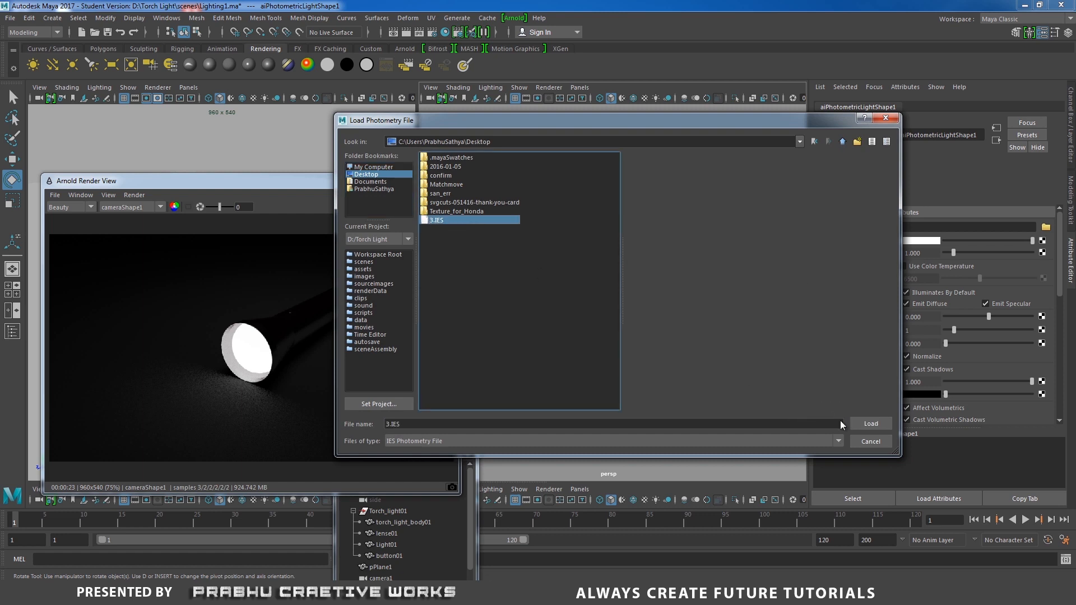
left_click(866, 423)
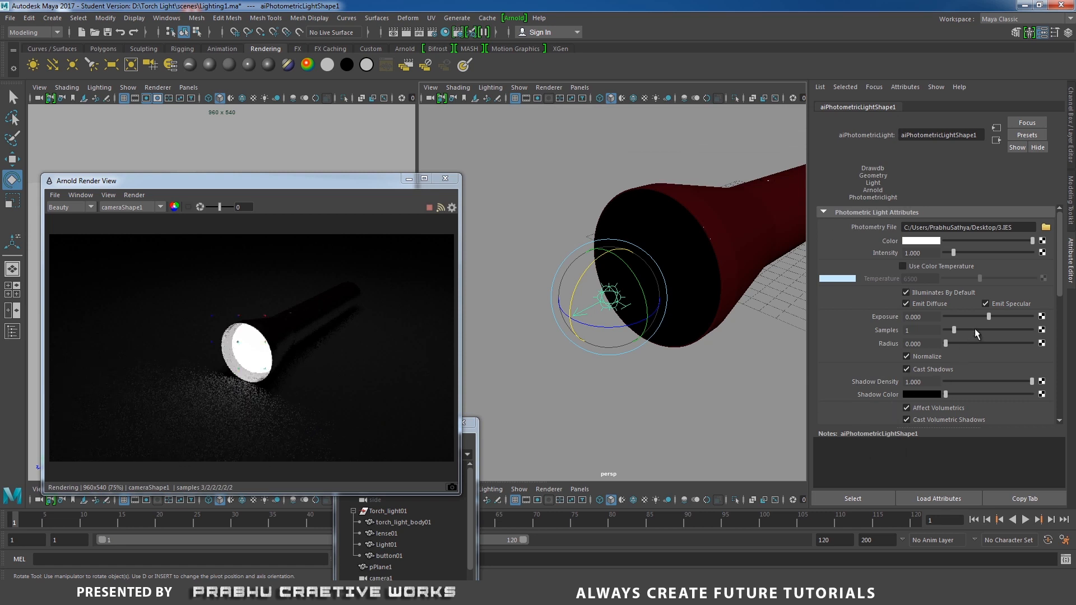
left_click_drag(986, 316, 1033, 316)
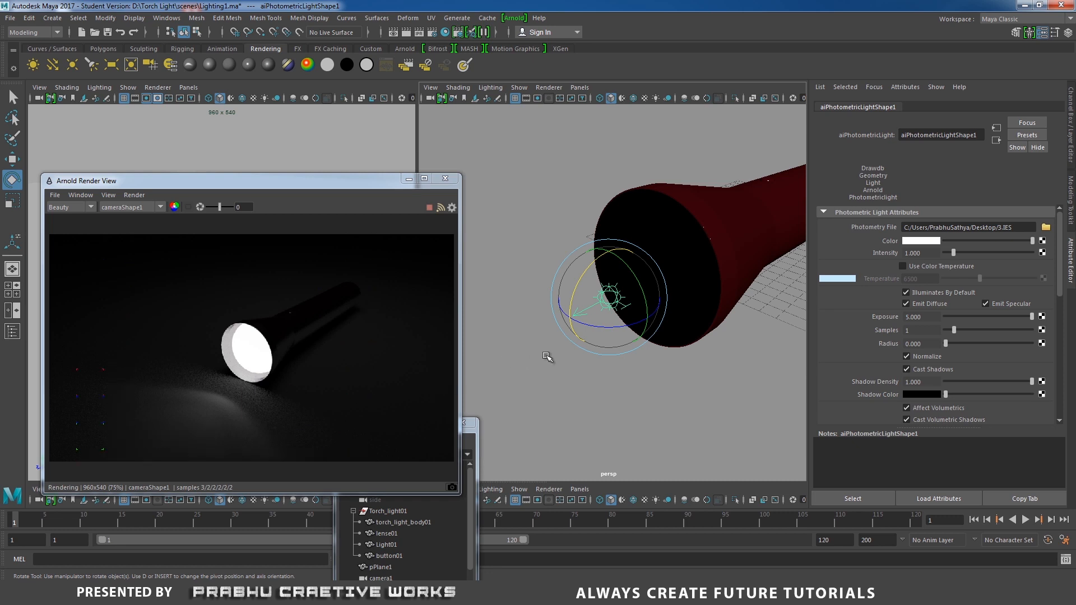
Move the photometric light back against the torch head and adjust its tilt around the X axis.
key("w")
left_click_drag(568, 326, 587, 314)
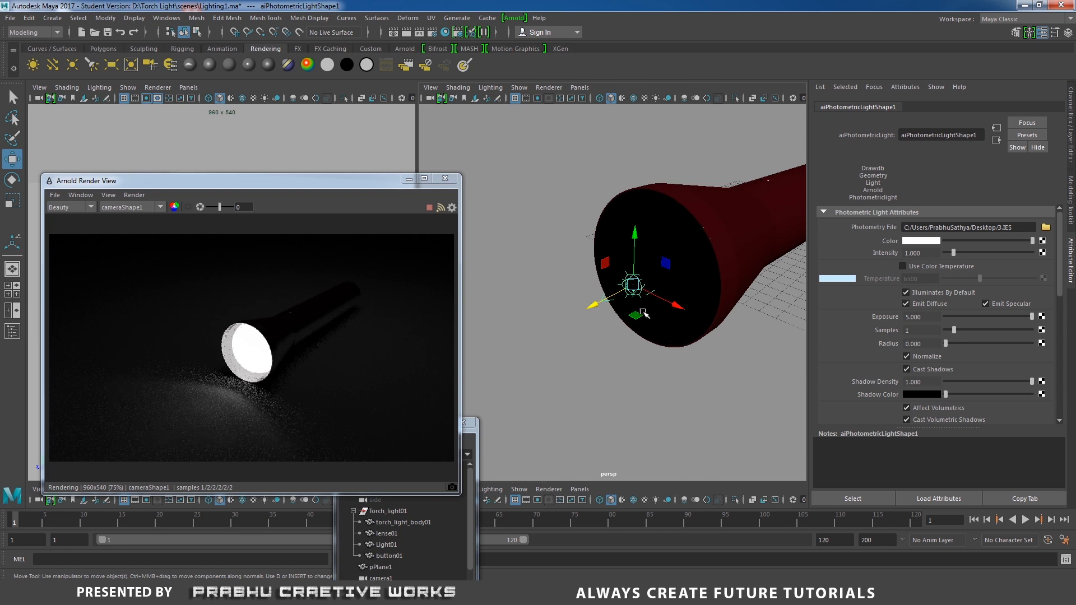
key("e")
left_click_drag(612, 260, 604, 274)
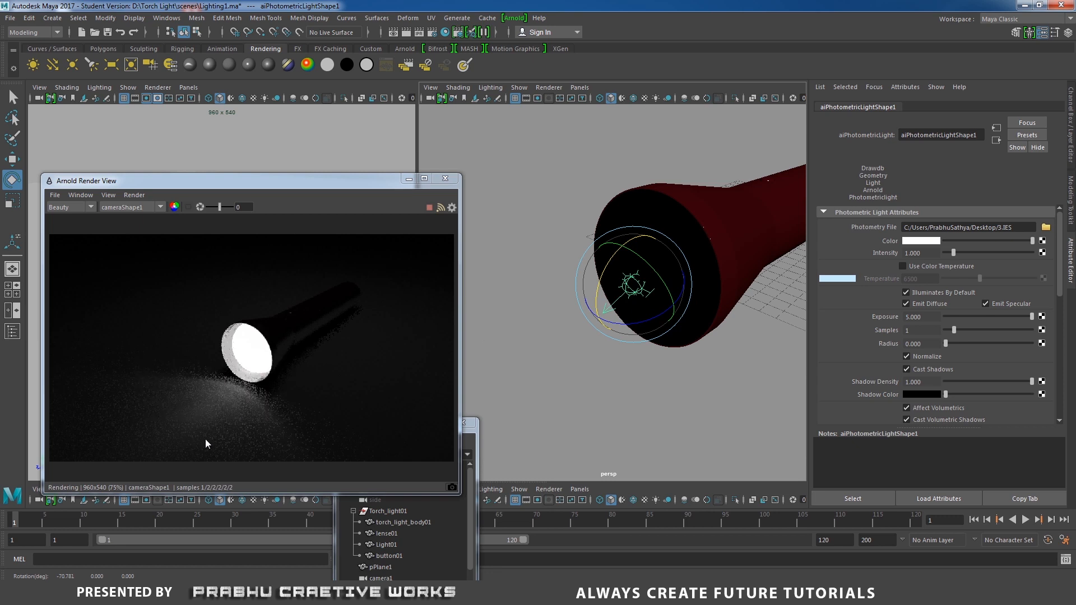
left_click_drag(611, 282, 601, 279)
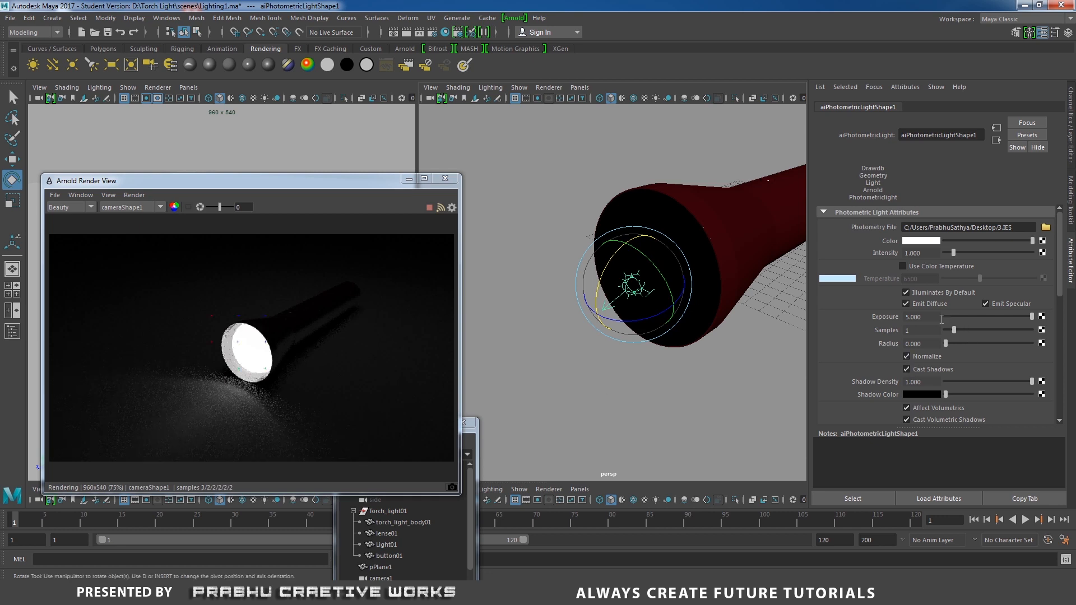
Set the photometric light's exposure to 7 and inspect the beam in front of the torch head up close.
left_click_drag(933, 317, 825, 330)
type("7")
key("Return")
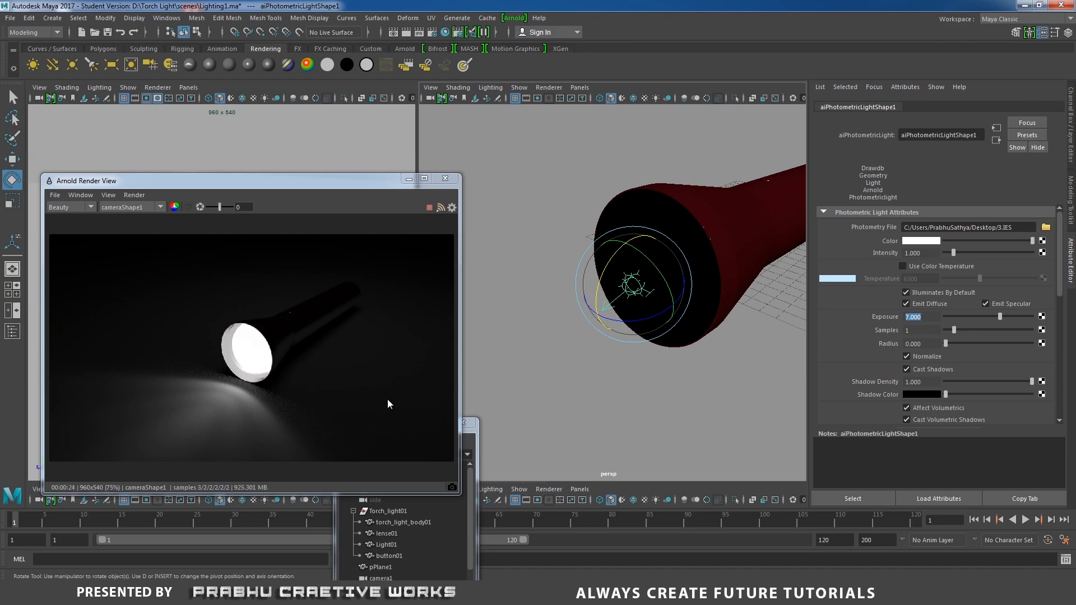
scroll(287, 341, "up", 5)
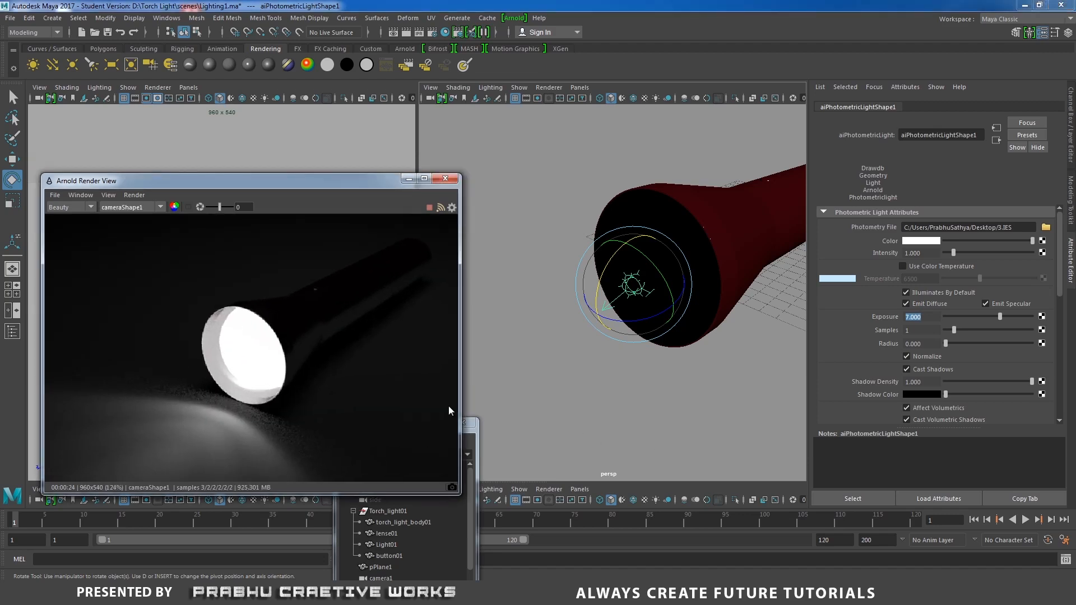
scroll(266, 368, "up", 1)
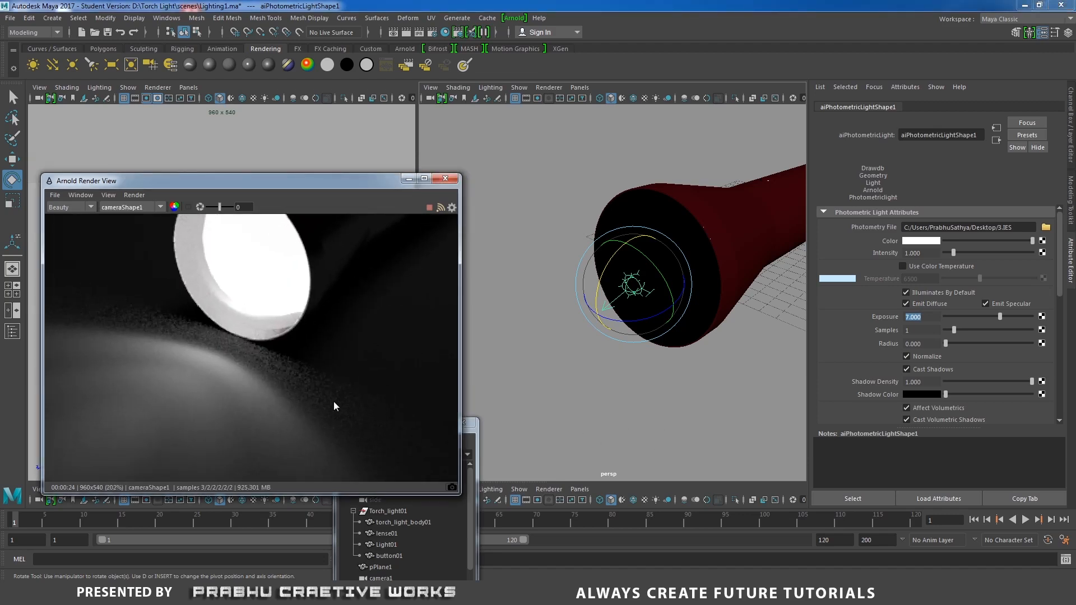
scroll(352, 386, "down", 3)
left_click_drag(310, 350, 331, 437)
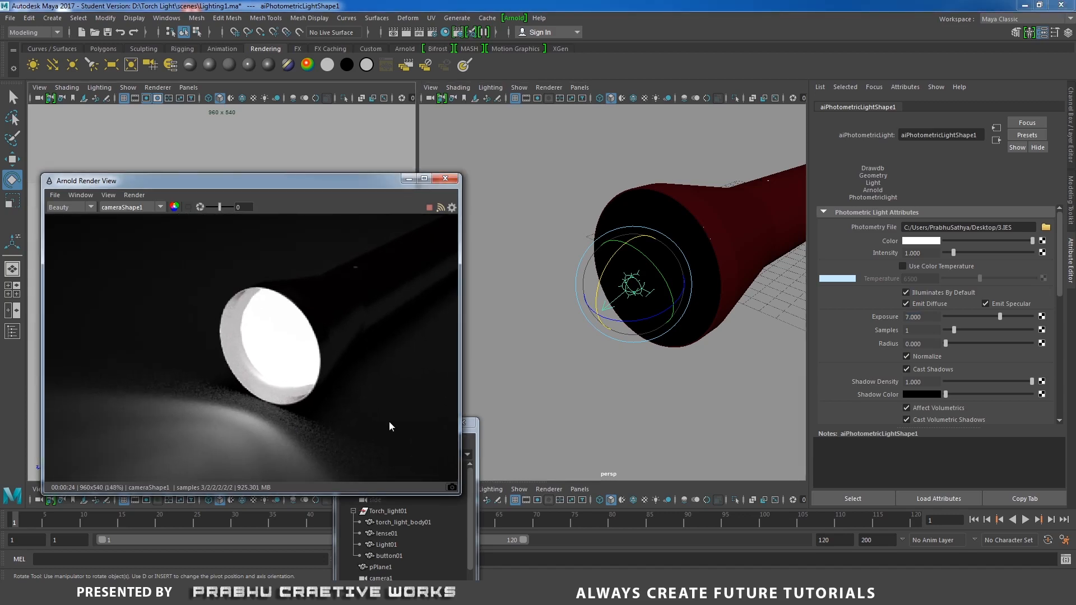
Select Light01 from the Outliner, show the perspective view in wireframe and set the mesh light's samples to 5.
left_click(474, 487)
left_click_drag(412, 425, 605, 255)
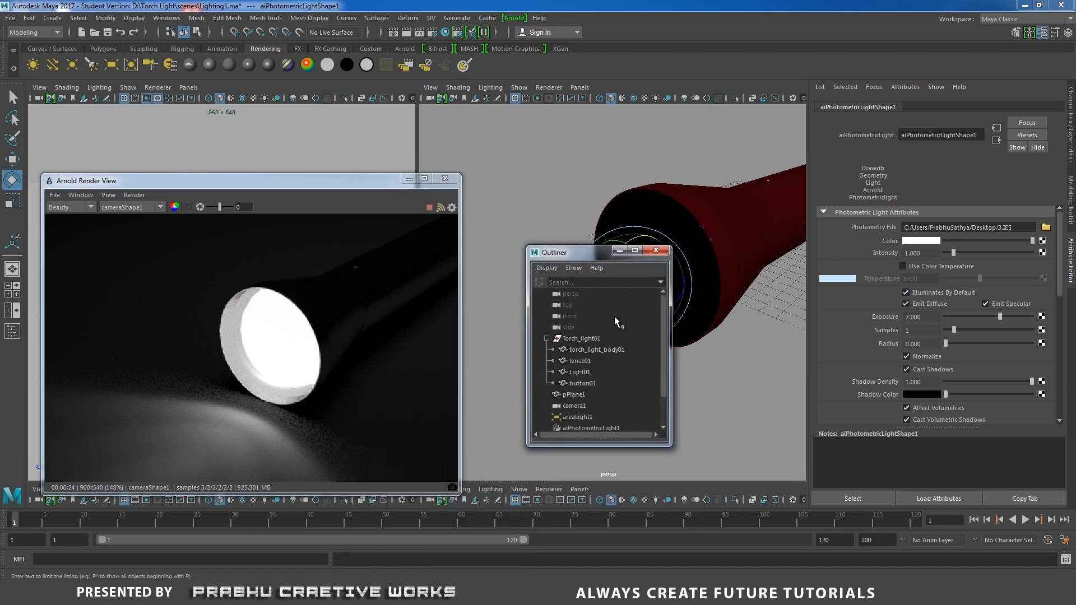
left_click(583, 370)
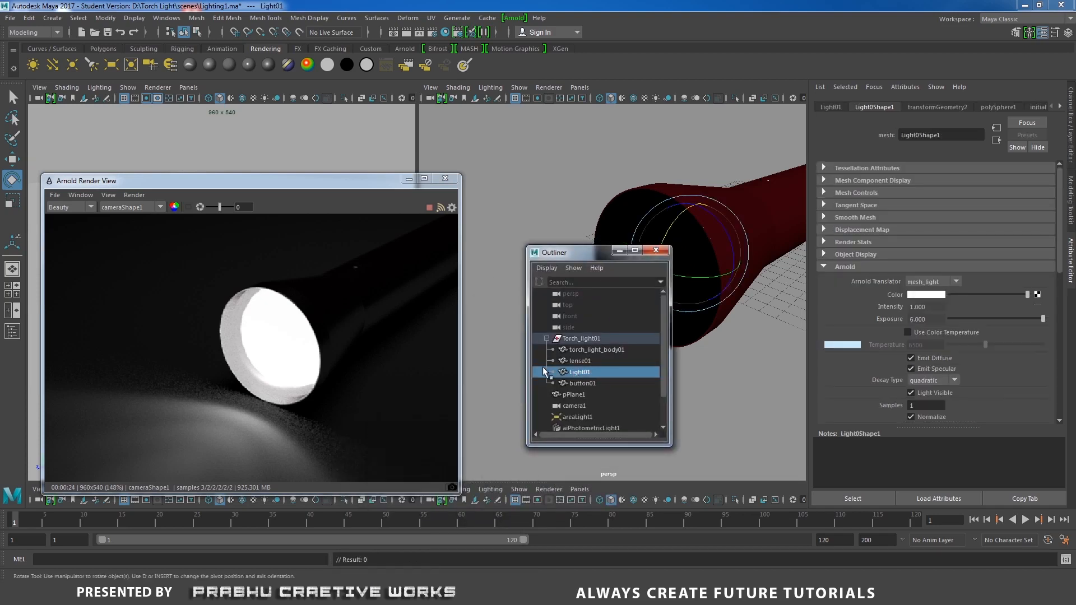
left_click(620, 250)
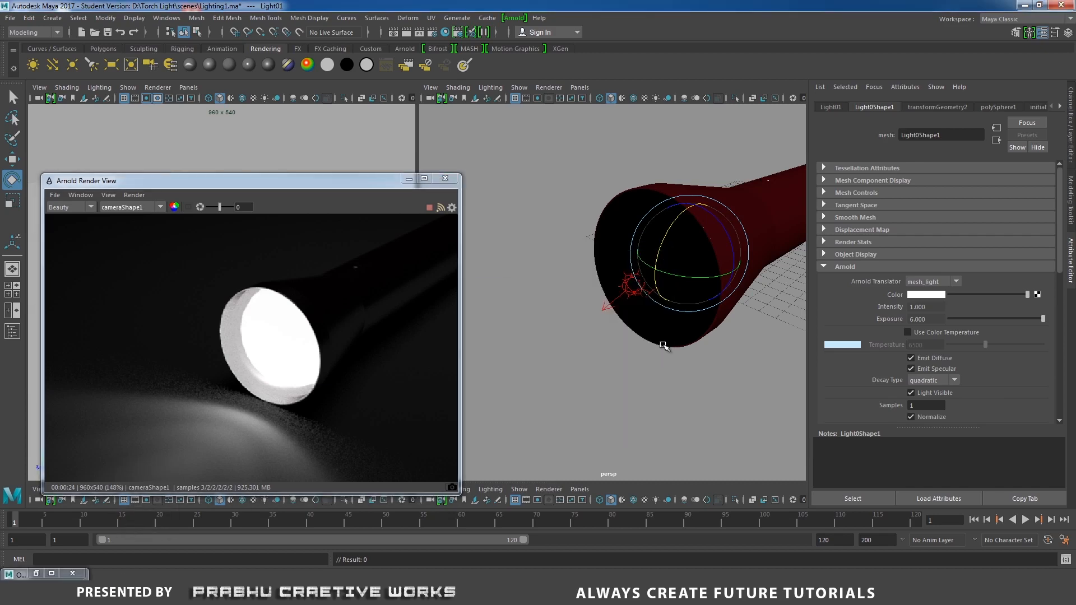
key("4")
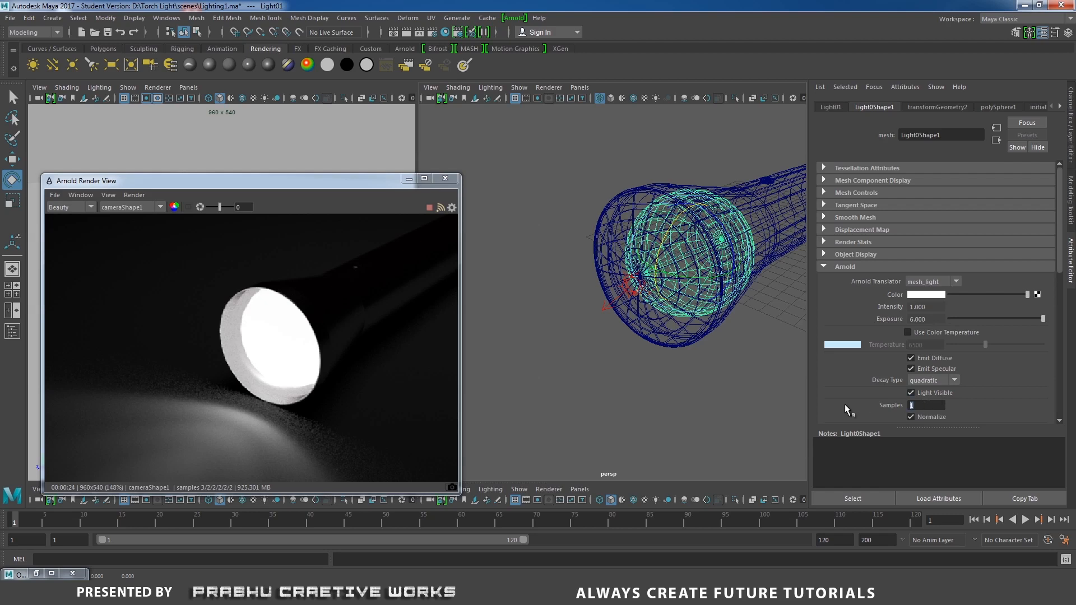
type("5")
key("Return")
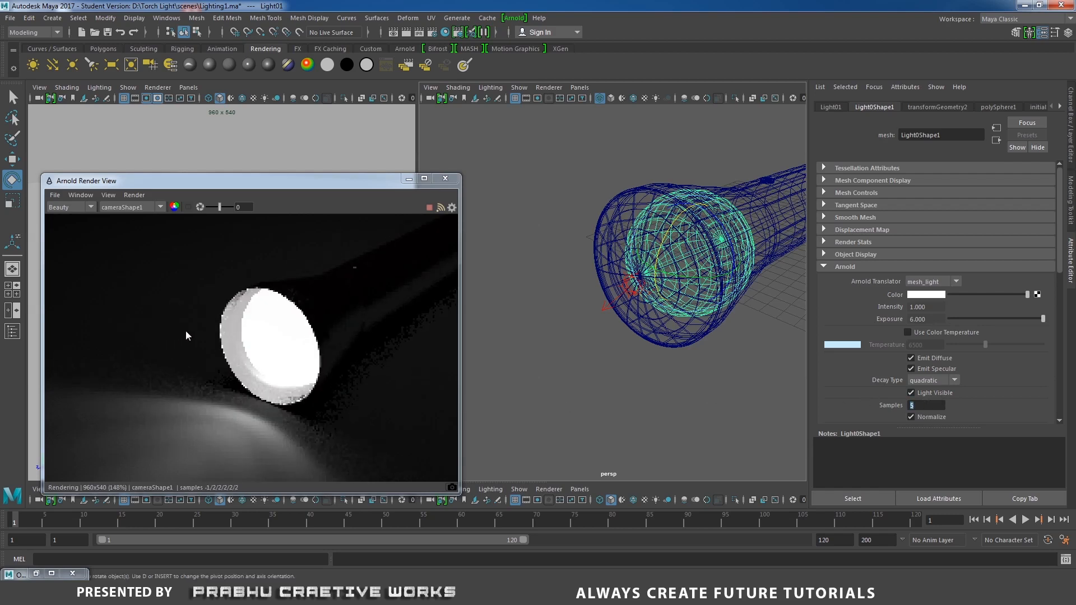
Limit the render to a region around the lower torch head and its beam to check the noise.
left_click_drag(169, 327, 352, 461)
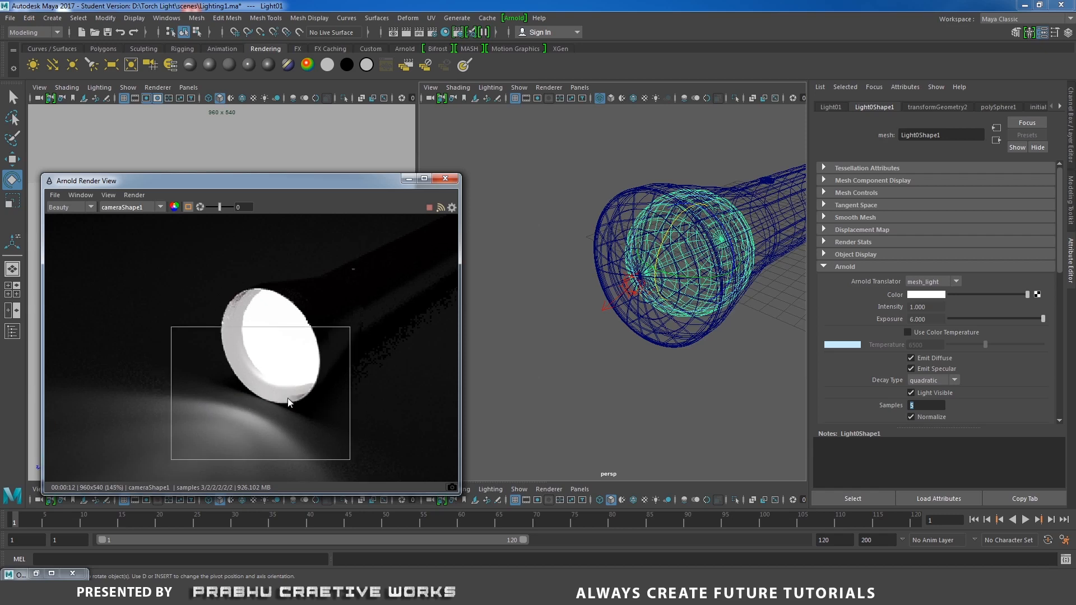
scroll(335, 349, "down", 2)
middle_click_drag(335, 348, 236, 395)
middle_click_drag(318, 367, 360, 344)
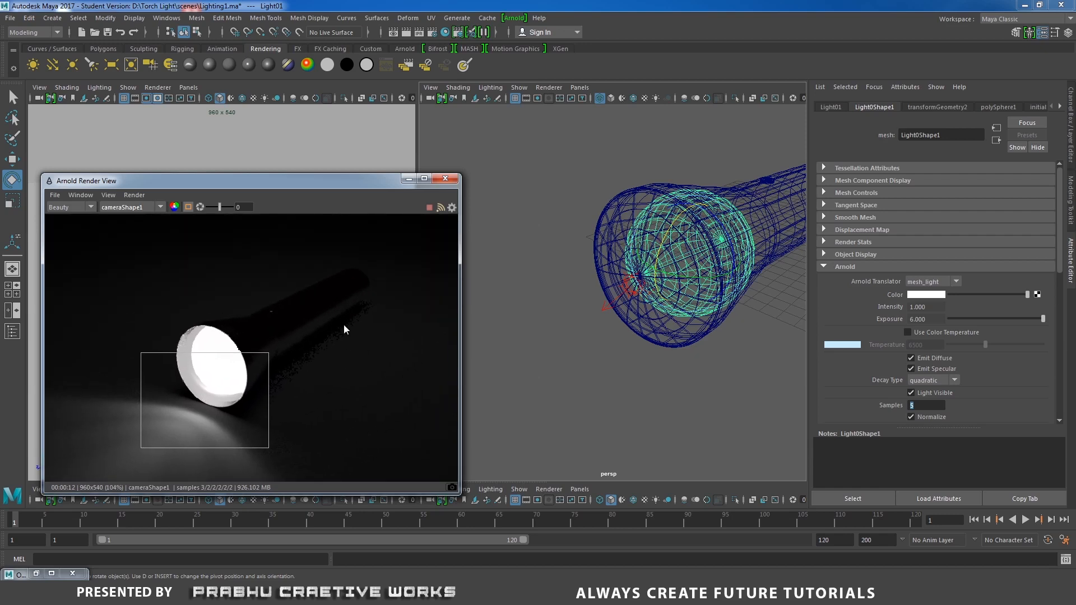
Select the area light above the torch and set its samples to 5.
right_click_drag(715, 320, 584, 291, "alt")
left_click_drag(583, 291, 619, 174, "alt")
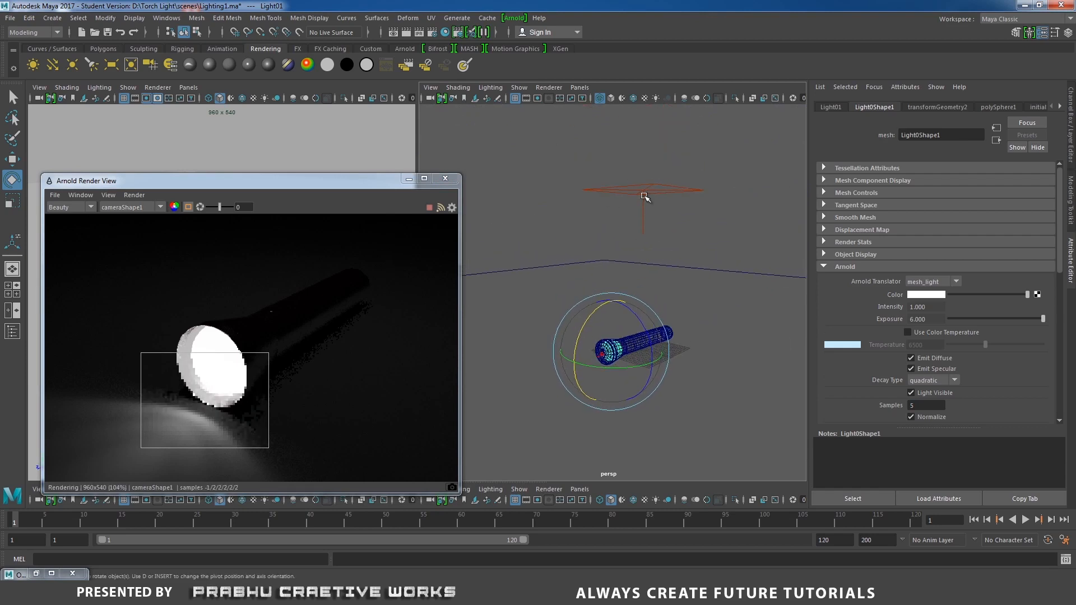
left_click(645, 197)
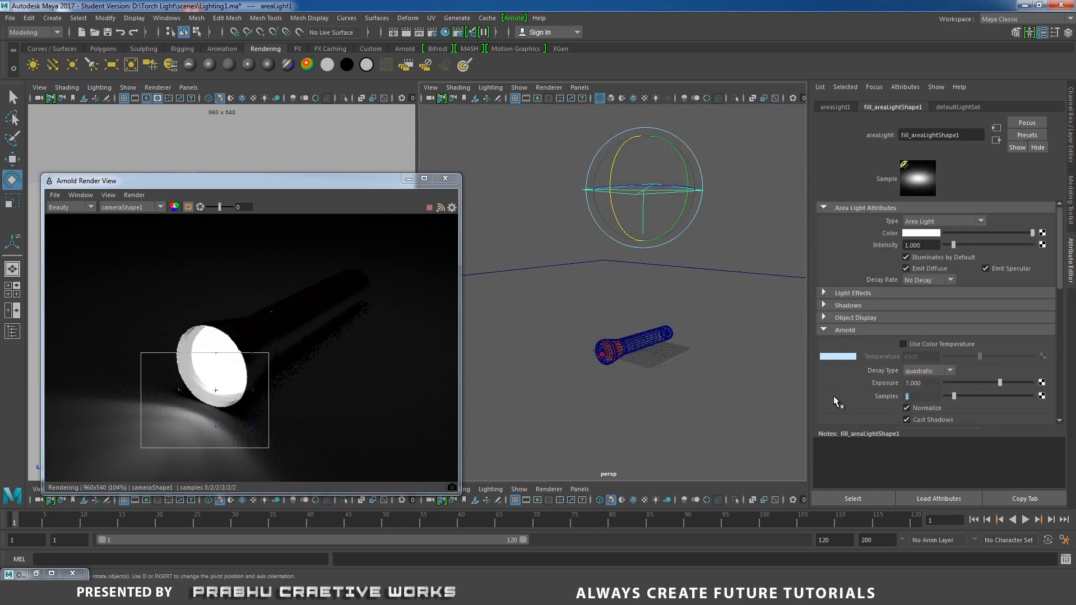
type("5")
key("Return")
Place the render region over the torch body's shadow and examine its noise, along with the whole beam.
left_click_drag(370, 305, 281, 375)
scroll(371, 367, "up", 5)
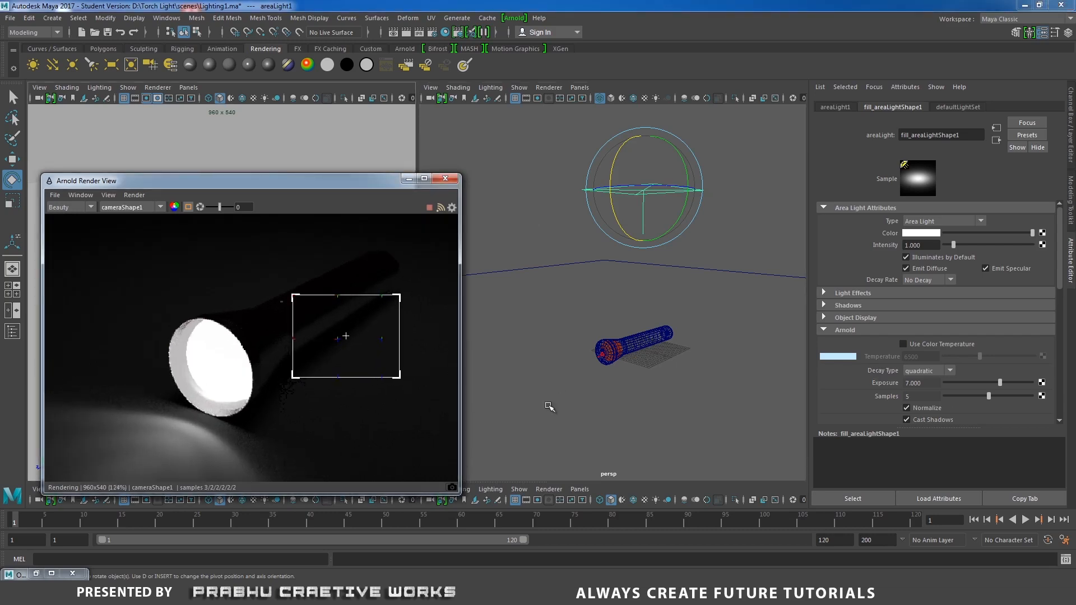
middle_click_drag(359, 387, 352, 378)
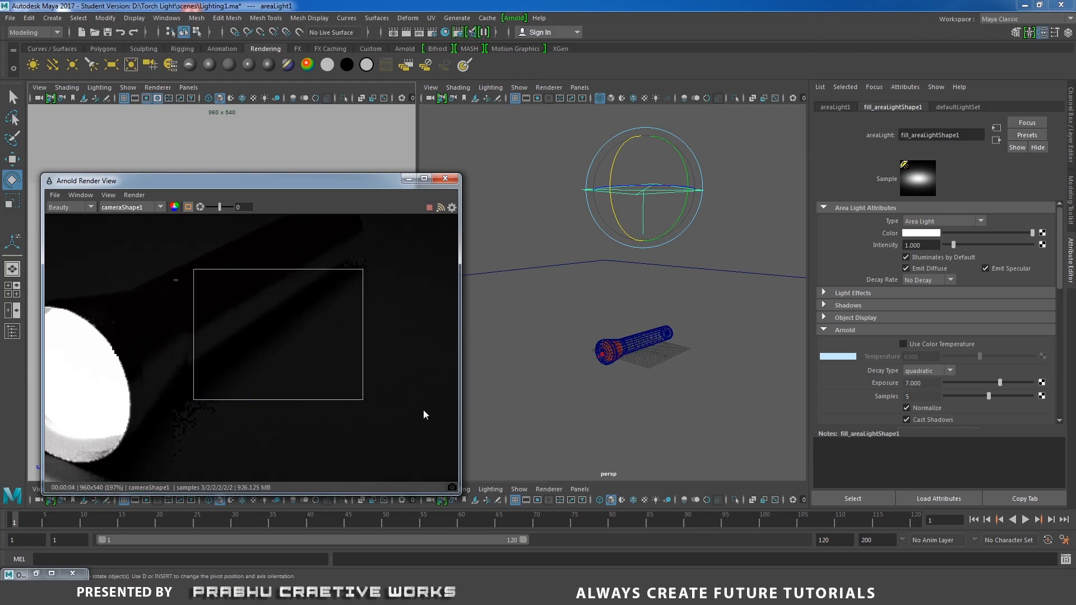
scroll(76, 370, "down", 5)
middle_click_drag(201, 348, 443, 275)
scroll(82, 372, "down", 4)
middle_click_drag(161, 381, 178, 363)
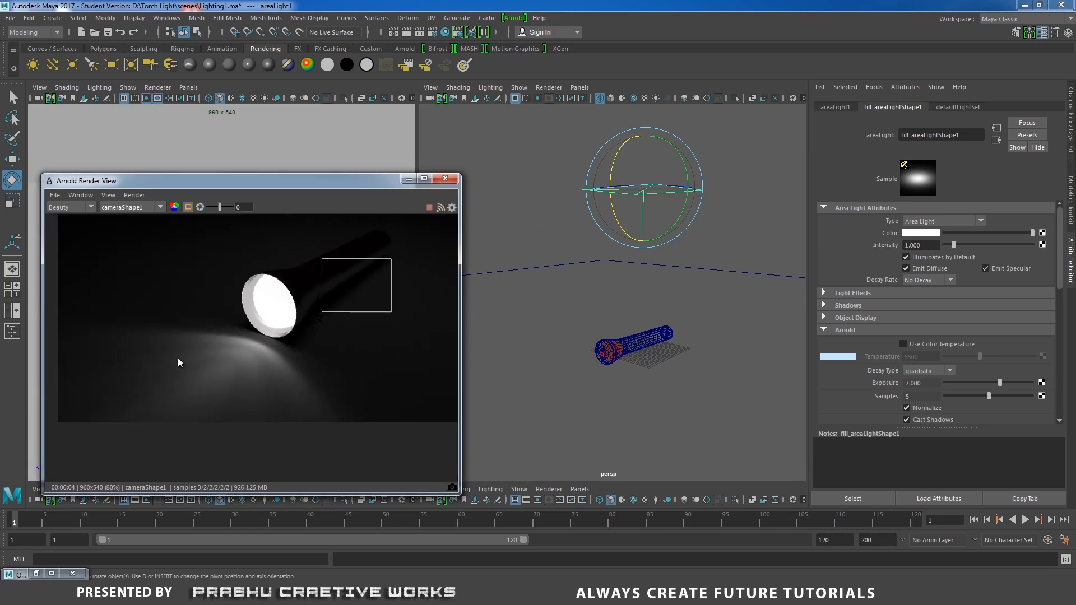
scroll(179, 364, "up", 1)
scroll(616, 412, "up", 4)
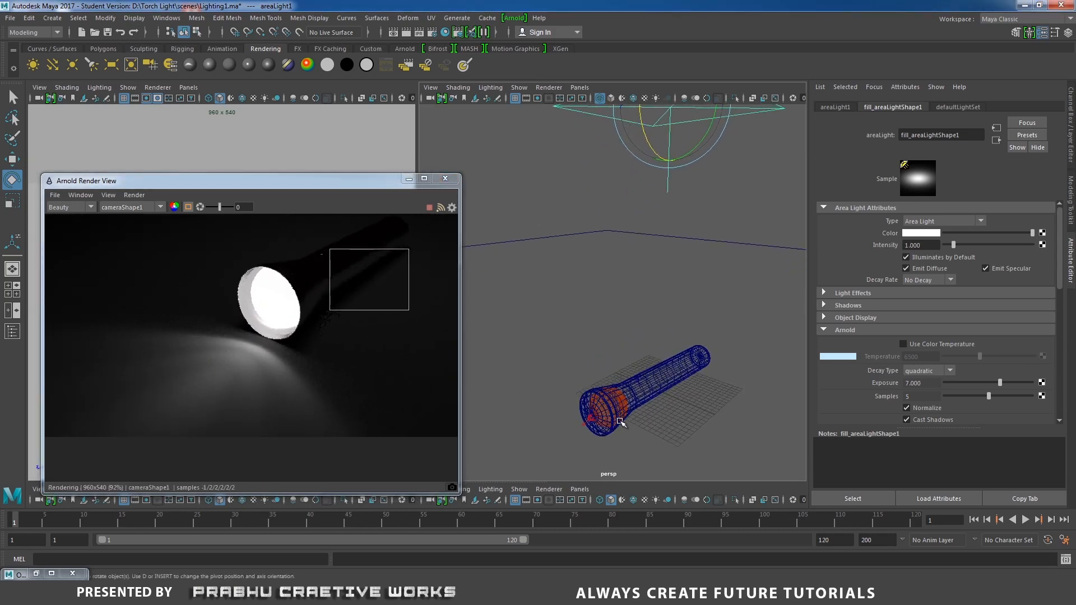
Set the photometric light's exposure to 8 and render a region over the beam on the ground.
scroll(589, 428, "up", 3)
left_click(589, 409)
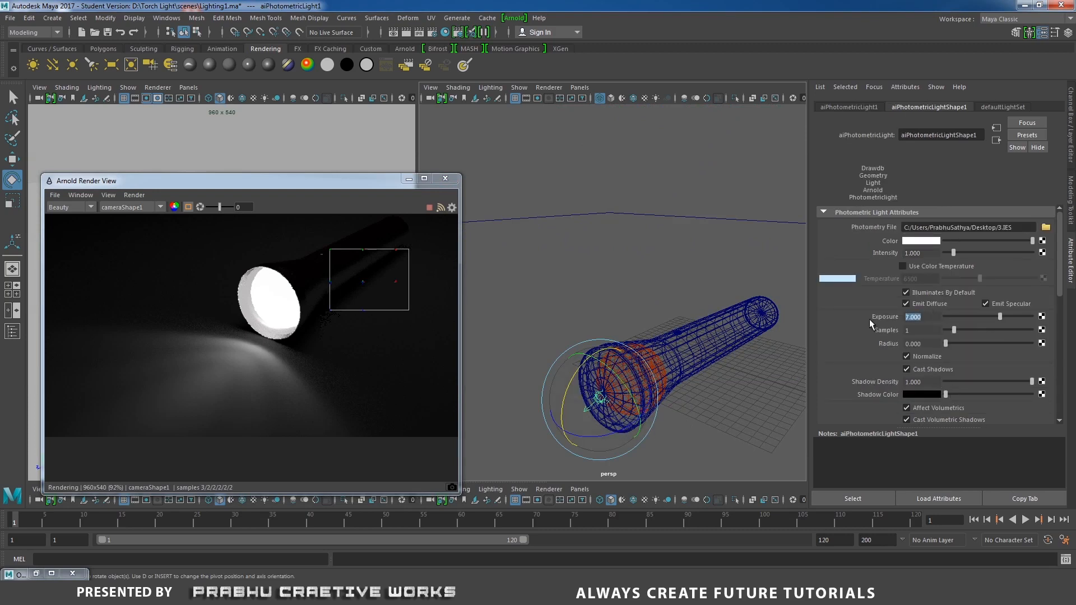
type("8")
key("Return")
left_click_drag(157, 320, 306, 418)
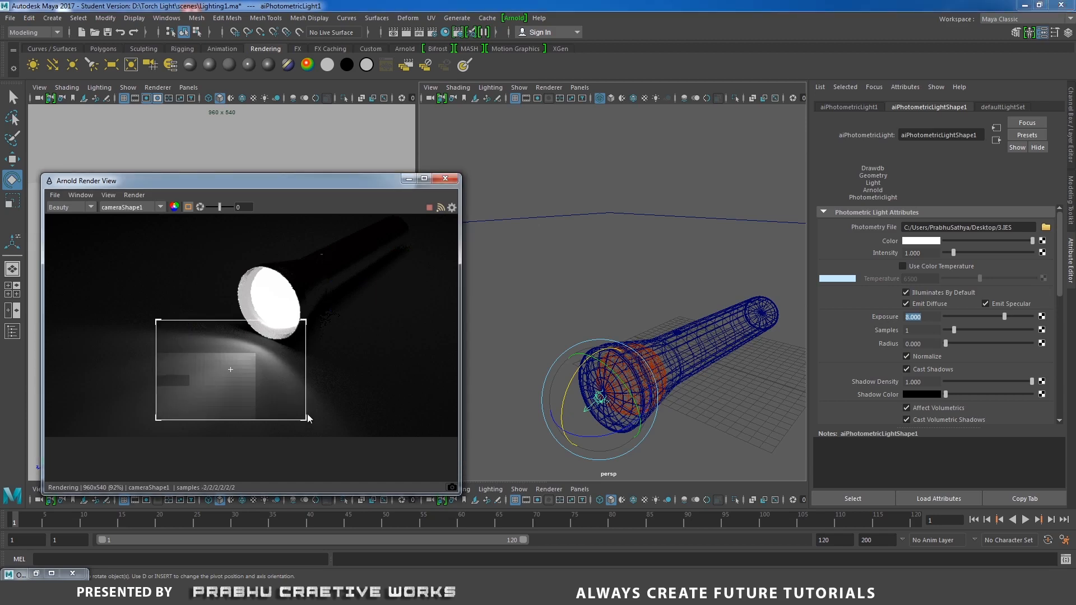
scroll(370, 356, "up", 1)
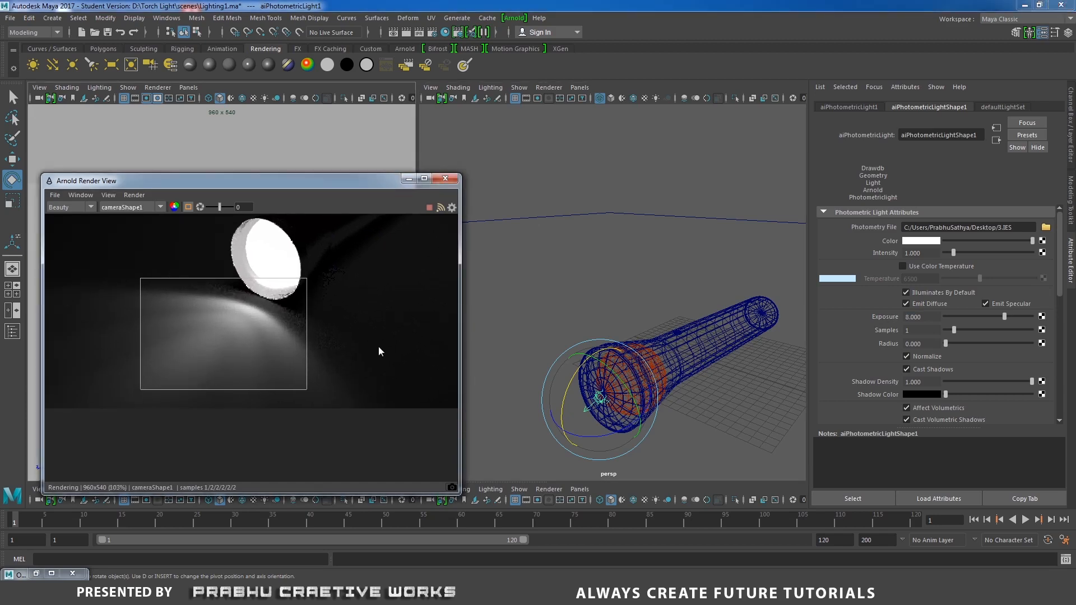
scroll(379, 346, "up", 2)
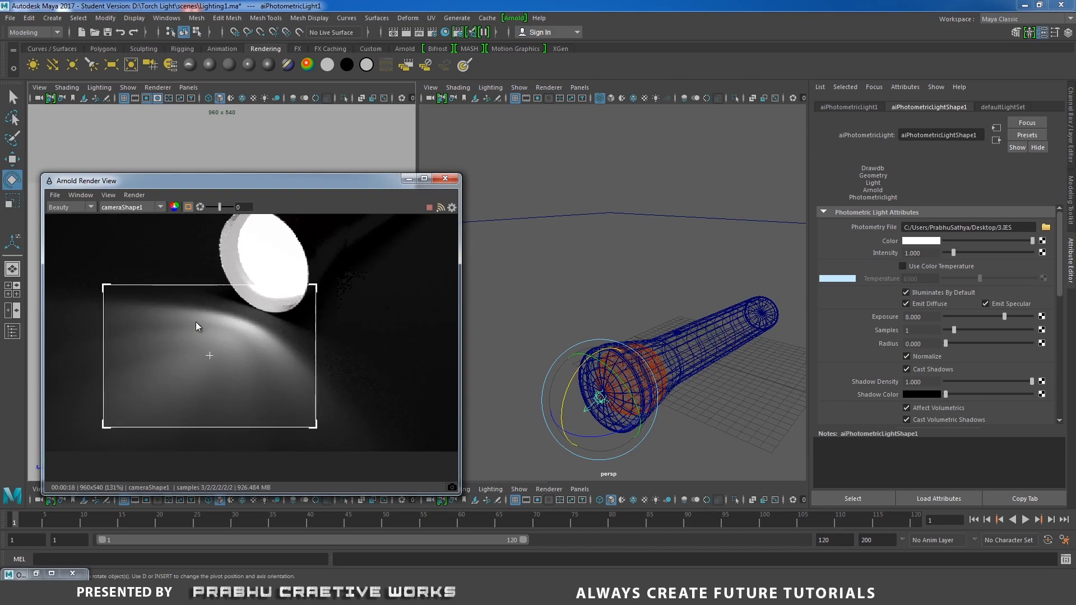
Set the exposure of the fill area light above the torch to 8 and enlarge the render region over the whole torch.
scroll(291, 308, "down", 2)
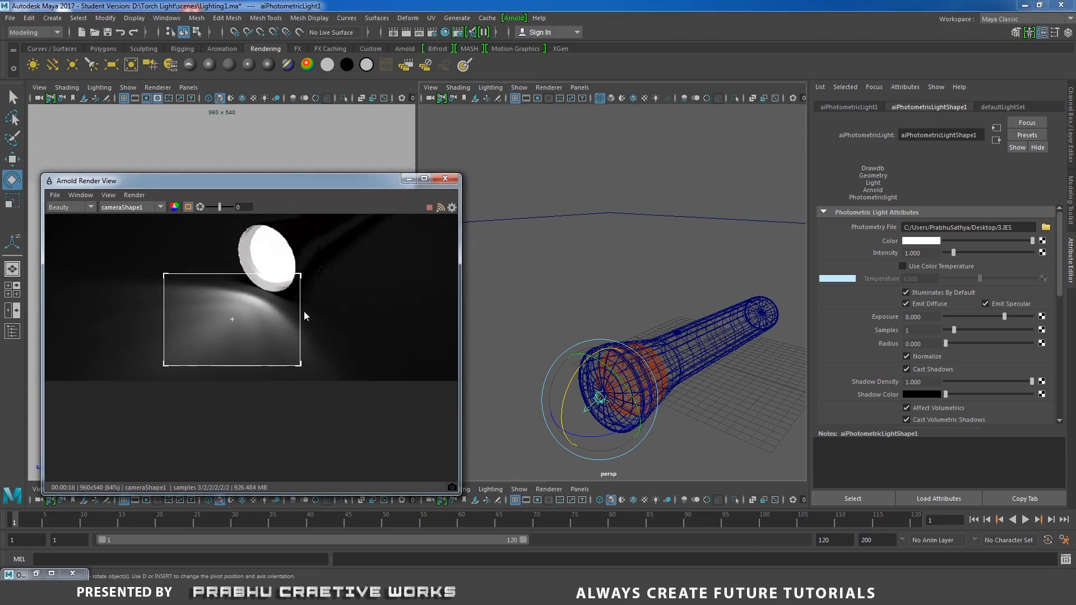
middle_click_drag(381, 292, 344, 395)
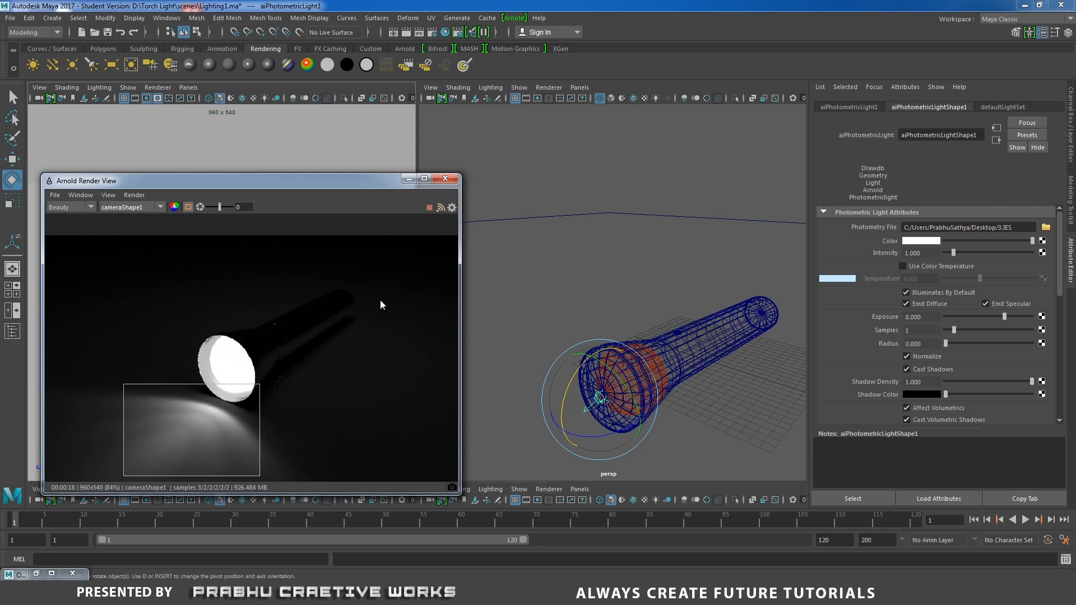
scroll(683, 268, "down", 3)
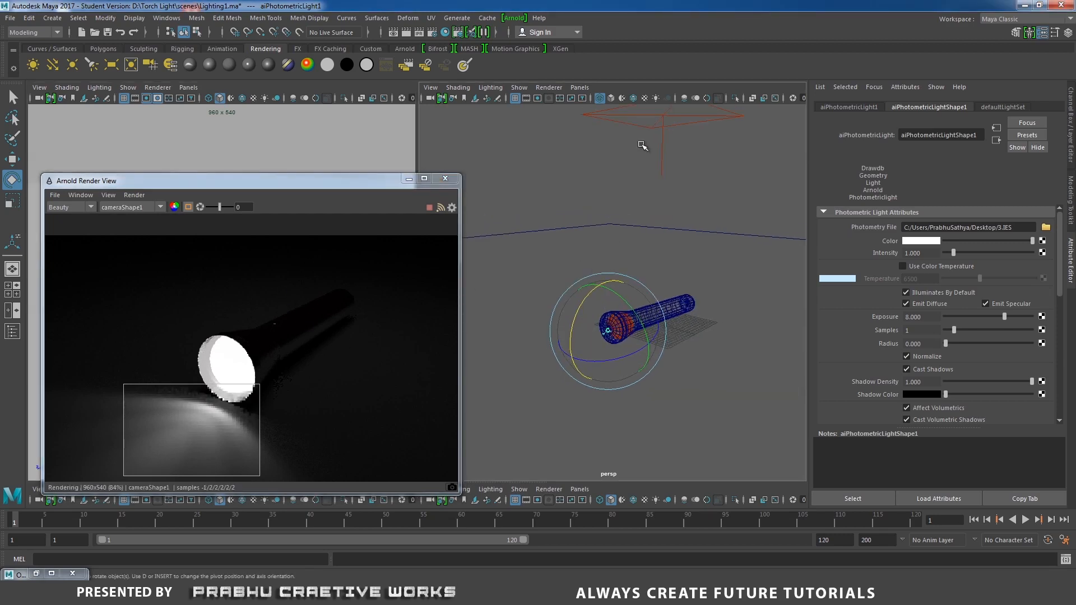
left_click_drag(642, 144, 694, 173)
left_click(694, 174)
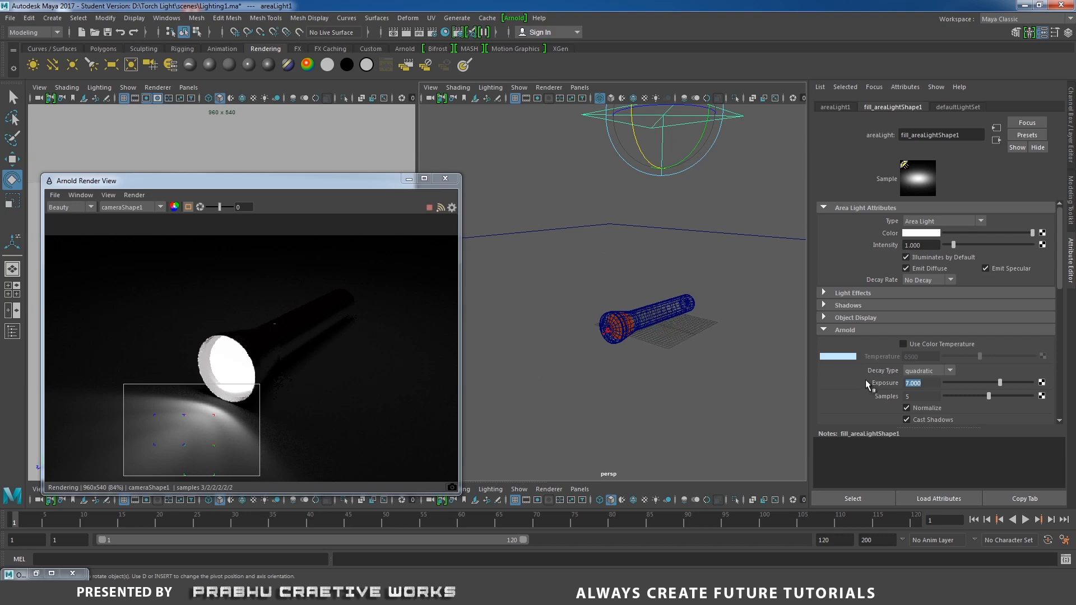
type("8")
key("Return")
left_click_drag(127, 253, 406, 422)
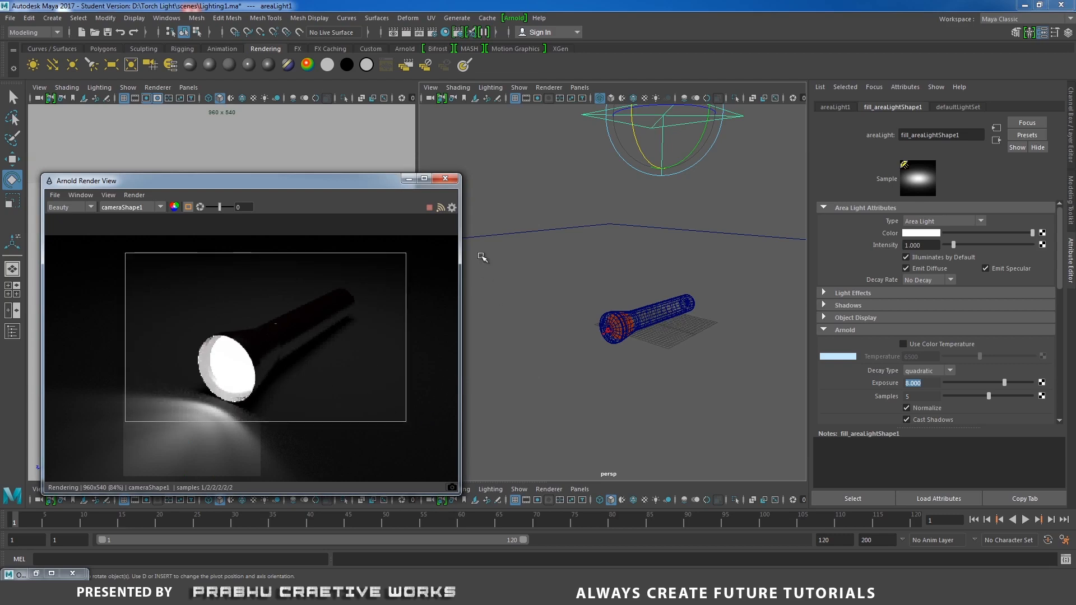
Close the render view and set the render image size to the HD_1080 preset.
left_click(445, 179)
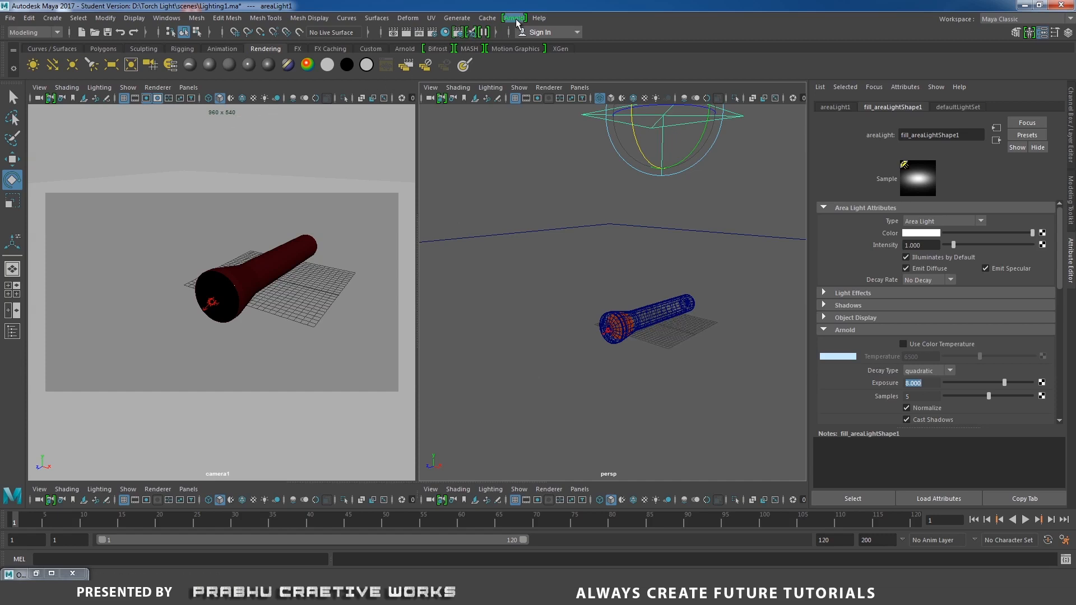
left_click(432, 32)
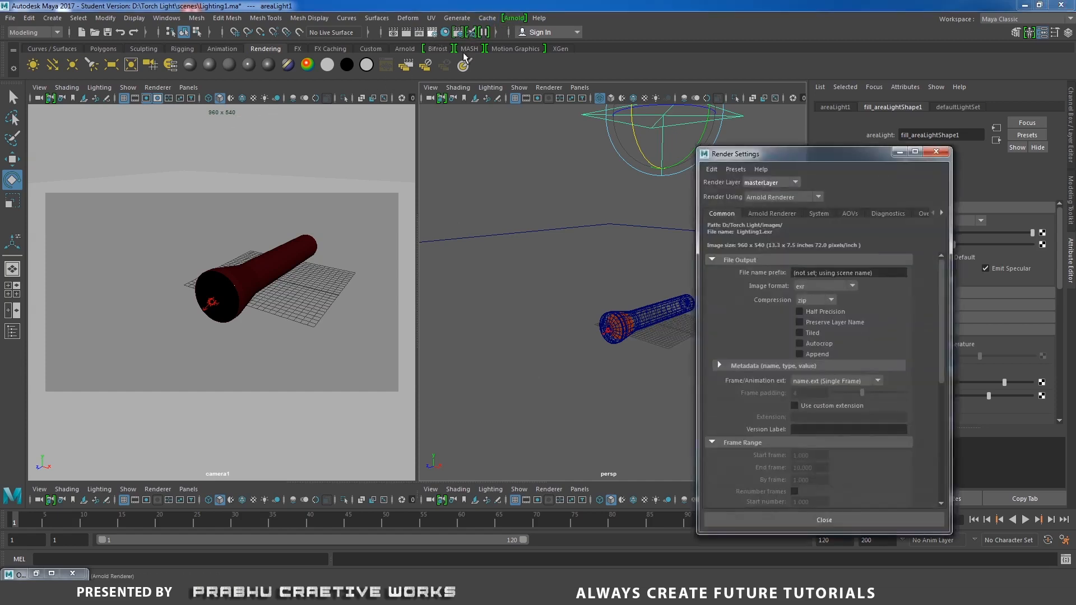
left_click_drag(763, 154, 444, 84)
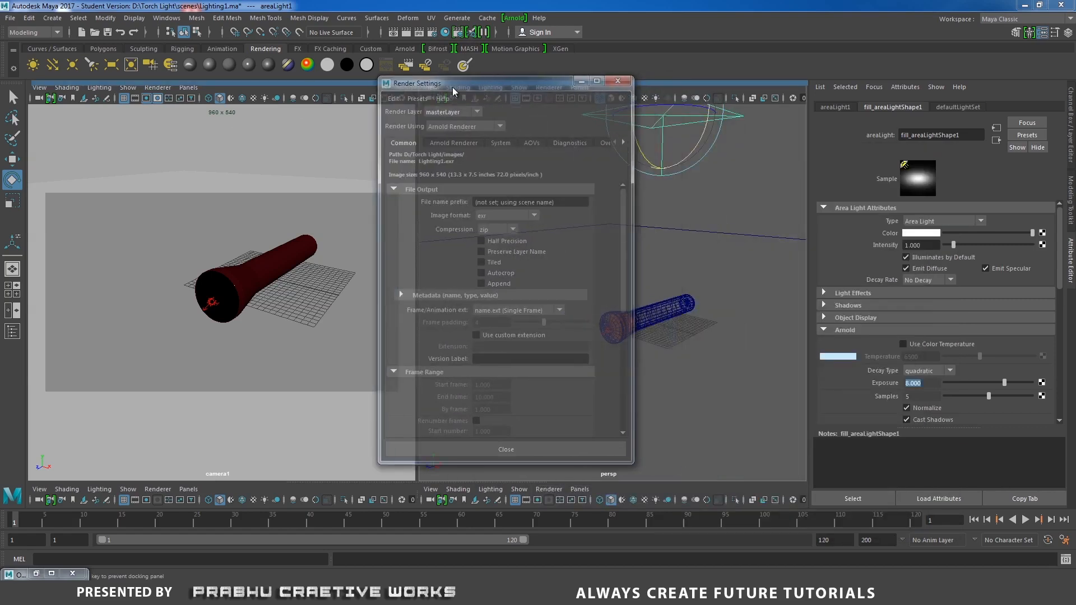
left_click_drag(626, 255, 622, 393)
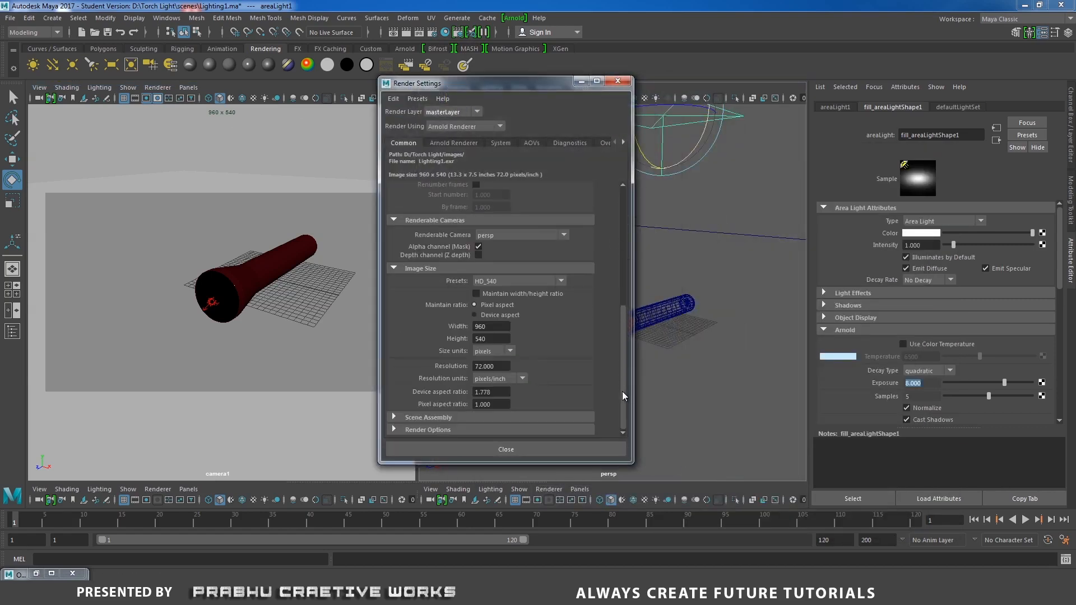
left_click(516, 282)
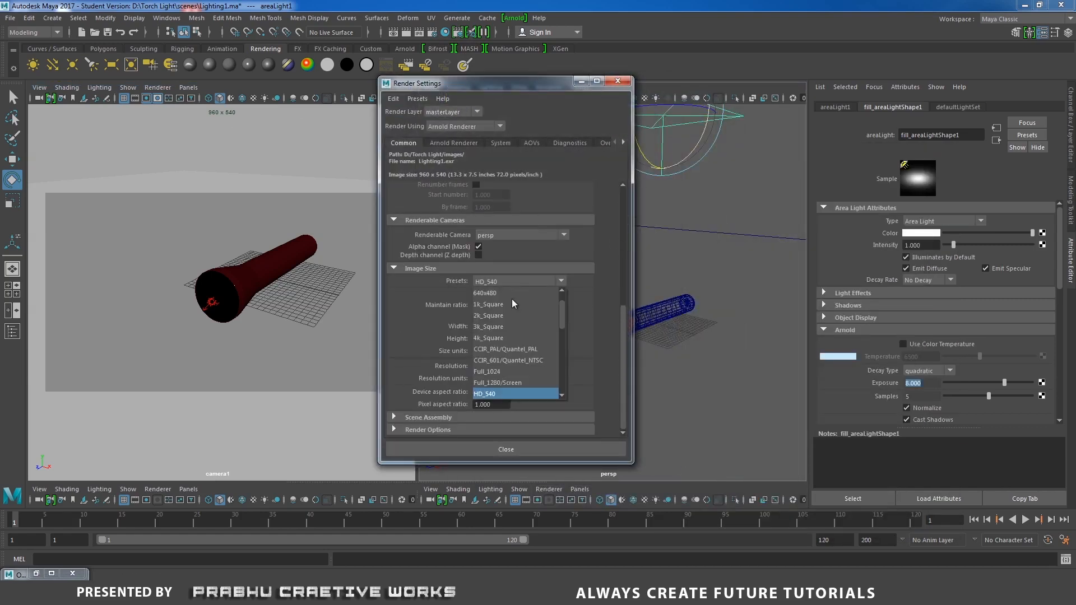
left_click_drag(564, 321, 564, 338)
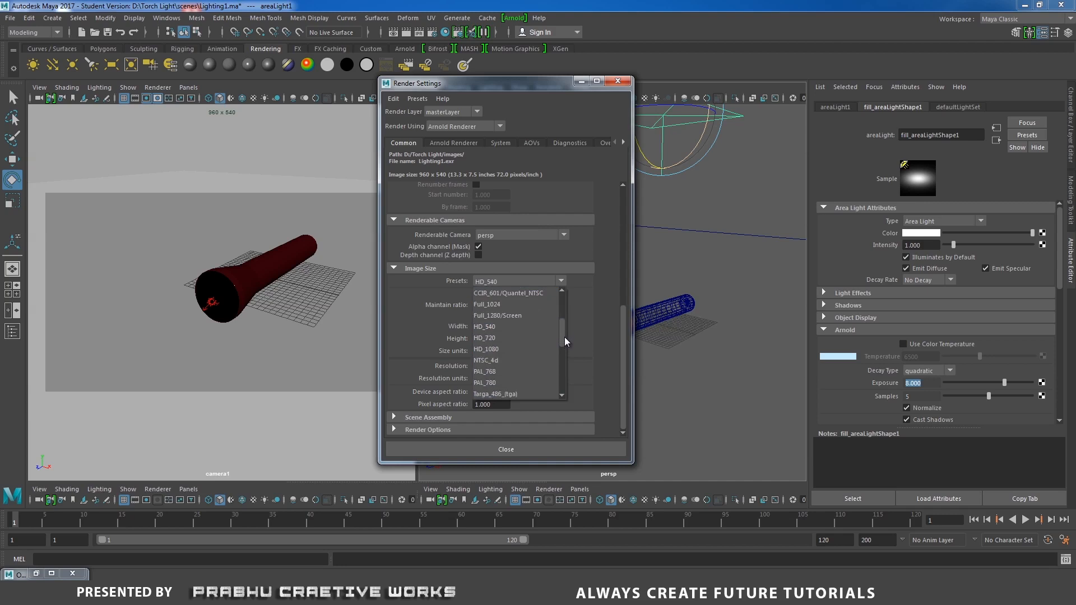
left_click(507, 349)
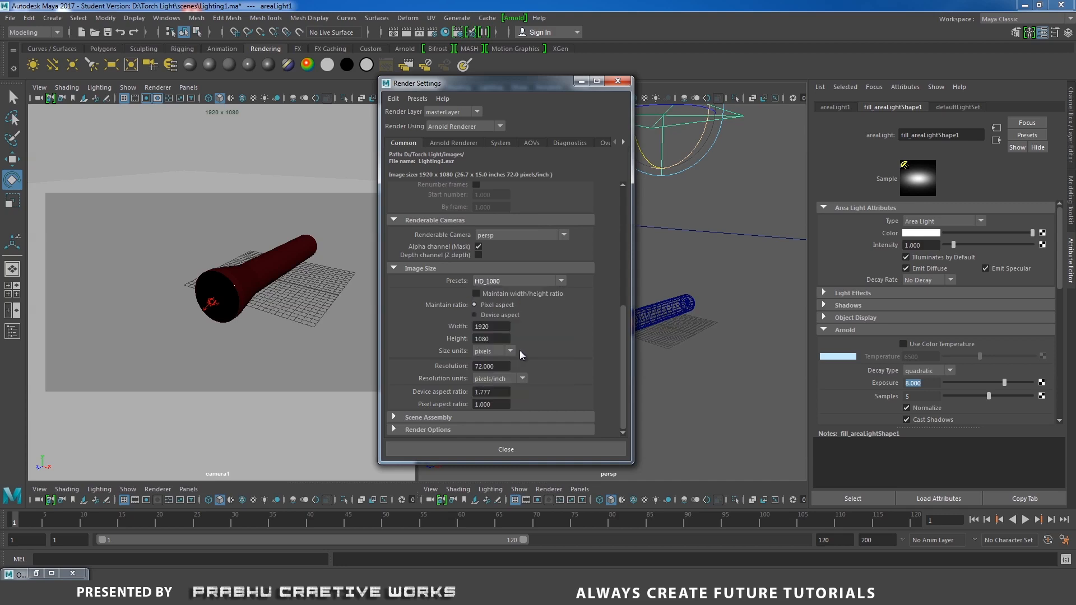
left_click(507, 450)
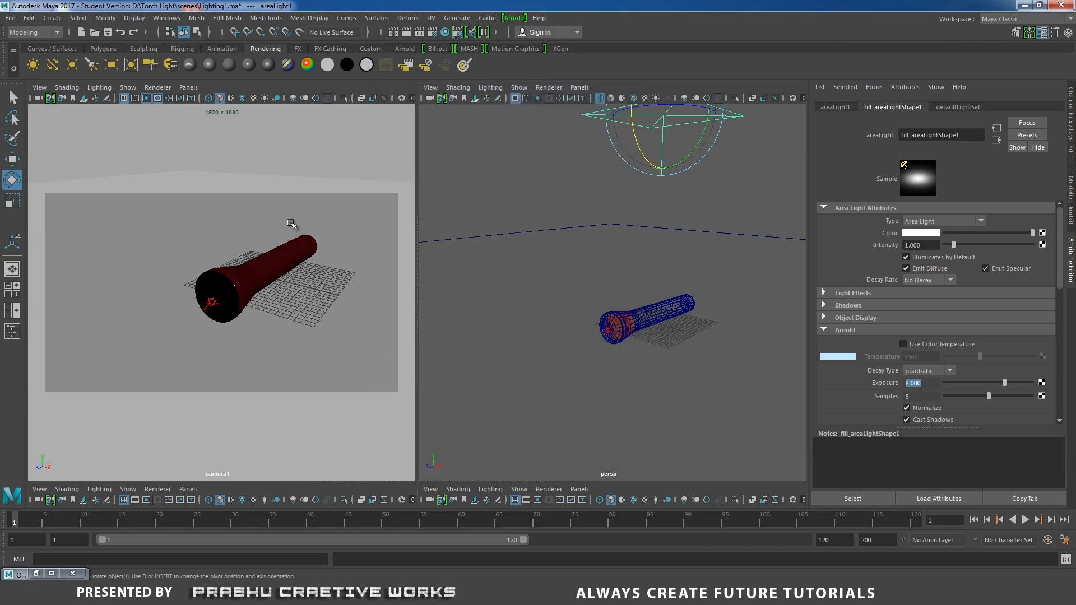
Render the full camera view in the Arnold Render View and arrange the window to show the whole image.
left_click(514, 18)
left_click(529, 40)
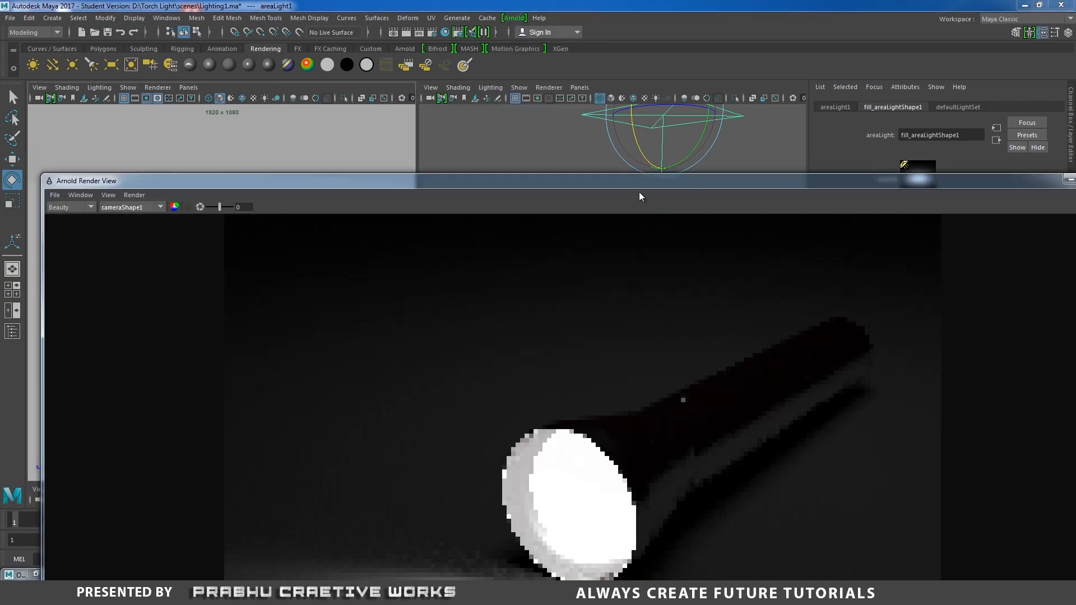
left_click_drag(628, 174, 629, 8)
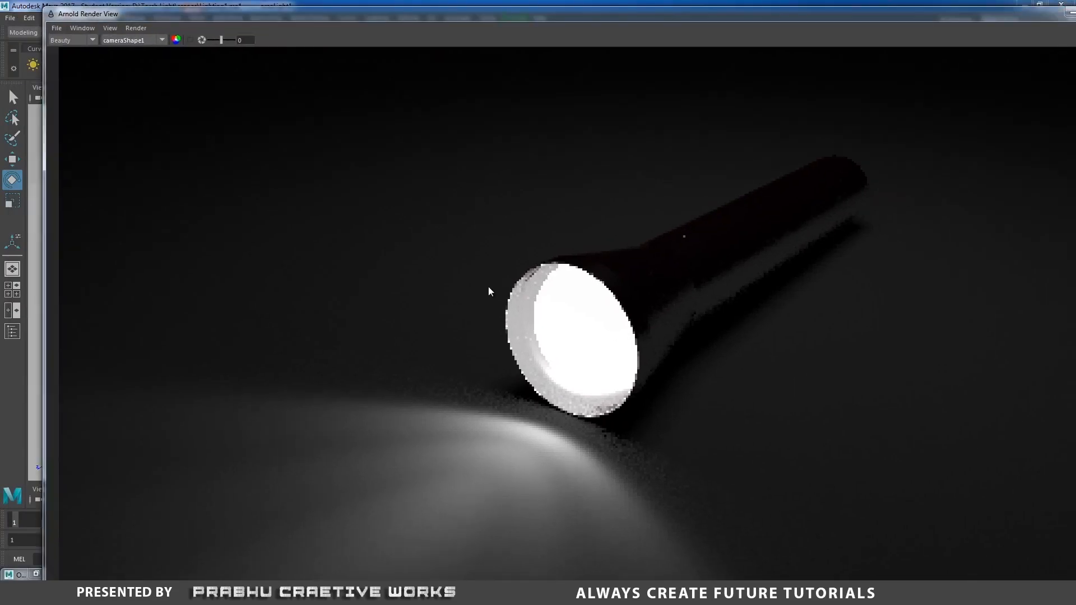
scroll(486, 297, "down", 2)
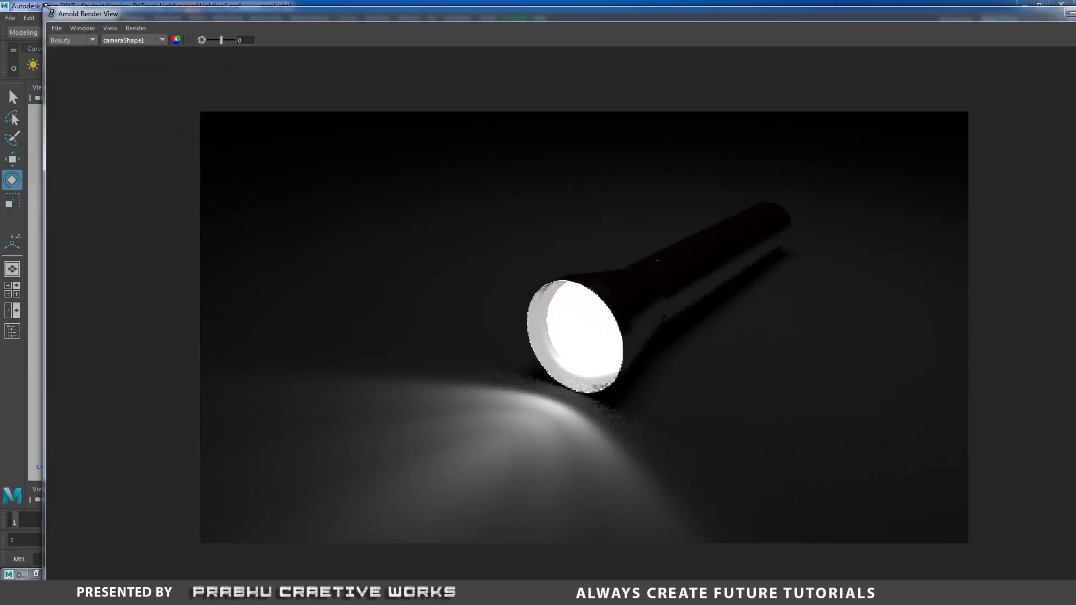
left_click_drag(53, 6, 307, 177)
left_click_drag(476, 194, 217, 68)
scroll(258, 239, "down", 1)
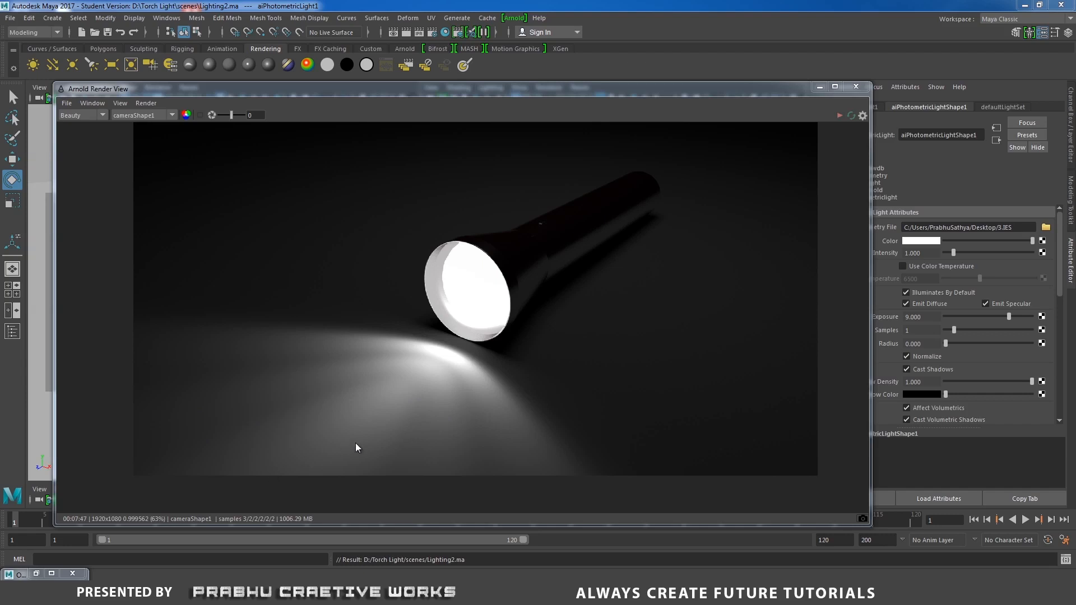
Minimize the render and examine the photometric light's position at the front of the torch head with the Move tool active.
left_click(819, 87)
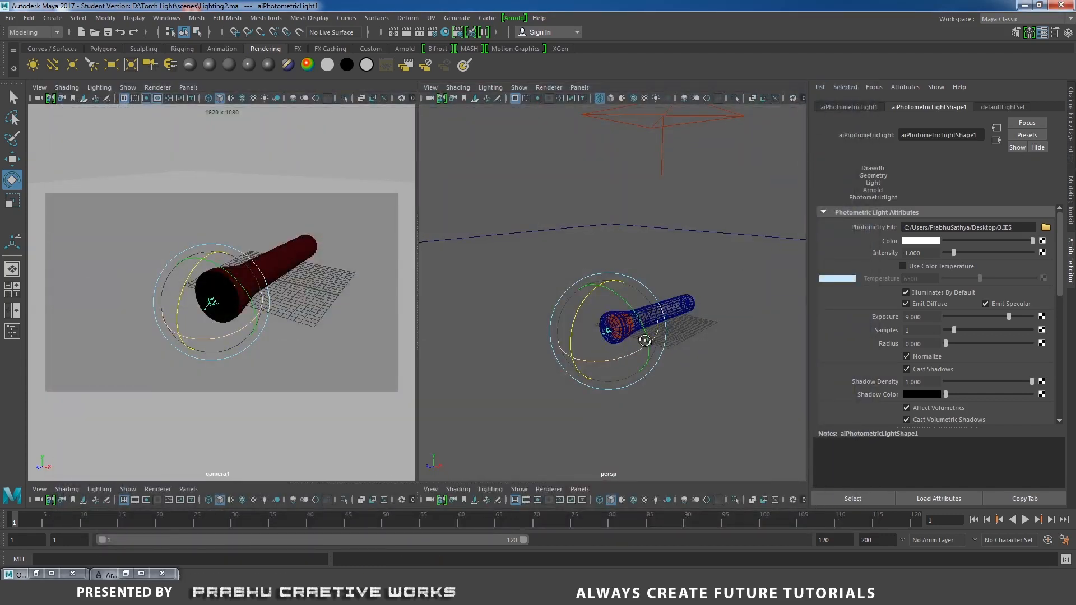
left_click_drag(644, 339, 657, 374, "alt")
scroll(657, 374, "up", 6)
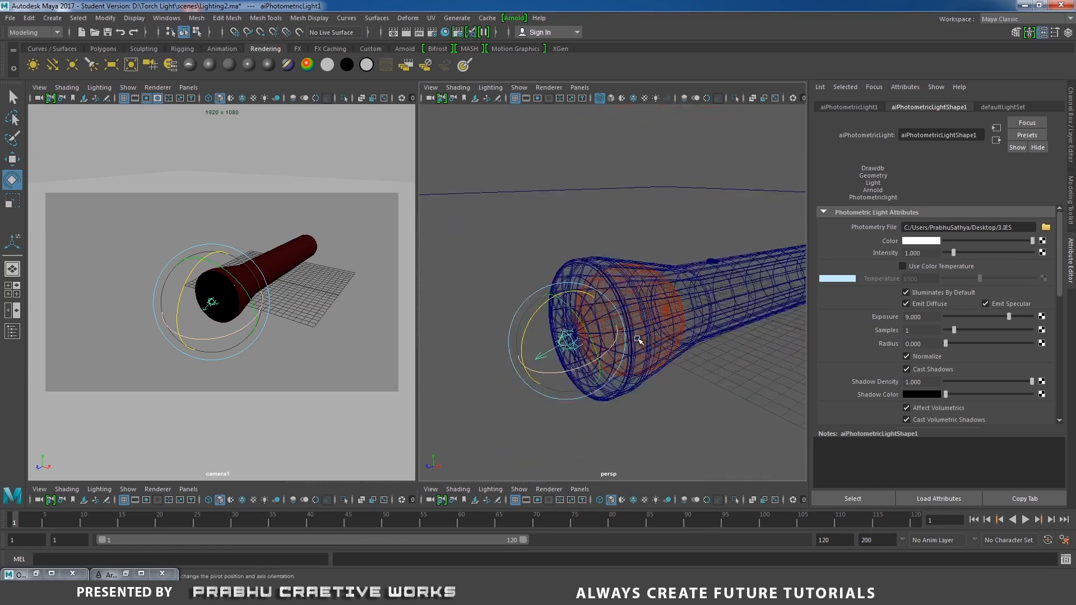
left_click_drag(613, 346, 624, 315, "alt")
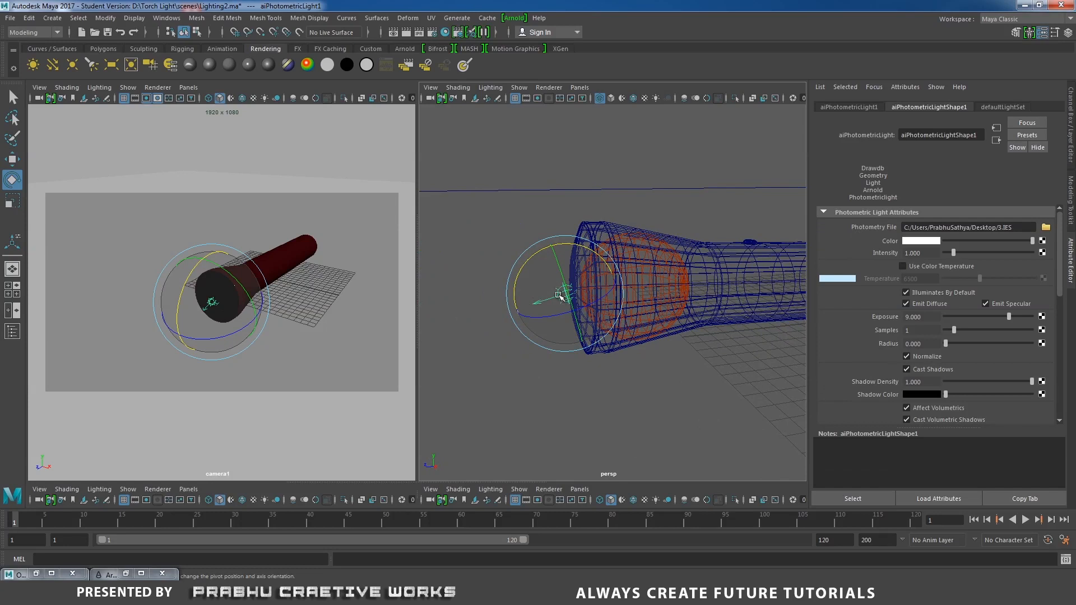
key("w")
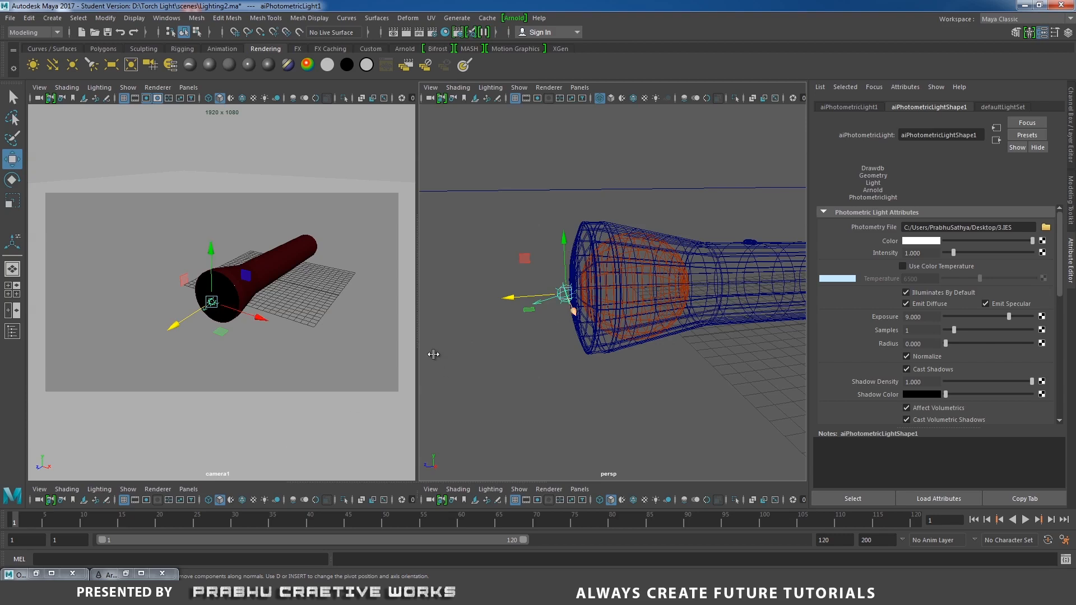
Save the color-corrected render to the Desktop under the name Photometric light.
left_click(126, 573)
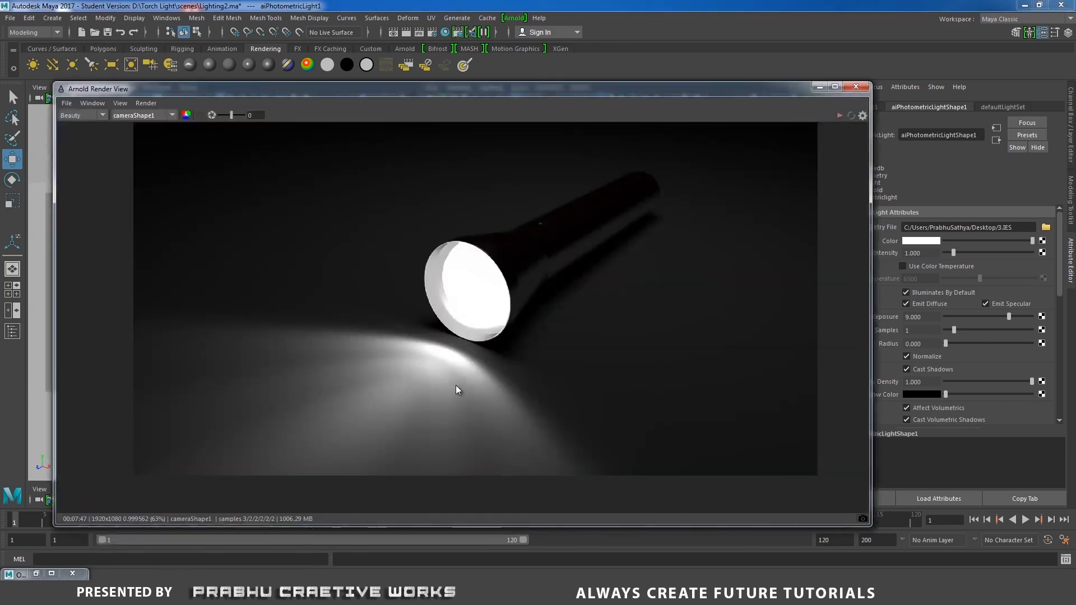
left_click(66, 104)
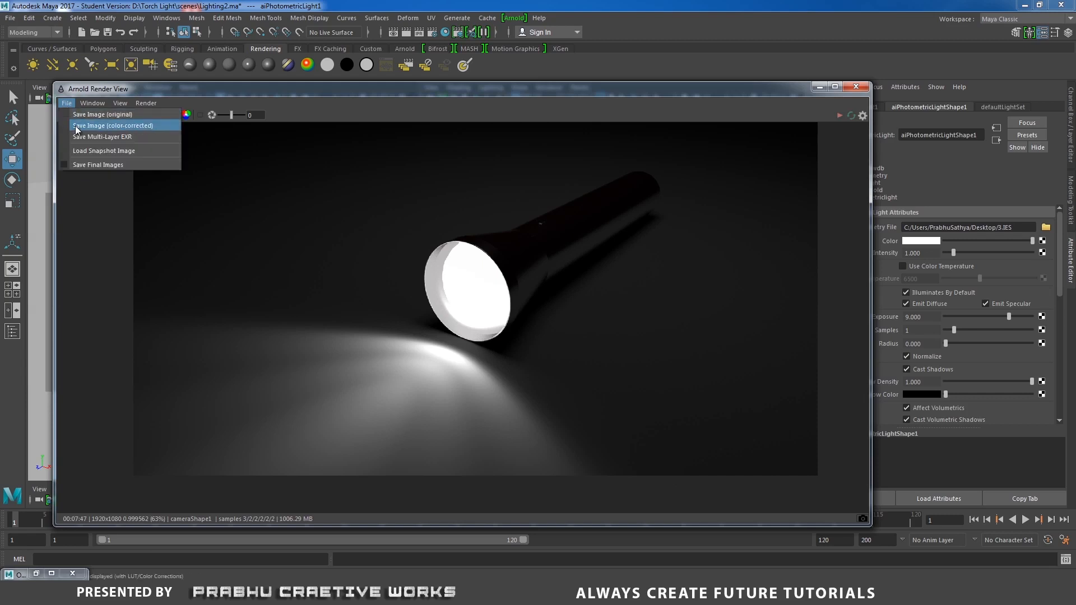
left_click(76, 126)
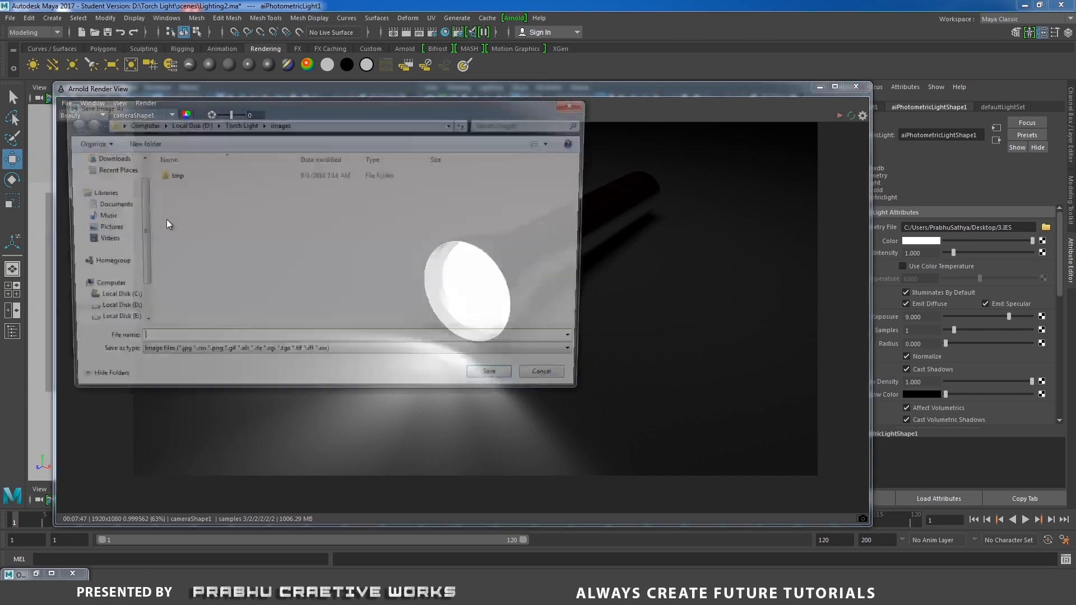
scroll(140, 213, "up", 2)
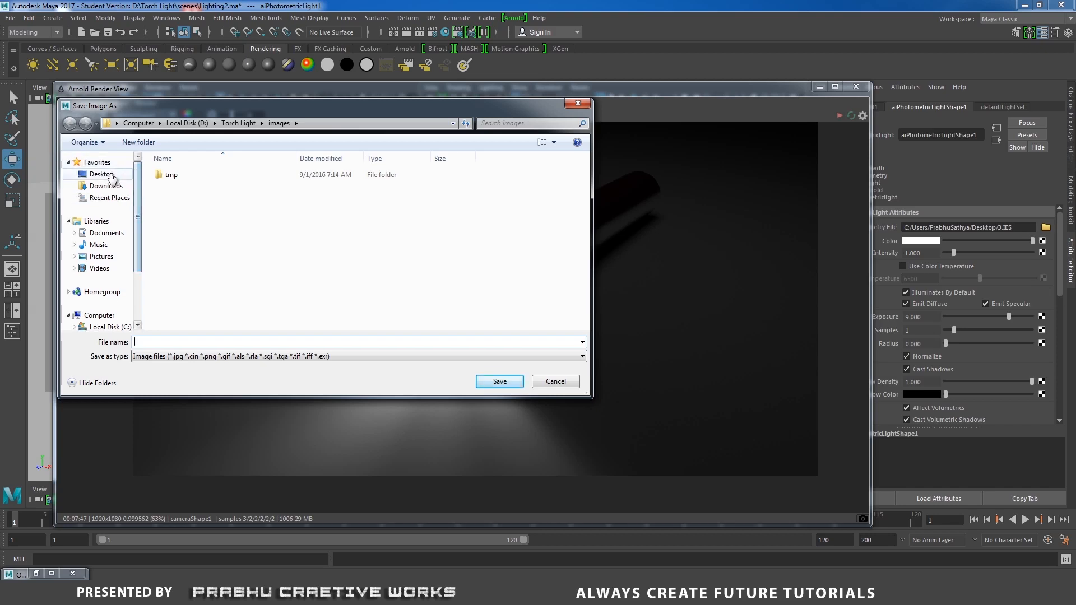
left_click(102, 173)
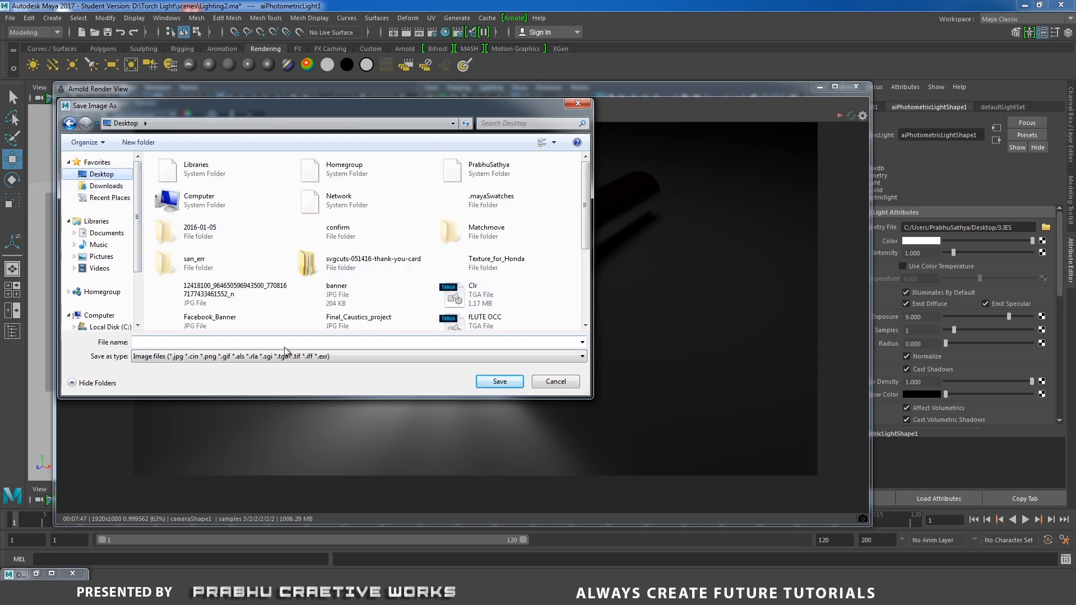
left_click(299, 342)
type("Ph")
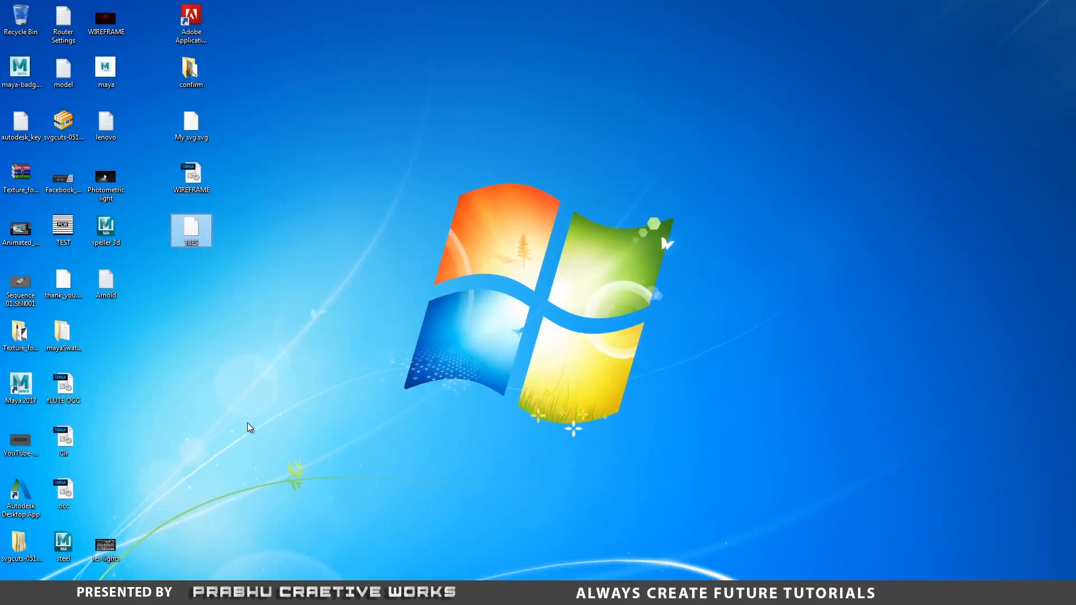
Preview the saved Photometric light image from the Windows desktop.
right_click(114, 172)
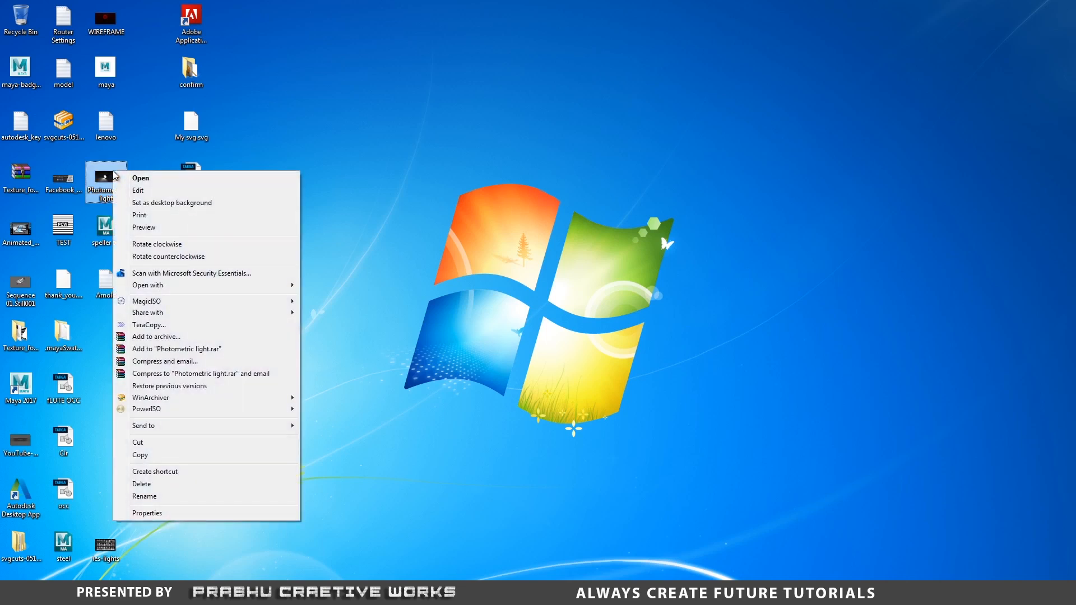
left_click(144, 227)
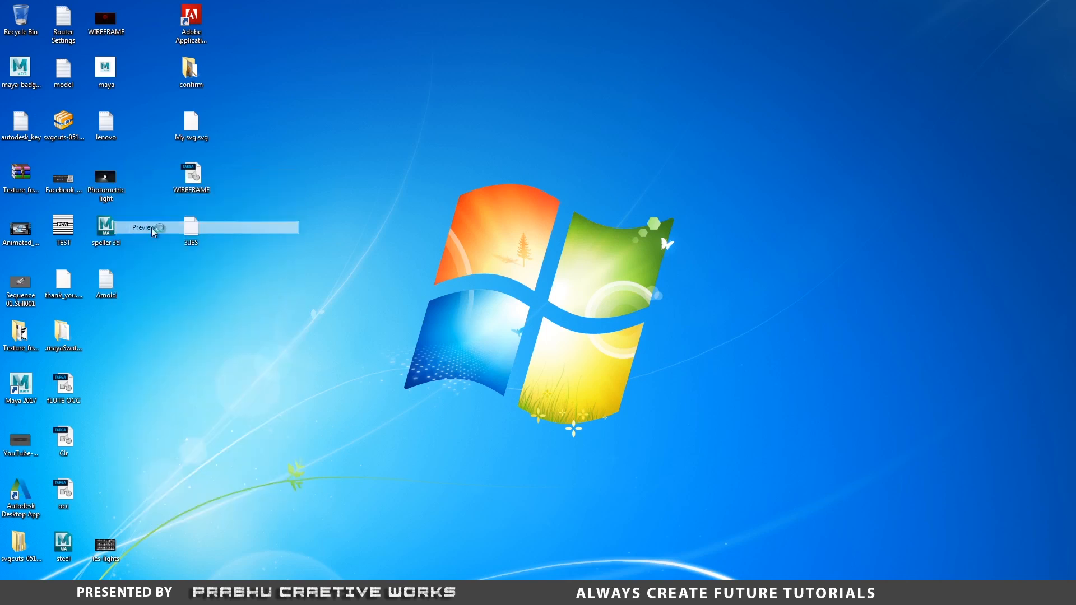